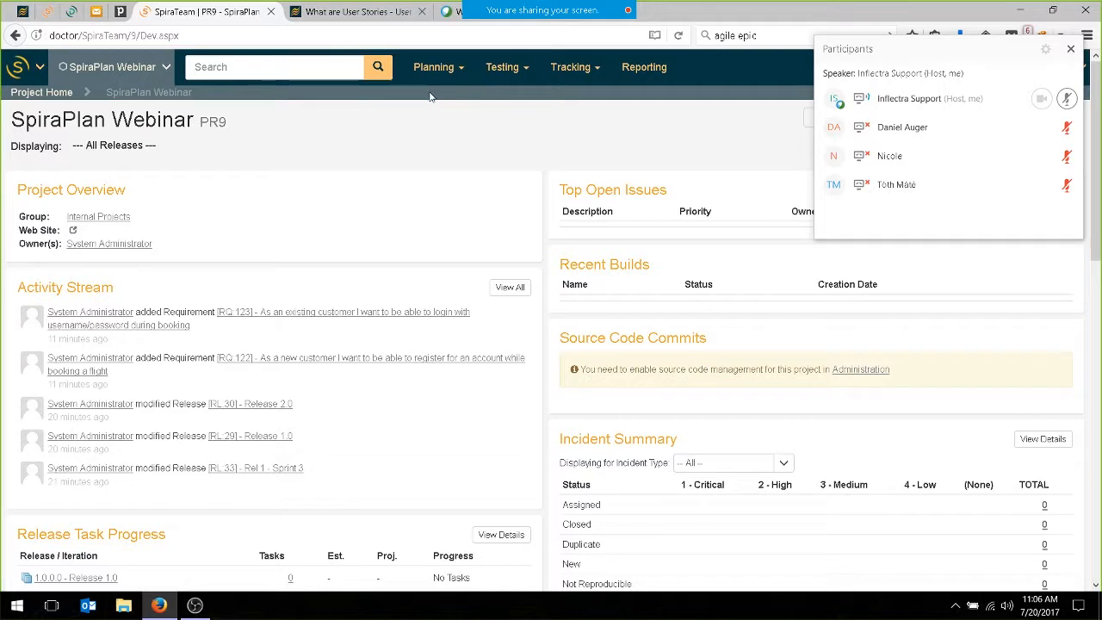
Look over the project home dashboard, and open the planning board showing the product backlog.
scroll(517, 130, "down", 8)
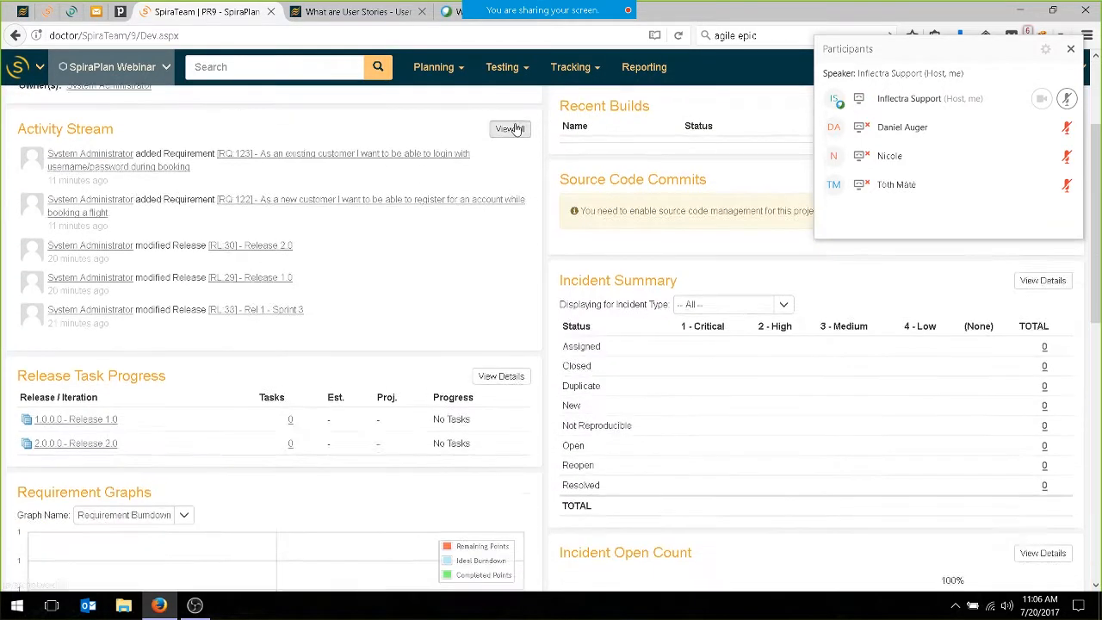
scroll(508, 128, "down", 2)
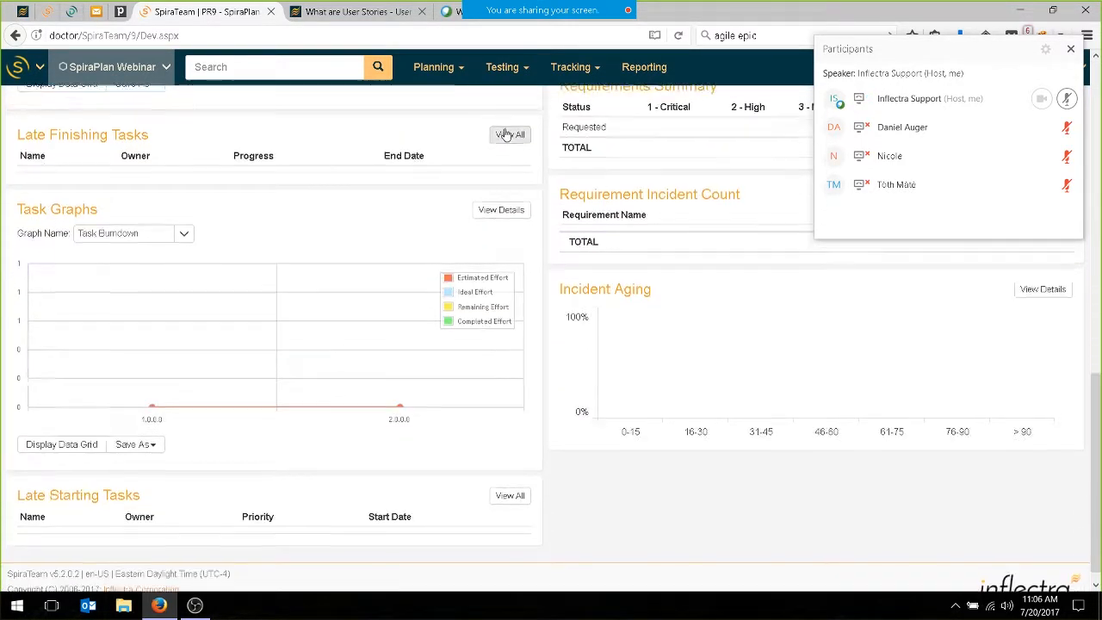
scroll(345, 179, "up", 3)
scroll(328, 224, "down", 3)
scroll(330, 222, "up", 10)
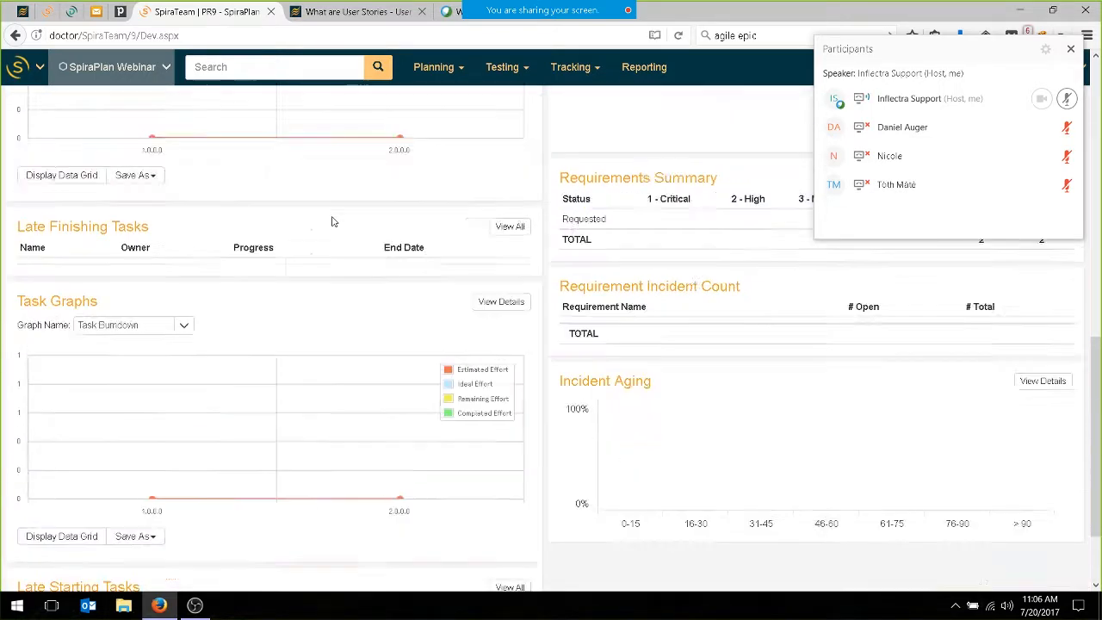
mouse_move(454, 78)
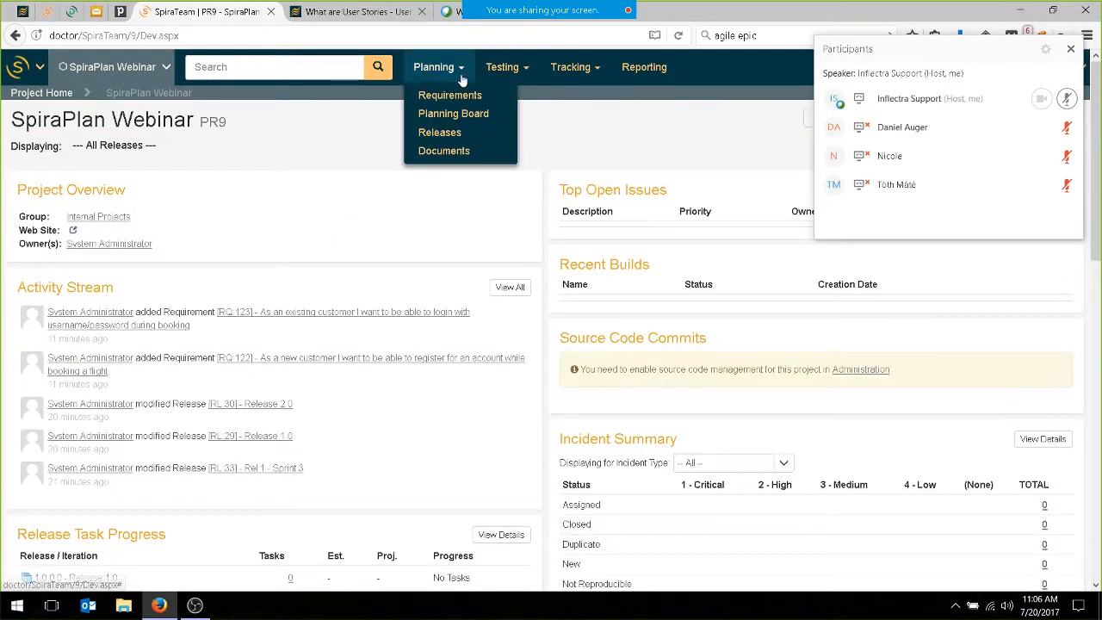
left_click(461, 117)
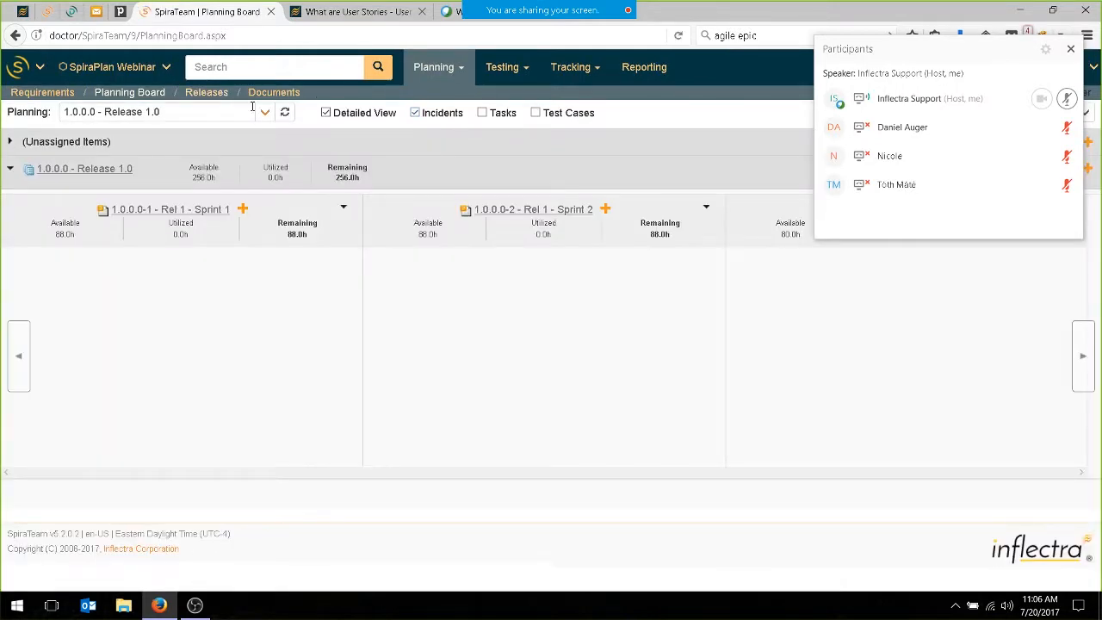
left_click(245, 109)
left_click(150, 134)
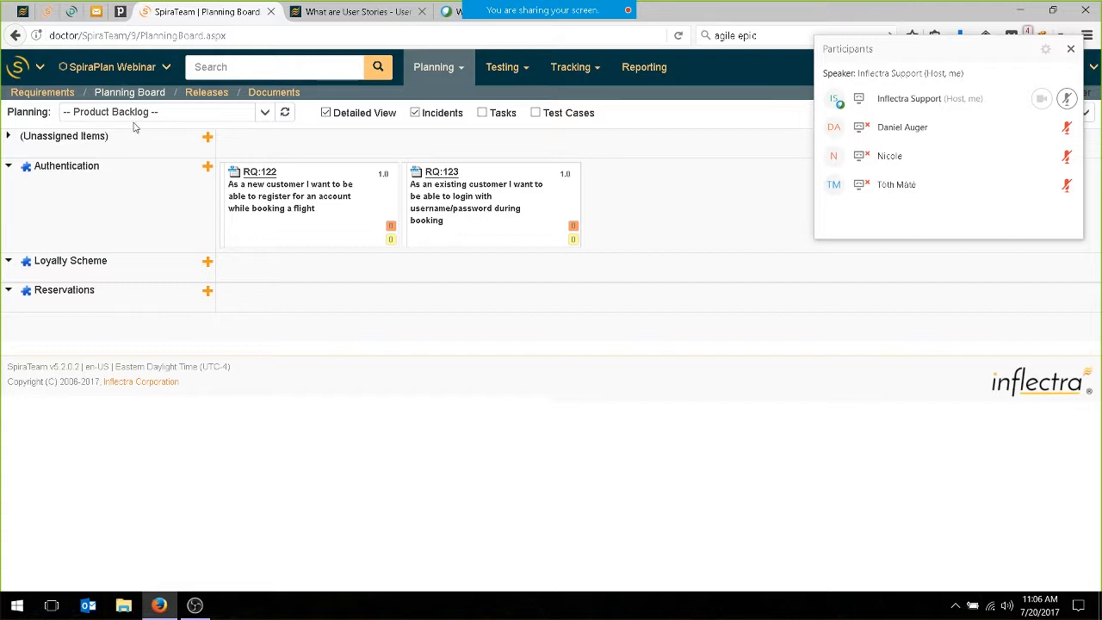
Insert a child iteration under Release 2.0 in the releases list.
left_click(210, 95)
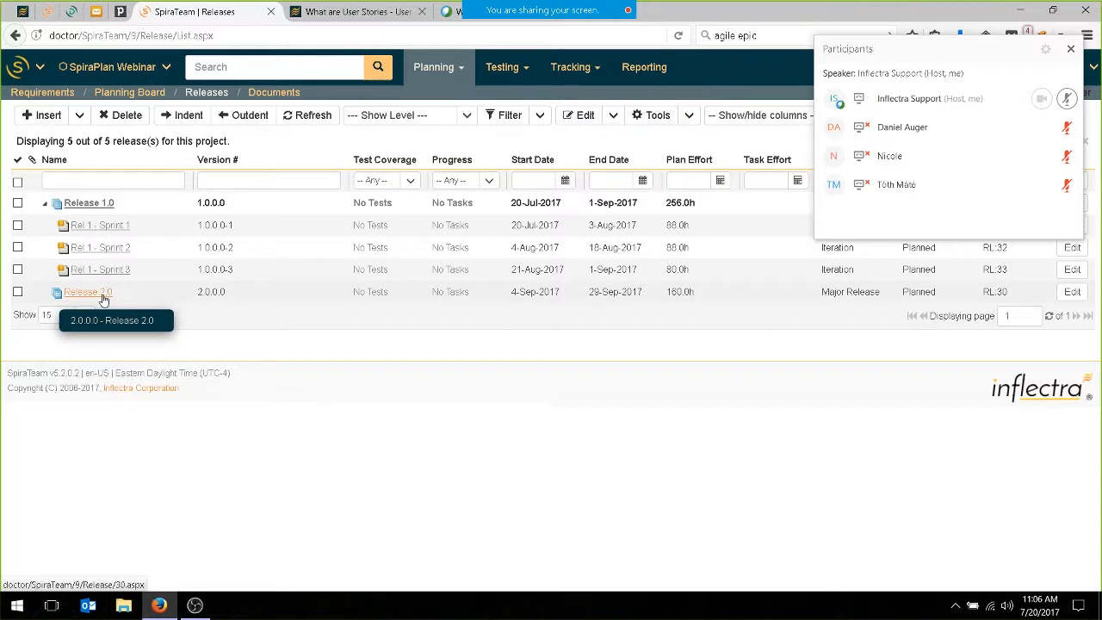
left_click(17, 293)
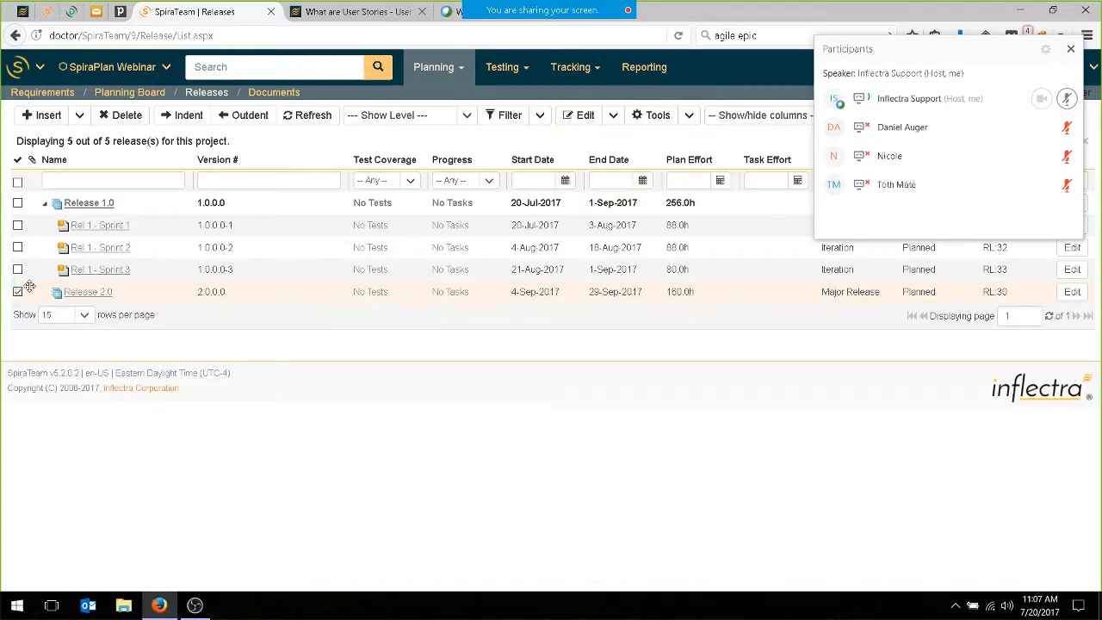
left_click(79, 115)
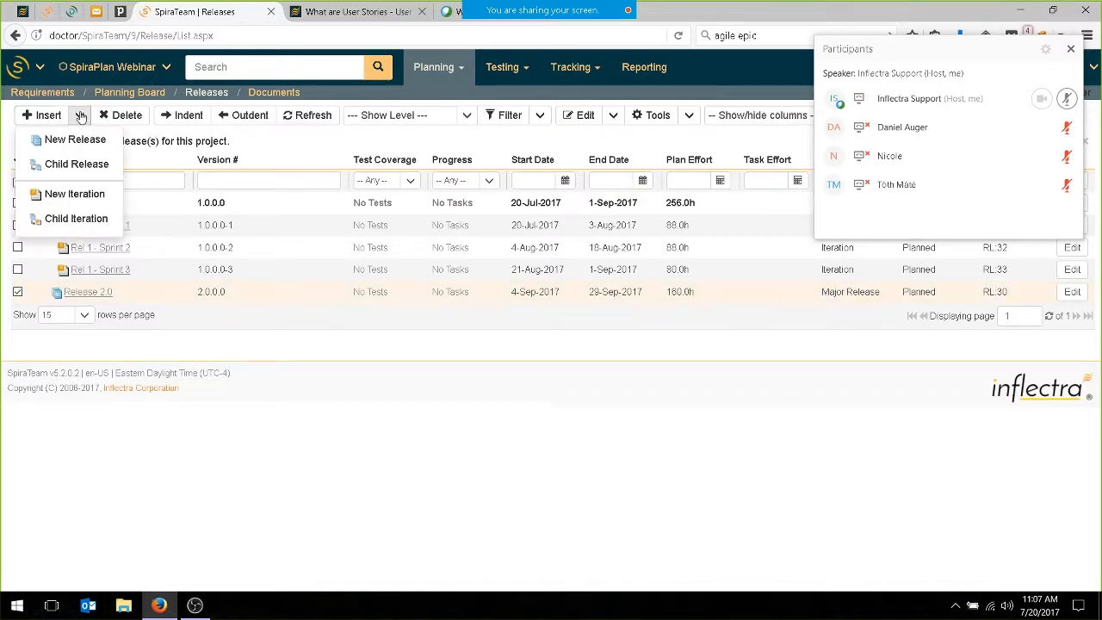
left_click(78, 215)
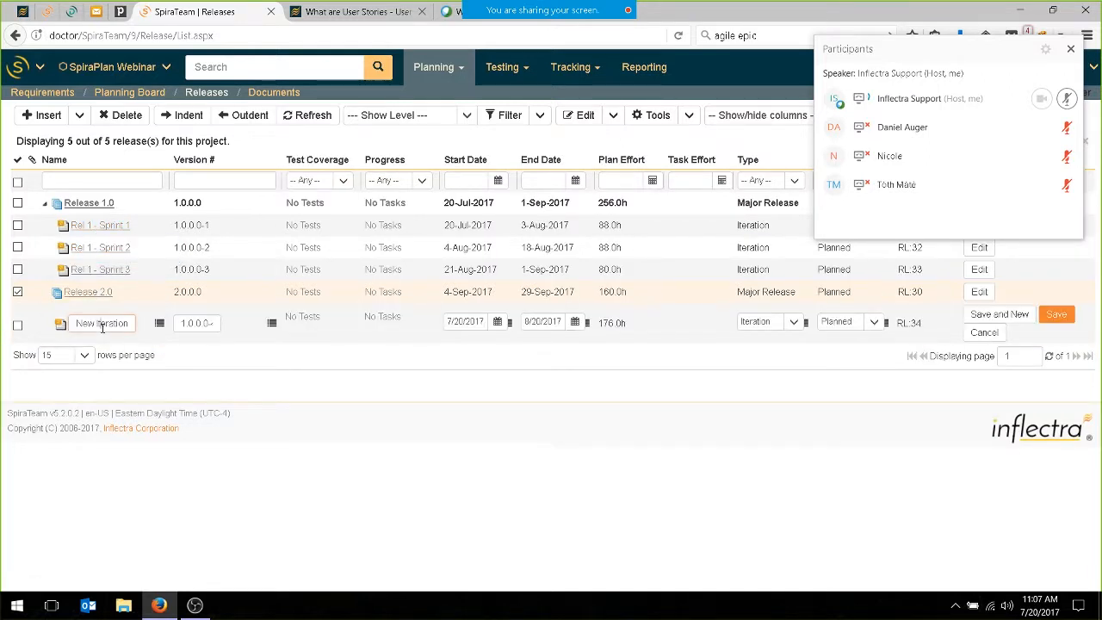
Name the new iteration "Rel 2 - Sprint 1" and set its version number to 2.0.0.0-1.
type("Rel")
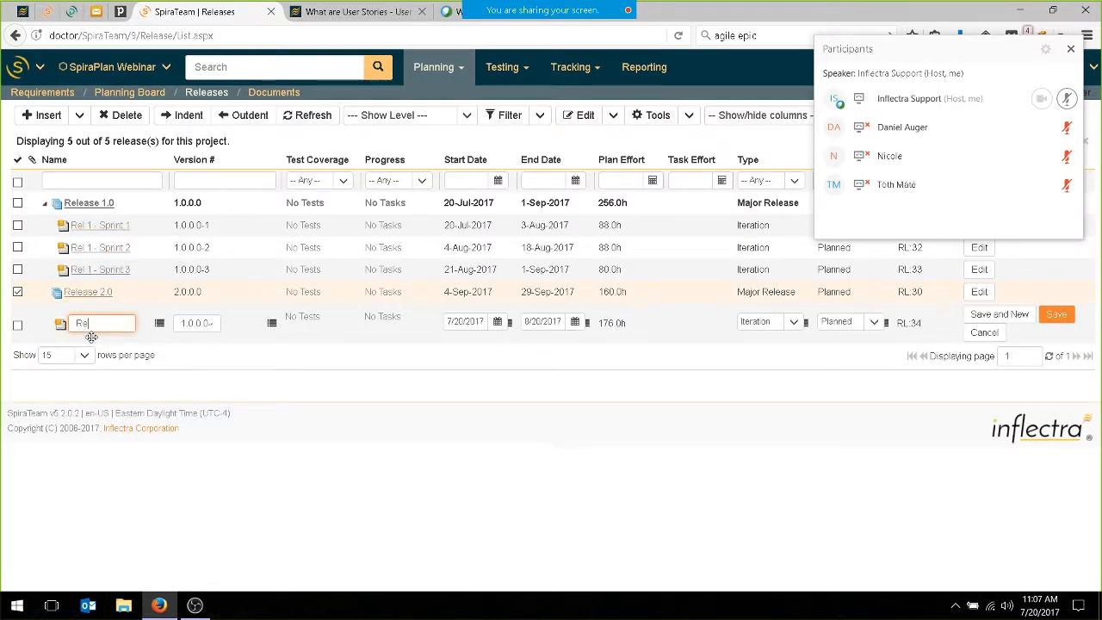
type(" 2 - Sprint 1")
key("Tab")
type("2.0.0.0")
type("-2")
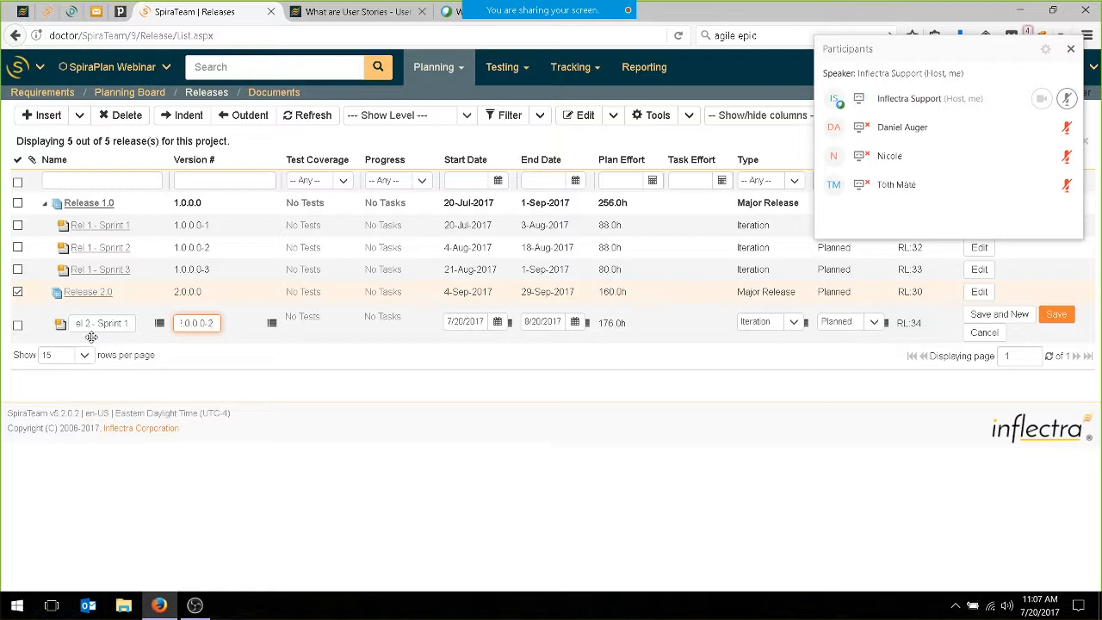
Set the iteration's start date to 9/4/2017 and its end date to 9/15/2017, and save it.
left_click(477, 324)
type("9/4/2017")
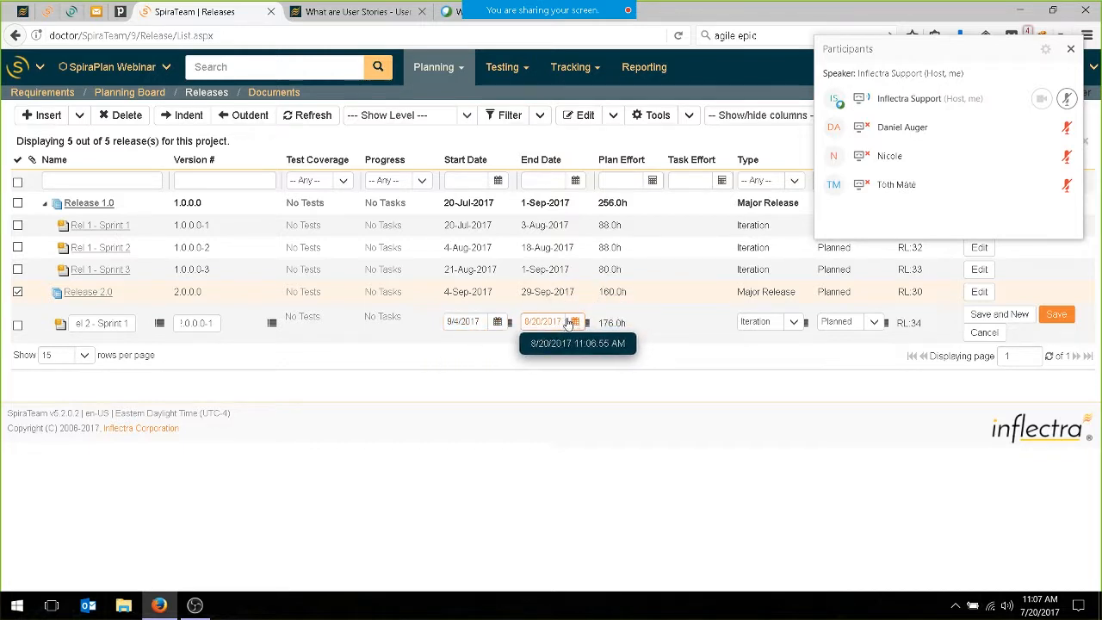
left_click(575, 323)
left_click(654, 341)
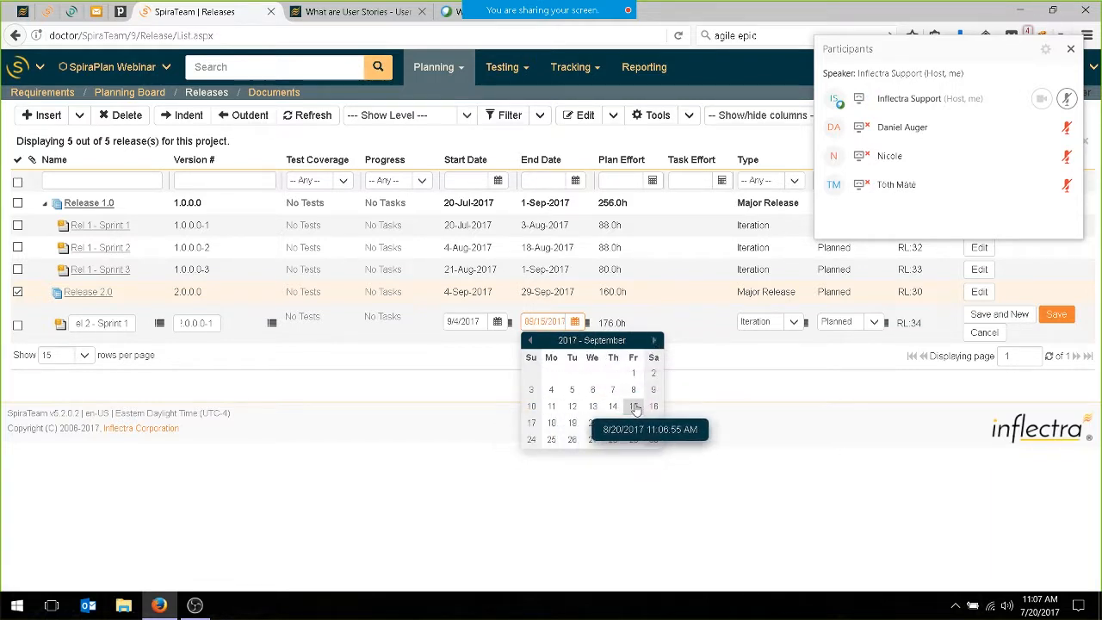
left_click(633, 406)
left_click(493, 479)
left_click(1062, 315)
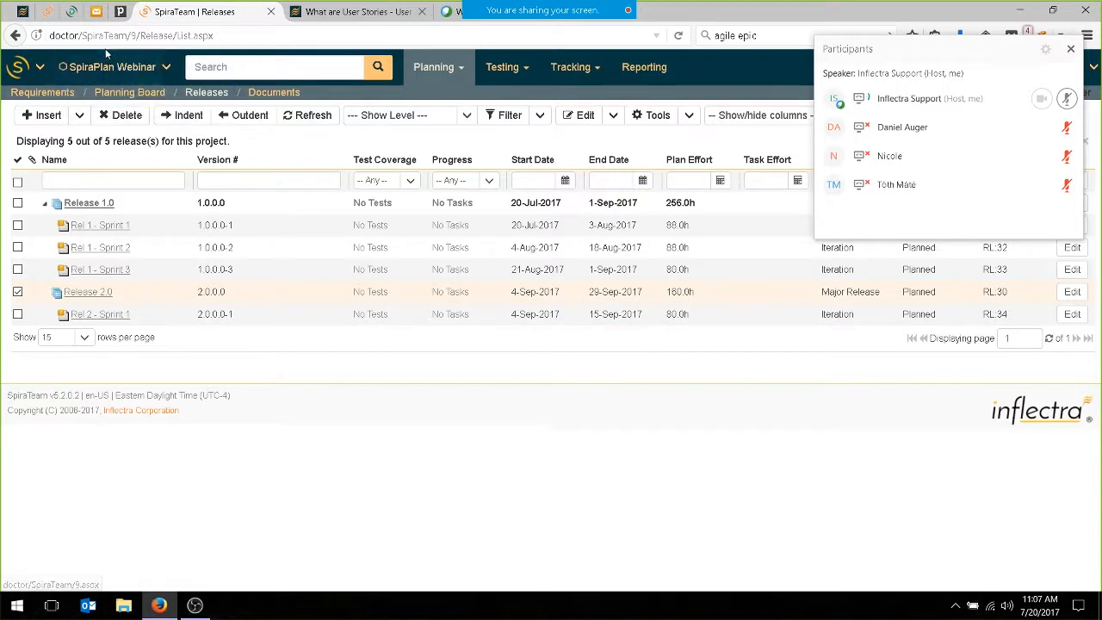
Return to the planning board and compare its backlog cards with the detailed view off and on.
left_click(136, 97)
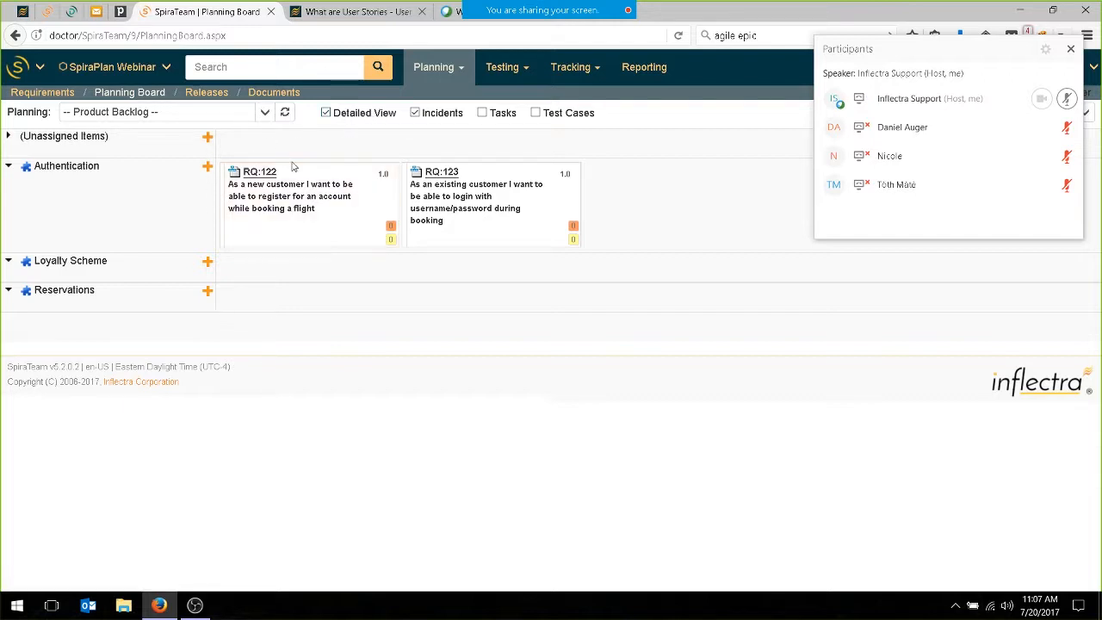
left_click(327, 114)
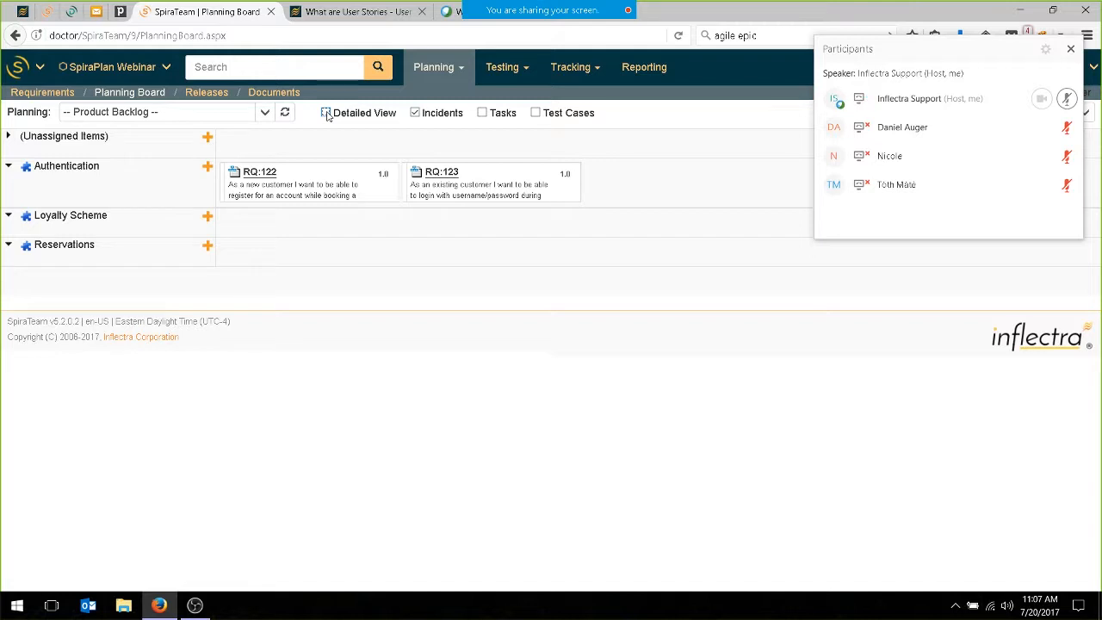
left_click(327, 113)
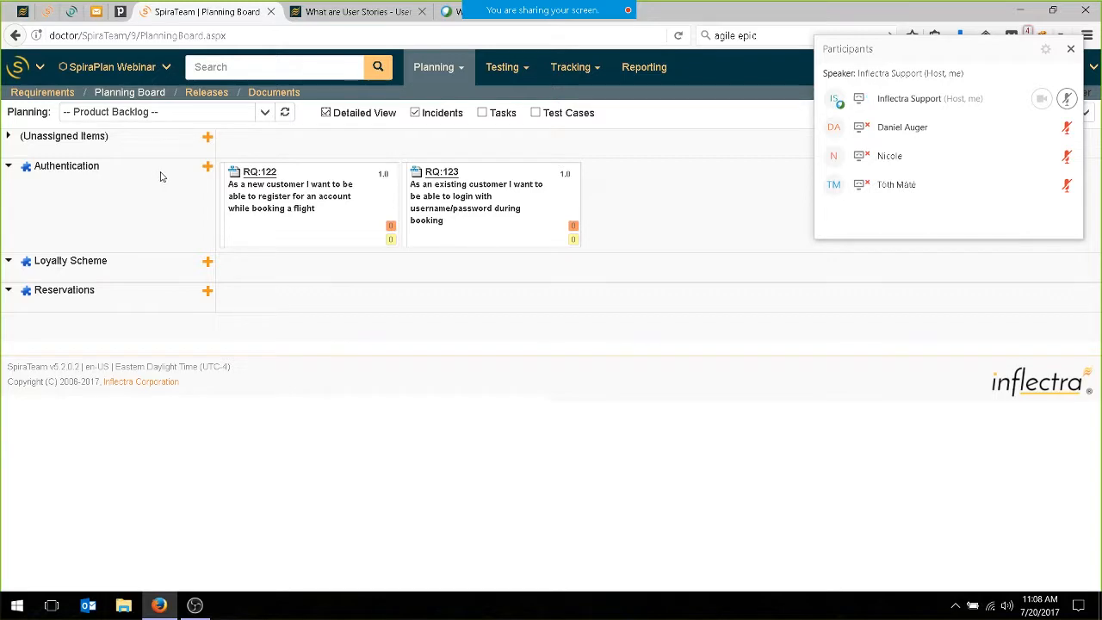
Examine the "What are User Stories?" article for the attributes of a good user story and the example story card.
left_click(331, 11)
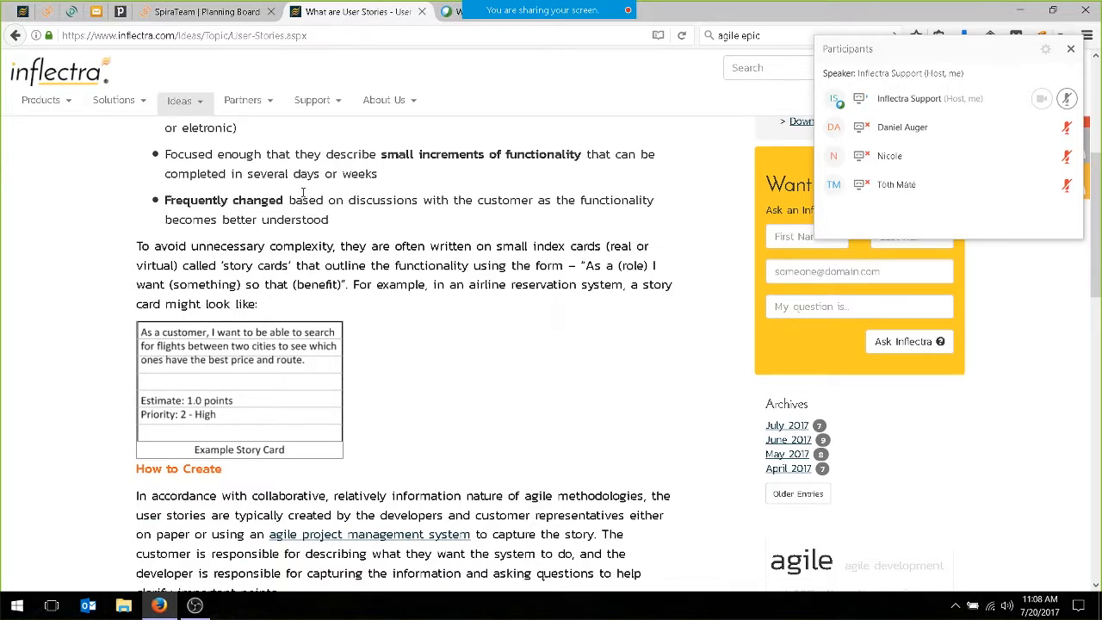
scroll(293, 226, "up", 1)
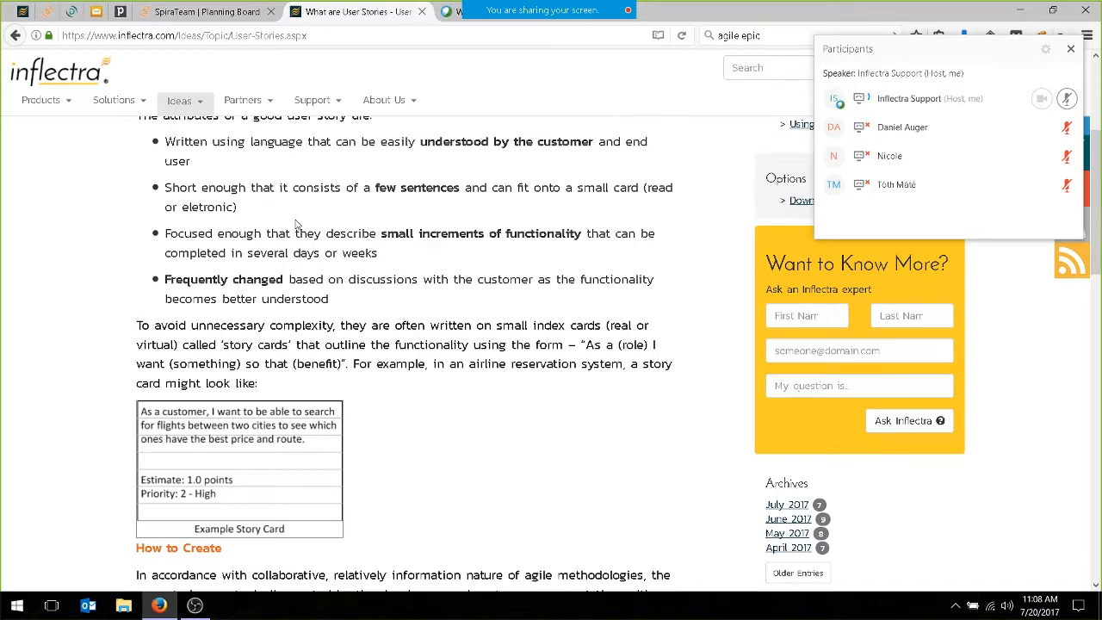
scroll(256, 228, "up", 3)
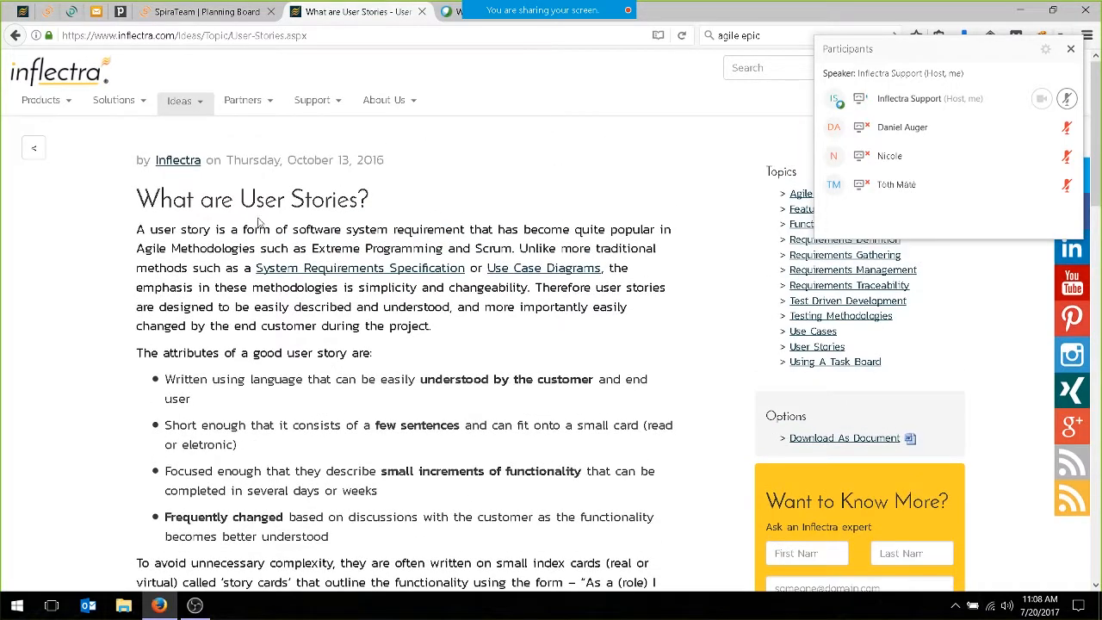
left_click_drag(146, 196, 372, 207)
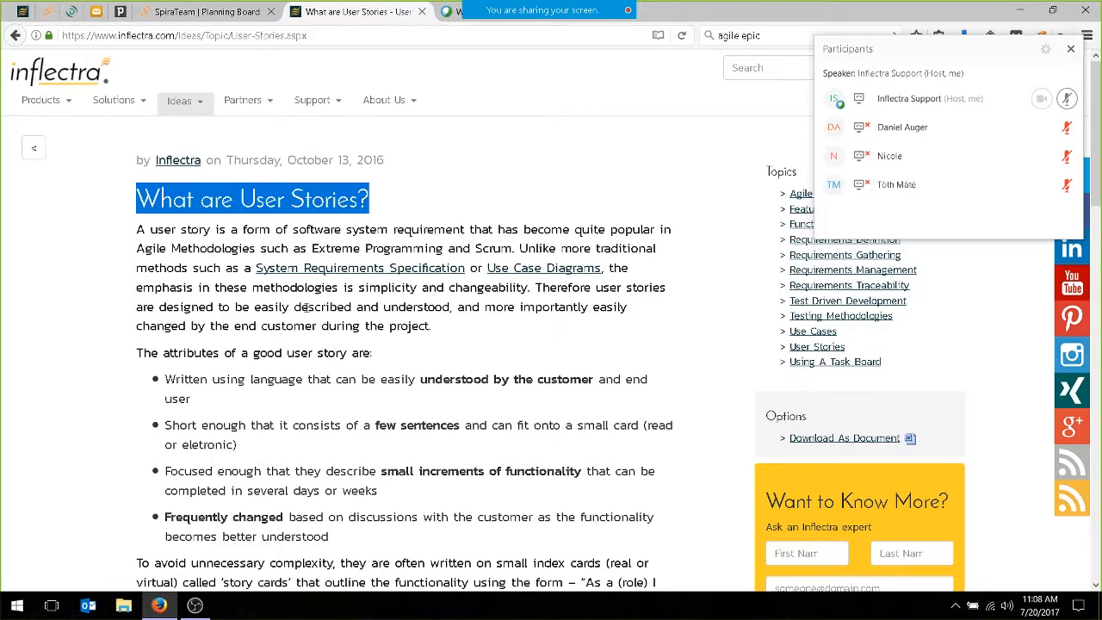
mouse_move(182, 101)
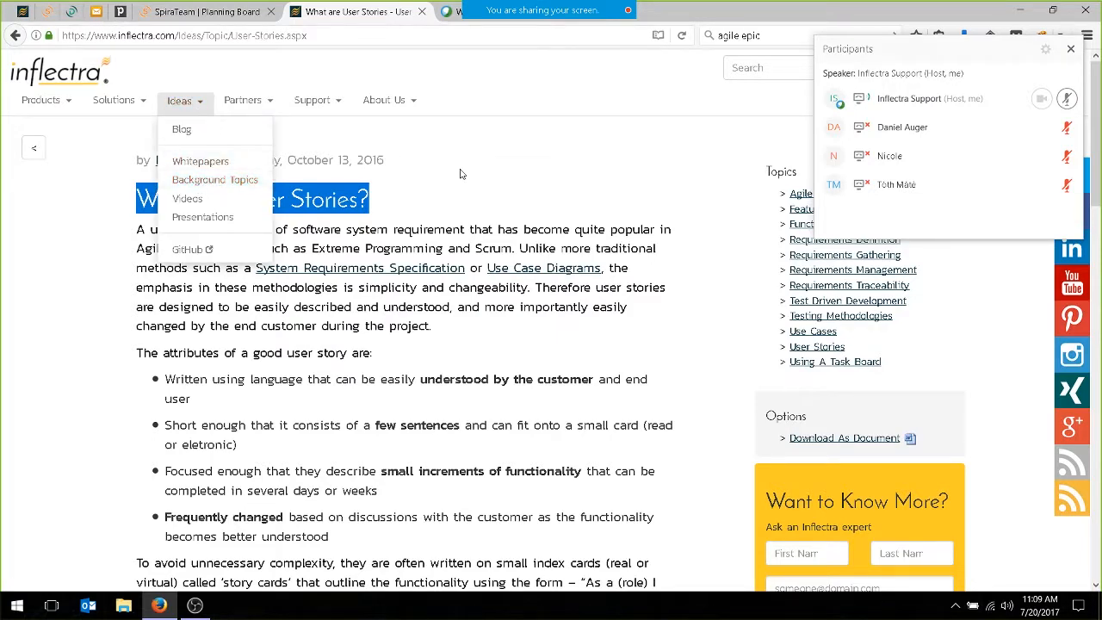
left_click(516, 173)
scroll(265, 294, "down", 2)
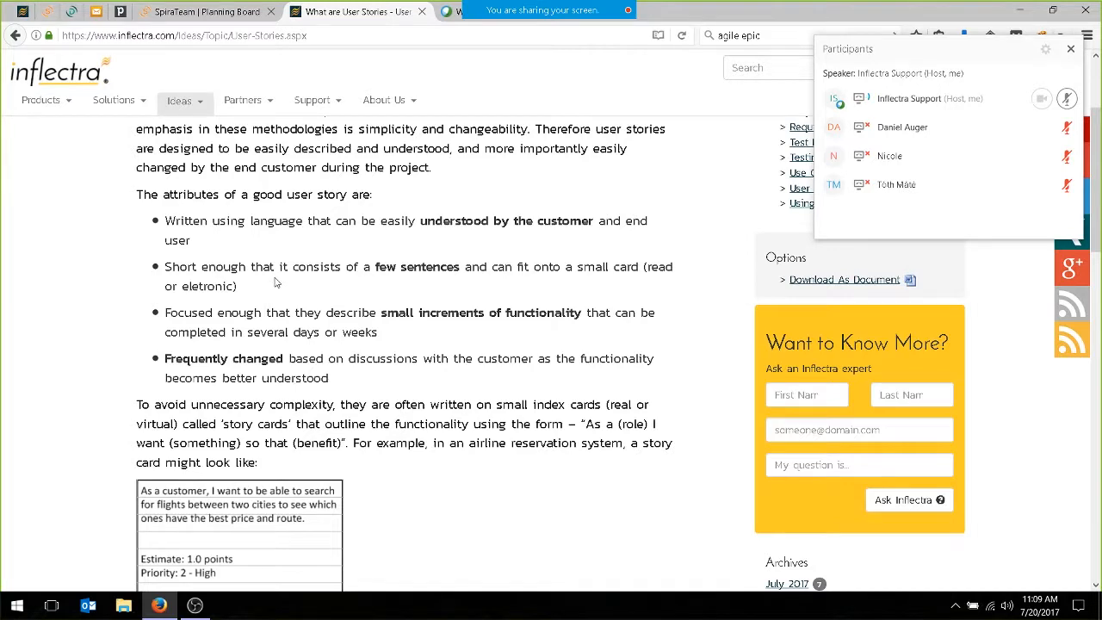
scroll(276, 283, "down", 2)
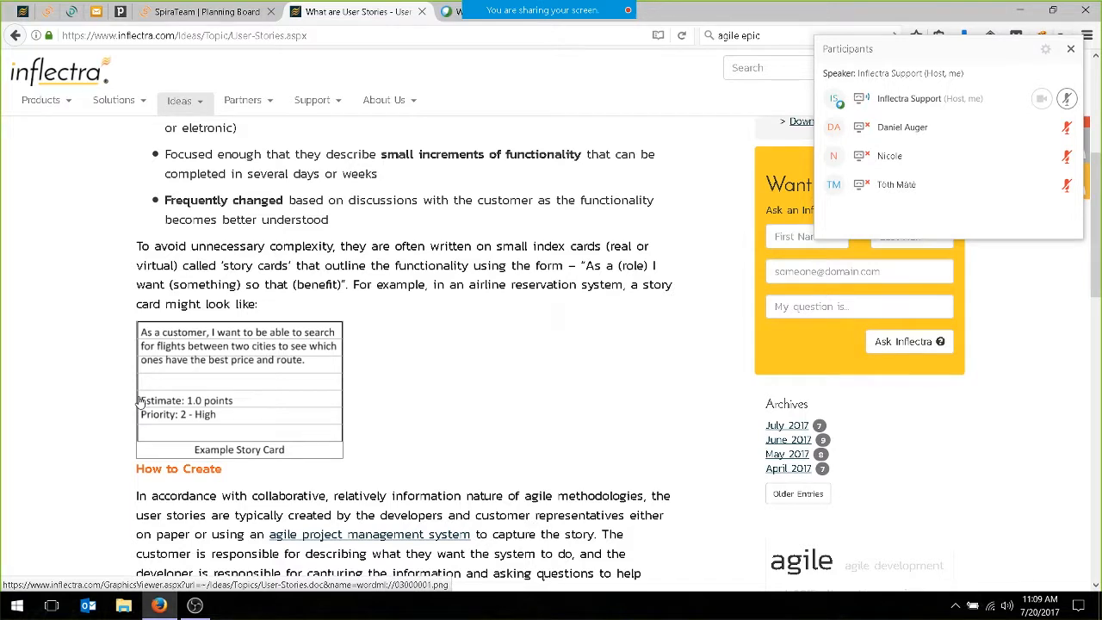
Start an Authentication backlog requirement named "As an existing customer I want to be able to reset my password as long as I know my username".
left_click(207, 11)
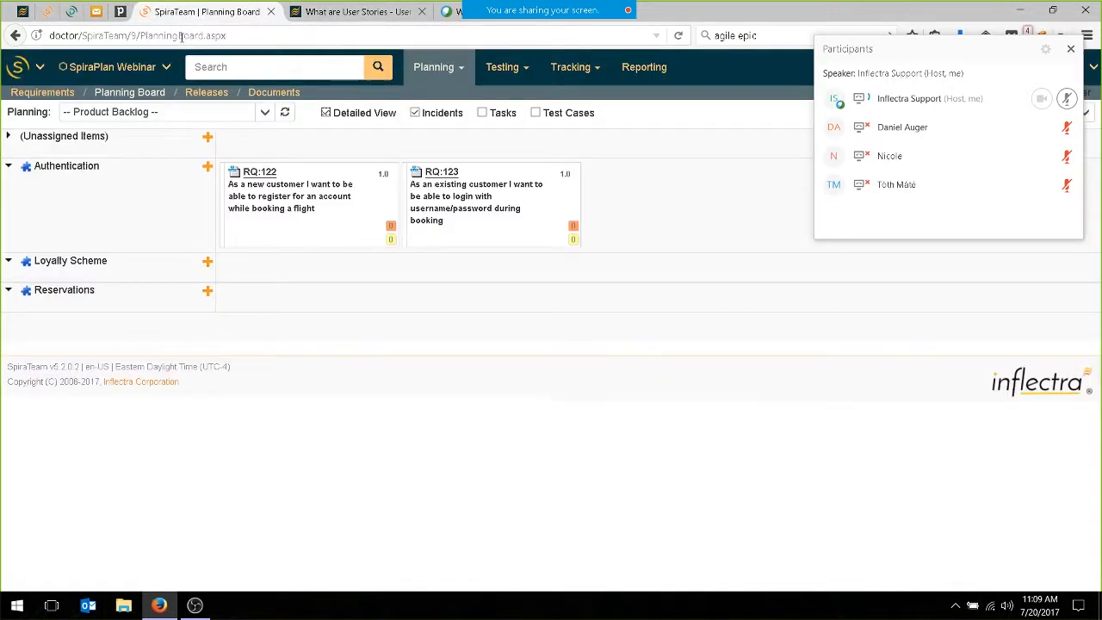
left_click(207, 169)
left_click(422, 168)
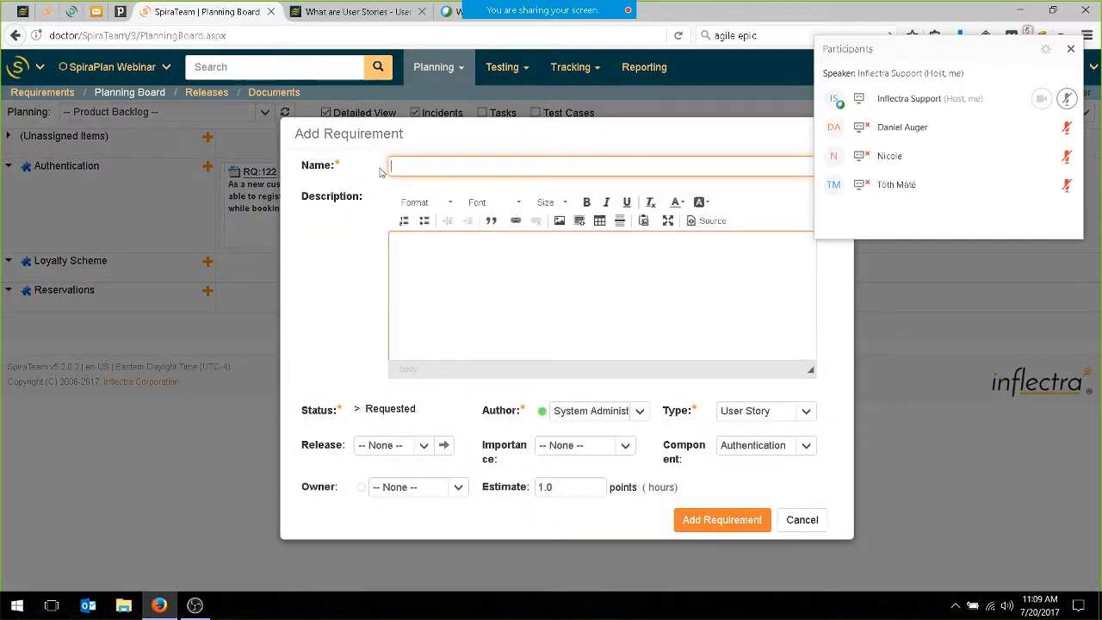
type("As an existing customer I want tot be ab")
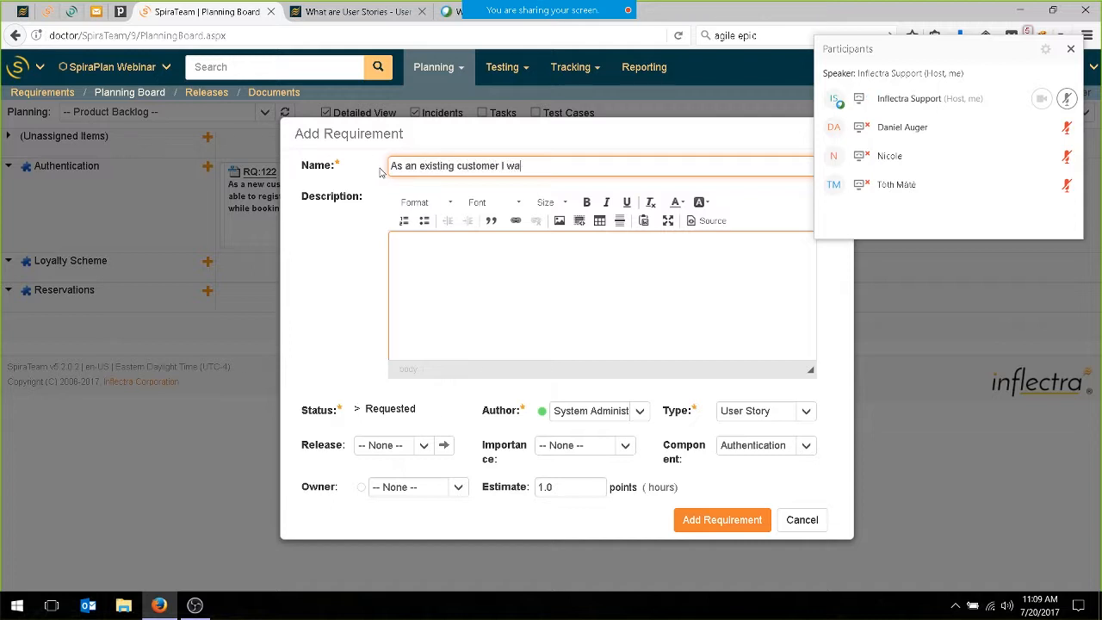
key("BackSpace")
key("BackSpace")
key("BackSpace")
key("BackSpace")
key("BackSpace")
key("BackSpace")
key("BackSpace")
key("BackSpace")
type("to be able to reset my password as I")
type("ong as I know myus")
key("BackSpace")
key("BackSpace")
type("username")
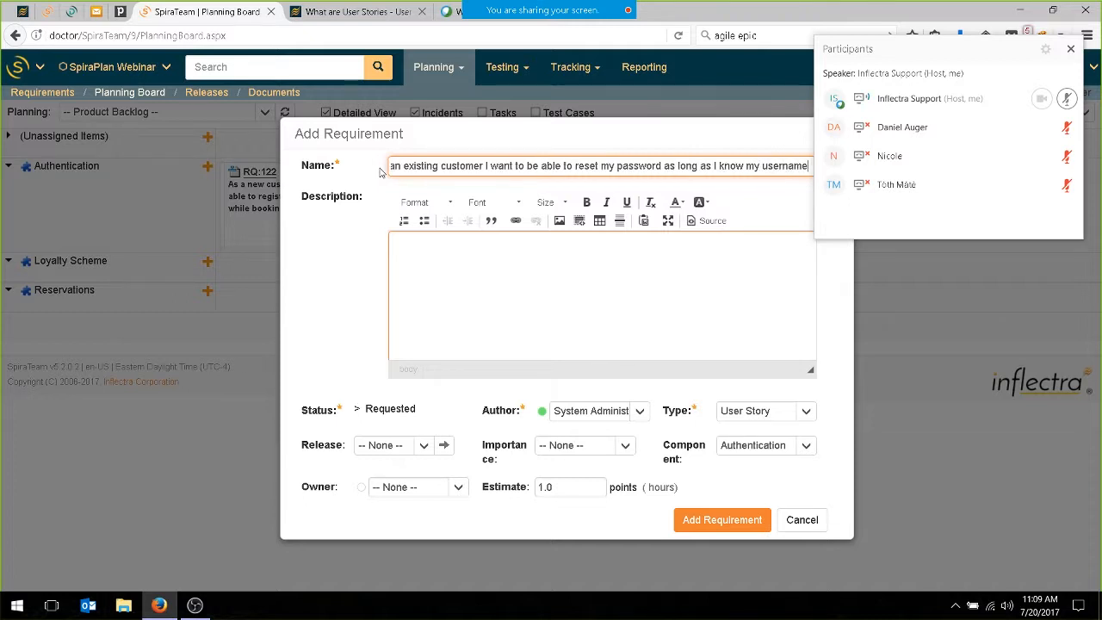
Start a bulleted list in the requirement's description with the item "They are not locked out".
left_click(448, 243)
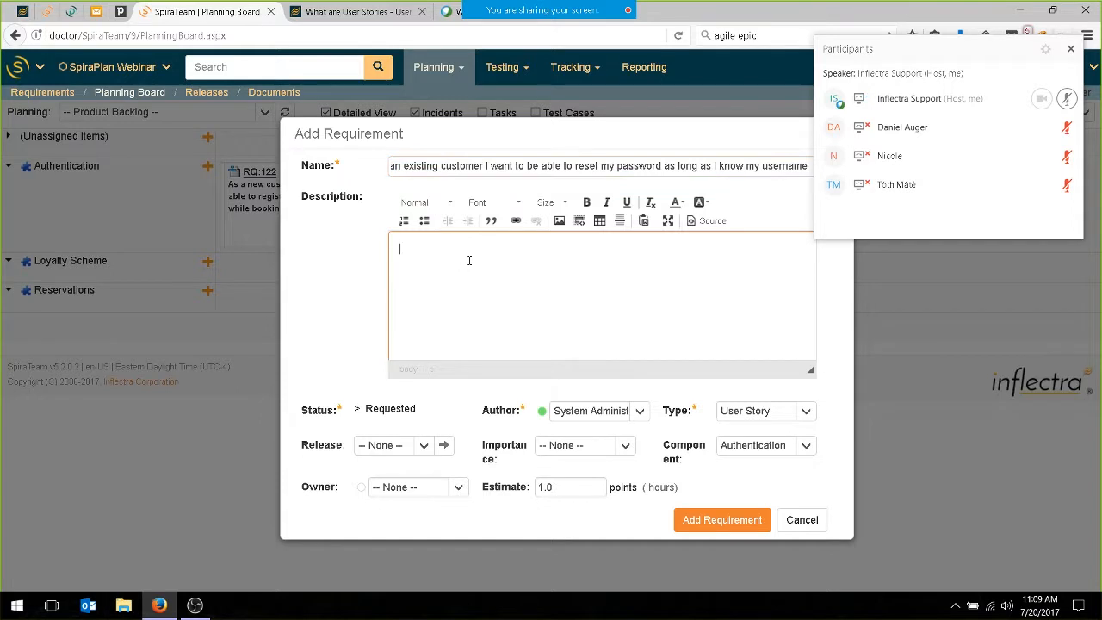
left_click(423, 220)
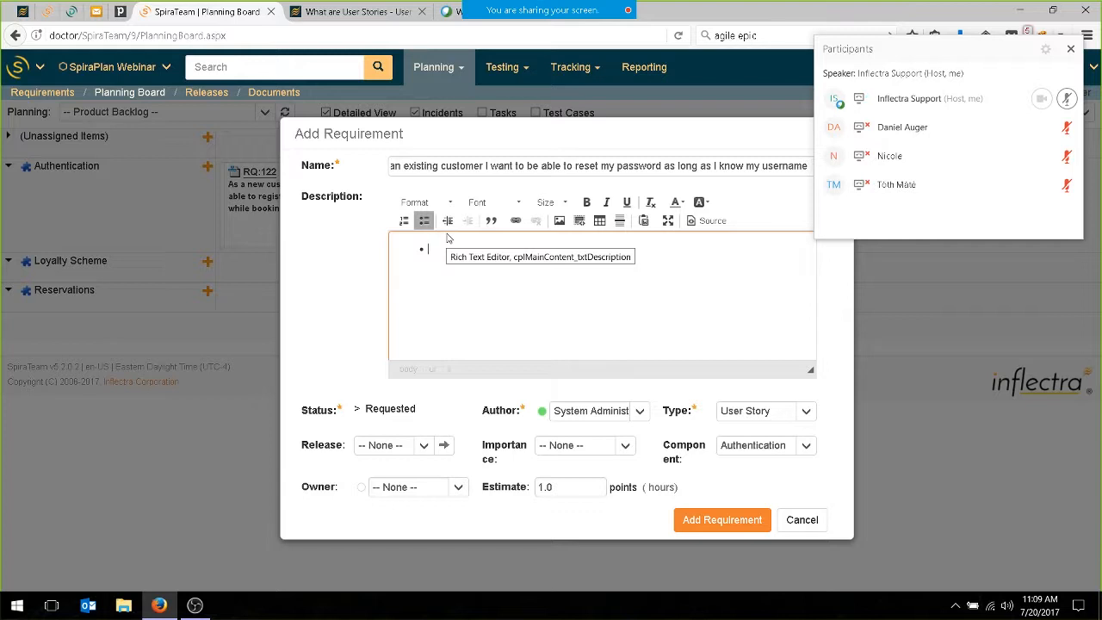
type("They are not")
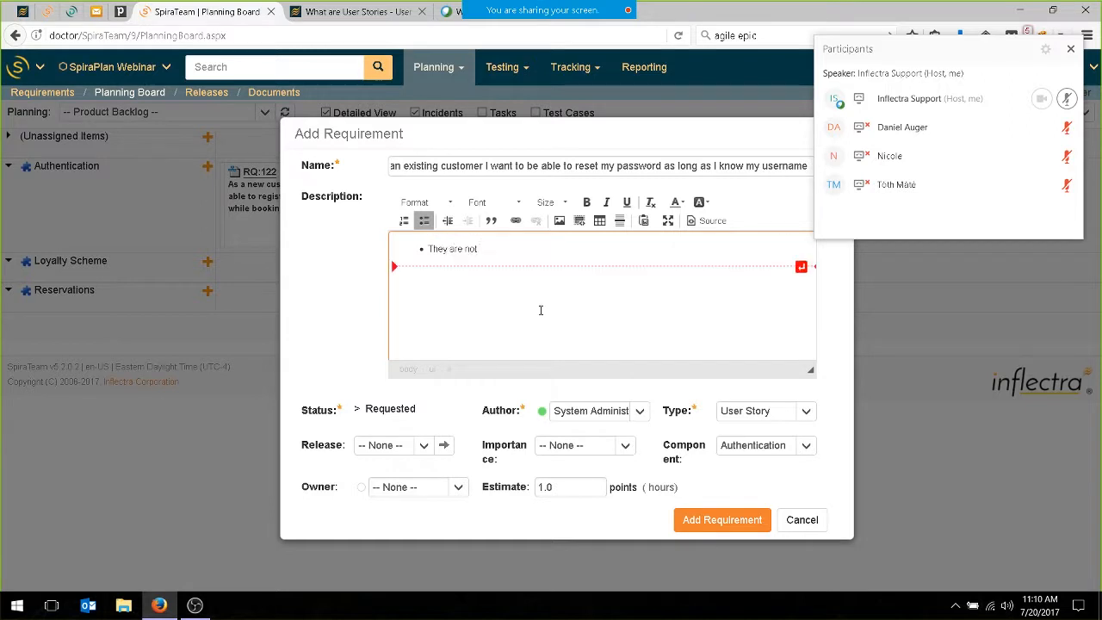
type(" locked out")
key("Return")
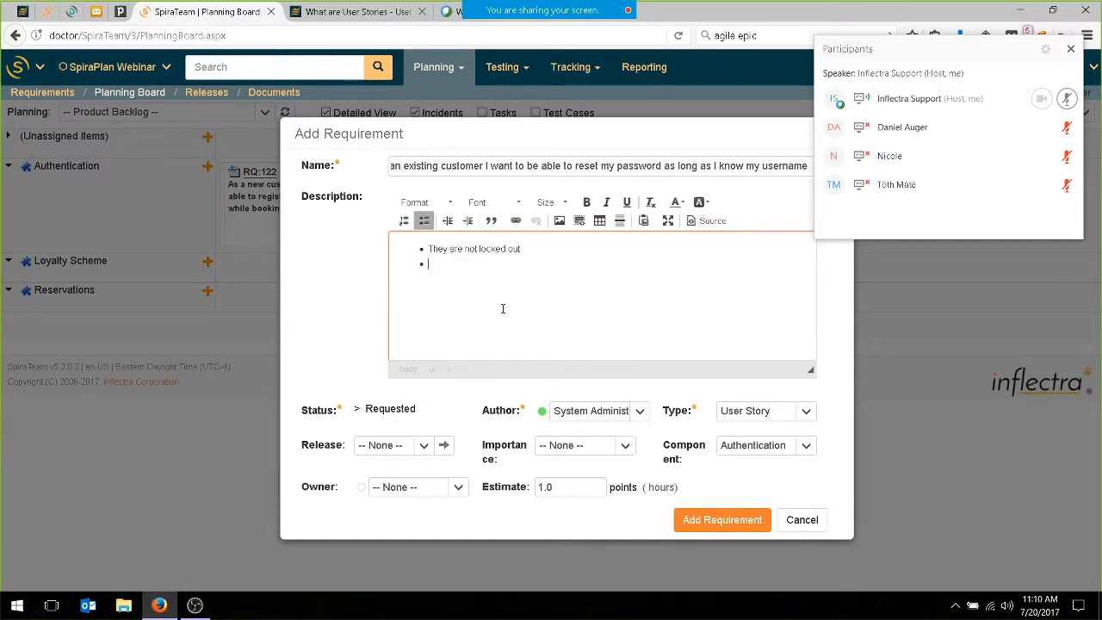
Enter "They remember their password reset question and answer." as the second bullet of the description.
type("They remember their password reset qa")
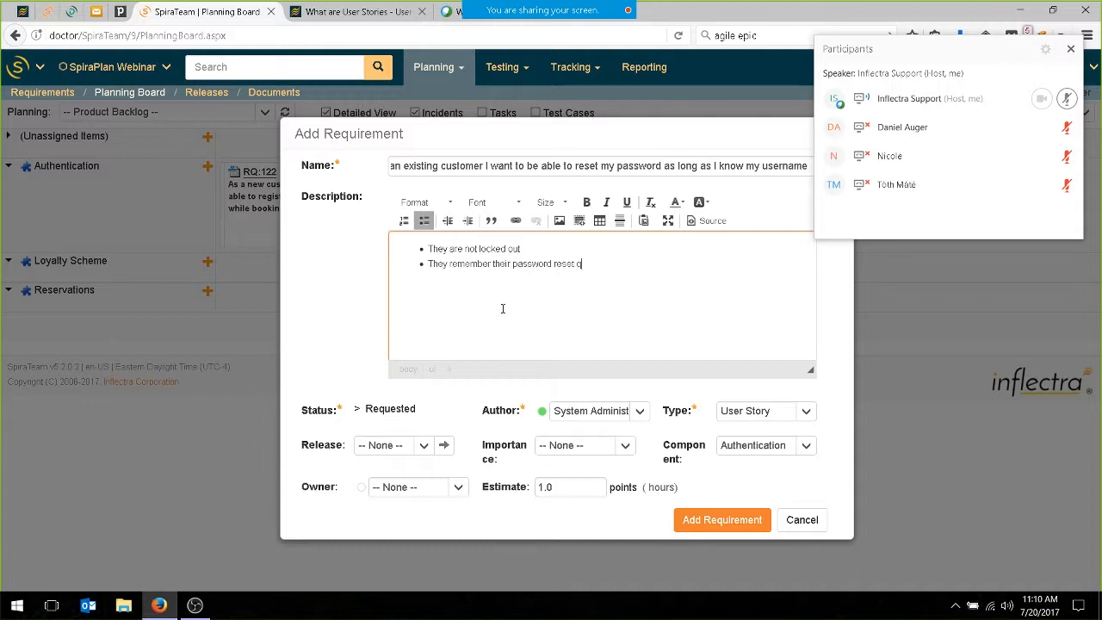
key("BackSpace")
type("uestion and answer.")
Set the requirement's estimate to 2.0 points and add it to the product backlog.
mouse_move(499, 305)
left_click(591, 493)
key("BackSpace")
key("BackSpace")
key("BackSpace")
type("2.0")
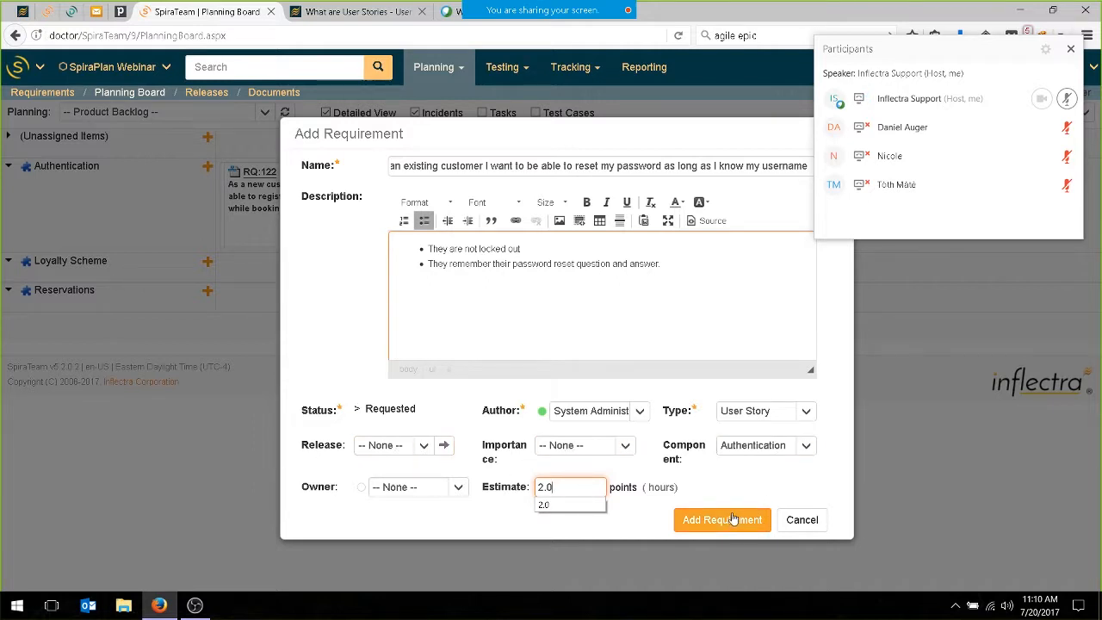
left_click(706, 521)
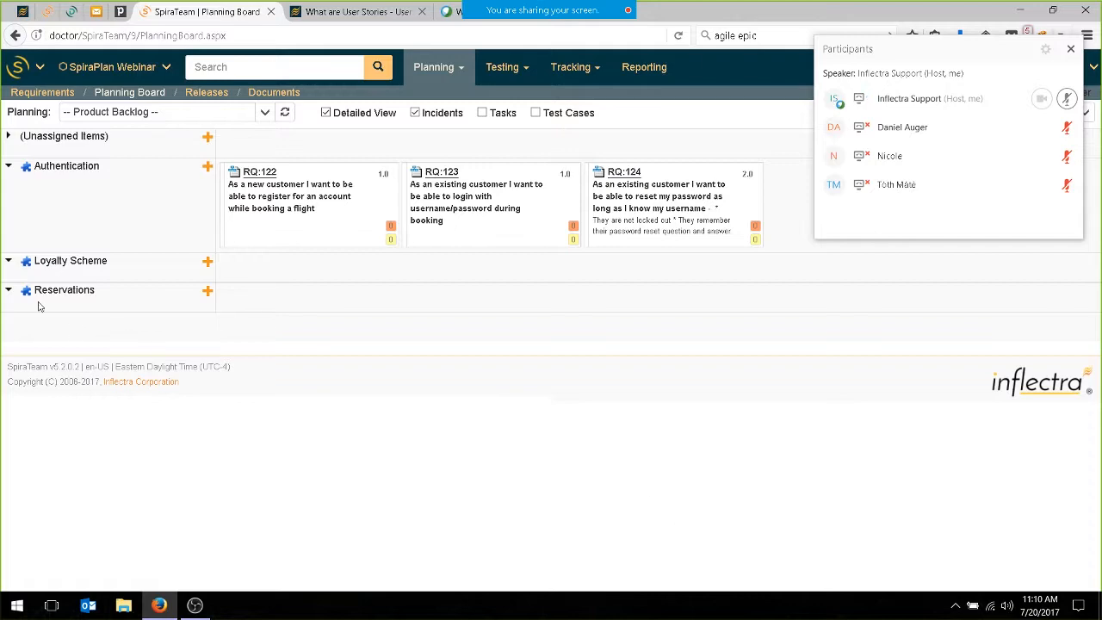
Start a Reservations requirement named "As a customer I want to be able to search for flights between two cities and get the options".
left_click(206, 292)
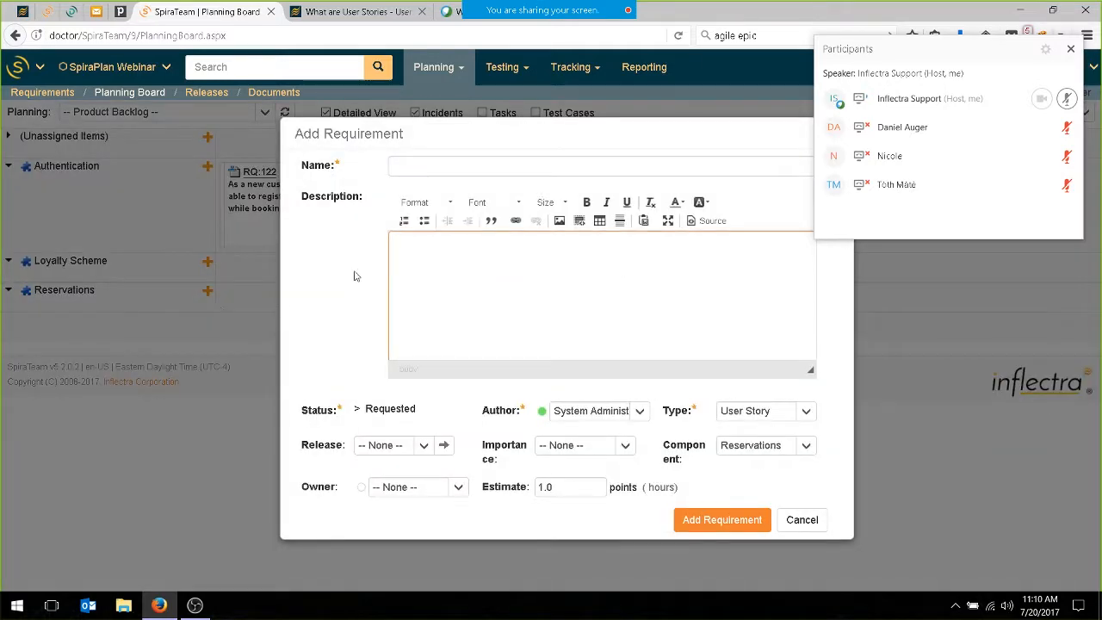
type("As a ")
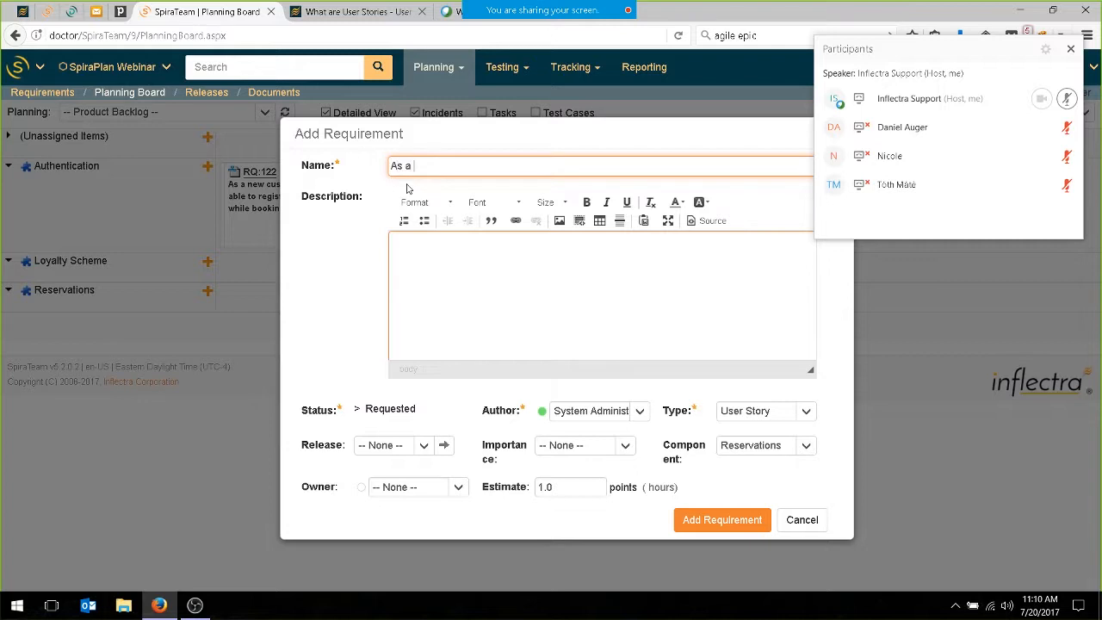
type("customer I want to be able to sea")
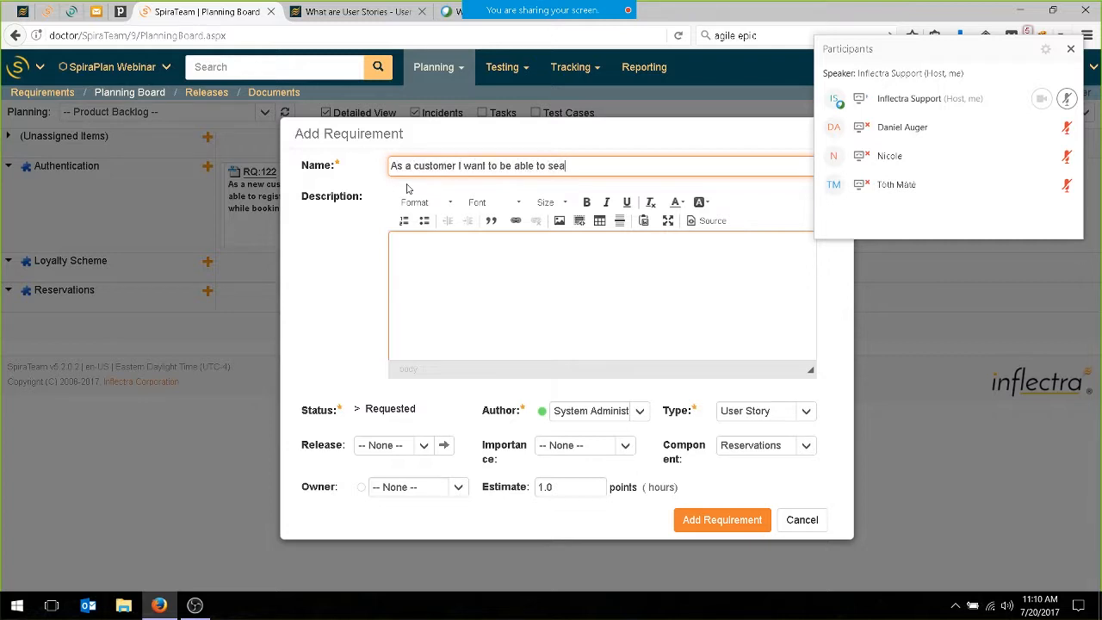
type("rch for flights between two")
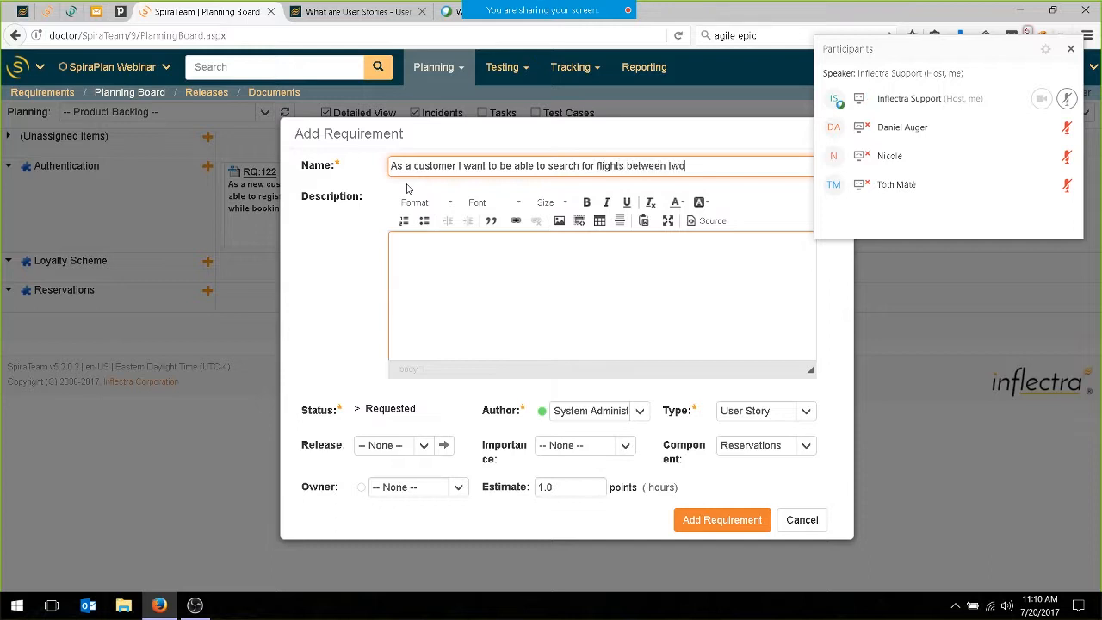
type(" cities and get the options")
Start a bulleted list in the requirement's description with the item "They can use either the city name or airport code.".
left_click(455, 259)
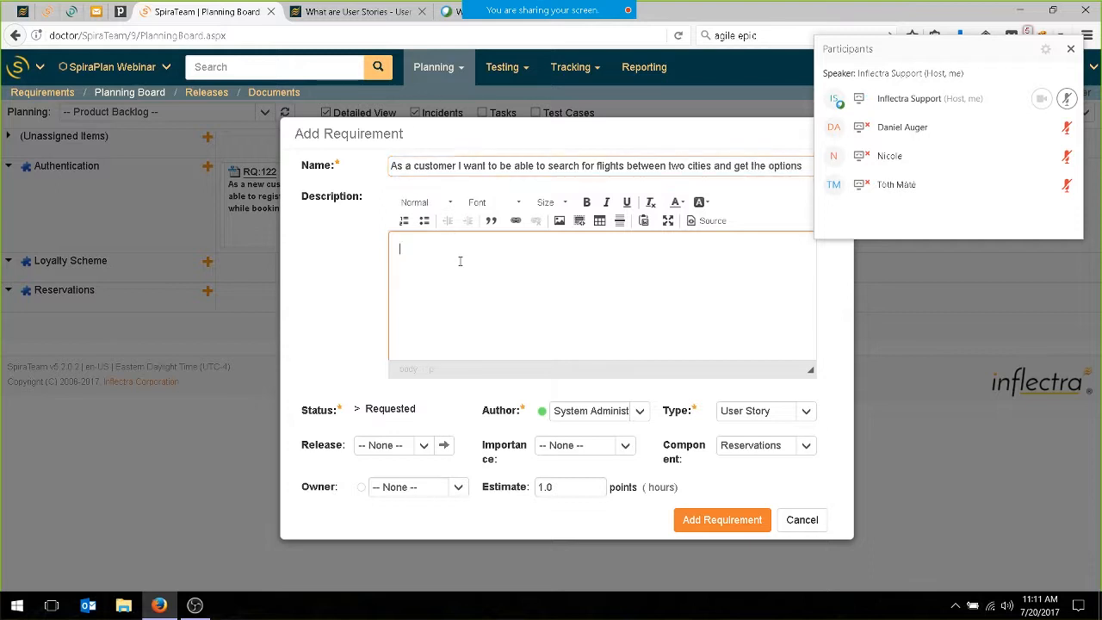
left_click(424, 220)
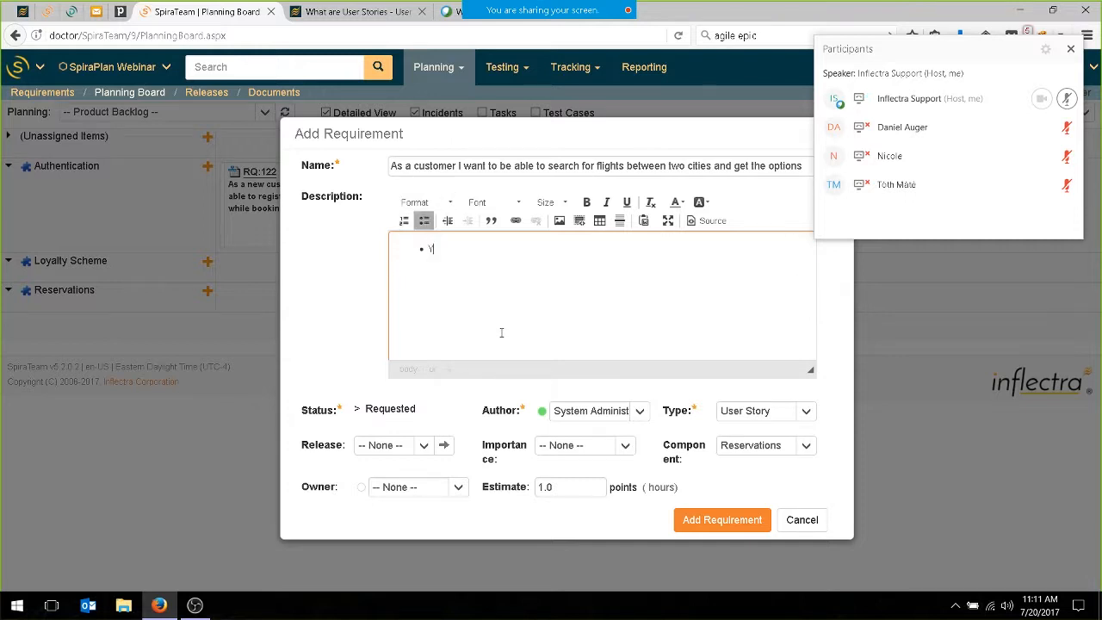
type("They can ")
type("user with")
key("BackSpace")
key("BackSpace")
key("BackSpace")
key("BackSpace")
type("either the city namer o")
key("BackSpace")
key("BackSpace")
key("BackSpace")
type("air")
key("BackSpace")
key("BackSpace")
type("or airport code")
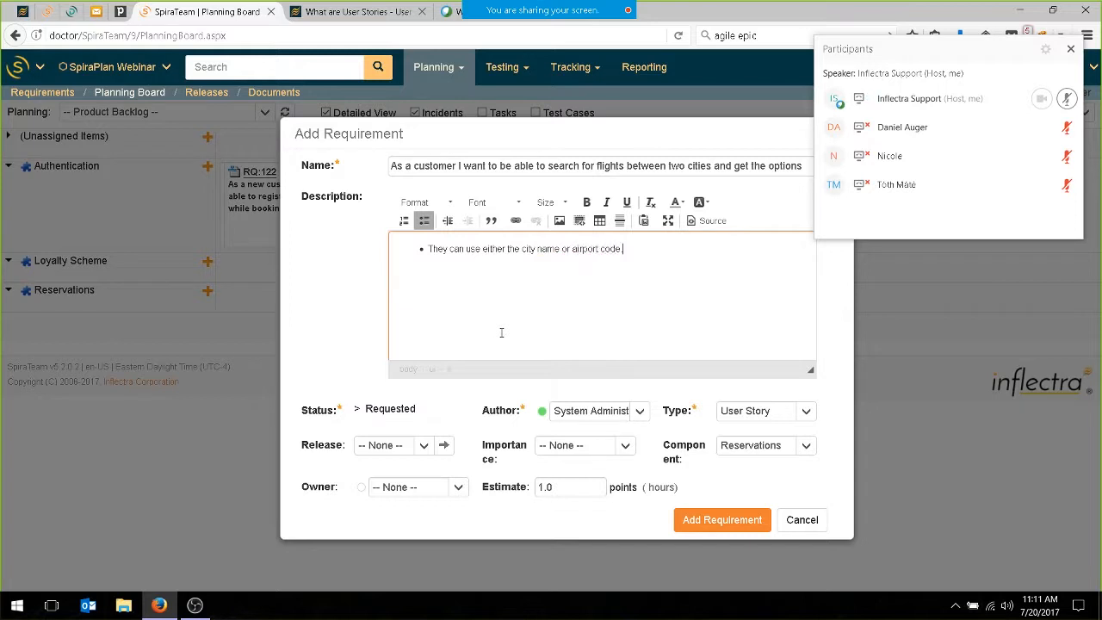
Enter "They can specify how many connections (non-stop, direct, 1 connection, etc.)" as the second bullet of the description.
key("Return")
type("Tjhe city")
key("BackSpace")
key("BackSpace")
key("BackSpace")
key("BackSpace")
key("BackSpace")
key("BackSpace")
key("BackSpace")
key("BackSpace")
type("jhe")
key("BackSpace")
key("BackSpace")
key("BackSpace")
type("hey can specify ho")
key("BackSpace")
type("how many connections (non-stop, direct, 1 connection, etc.)")
Add the nested bullets "non stop", "1 connection", "2 connections" and "more than 2" under the connections bullet.
key("Tab")
type("non stop")
key("Return")
type("1 connectio")
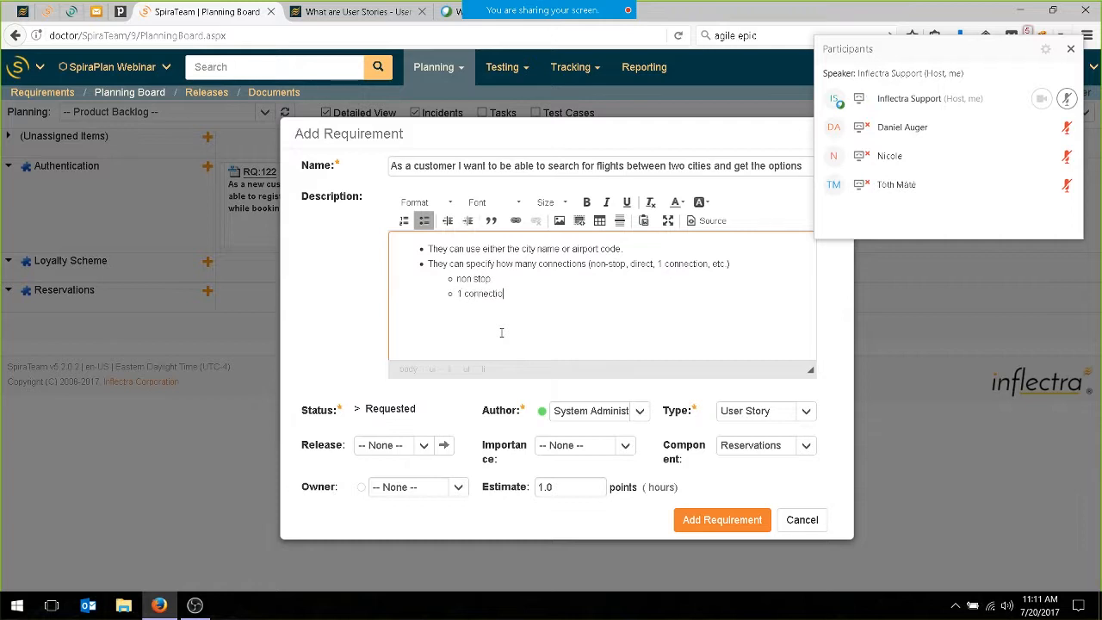
type("n 2 connections")
key("Return")
type("more than 2")
Set the flight search requirement's estimate to 3.0 points and add it to the product backlog.
left_click(716, 522)
left_click(544, 487)
key("BackSpace")
type("3")
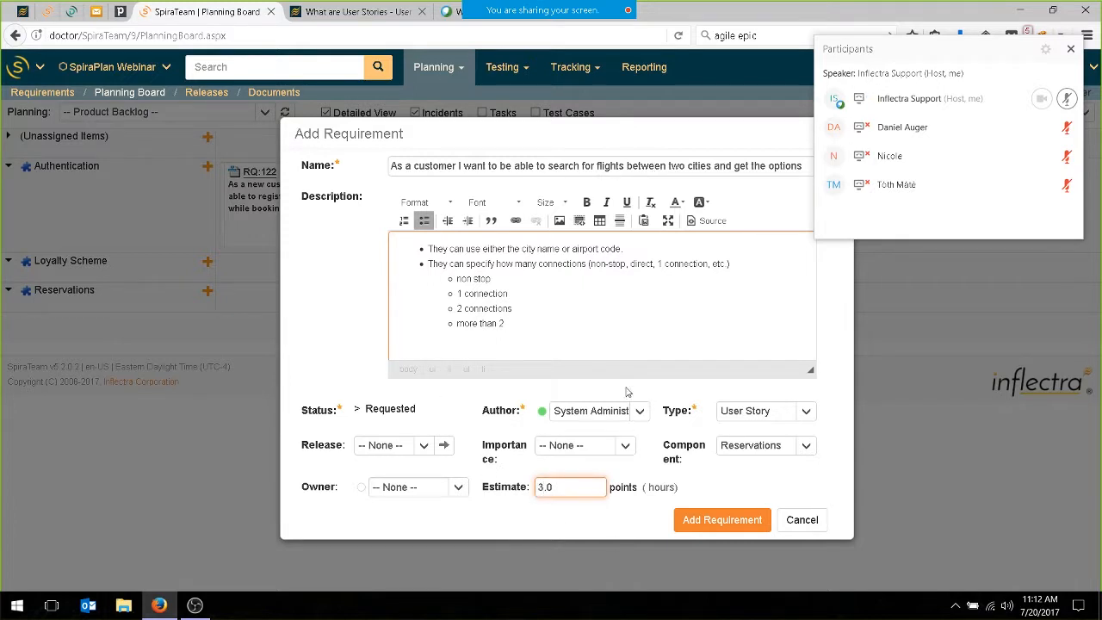
left_click(726, 525)
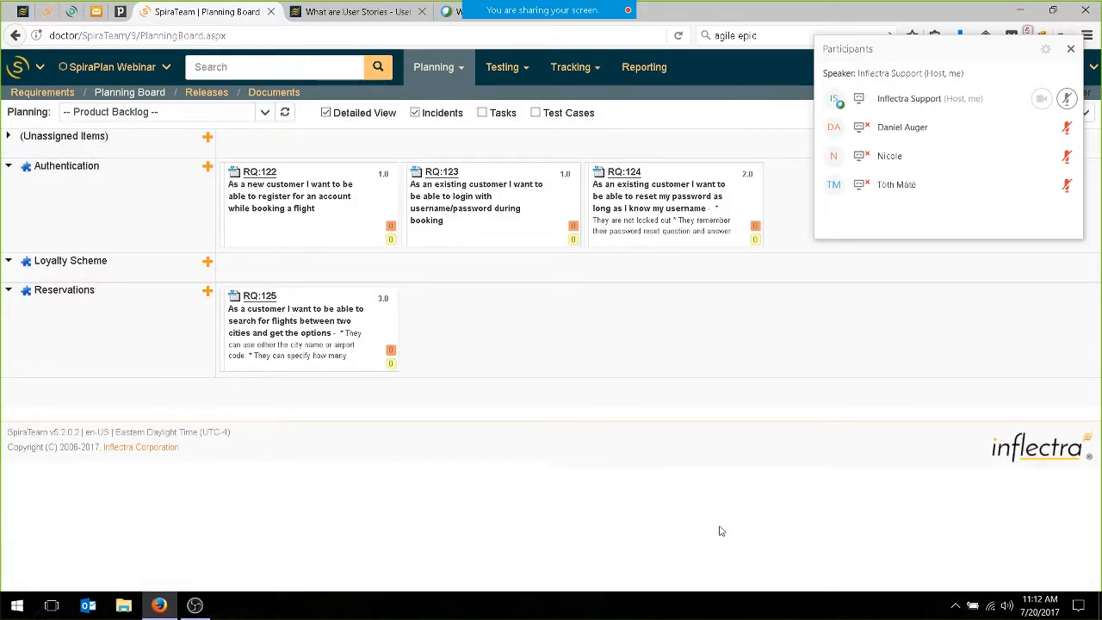
Start a Reservations requirement named "As a customer who has a list of flight options, I want to be able to pick an option to get details".
left_click(207, 292)
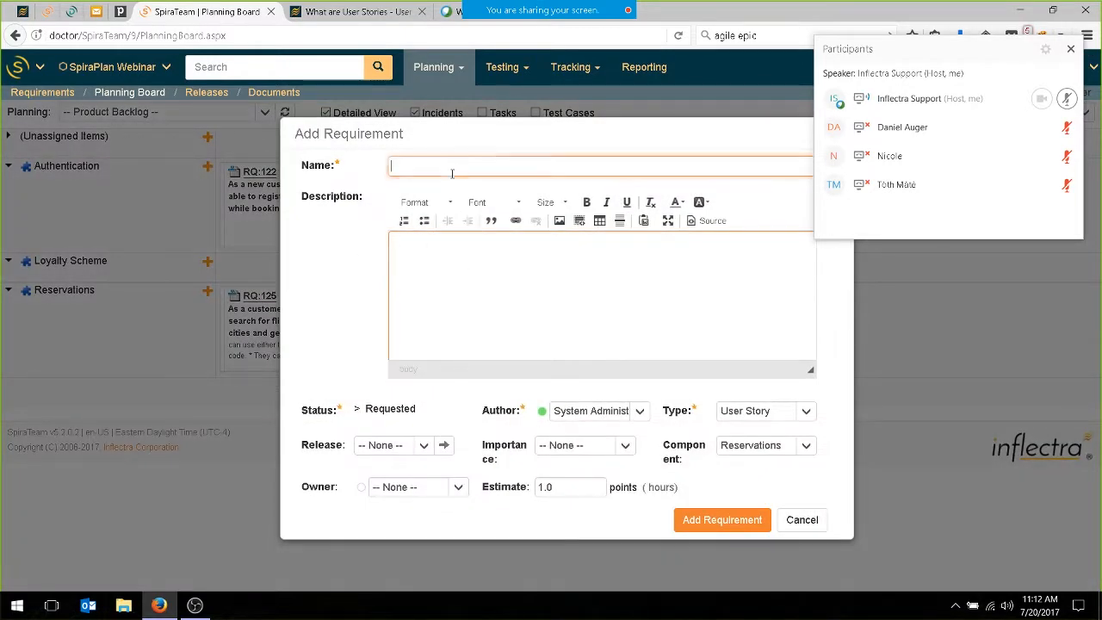
type("As a customer ")
type("i ")
type("wh")
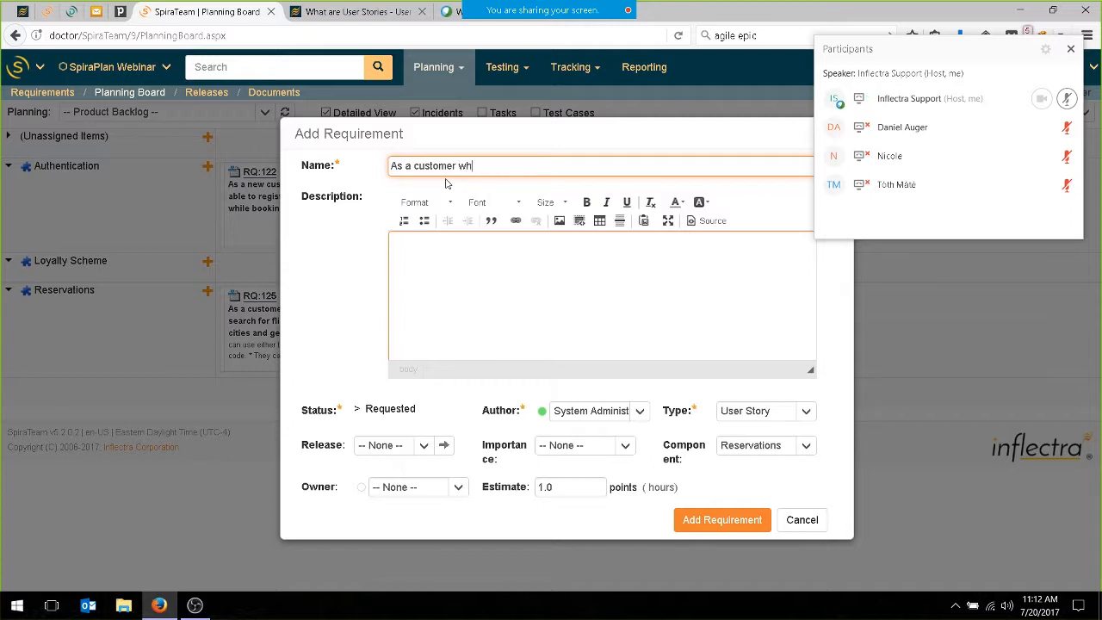
type("o has a list of flight options, I want to be ")
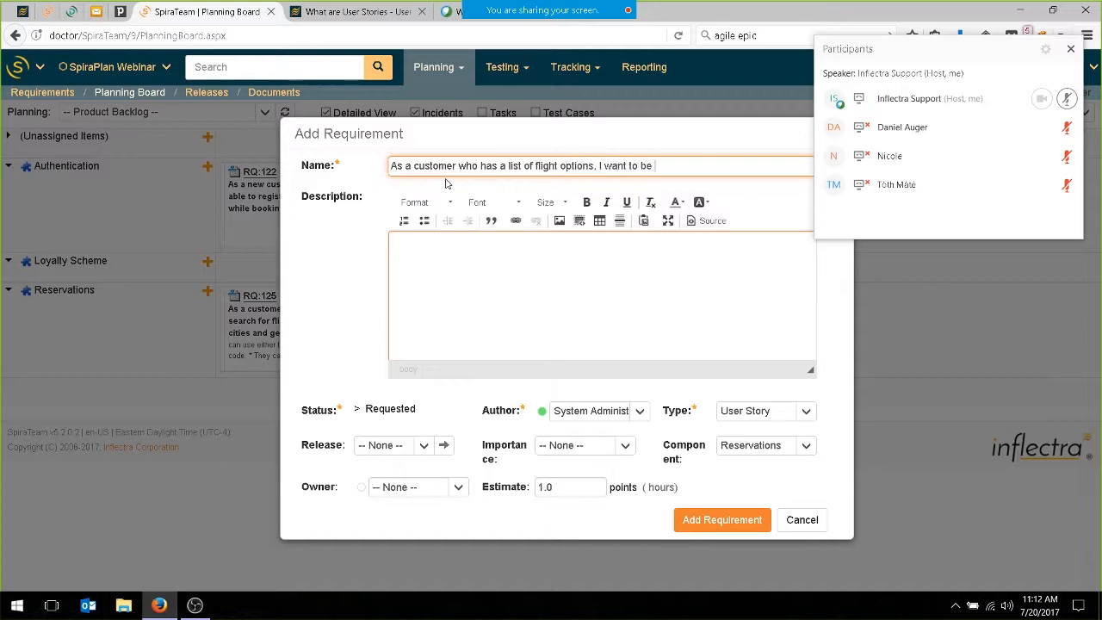
type("able to pick an option to get details")
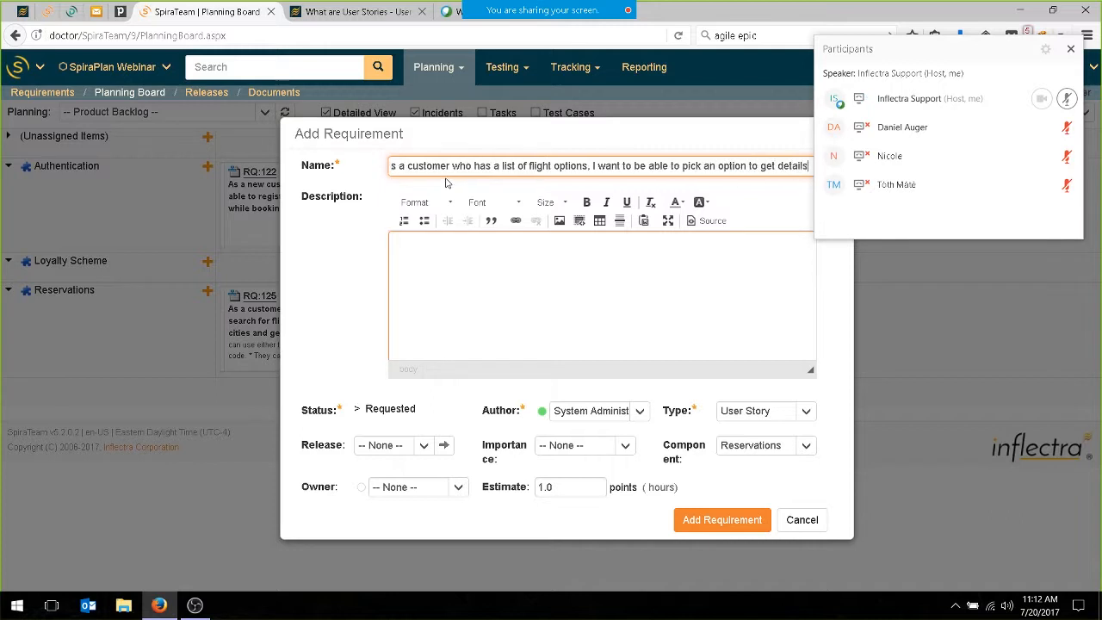
Start a bulleted list in the description with the item "They can pick a departing and return flight".
left_click(425, 280)
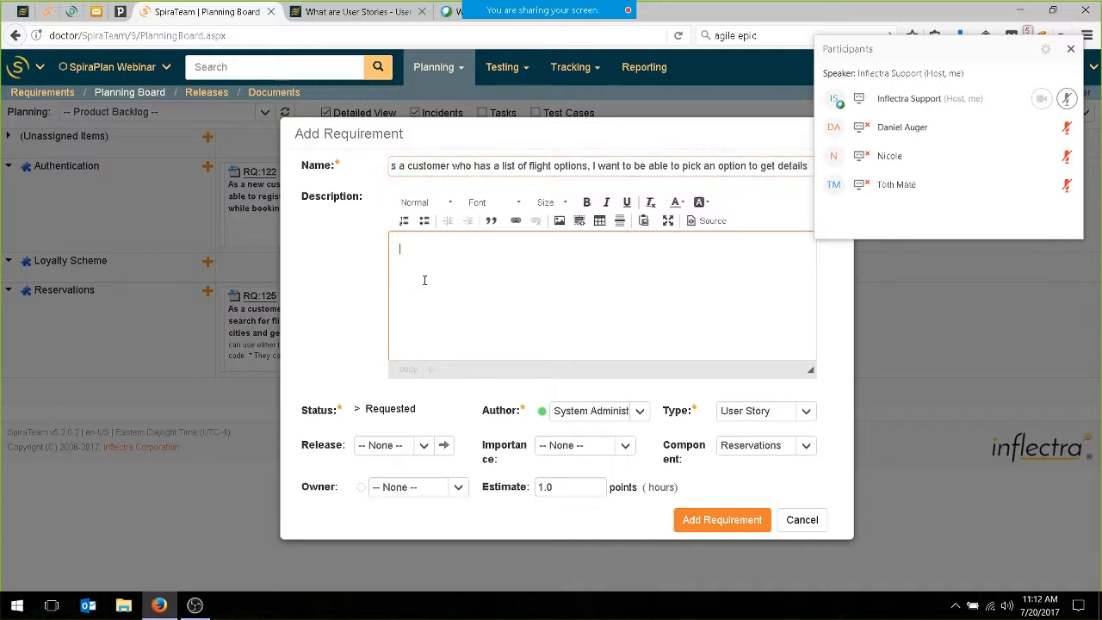
left_click(424, 221)
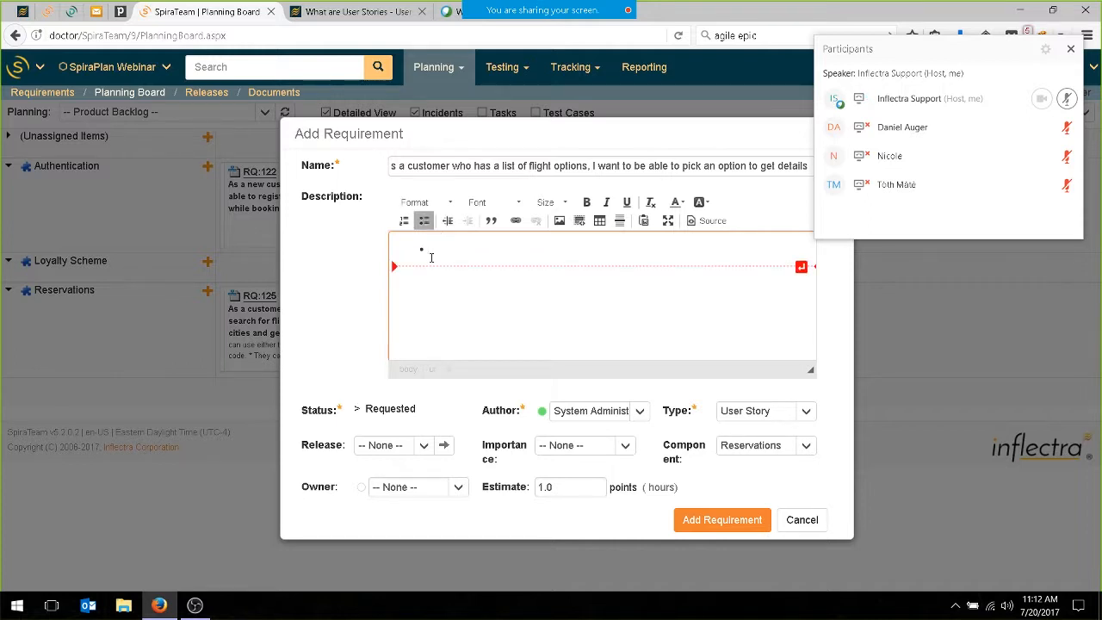
type("I")
type("pic")
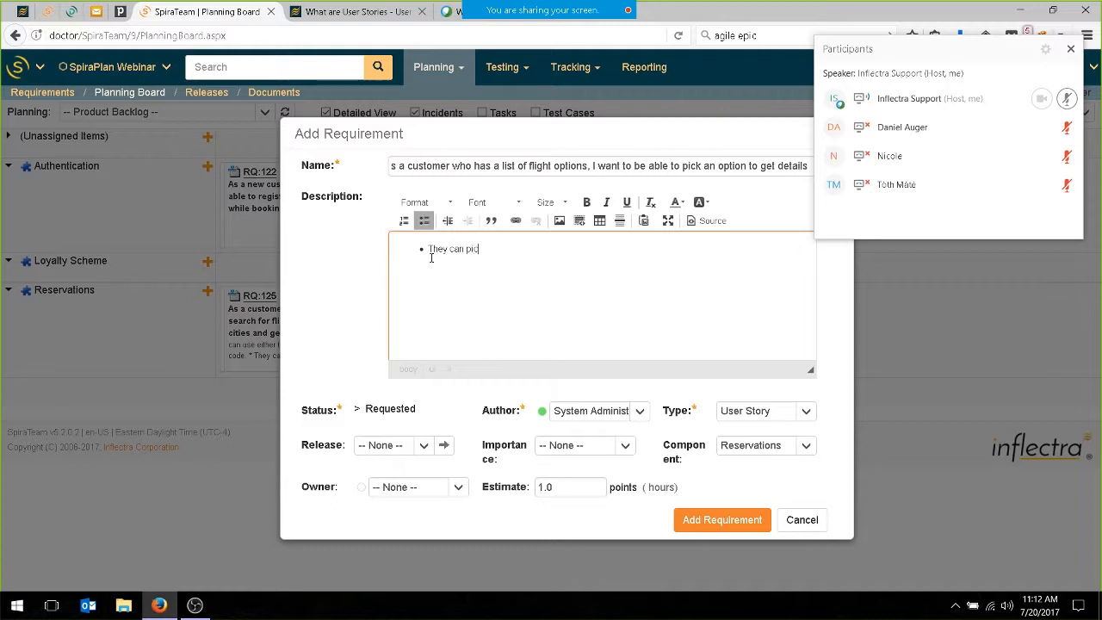
type("k a depsrting and return flight")
Enter "When they pick departing they choose which return flight" as the second bullet of the description.
key("Return")
type("When theu")
key("BackSpace")
type("y")
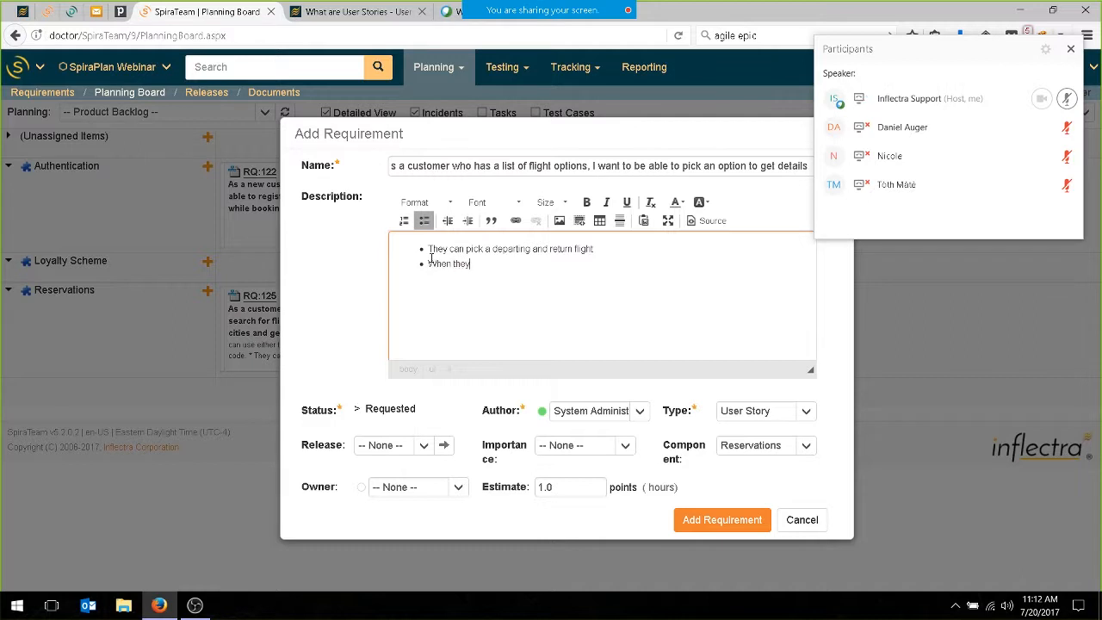
type(" pick departing ")
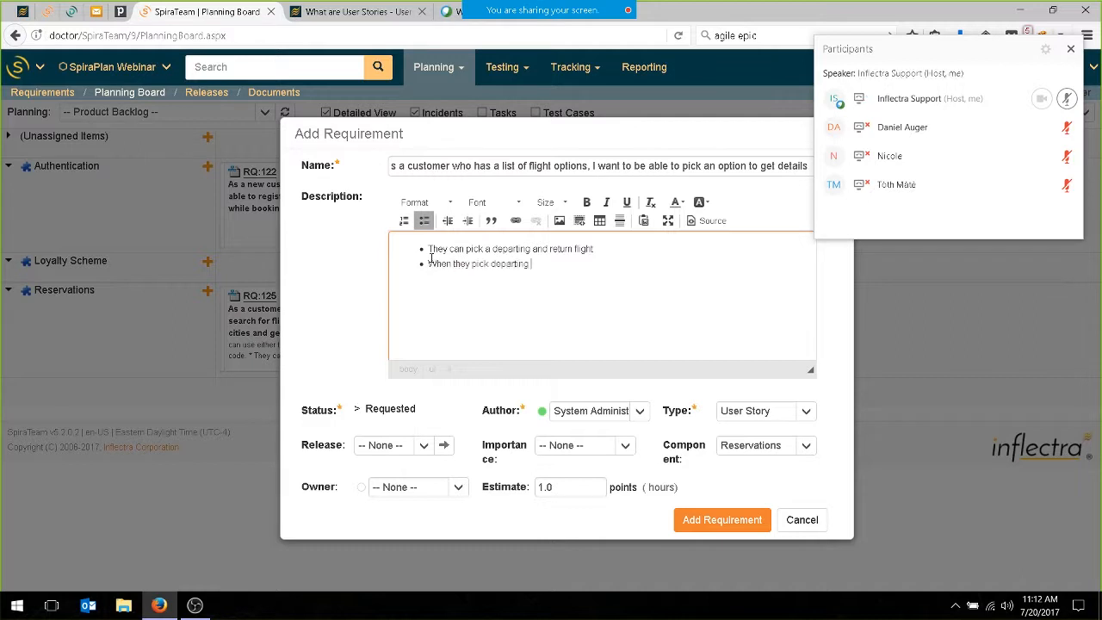
type("they choose which return flight")
Set the flight option requirement's estimate to 2.0 points and add it to the product backlog.
left_click(584, 486)
type("2.0")
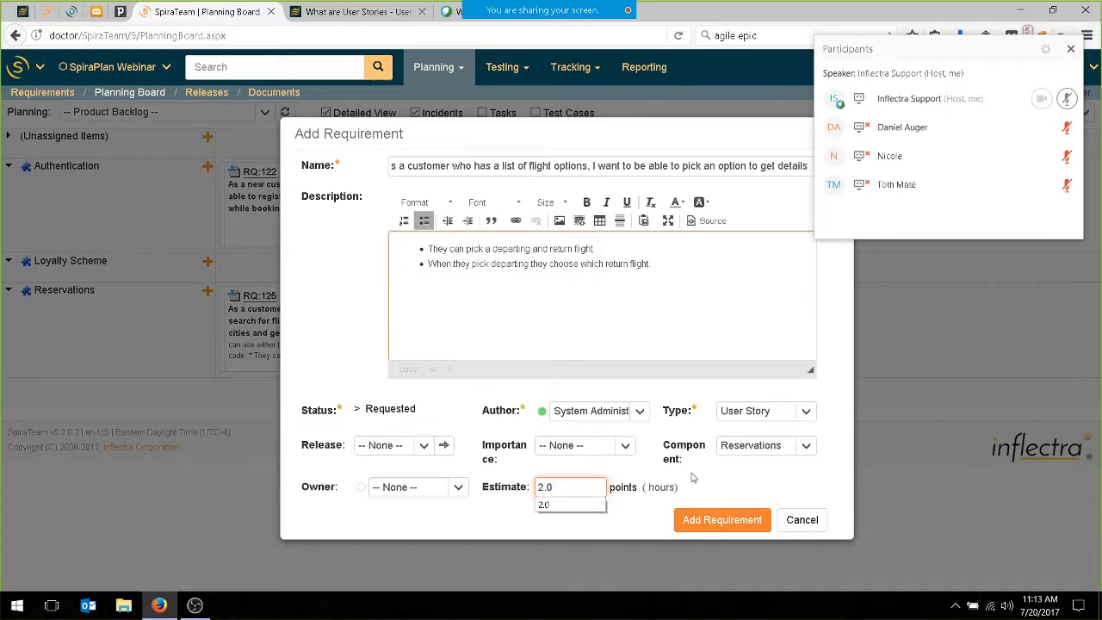
left_click(689, 521)
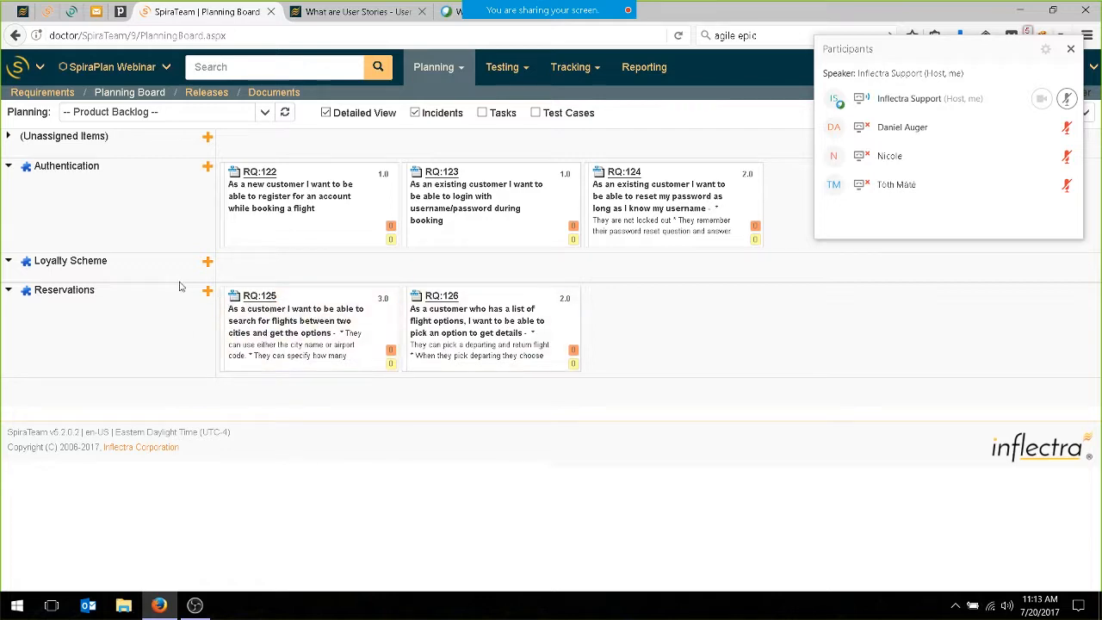
Start a Reservations requirement named "As a customer who has picked a flight, I want to be able to make my booking with a credit card".
left_click(207, 294)
left_click(452, 168)
type("As a customer whoc")
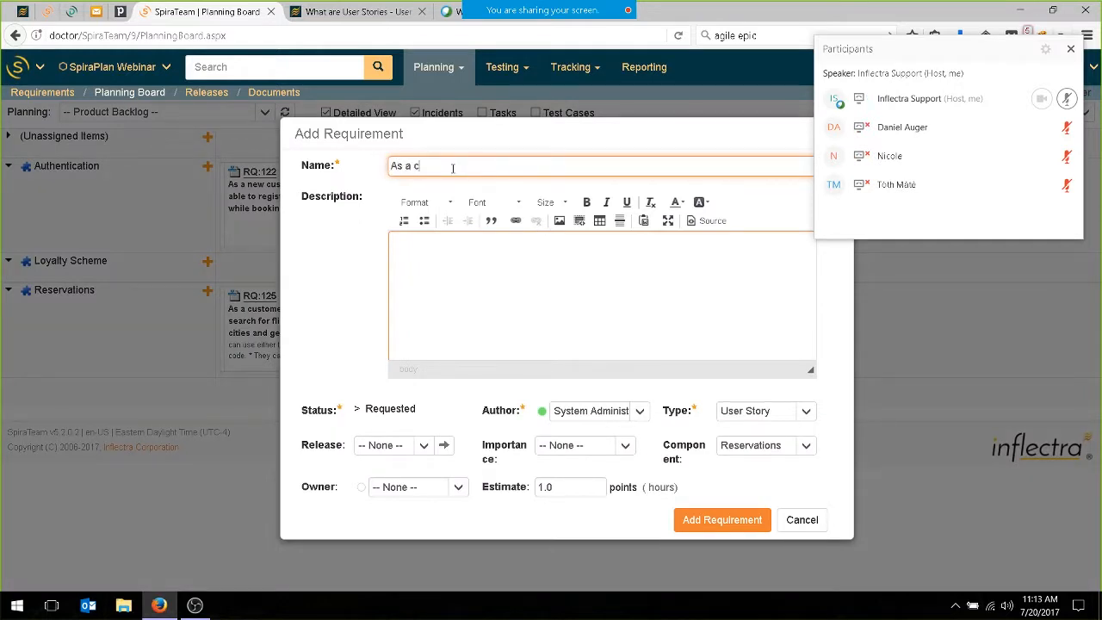
key("BackSpace")
key("BackSpace")
type("has picked a flight, I want to")
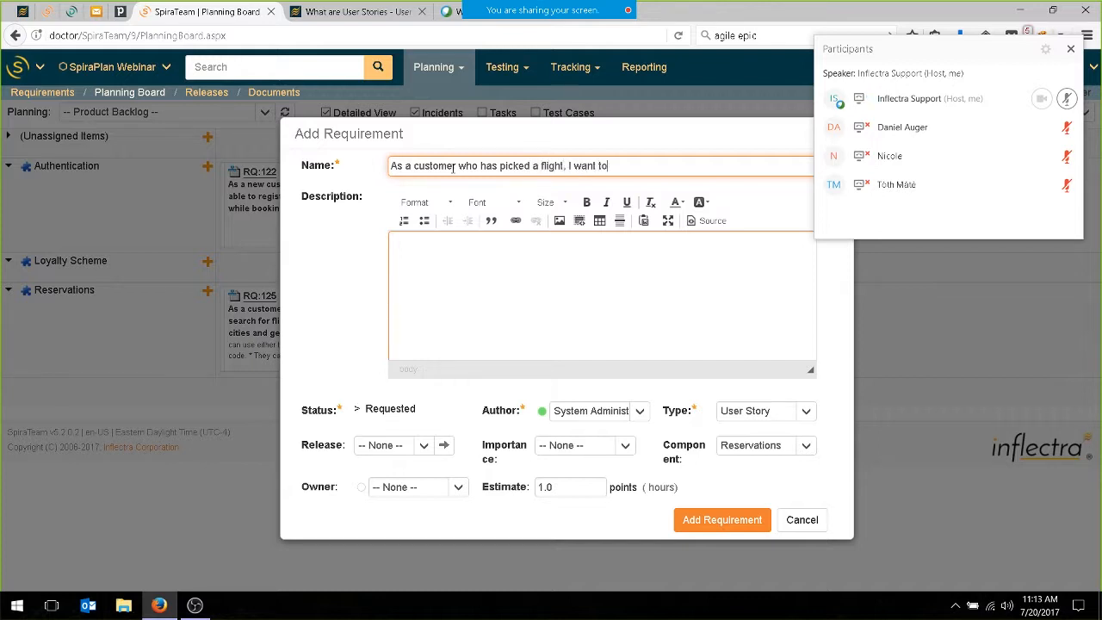
type(" be able to make my booking wi")
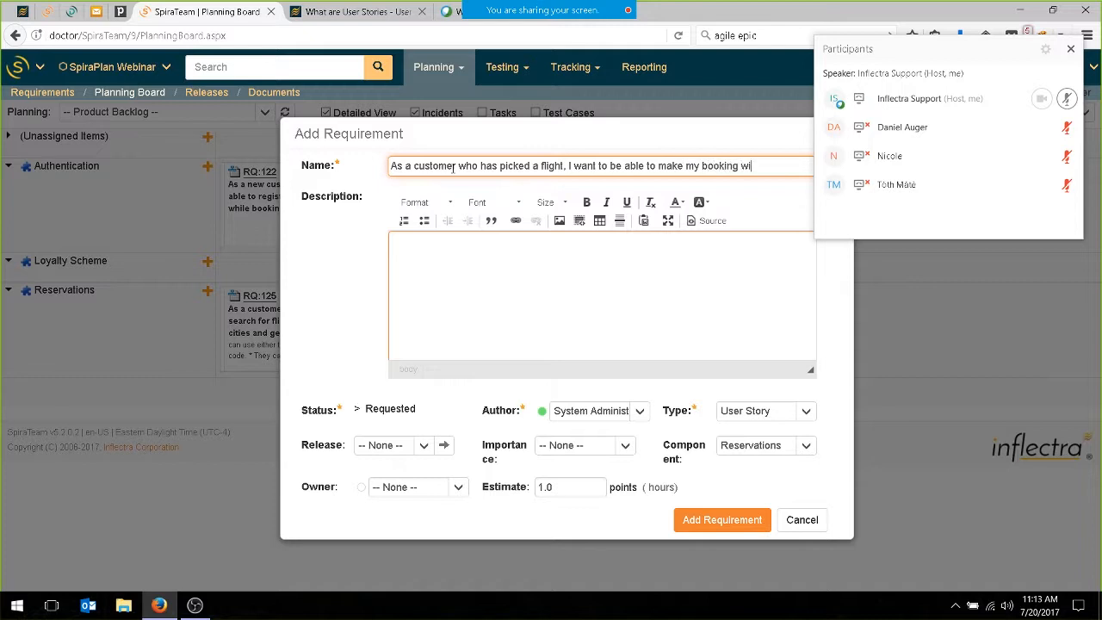
type("th a credit card")
Start a bulleted list in the booking requirement's description with the item "We capture the billing address".
left_click(559, 296)
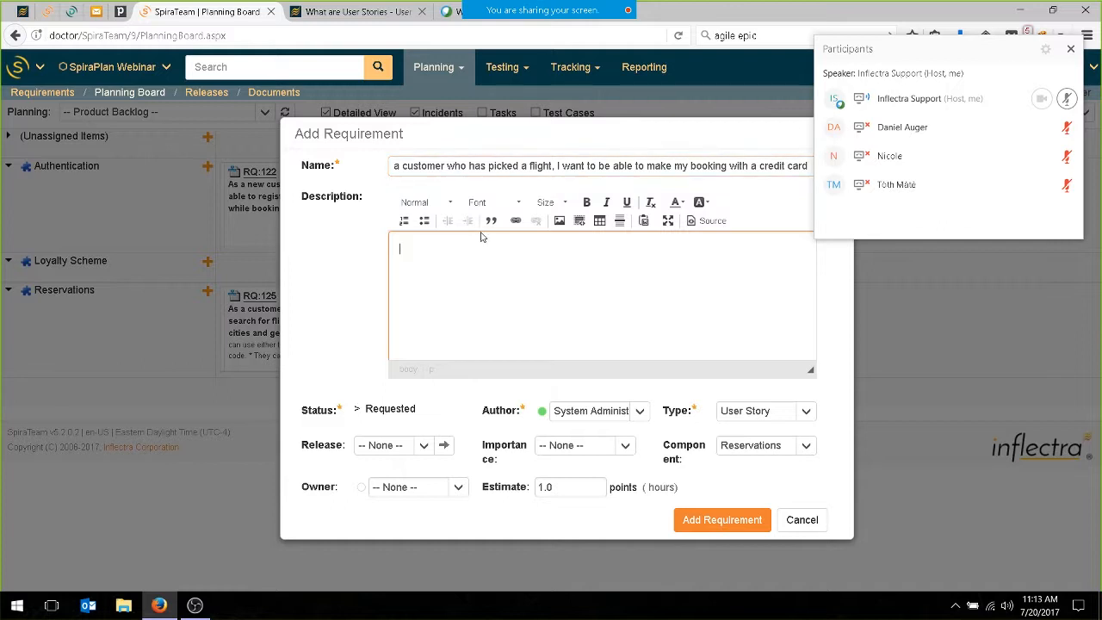
left_click(424, 221)
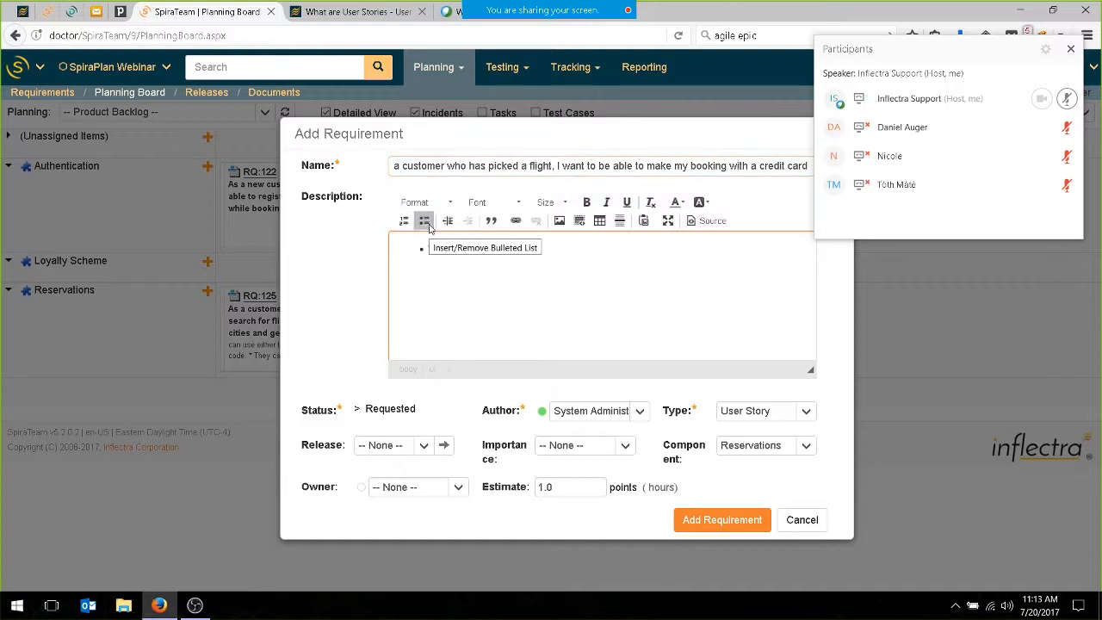
type("We ccpture the billing address and")
key("BackSpace")
key("BackSpace")
key("BackSpace")
Add the bullets "We capture the credit card info" and "We charge the card" to the description.
key("Return")
type("We capture the credit card info")
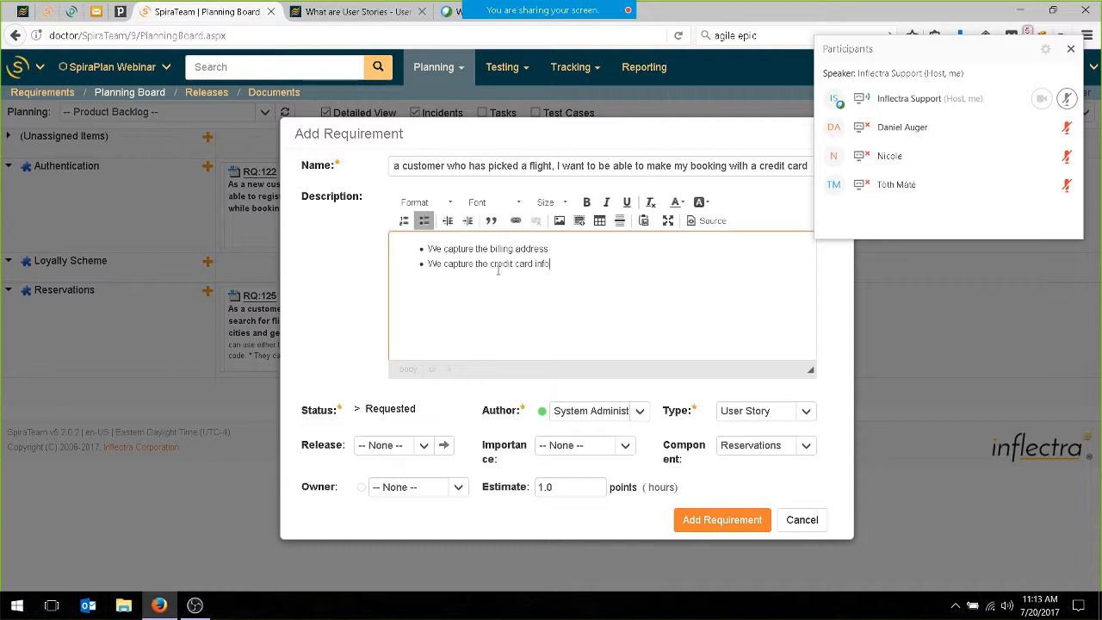
key("Return")
type("We charge the card")
key("BackSpace")
Set the credit card booking requirement's estimate to 3.0 points and add it to the product backlog.
left_click_drag(595, 490, 372, 488)
type("3.")
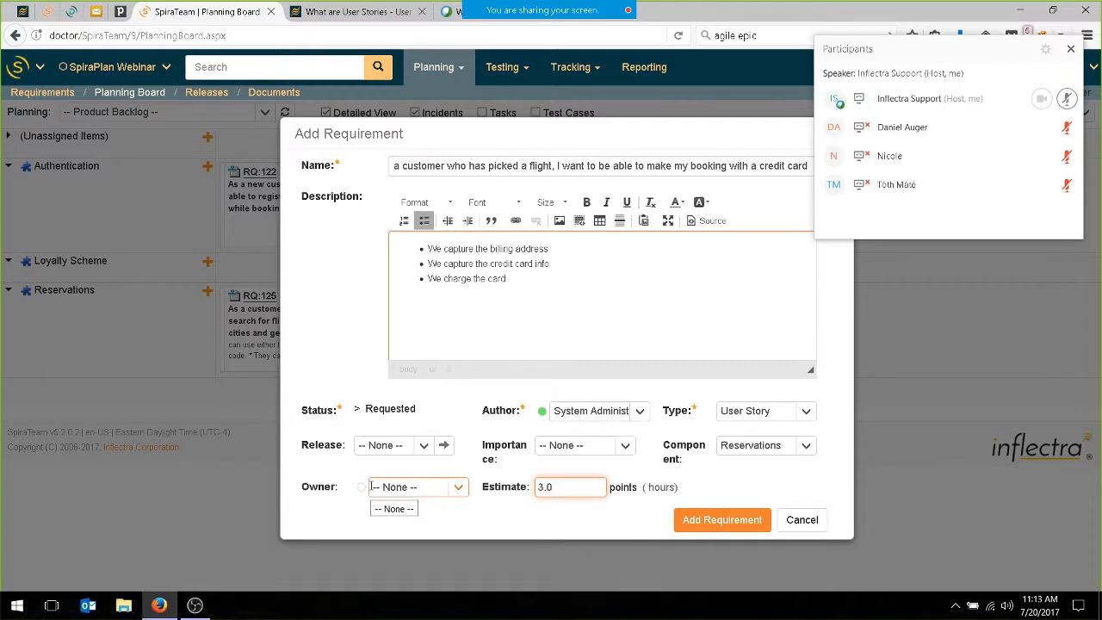
left_click(716, 521)
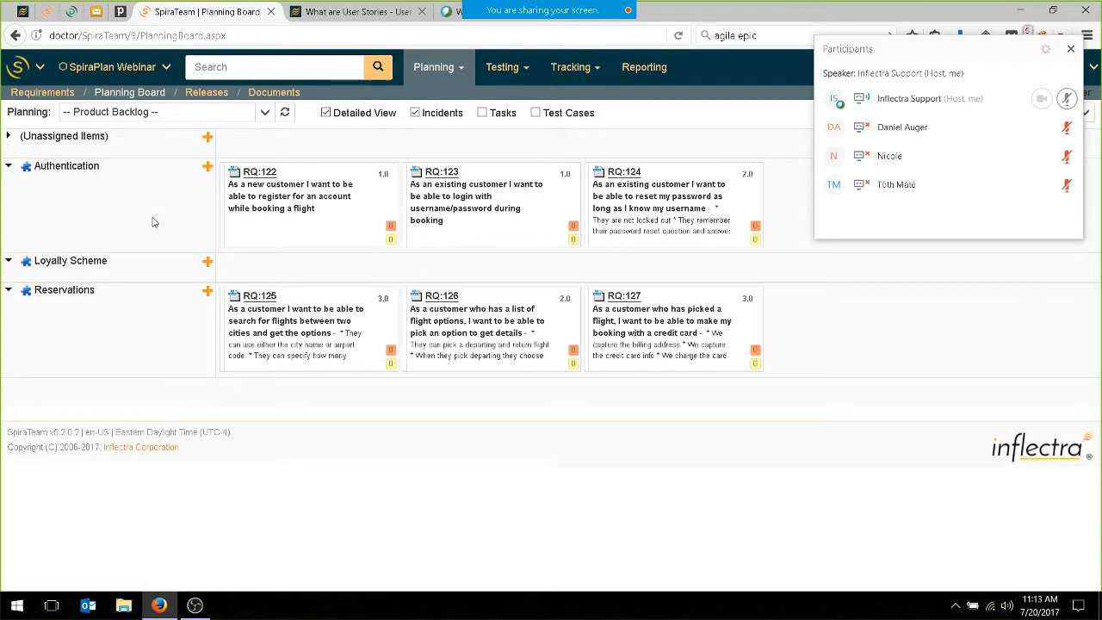
Add a Loyalty Scheme requirement named "As a customer, during the booking process, I want to be able to enter an existing loyalty number".
left_click(207, 261)
left_click(422, 174)
type("Duri")
key("BackSpace")
key("BackSpace")
key("BackSpace")
key("BackSpace")
type("As a cust")
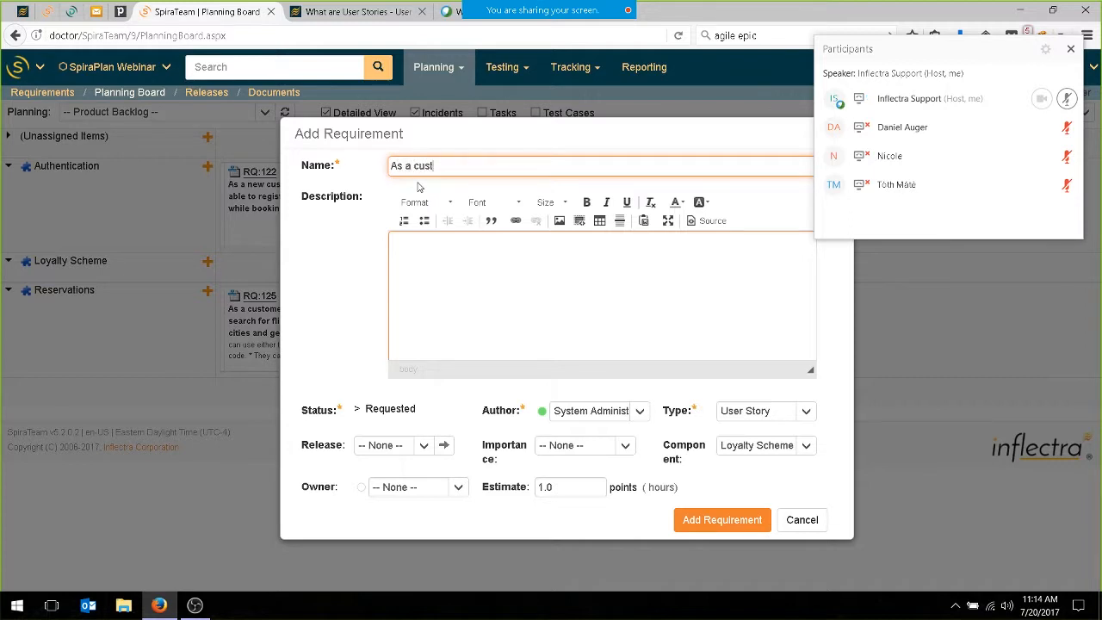
type("omer, during the booking process ")
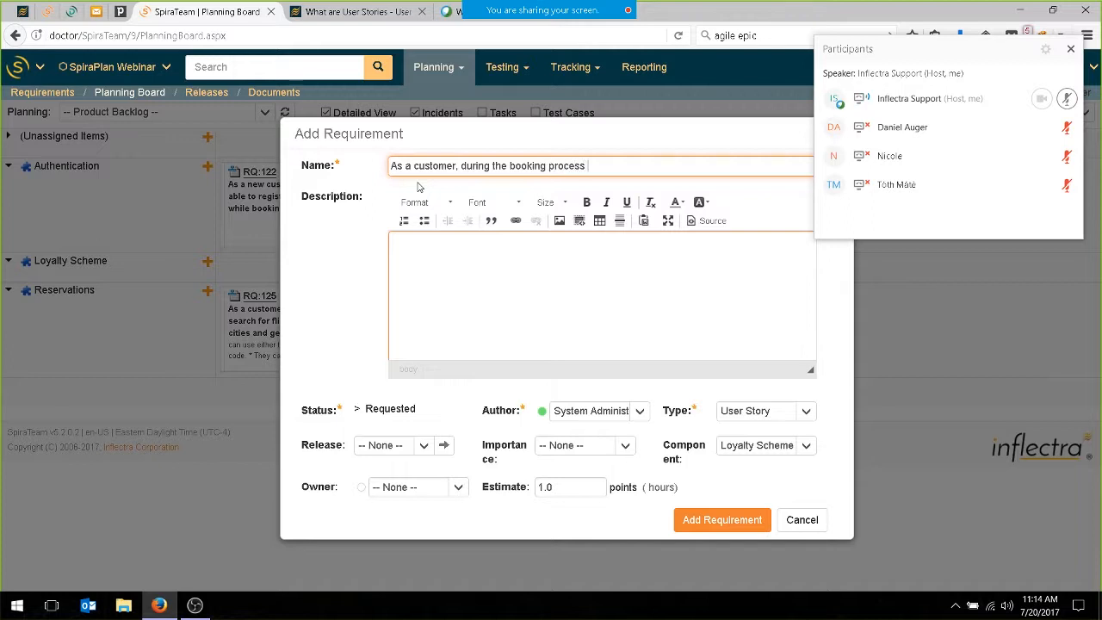
type(" Iw an")
key("BackSpace")
key("BackSpace")
key("BackSpace")
key("BackSpace")
type("want to be able to si")
type("nter an existing loalty number")
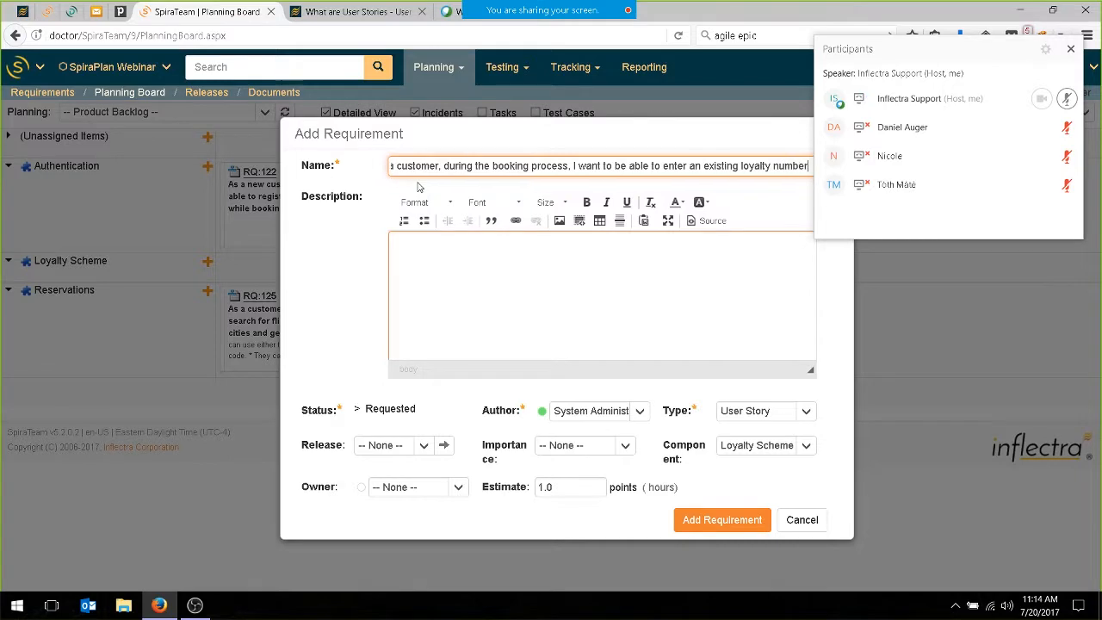
left_click(730, 522)
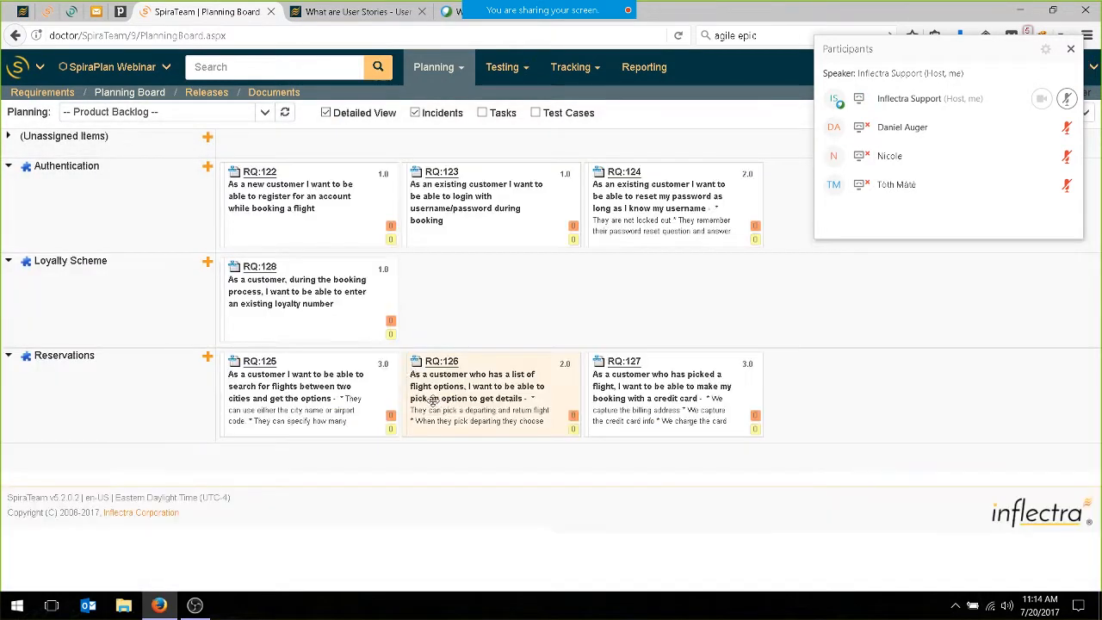
Create a Loyalty Scheme requirement named "As a customer, during checkout I want to be able to create a new loyalty number on the fly".
left_click(207, 261)
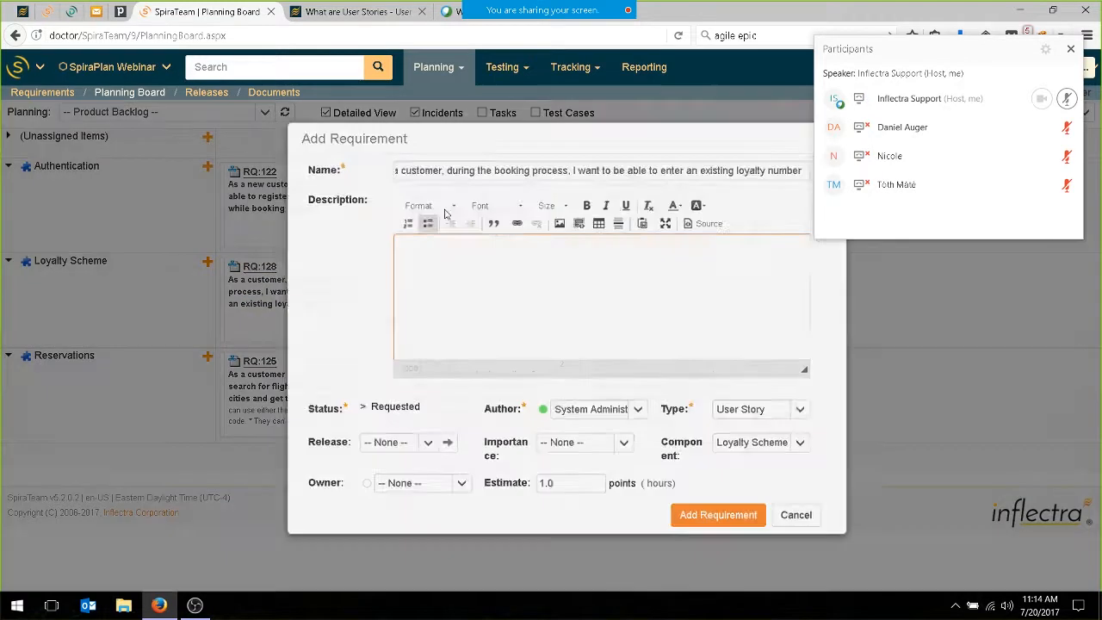
left_click(447, 173)
type("As a customer du")
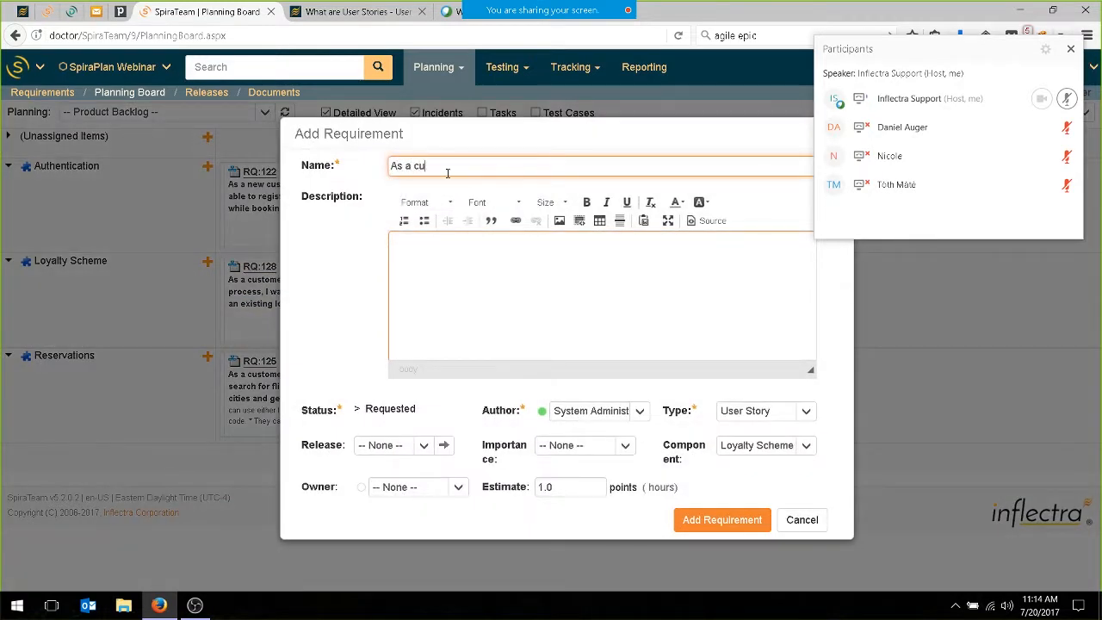
key("BackSpace")
key("BackSpace")
type(", during checkout I want to be able to crea")
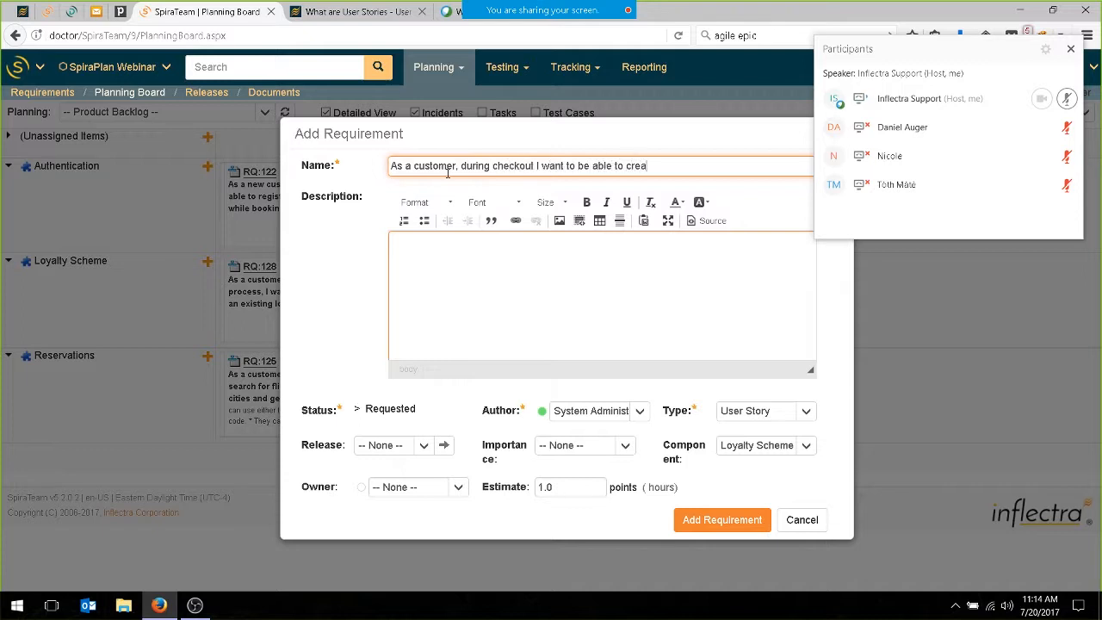
type("te a new loyalty number on ")
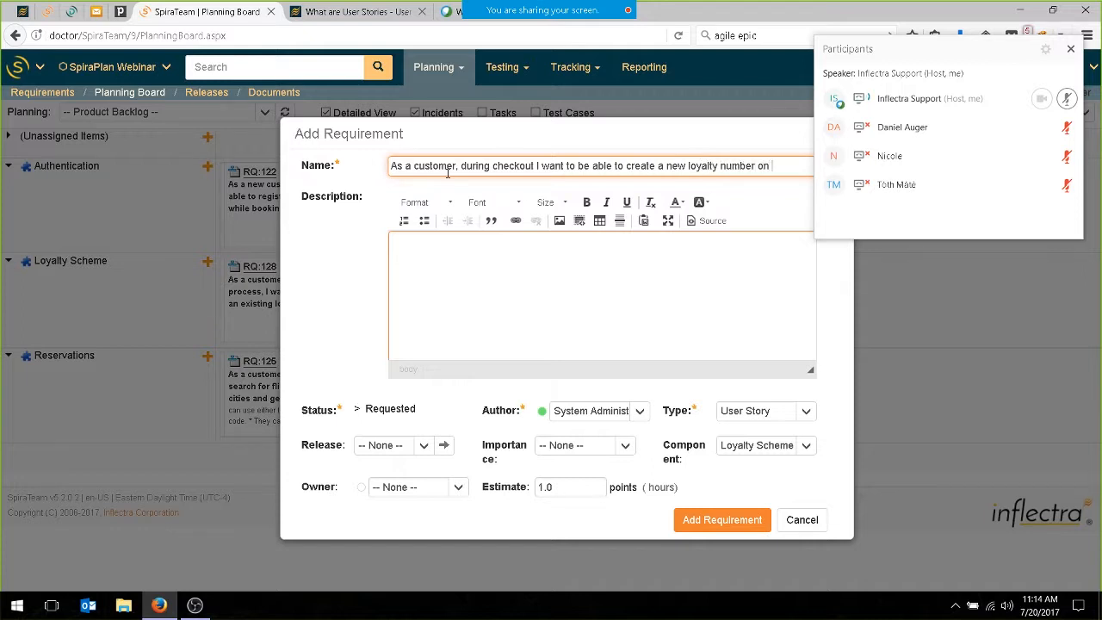
type("the fly")
Set the new loyalty number requirement's estimate to 2.0 points and add it to the product backlog.
left_click(556, 490)
type("2.0")
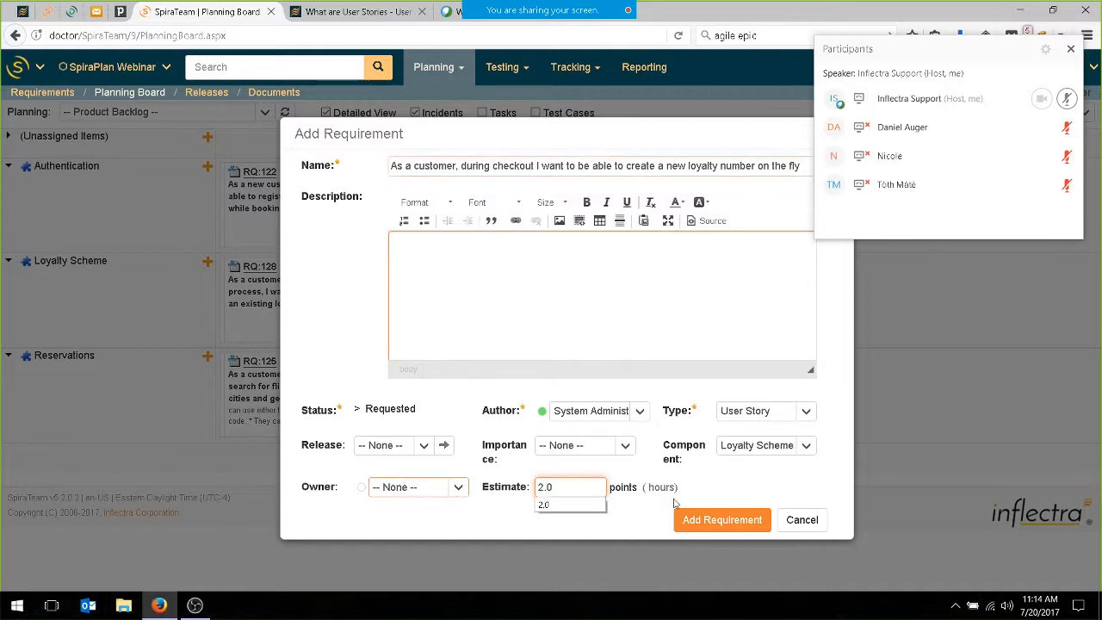
left_click(689, 522)
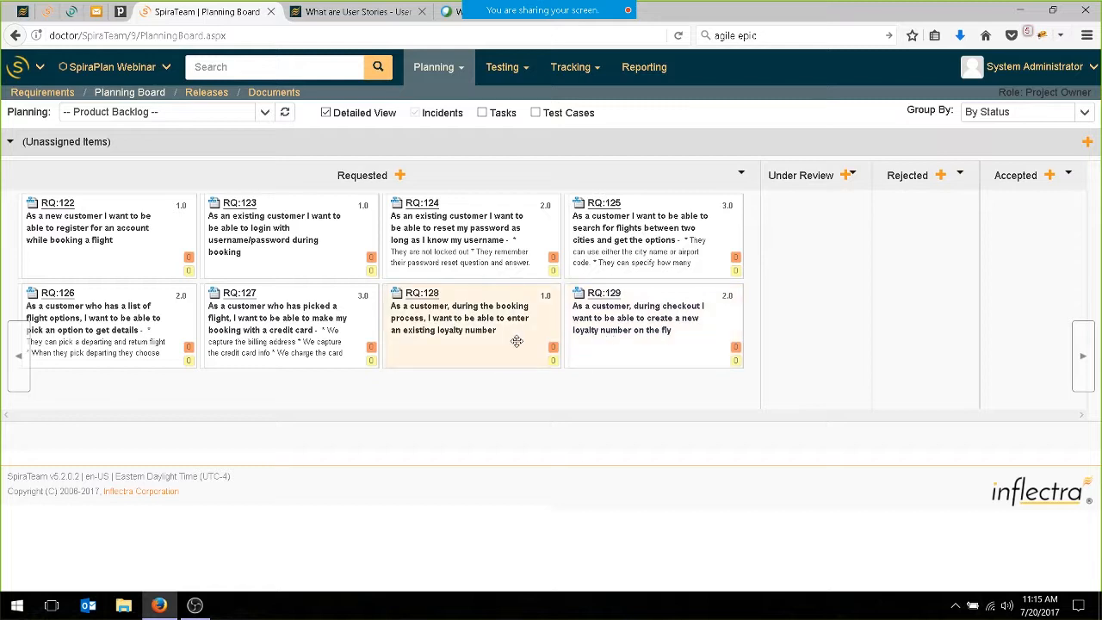
Rank RQ:129 ahead of RQ:128 and move RQ:122, RQ:123, RQ:125 and RQ:126 to the Under Review status.
left_click_drag(670, 342, 403, 331)
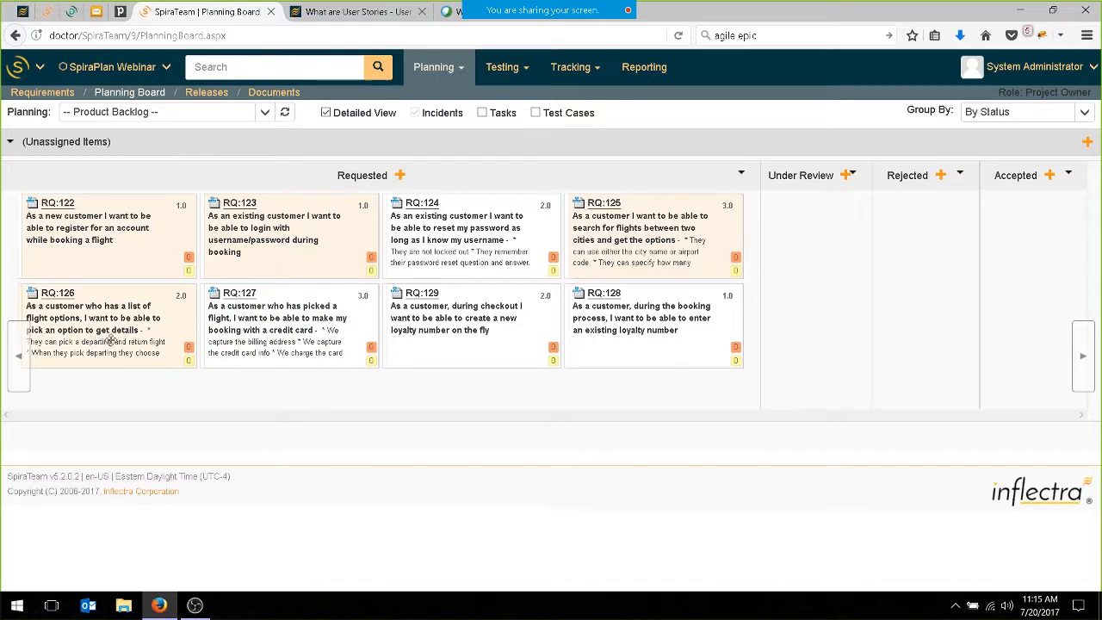
left_click_drag(119, 331, 844, 298)
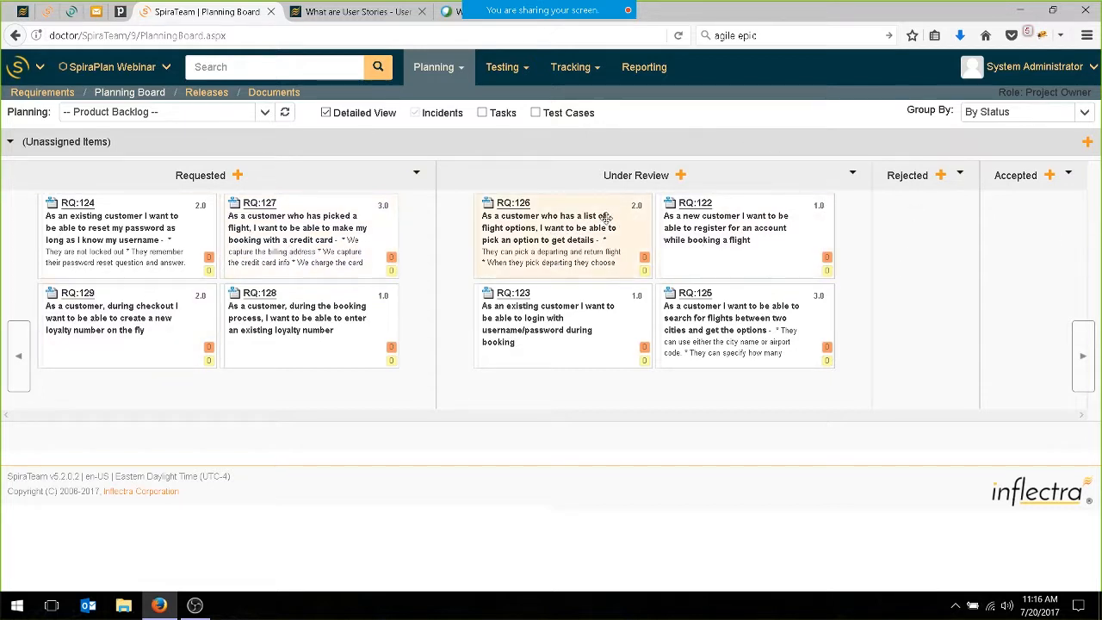
Move RQ:122, RQ:125 and RQ:126 to Accepted, and move the loyalty number stories RQ:128 and RQ:129 to Rejected.
left_click(761, 238, "ctrl")
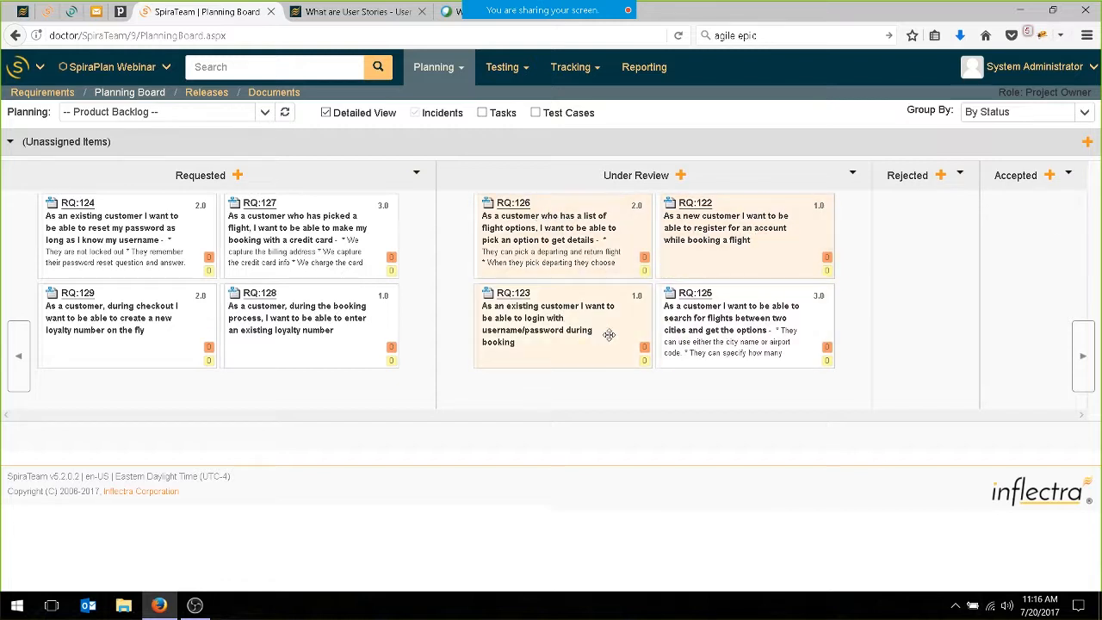
left_click_drag(837, 246, 969, 241)
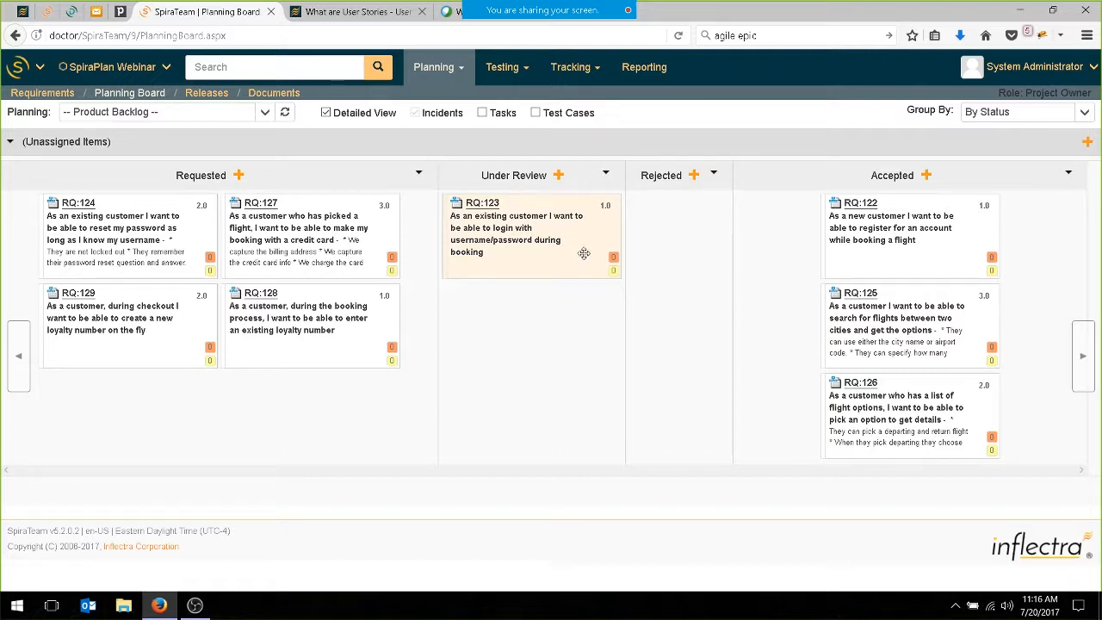
left_click(130, 311)
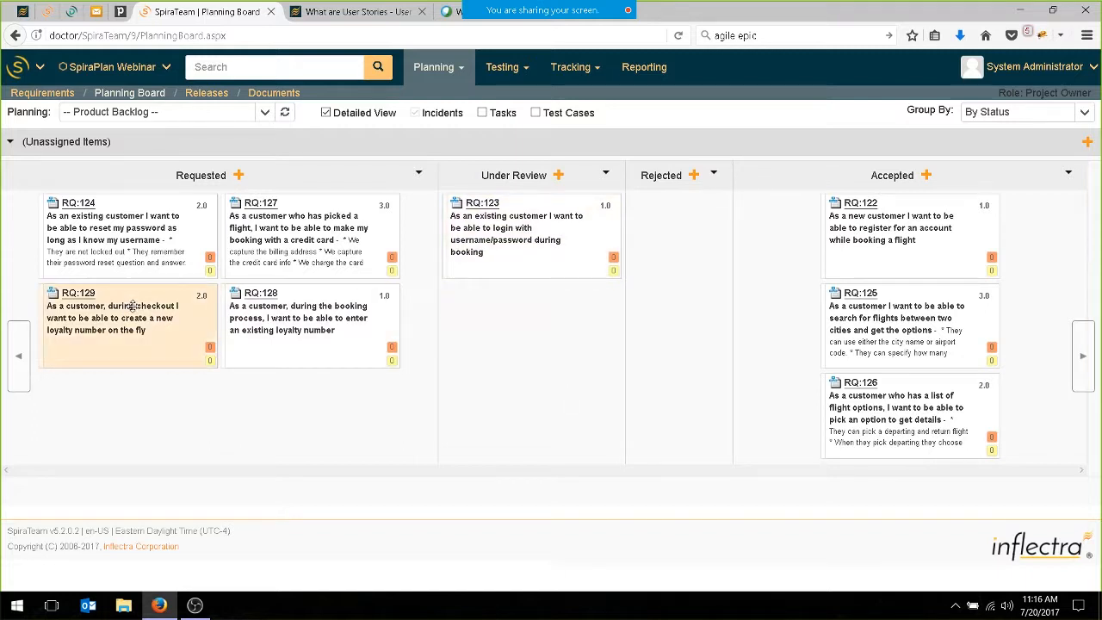
left_click(301, 315, "ctrl")
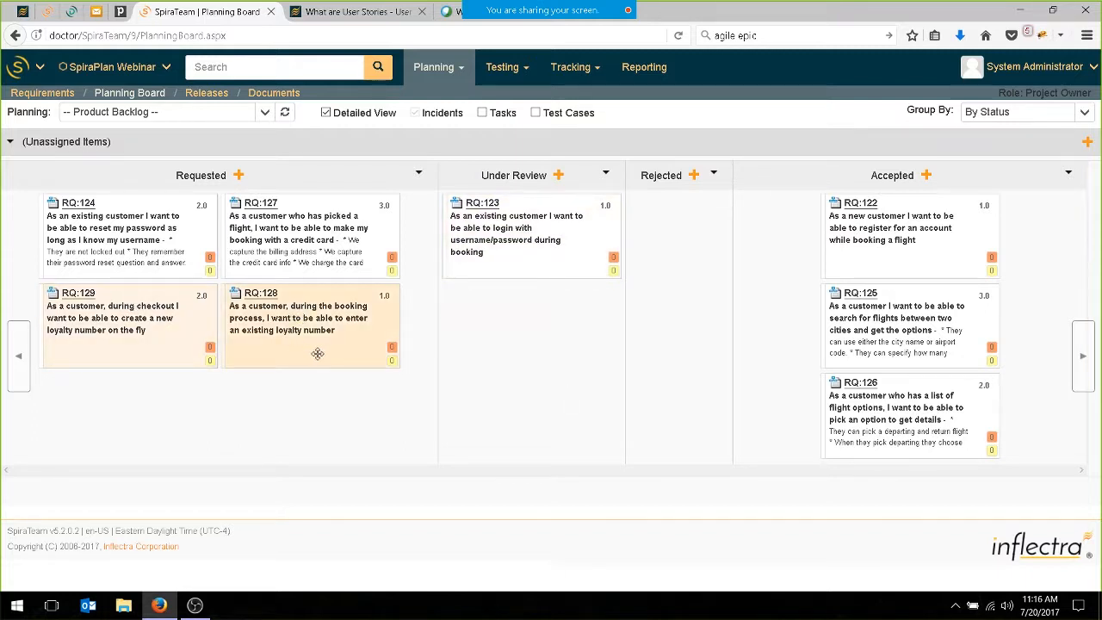
left_click_drag(293, 335, 658, 314)
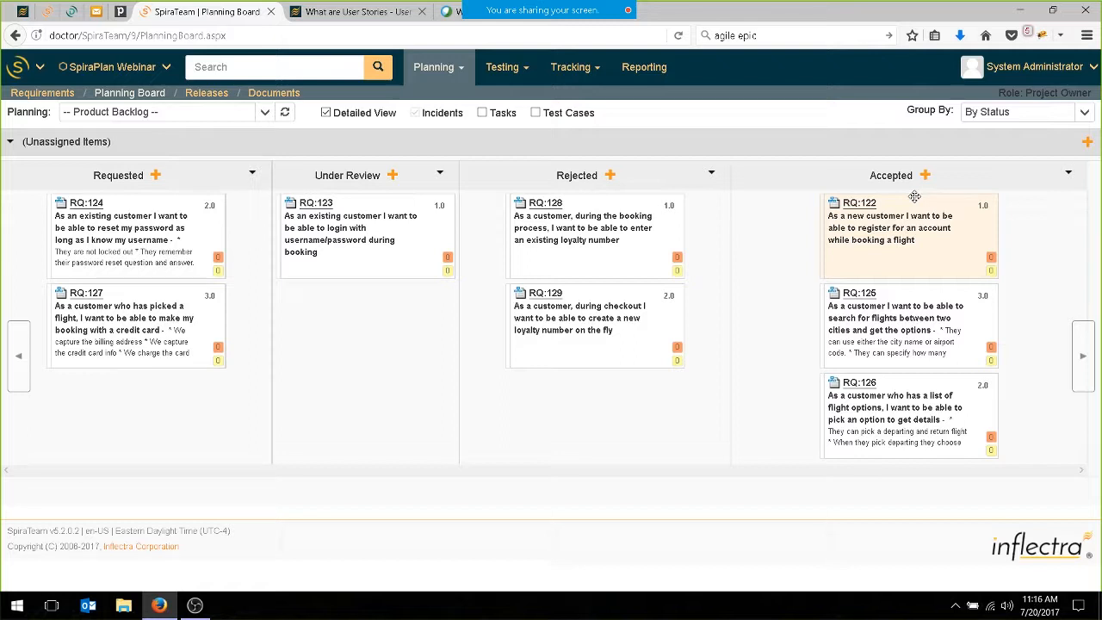
Show the planning board for all releases, grouped by release, with the detailed view turned off.
left_click(264, 112)
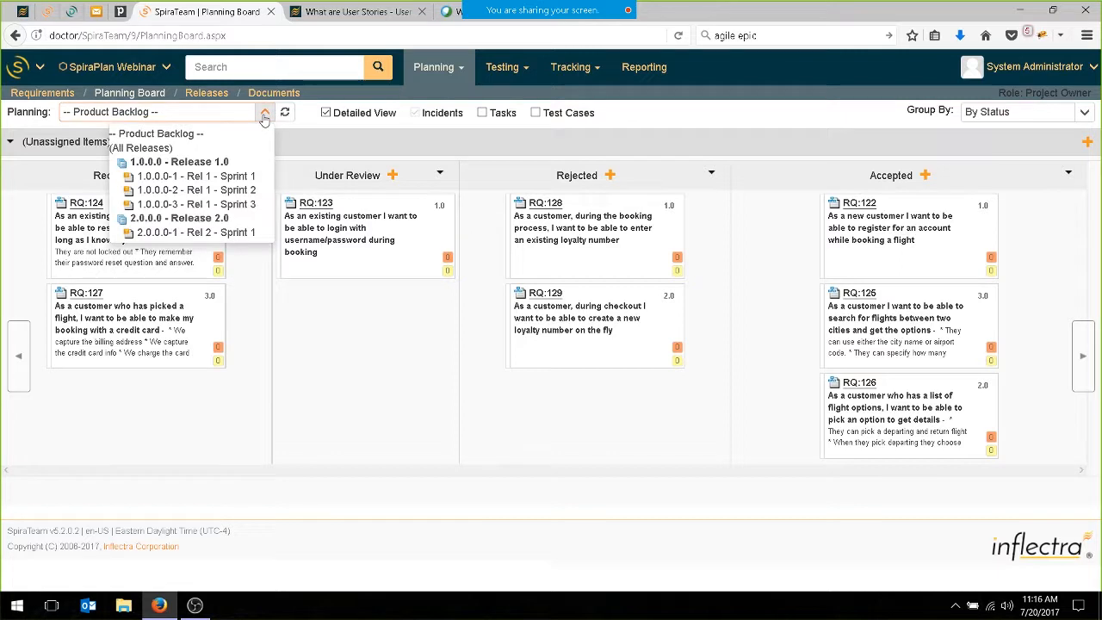
left_click(152, 149)
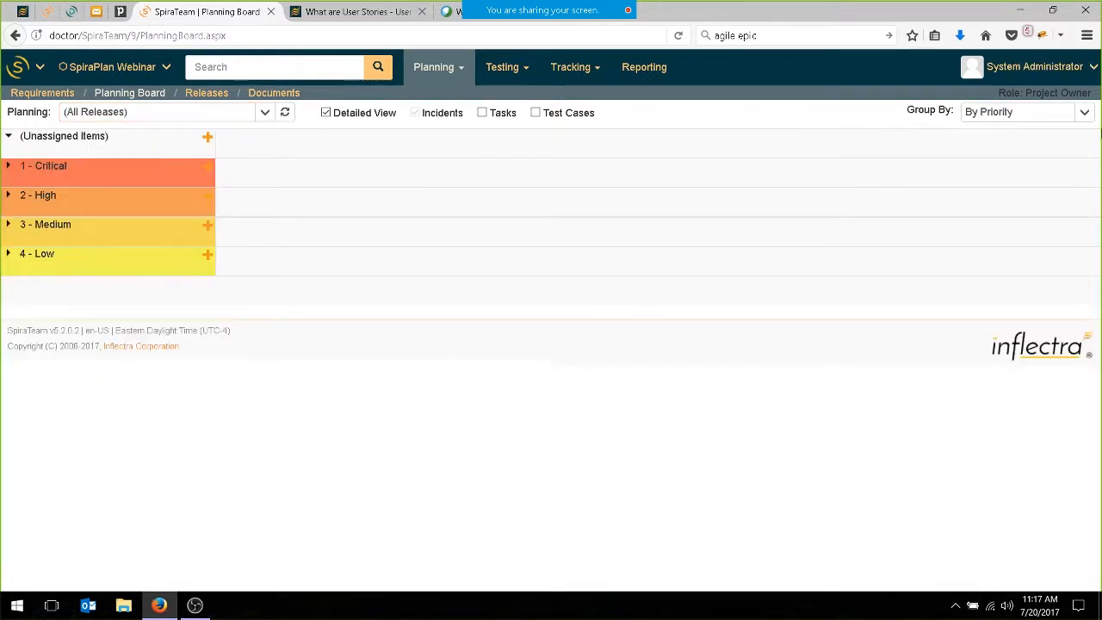
left_click(1084, 113)
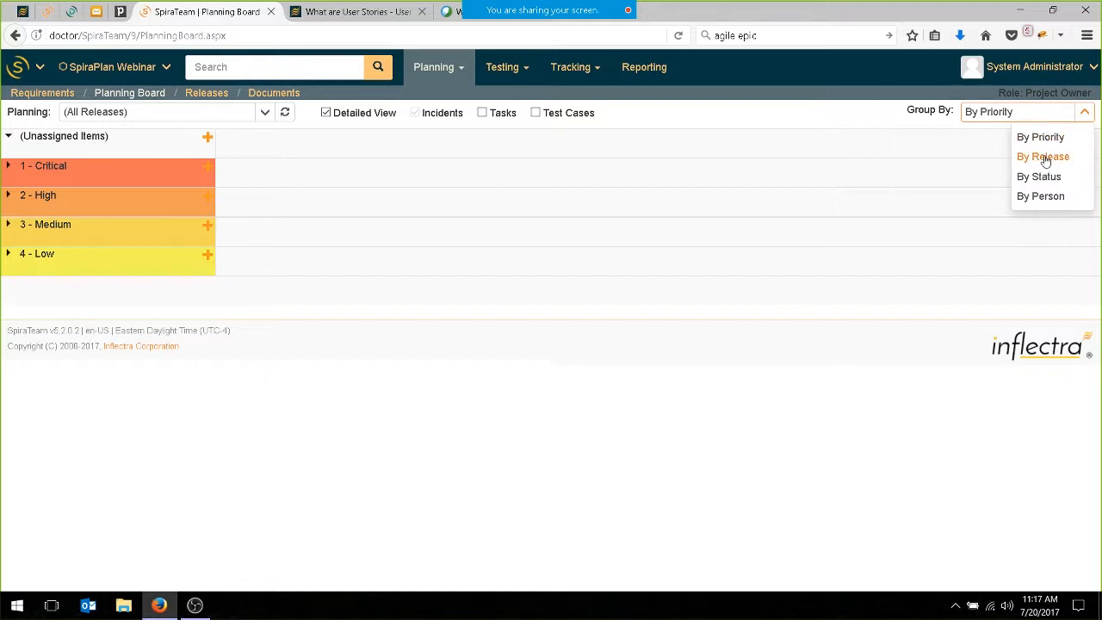
left_click(1043, 158)
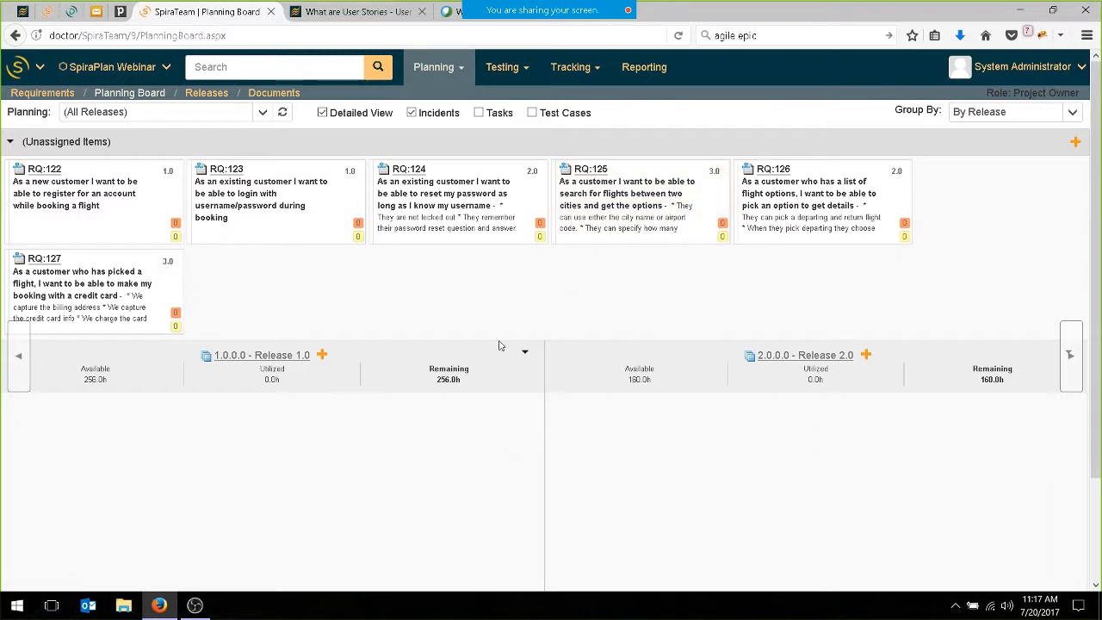
left_click(323, 115)
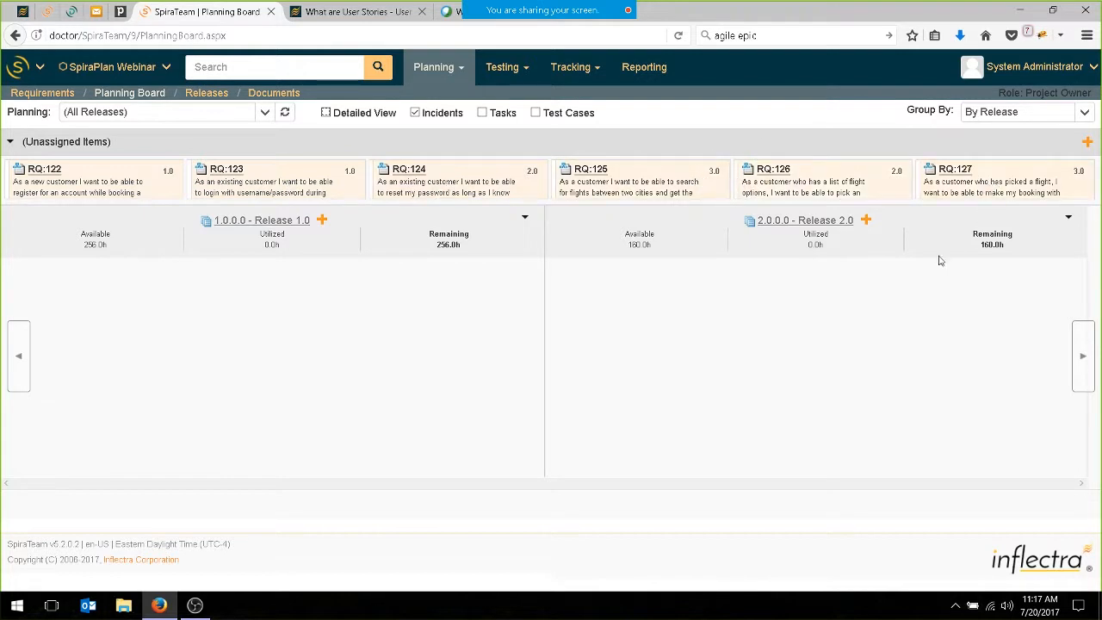
Assign the unassigned stories RQ:122 through RQ:127 to Release 1.0 and open that release's iteration board.
left_click_drag(1015, 183, 408, 364)
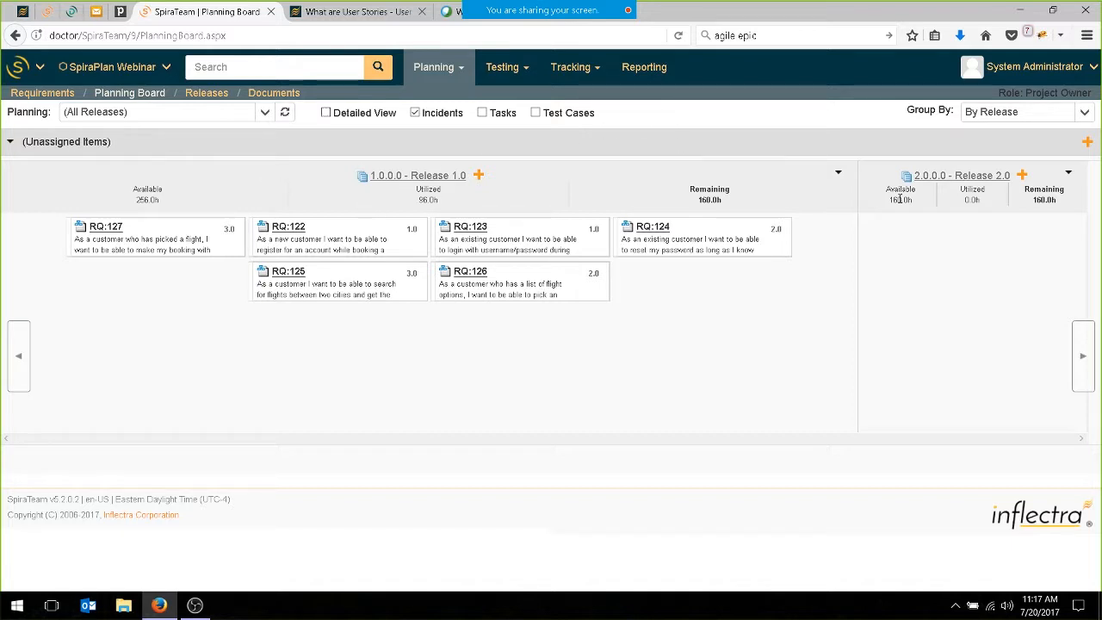
left_click(422, 181)
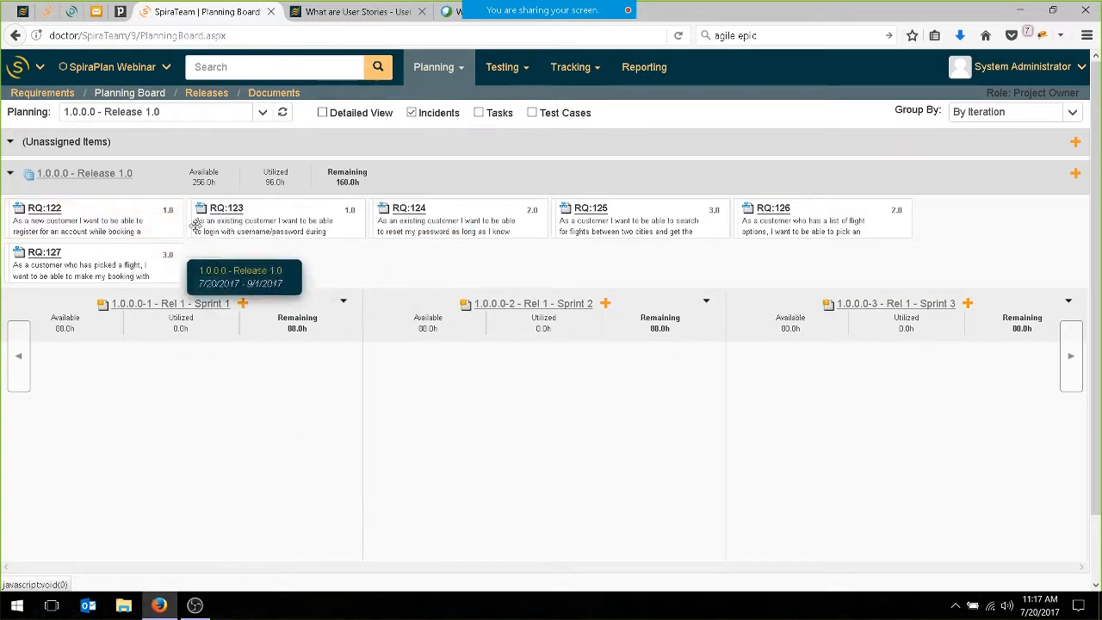
Assign RQ:122 and RQ:123 to Rel 1 - Sprint 1 and the password reset story RQ:124 to Rel 1 - Sprint 3.
left_click(133, 220)
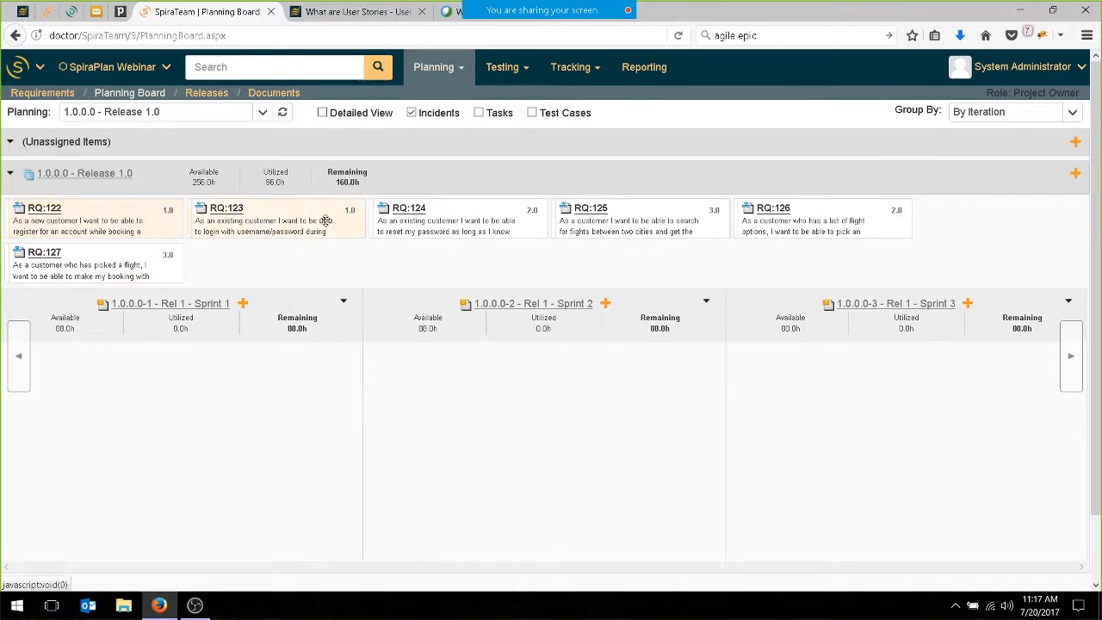
left_click_drag(297, 225, 243, 392)
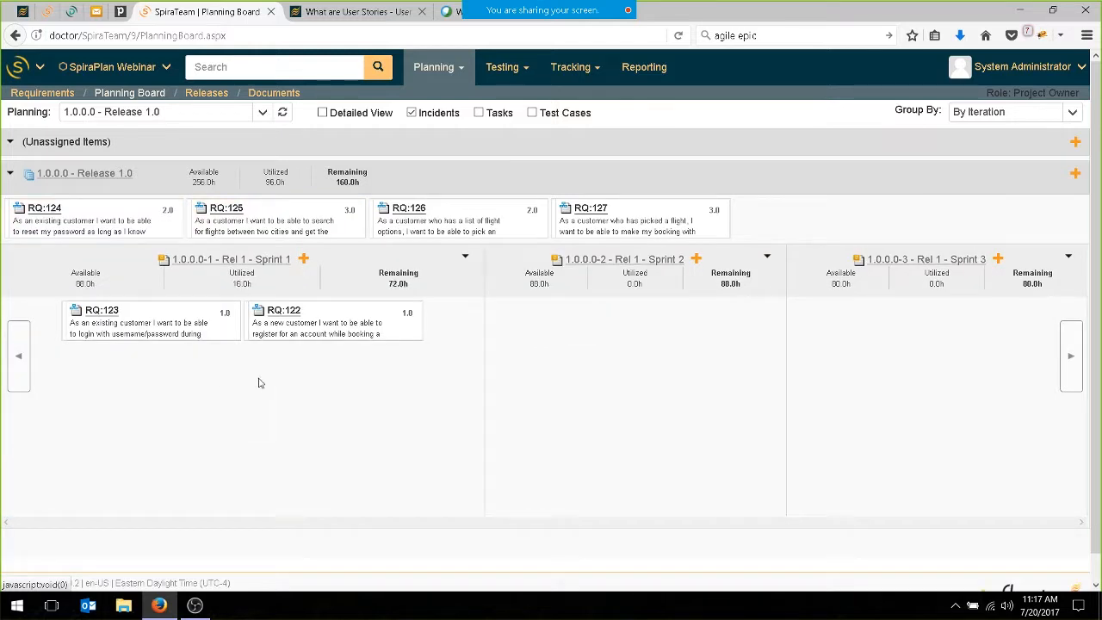
left_click(122, 212)
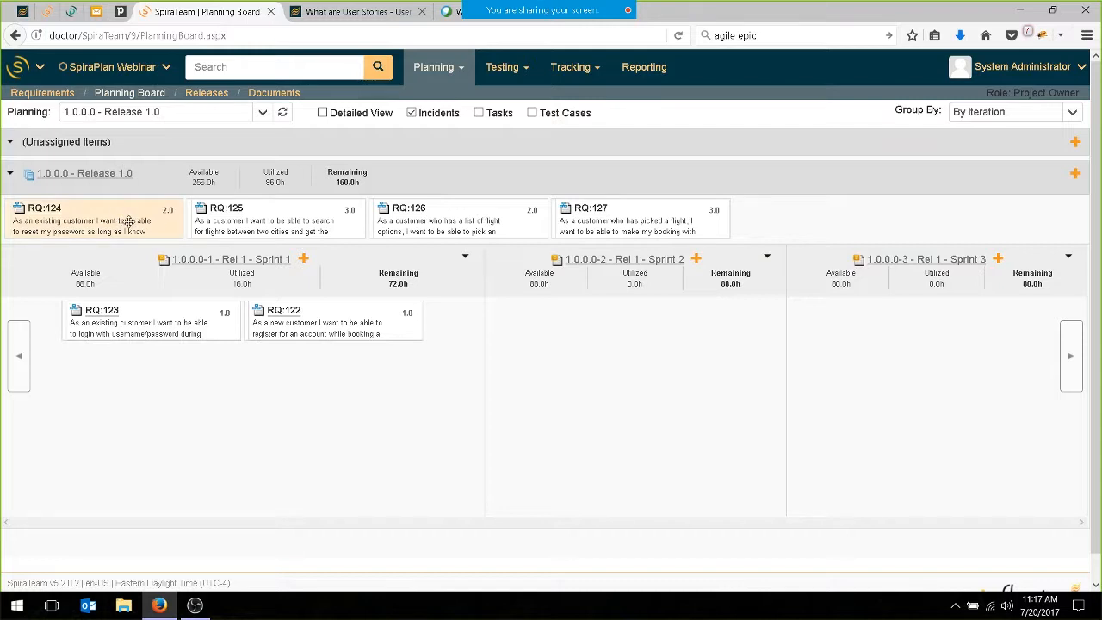
left_click_drag(128, 220, 903, 349)
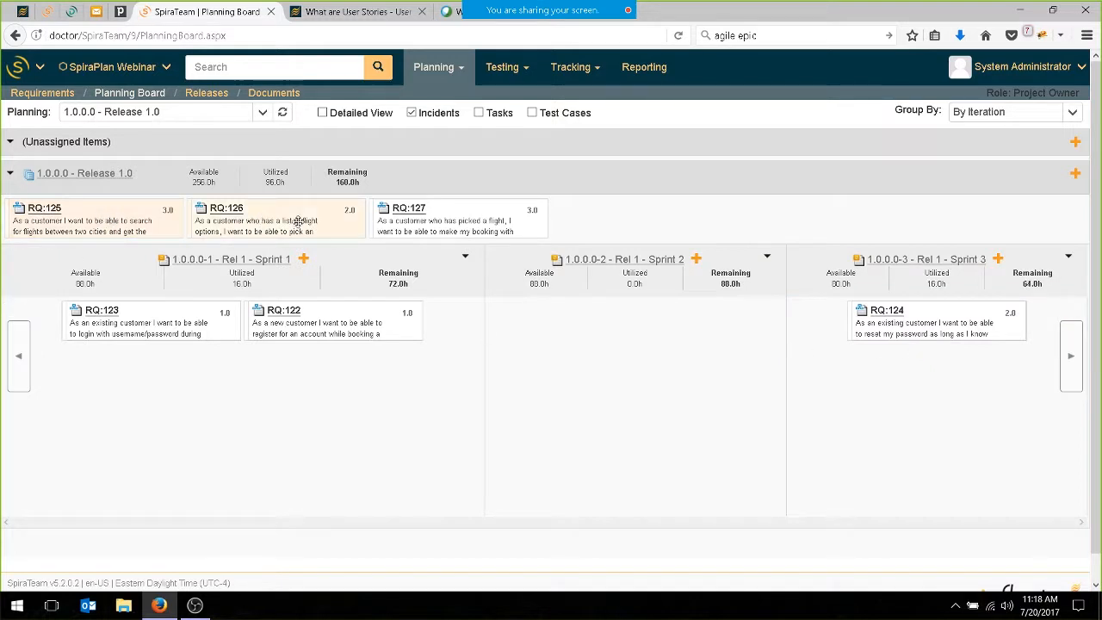
Assign RQ:125, RQ:126 and RQ:127 to Rel 1 - Sprint 2, and rebalance by moving the flight search story RQ:125 to Sprint 1.
left_click_drag(445, 208, 608, 369)
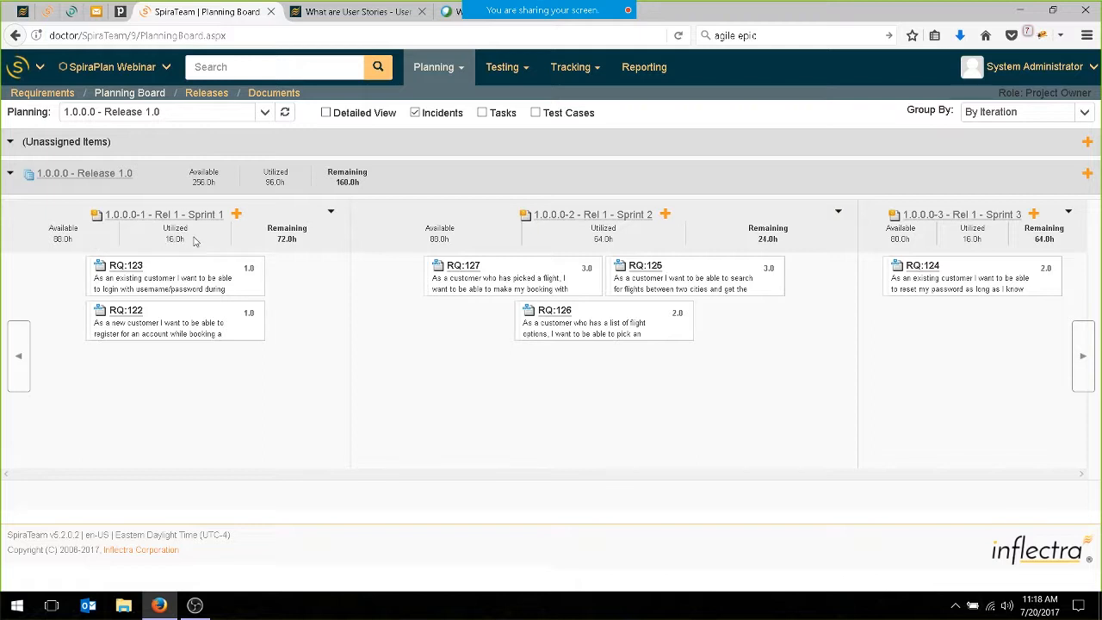
mouse_move(249, 268)
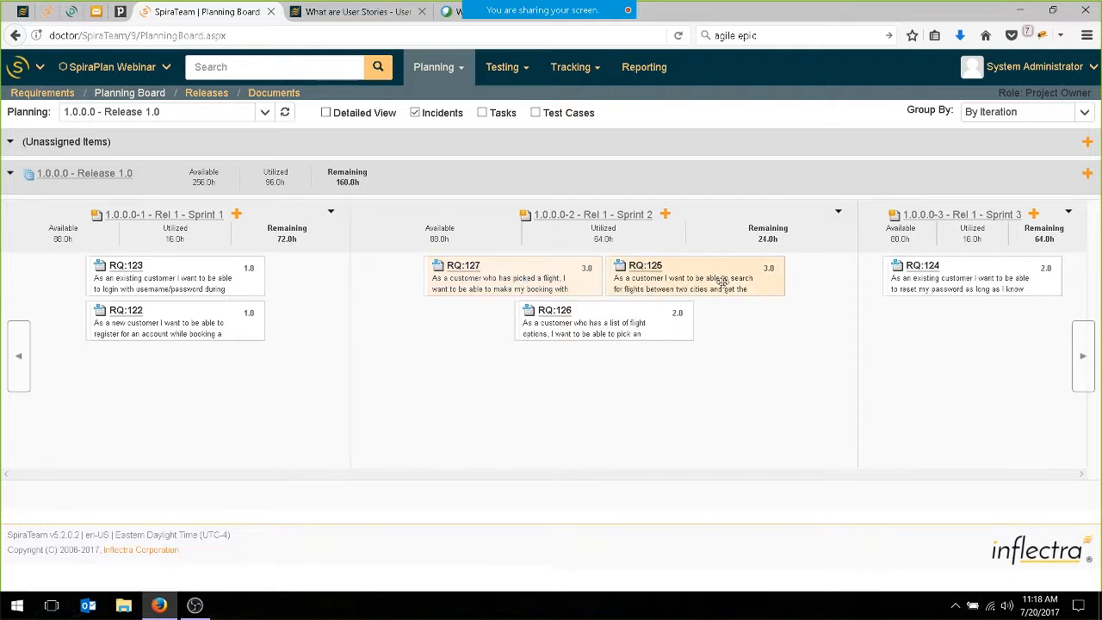
left_click_drag(673, 283, 295, 382)
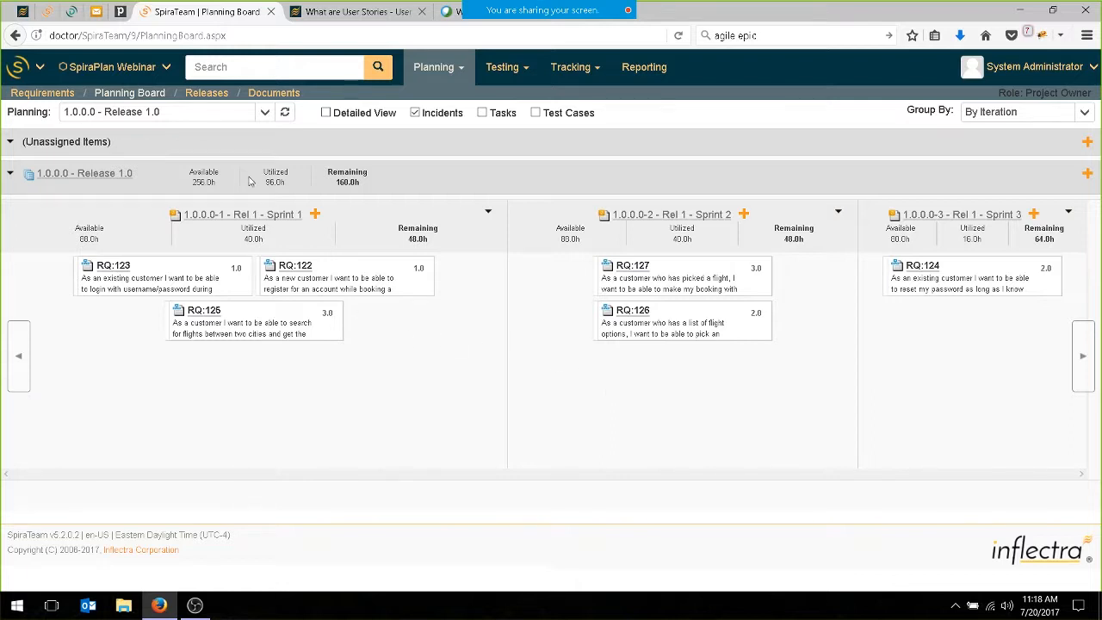
Open the board for Rel 1 - Sprint 1 in detailed view and group its stories by person.
left_click(247, 216)
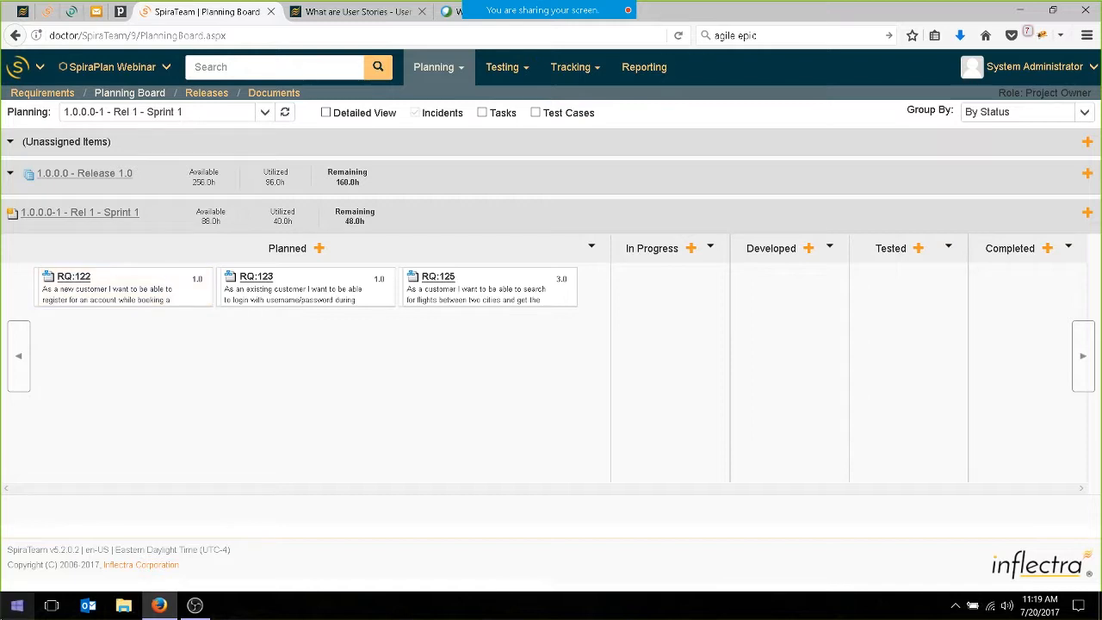
left_click(327, 113)
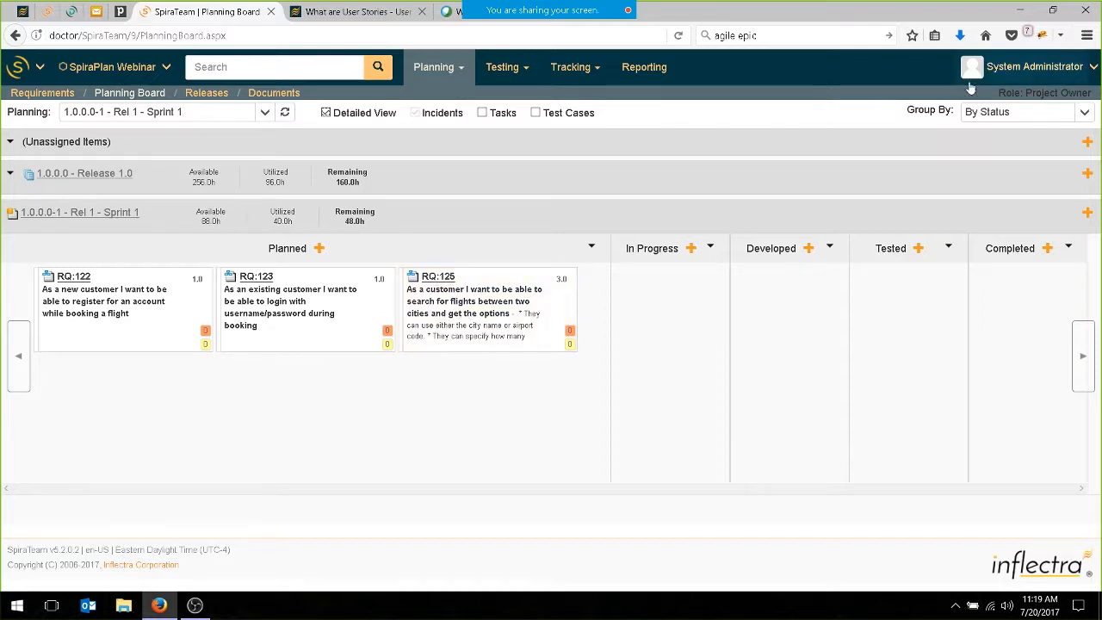
left_click(1007, 112)
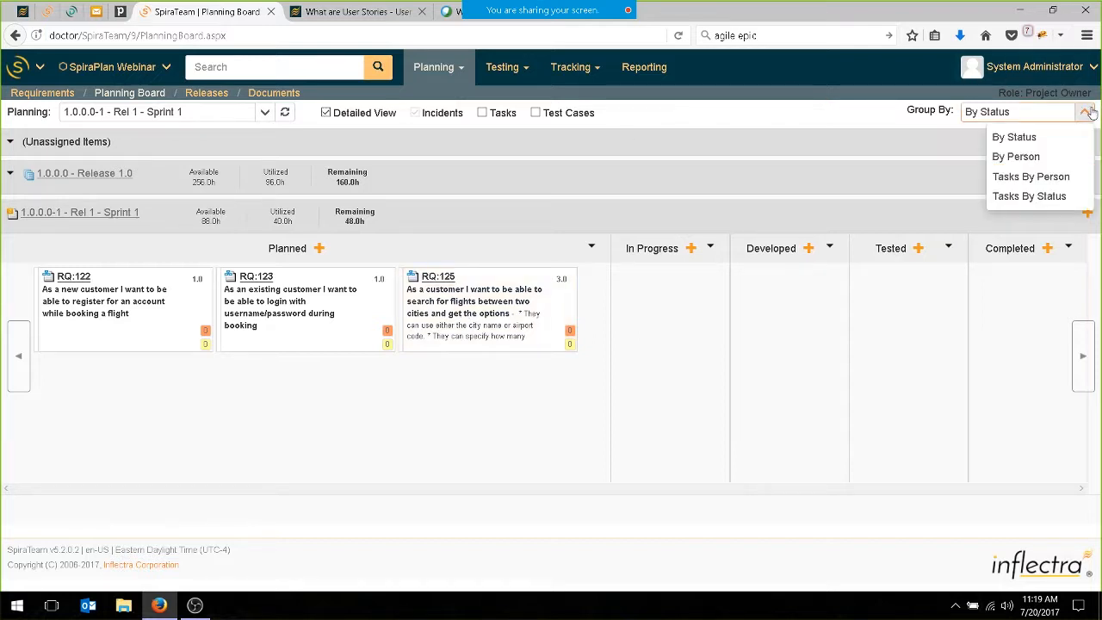
left_click(1011, 158)
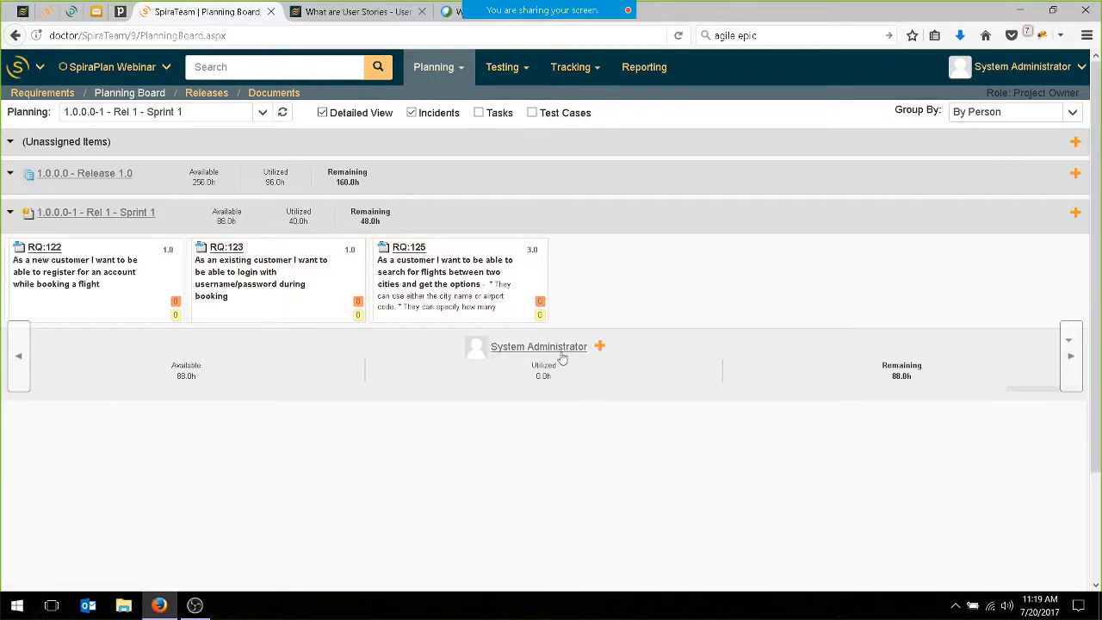
Open the project membership administration for SpiraPlan Webinar and bring up the form for adding project members.
left_click(42, 69)
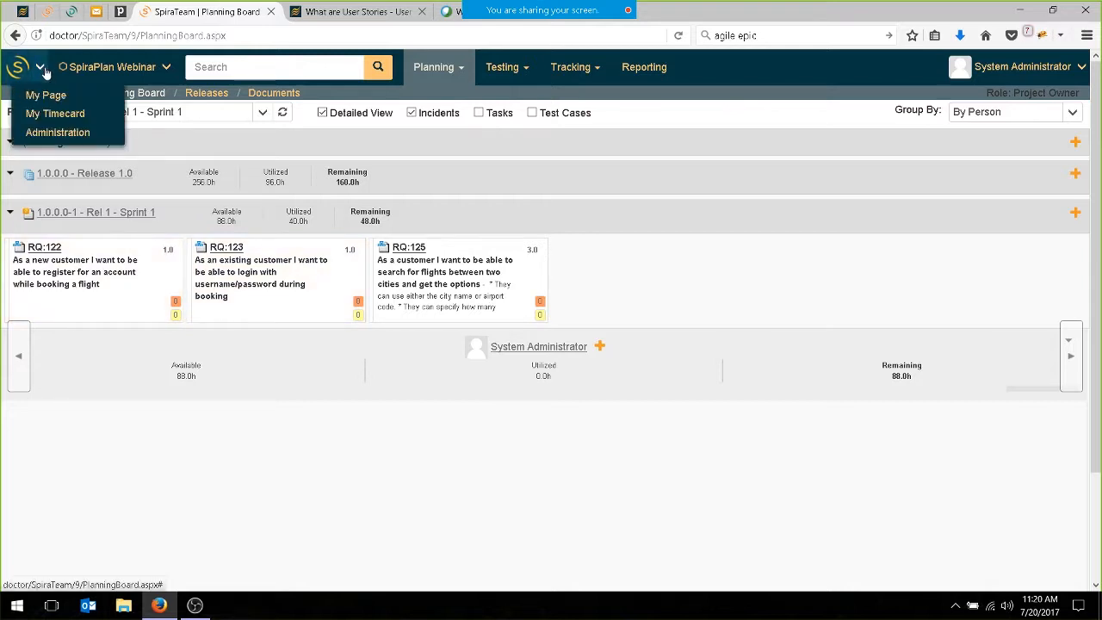
left_click(53, 133)
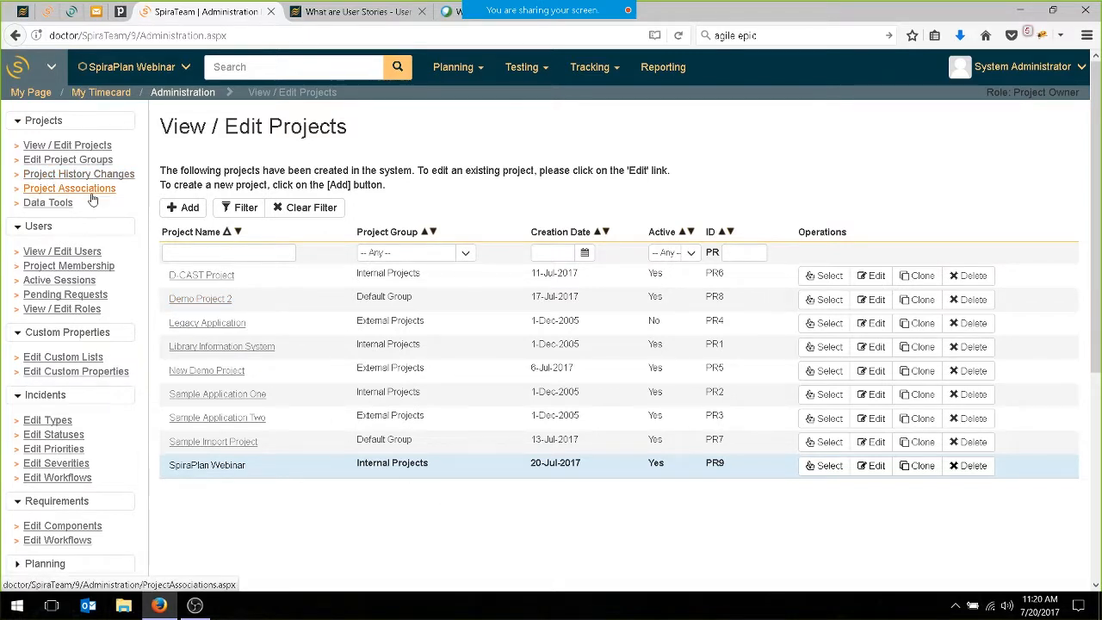
left_click(86, 266)
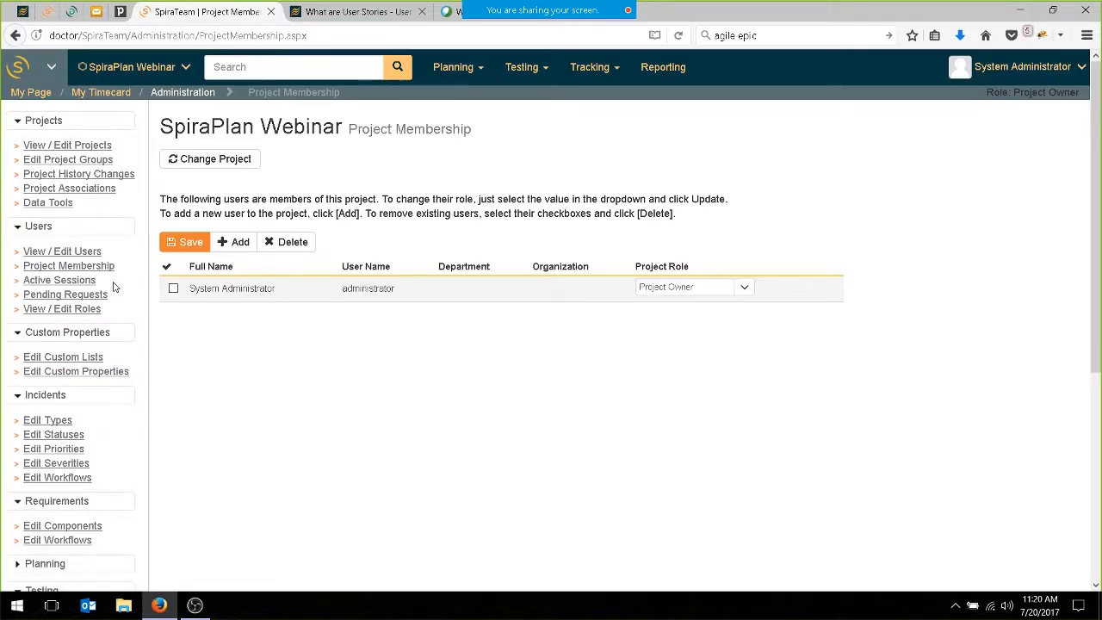
left_click(241, 247)
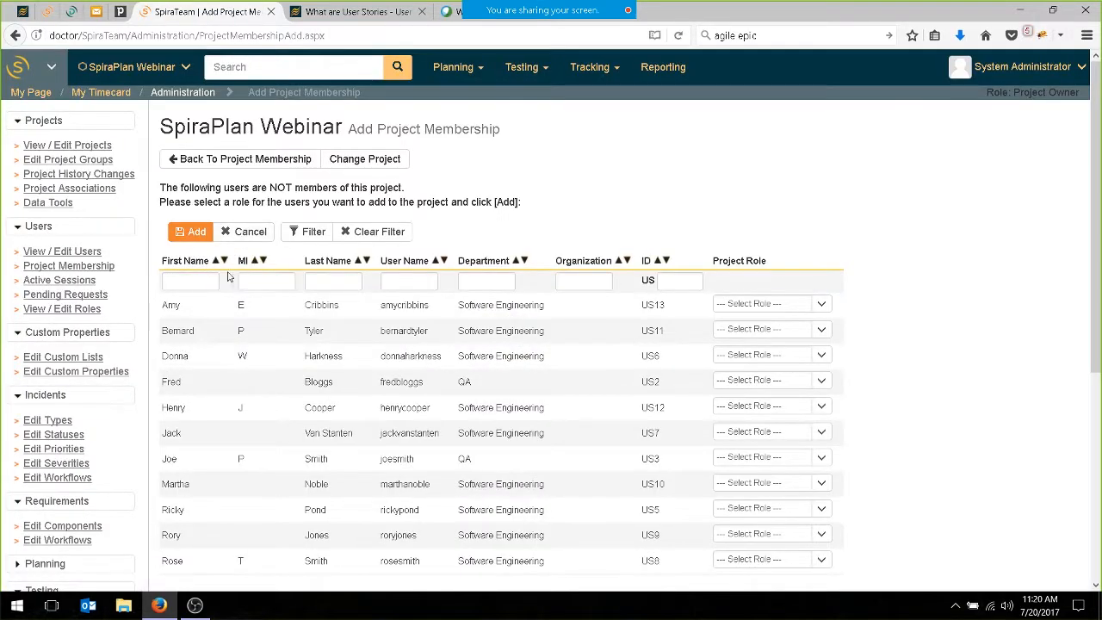
Add the two QA department users to the SpiraPlan Webinar project, each with the Manager role.
left_click(823, 381)
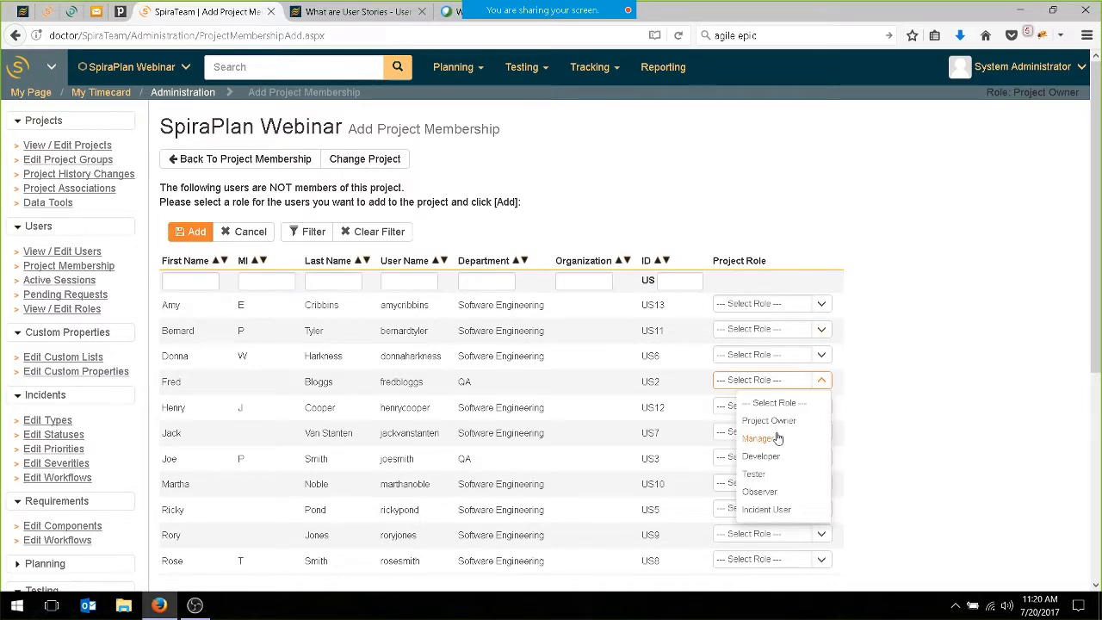
left_click(775, 439)
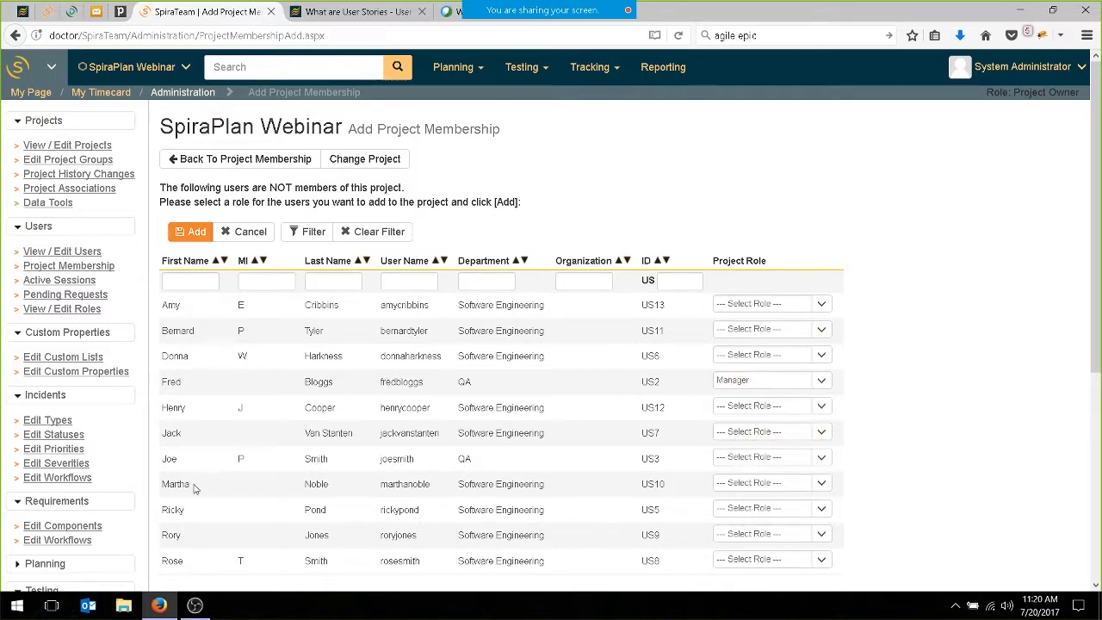
scroll(211, 517, "down", 2)
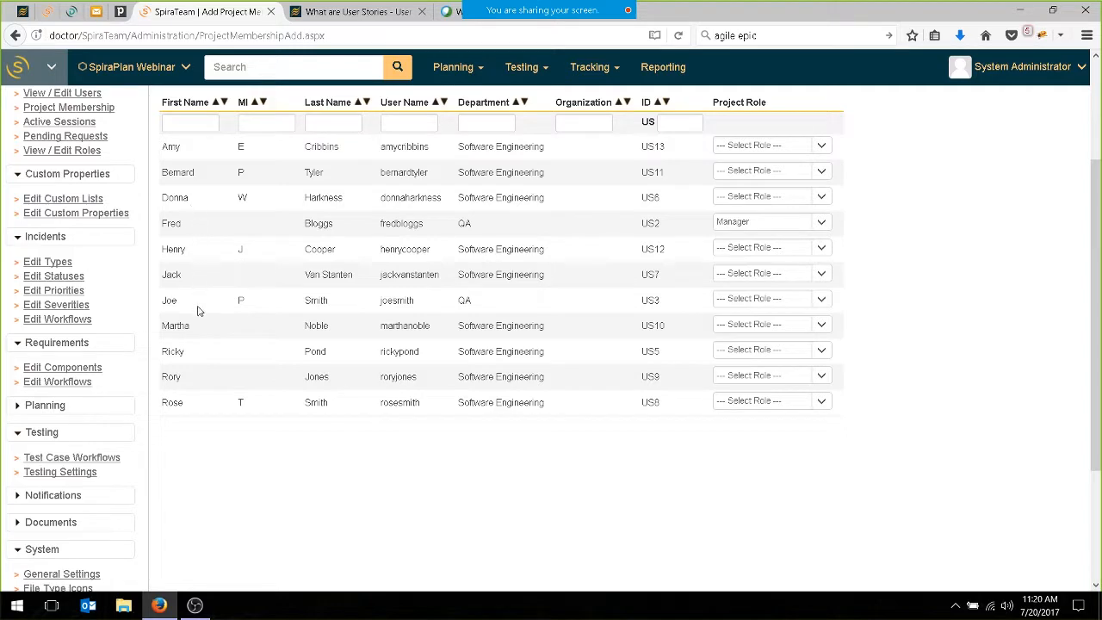
left_click(755, 298)
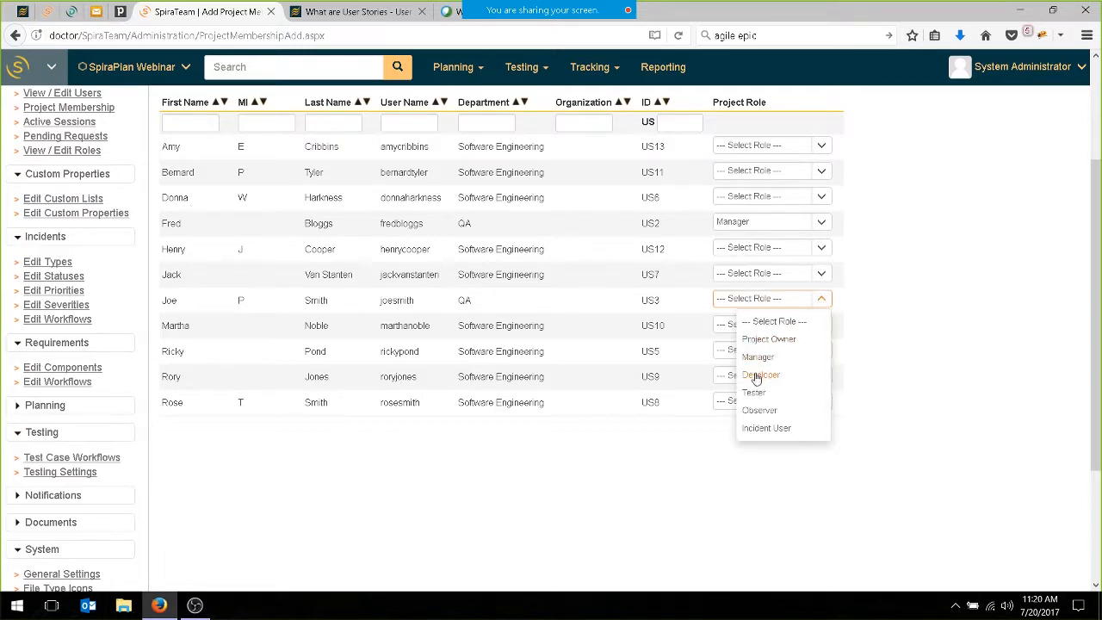
left_click(758, 358)
scroll(512, 221, "up", 2)
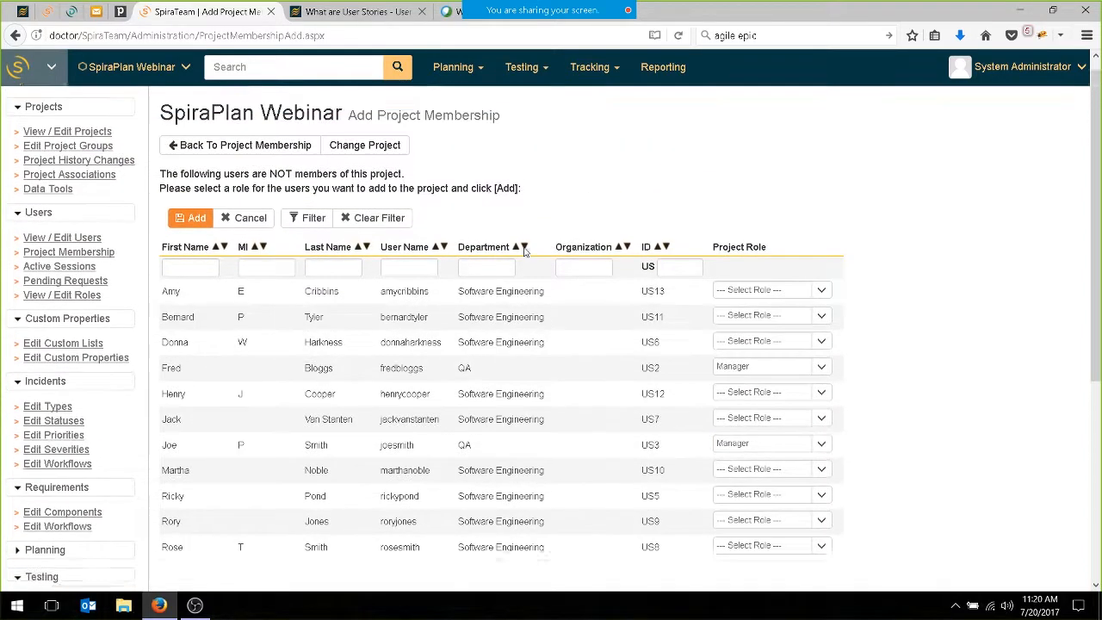
left_click(190, 234)
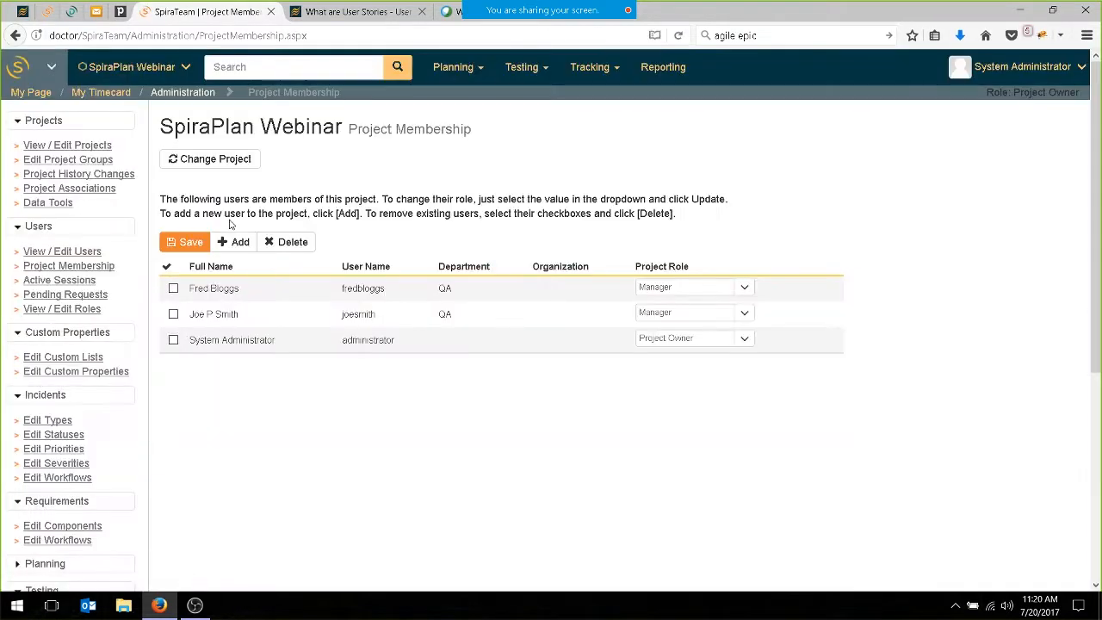
On the planning board for Rel 1 - Sprint 1, assign RQ:122 and RQ:123 to the first QA manager and RQ:125 to the second.
left_click(485, 79)
left_click(469, 114)
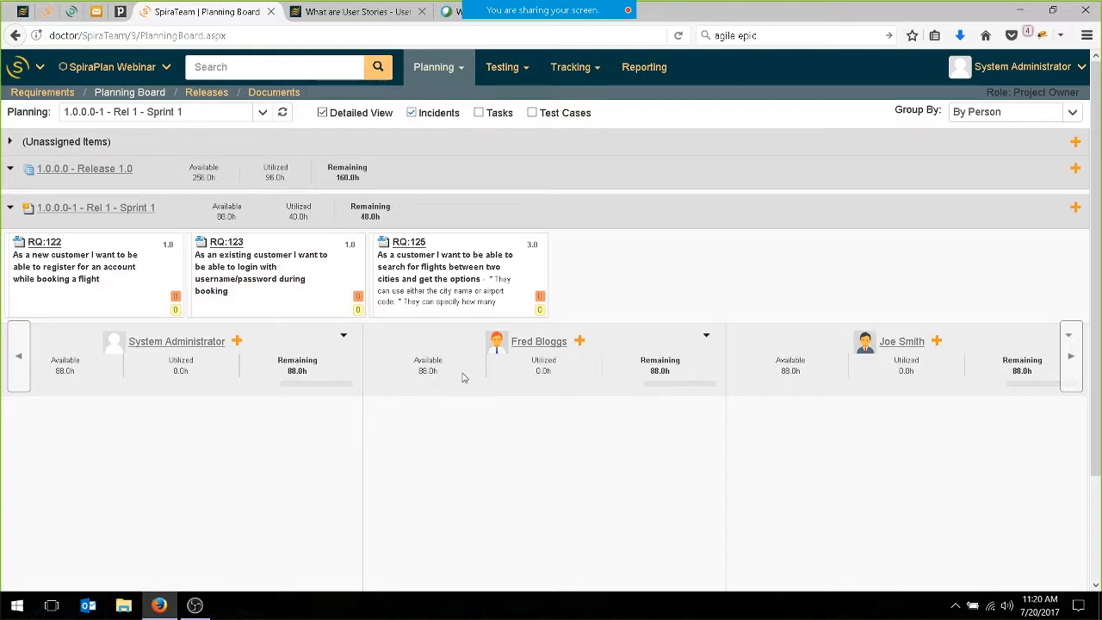
left_click(103, 291)
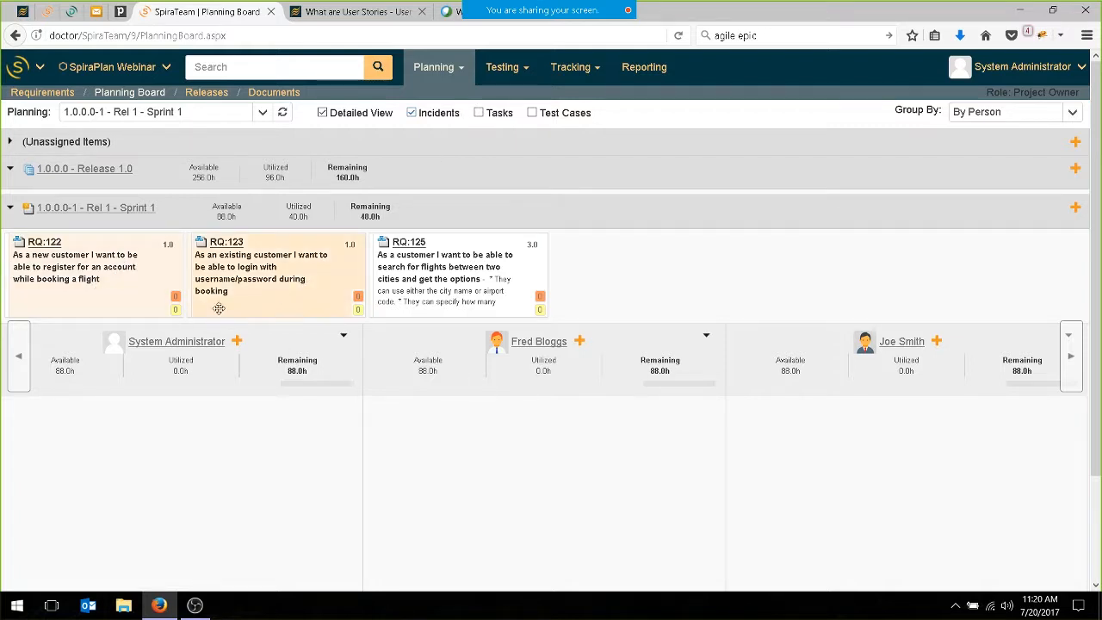
left_click_drag(267, 281, 482, 446)
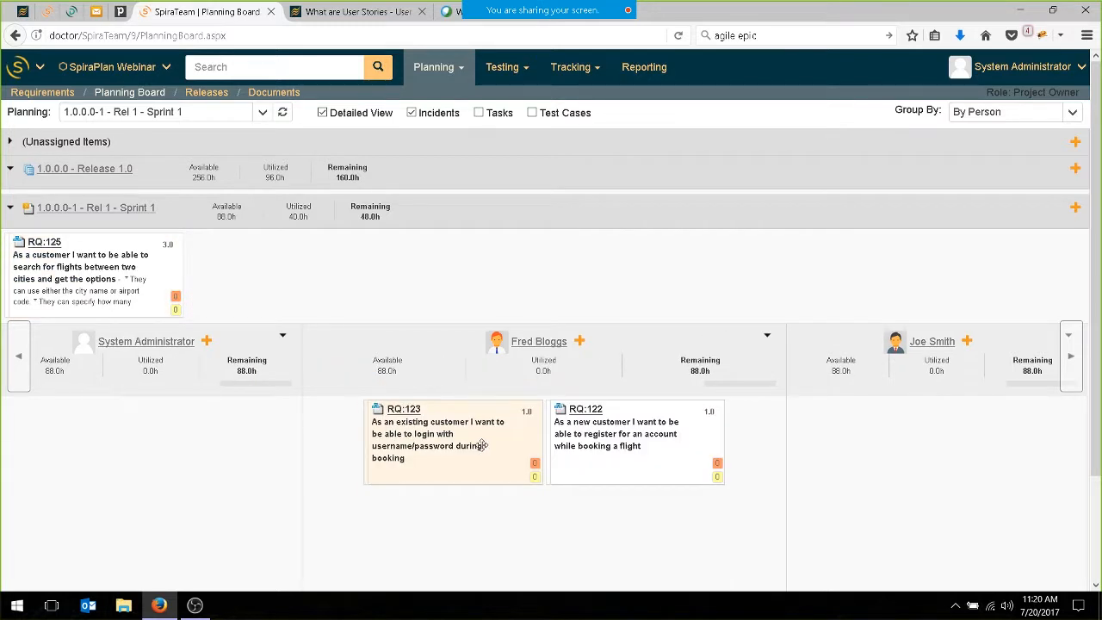
left_click_drag(326, 275, 861, 444)
left_click(336, 276)
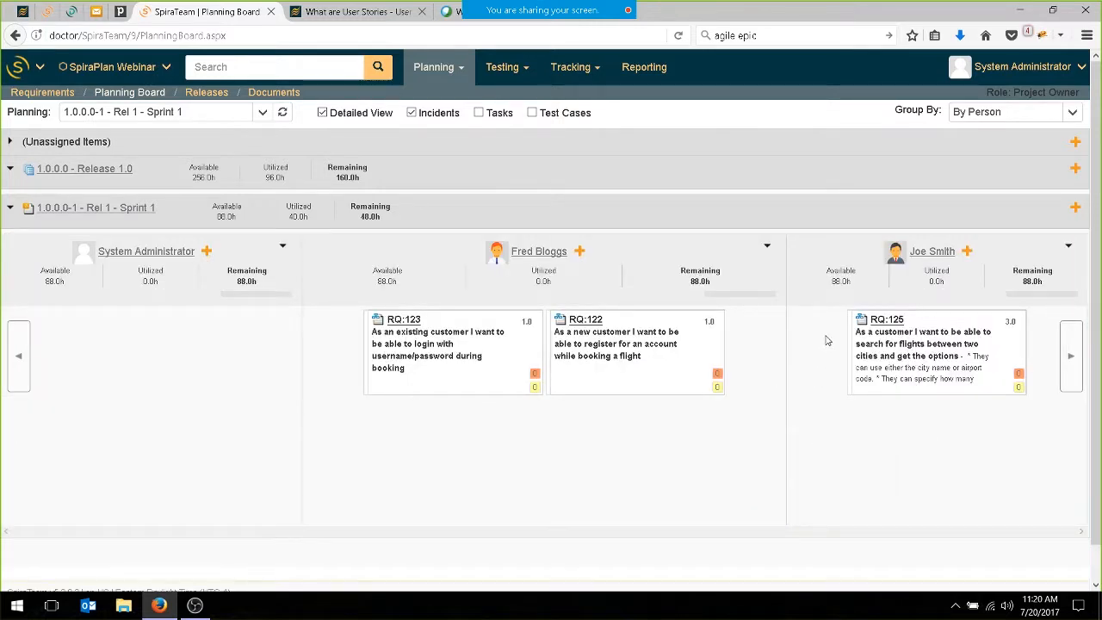
Close the two unneeded browser tabs and bring up the task list of the flight search story RQ:125 in a separate tab.
left_click(421, 12)
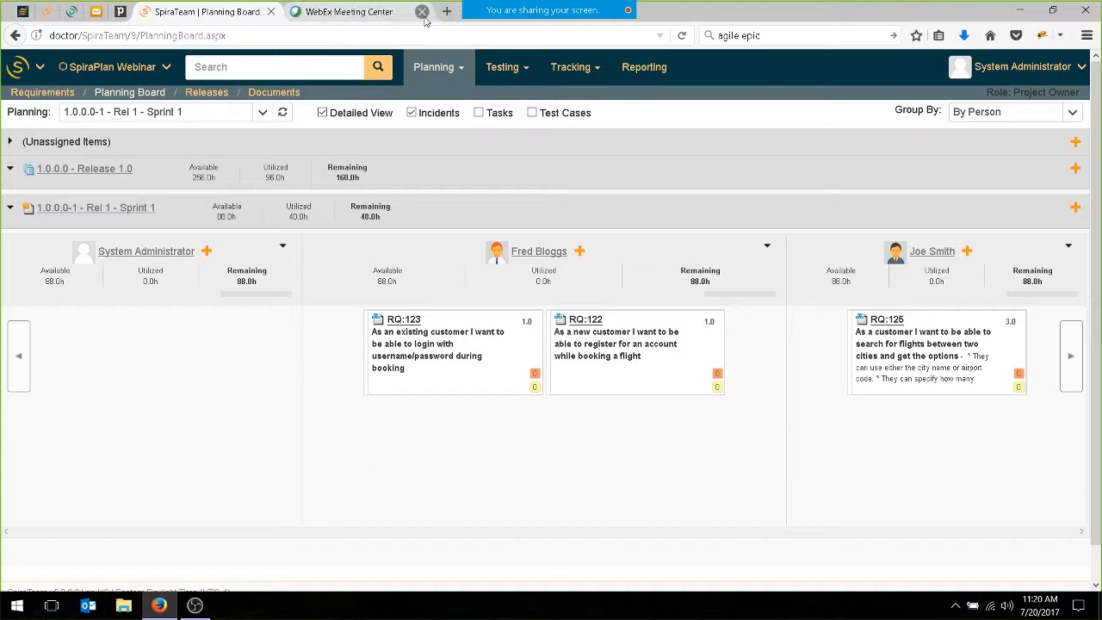
left_click(422, 12)
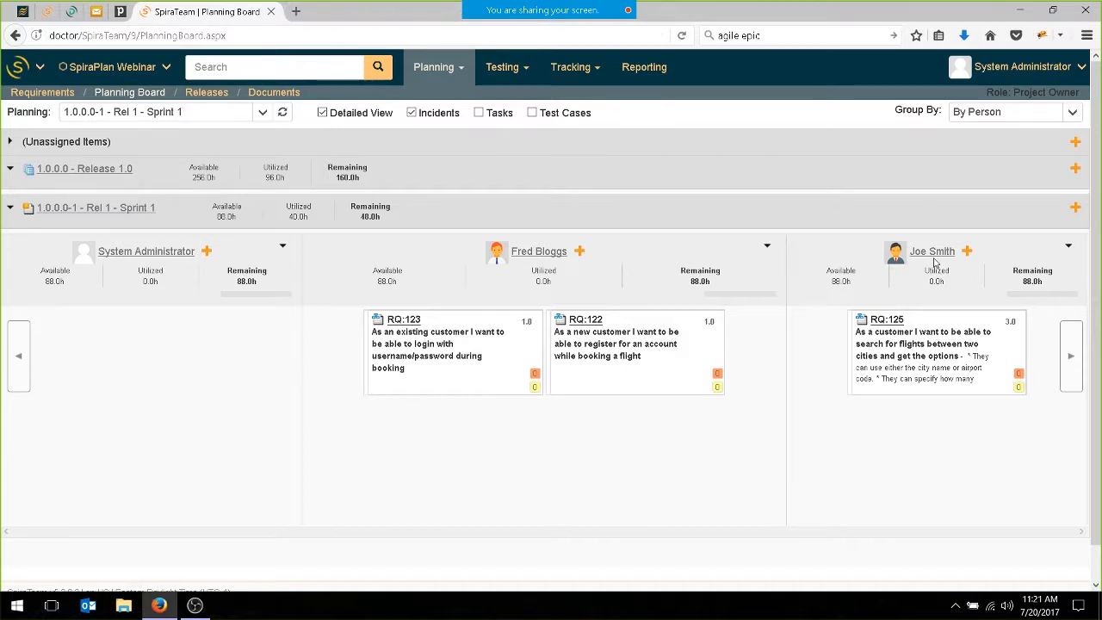
middle_click(887, 320)
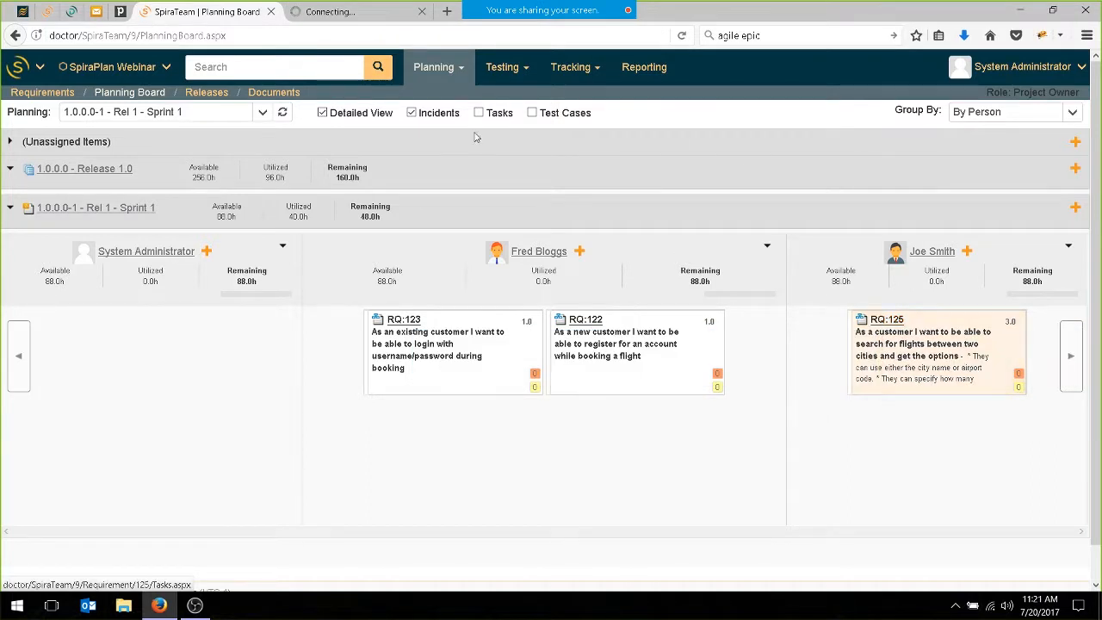
left_click(382, 12)
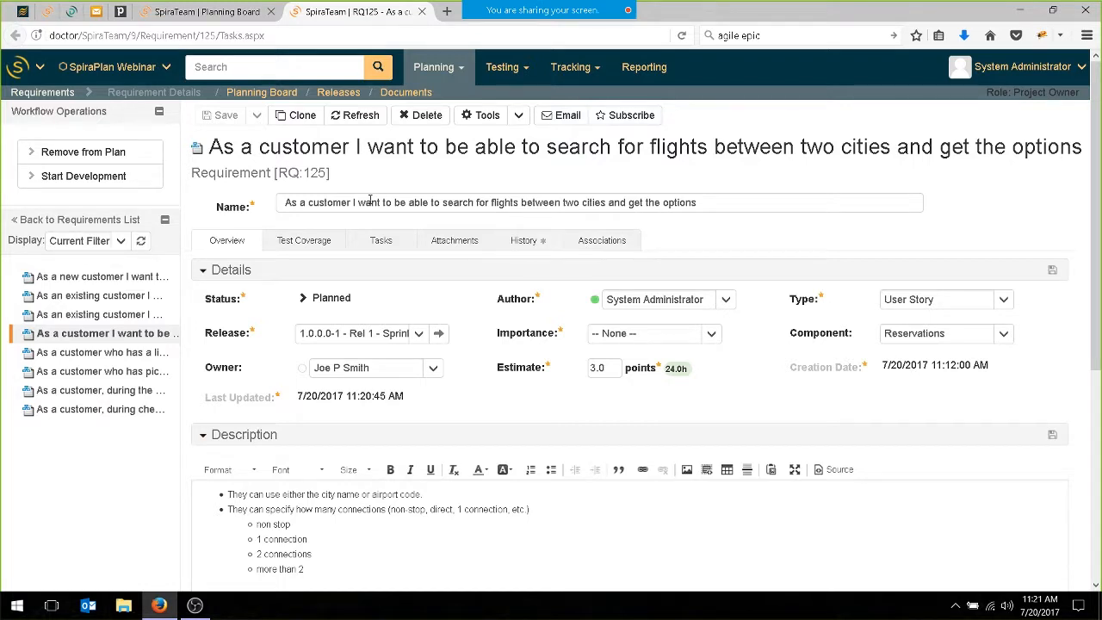
left_click(389, 245)
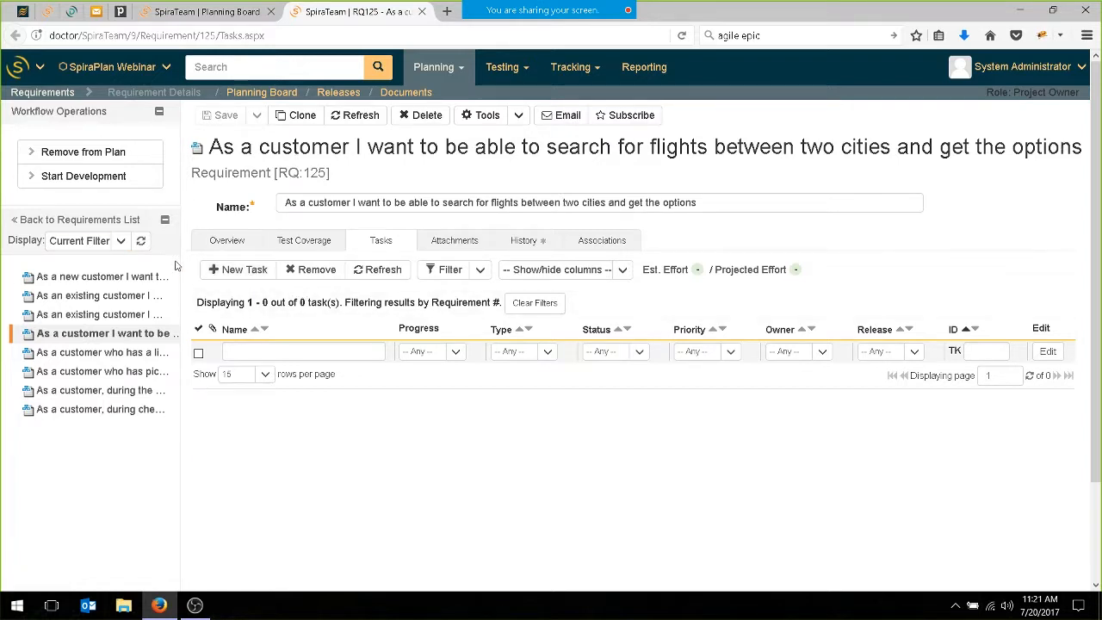
Add a task named "Create the flight search page" to the story RQ:125.
left_click(224, 271)
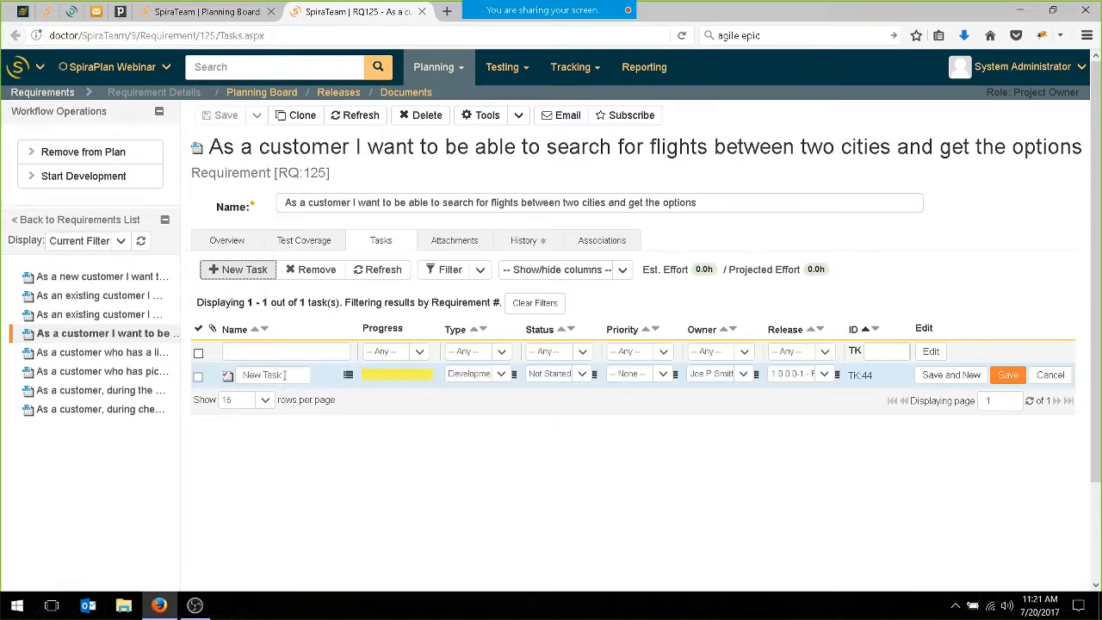
left_click(284, 375)
type("Cre")
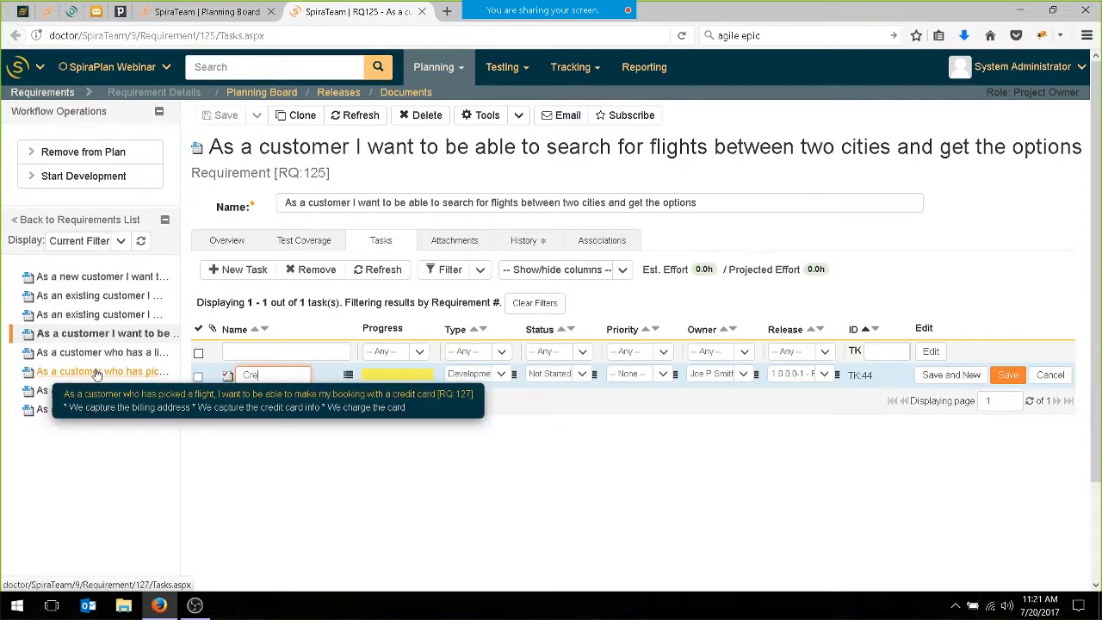
type("ate the flight search page")
key("Return")
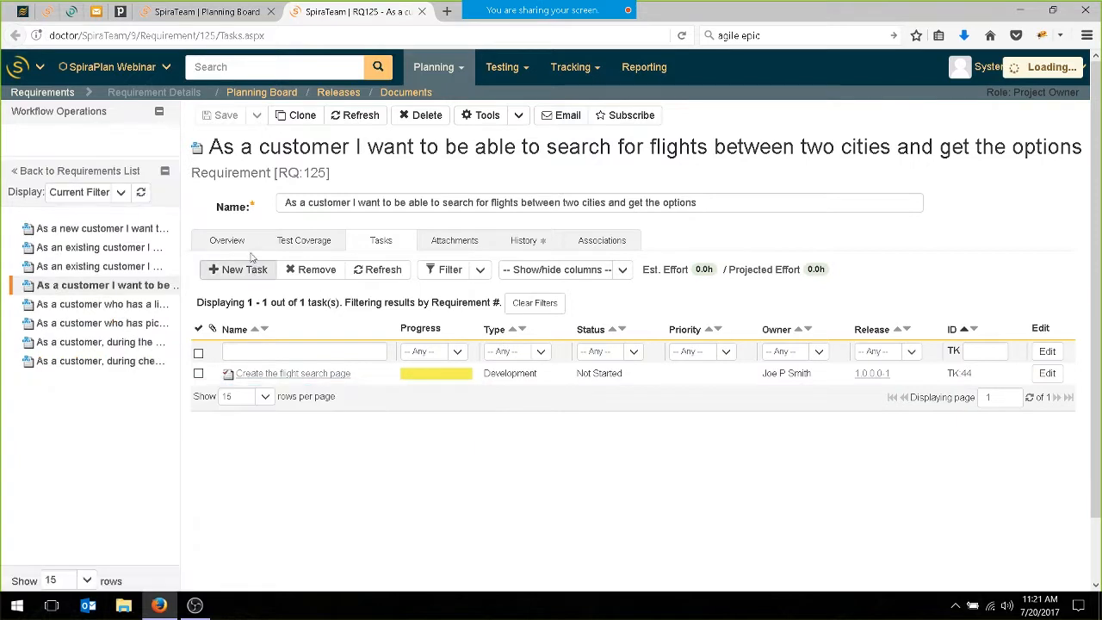
Add a second task to RQ:125 named "Create the flight results page".
left_click(241, 269)
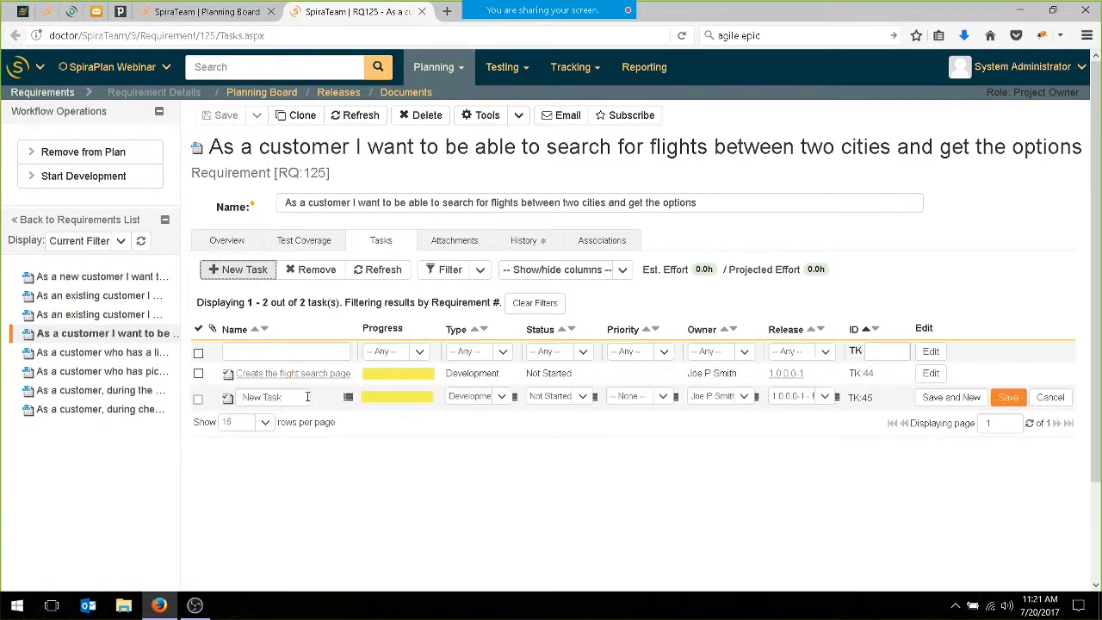
type("C")
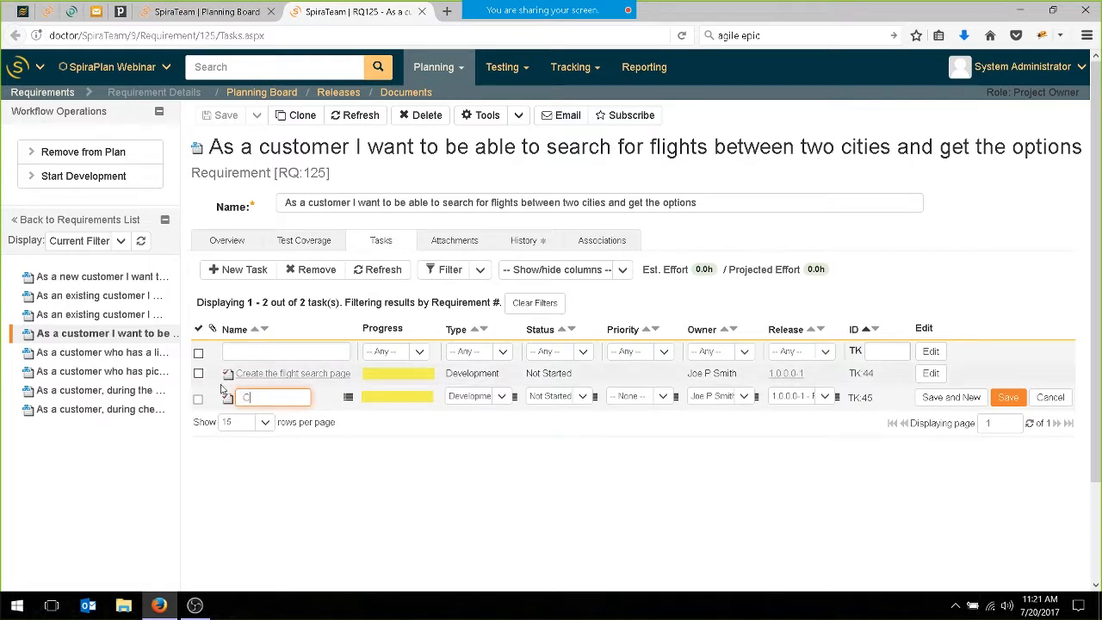
type("reate the flight results pag")
type("esults page")
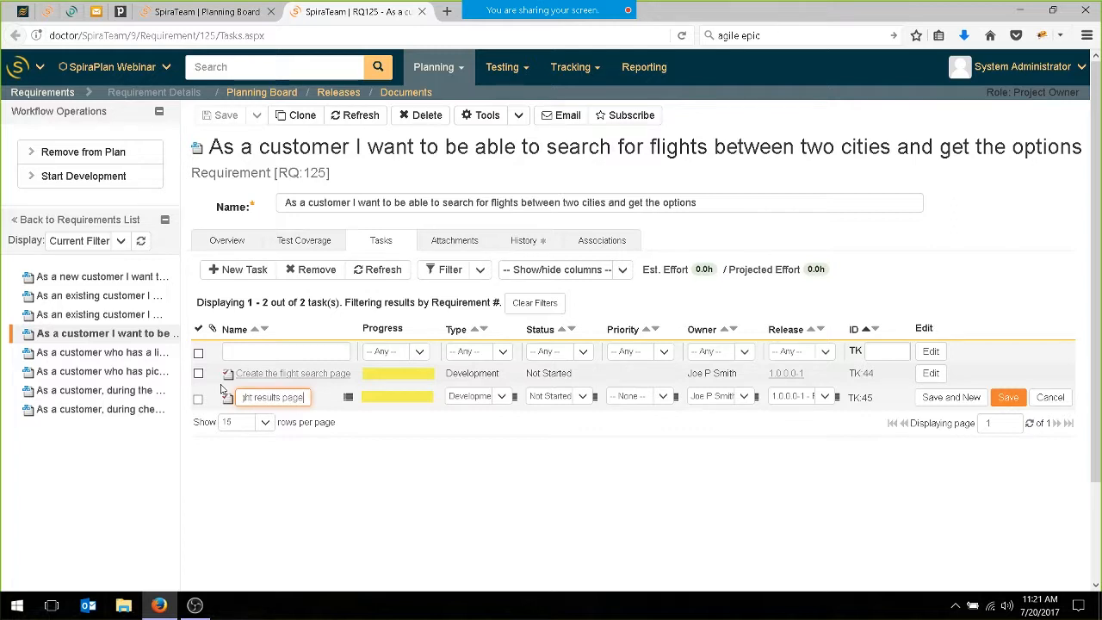
key("Return")
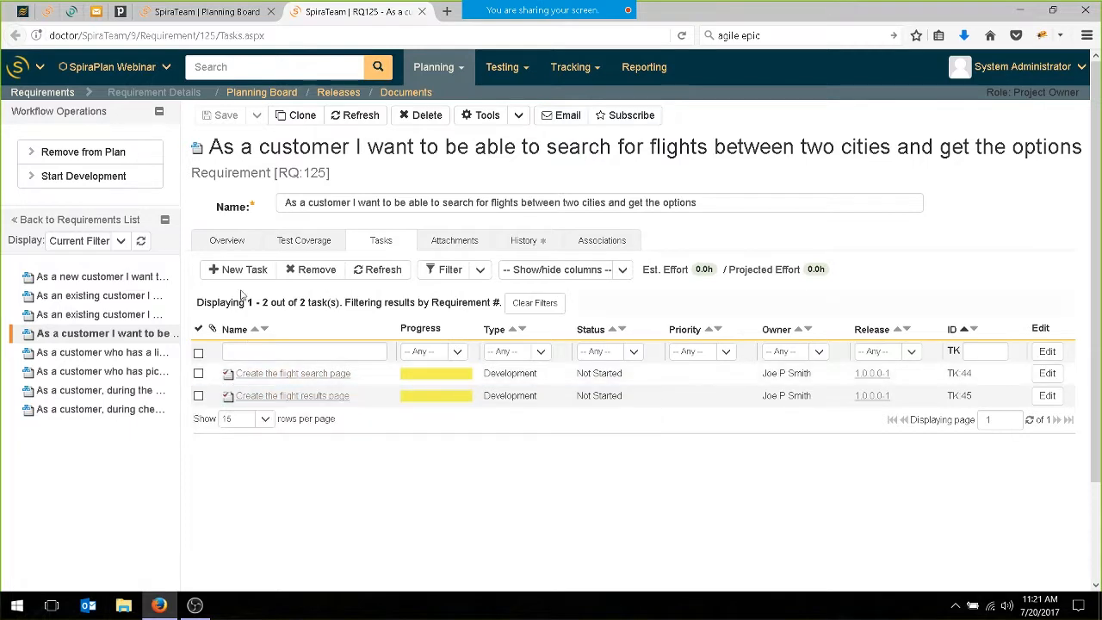
Add a third task to RQ:125 named "Create the searching algorithm that matches flights".
left_click(245, 270)
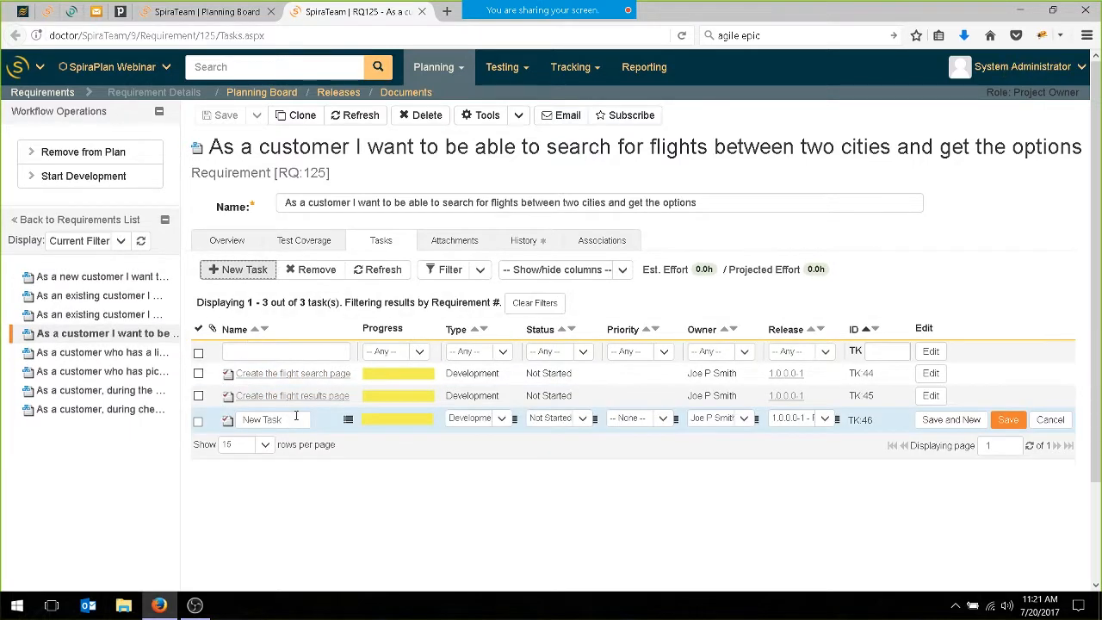
left_click_drag(296, 416, 240, 421)
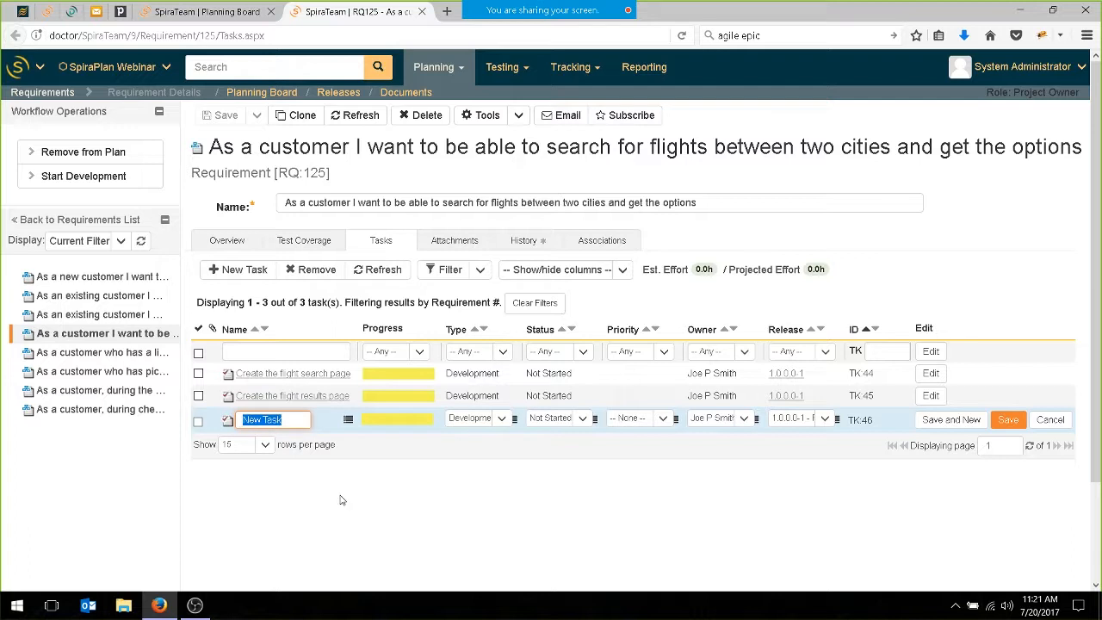
type("Cr")
type("eate the searching alg")
type("orith")
type("m that matches m")
key("BackSpace")
type("flights")
key("Return")
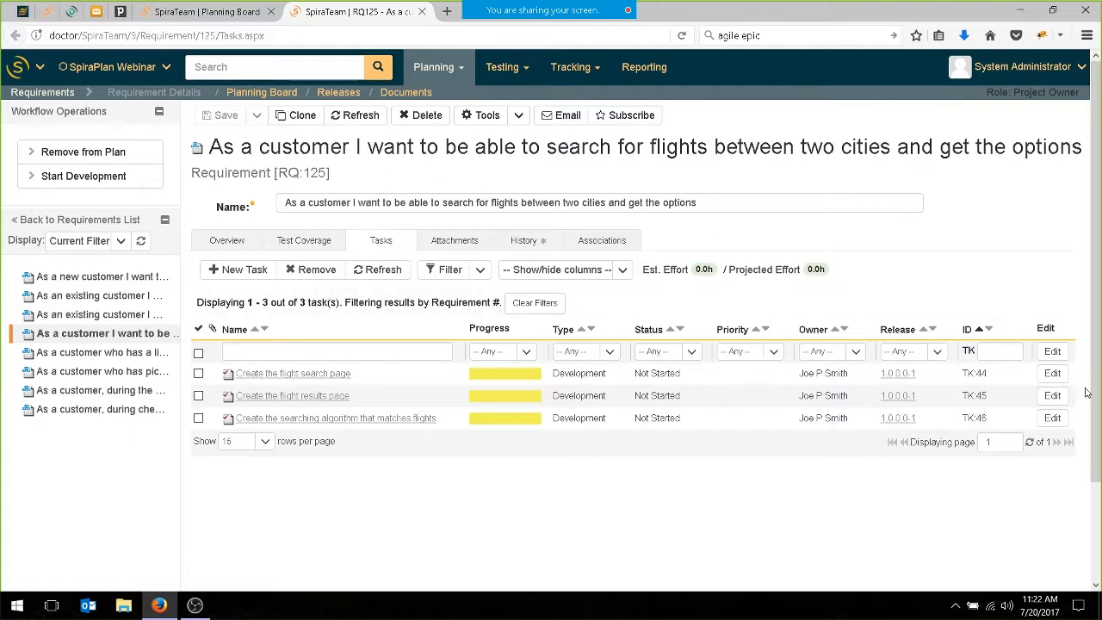
Reassign the flight results page task to the other QA manager and save the change.
left_click(1052, 396)
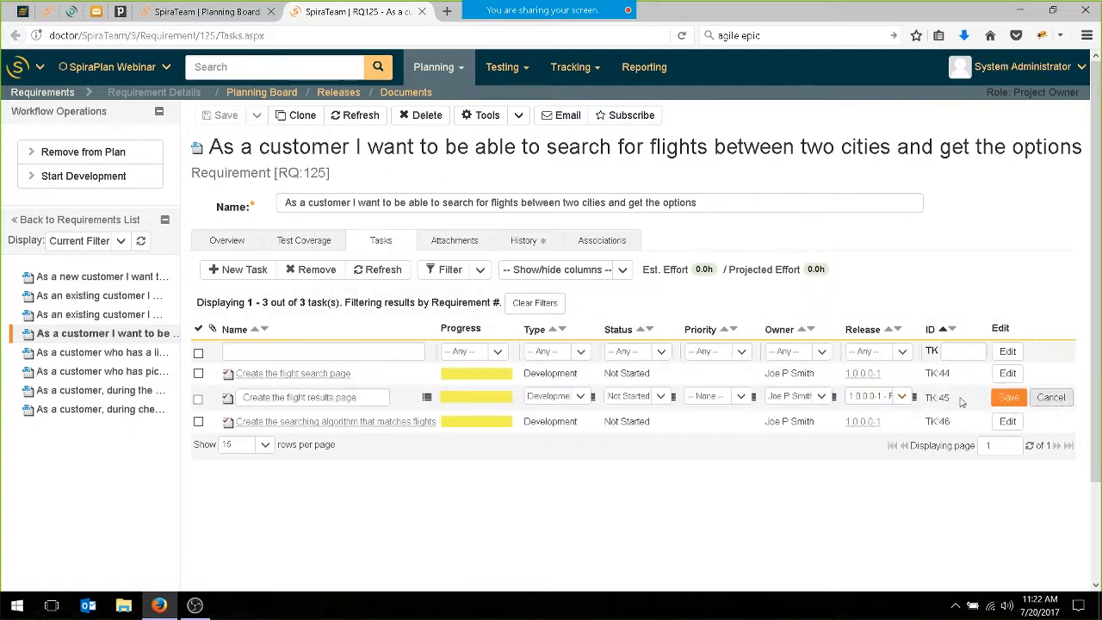
left_click(824, 402)
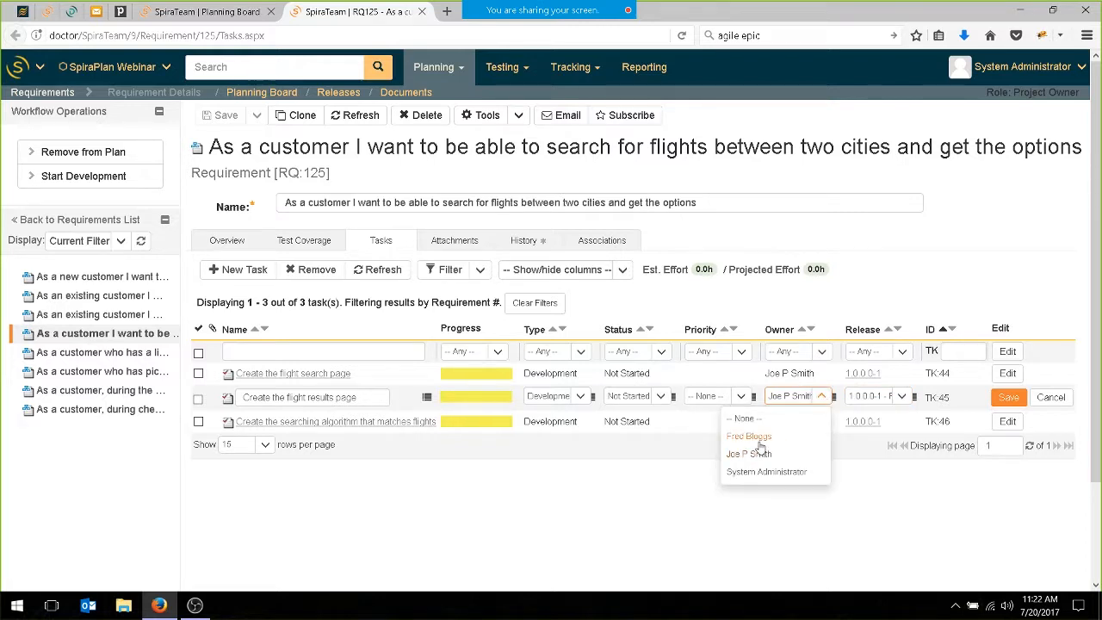
left_click(762, 438)
left_click(1006, 397)
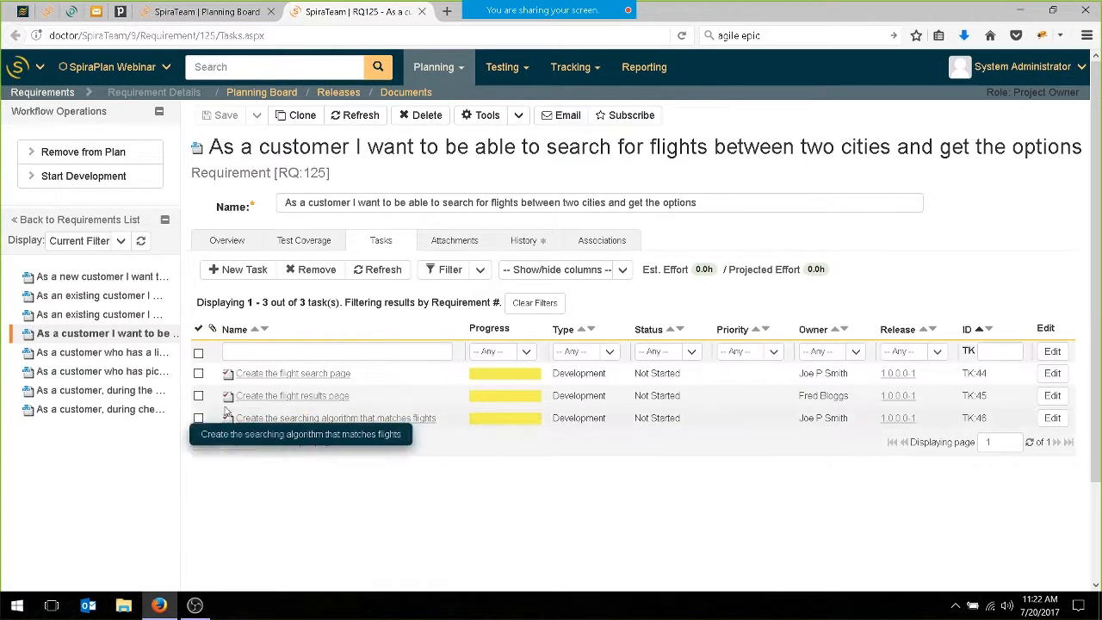
Open the details of the flight search page task in a separate tab and enter an estimated effort of 12 hours in its schedule.
left_click(228, 241)
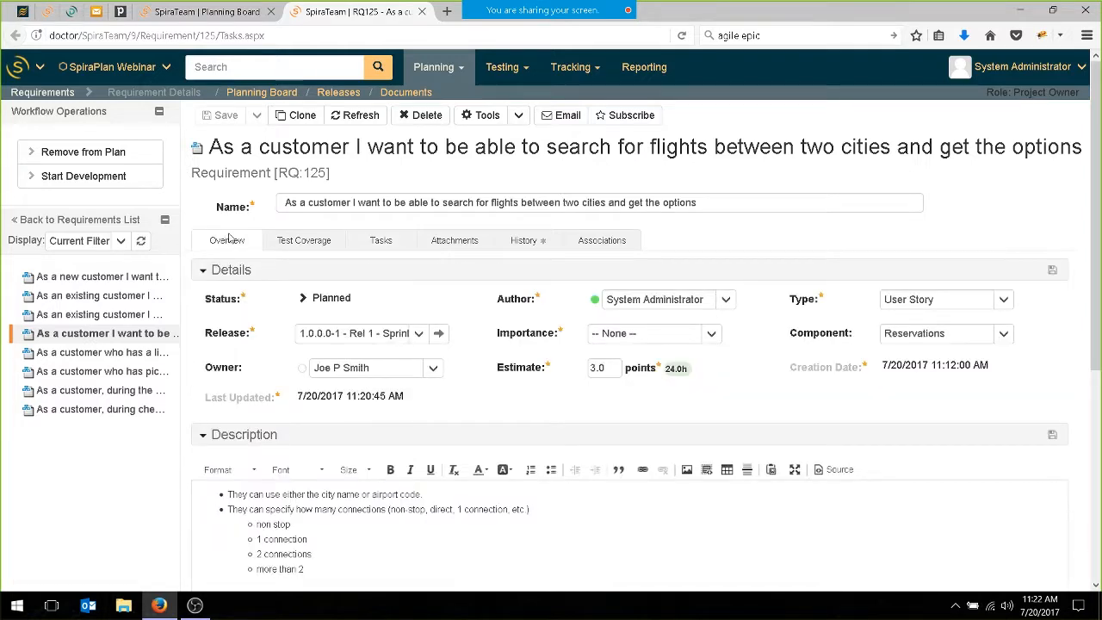
left_click(381, 243)
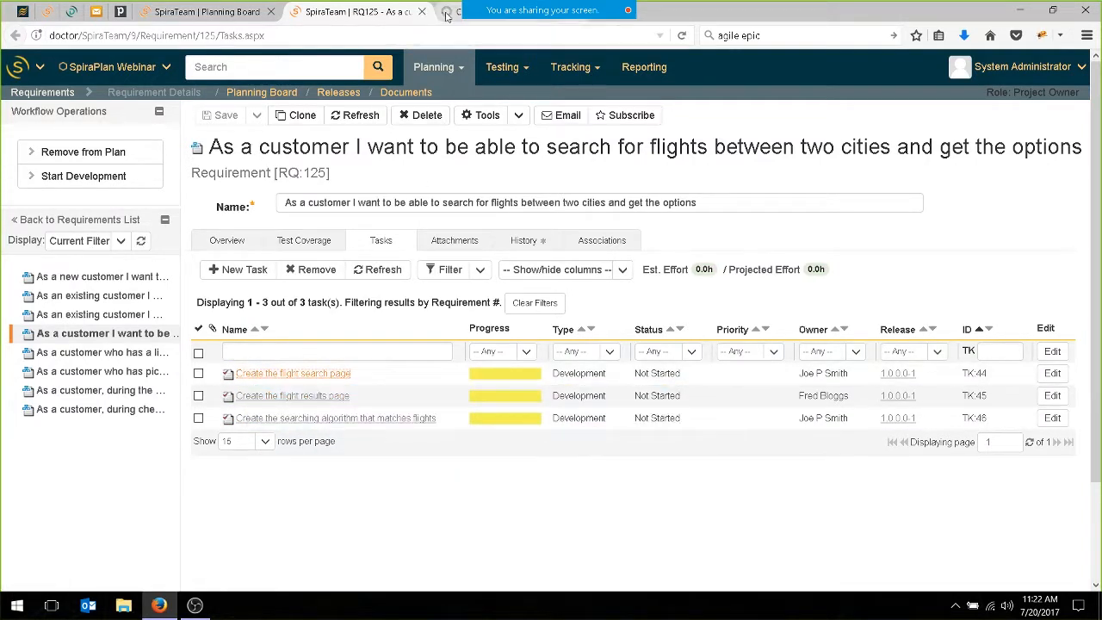
left_click(446, 13)
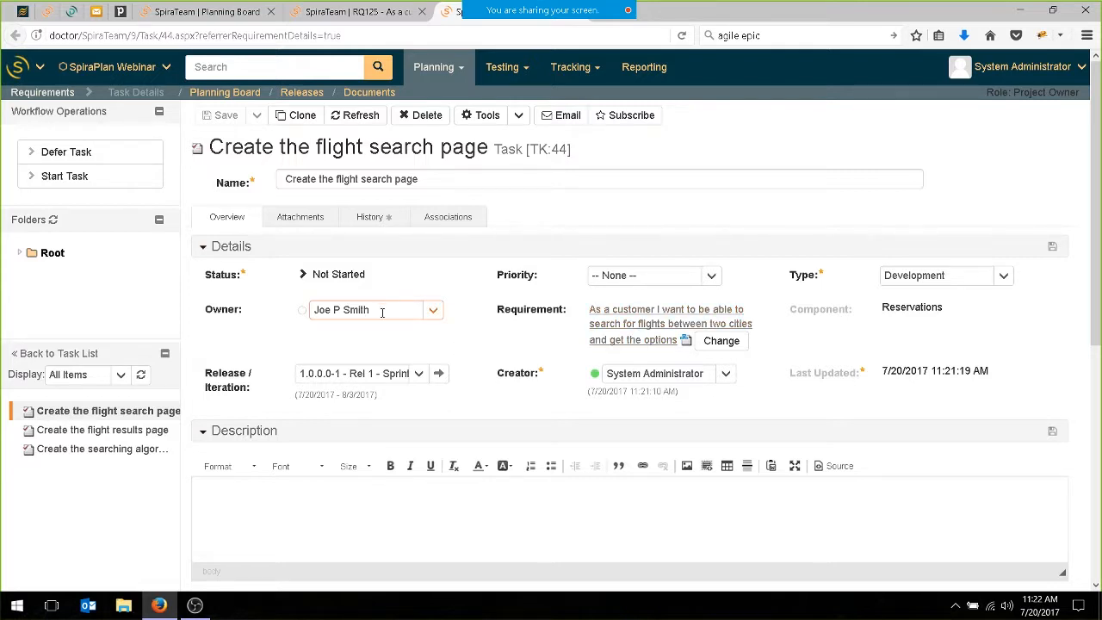
scroll(527, 334, "down", 2)
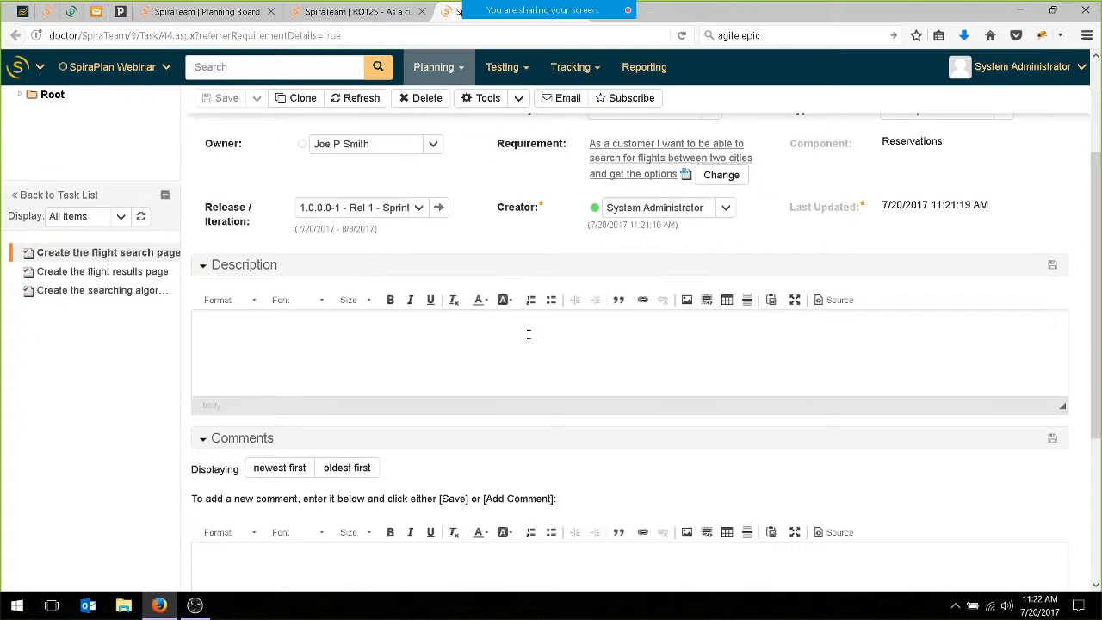
scroll(532, 334, "down", 3)
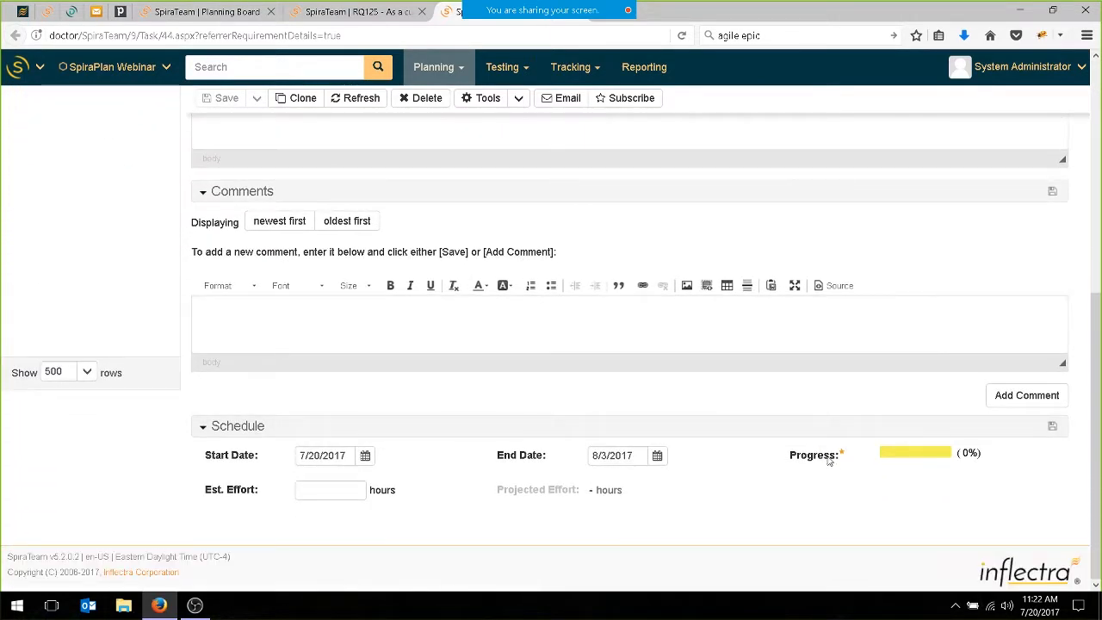
left_click(322, 491)
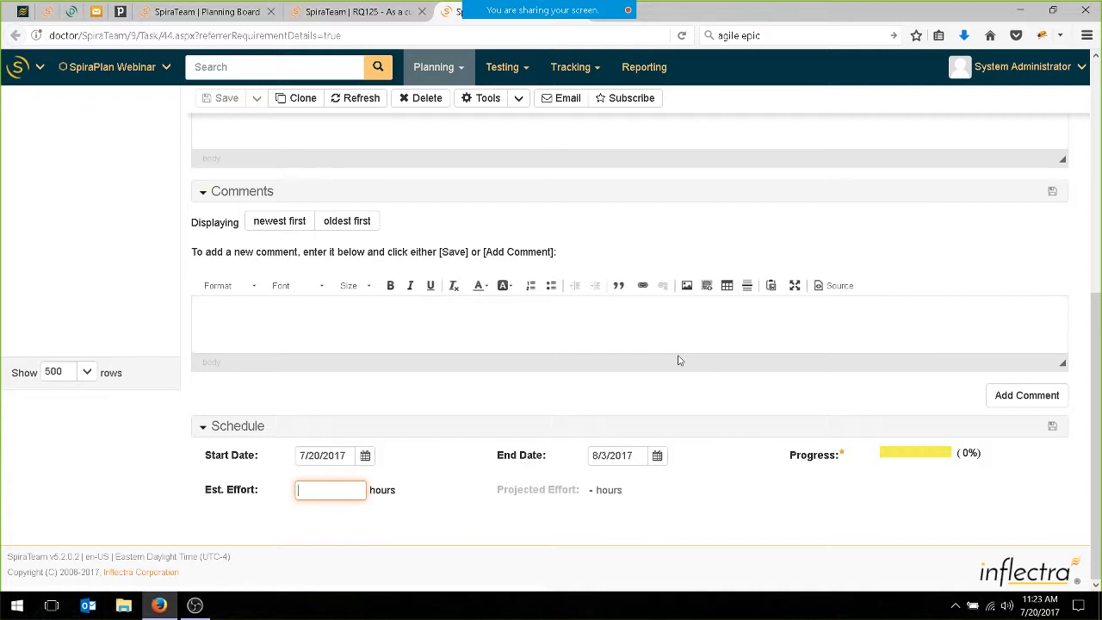
type("12")
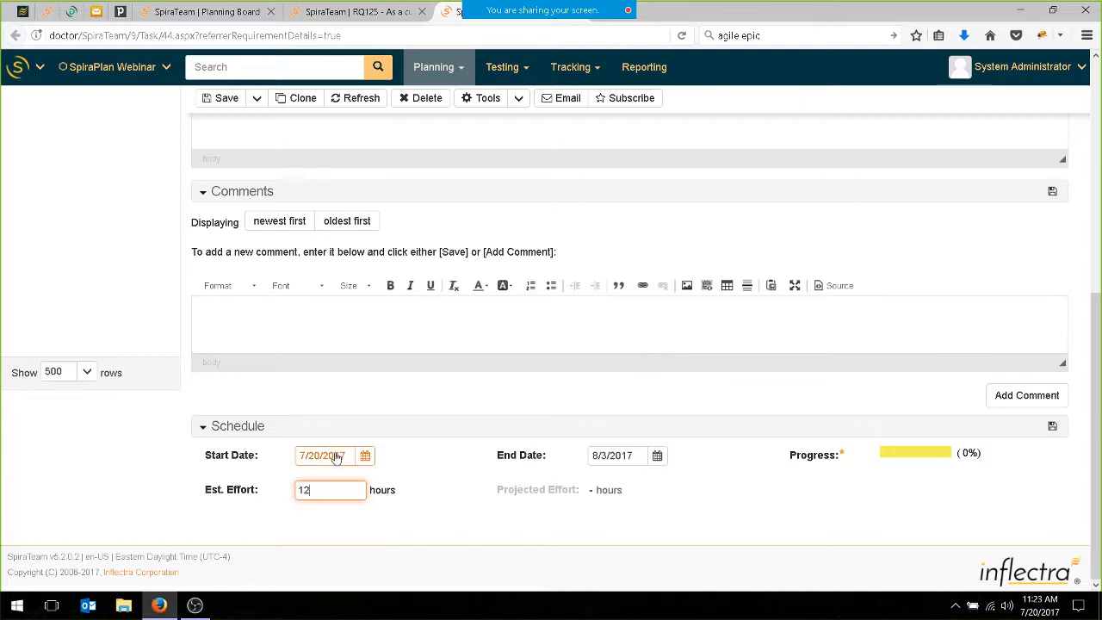
Set the end date of the flight search page task to 07/25/2017 and save the task.
left_click(659, 459)
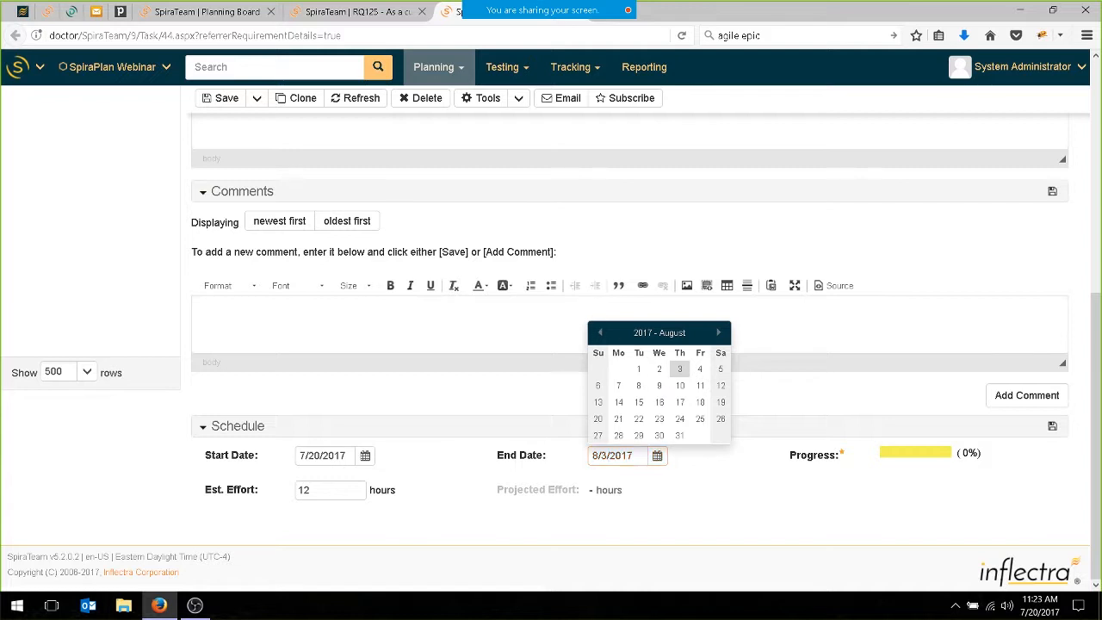
left_click(600, 333)
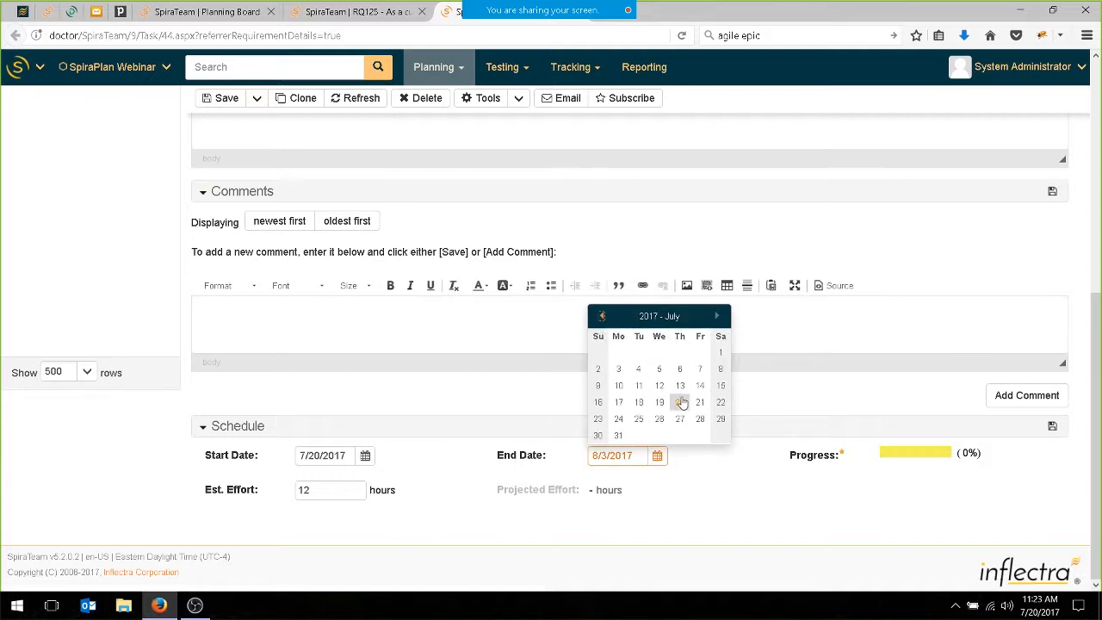
left_click(642, 421)
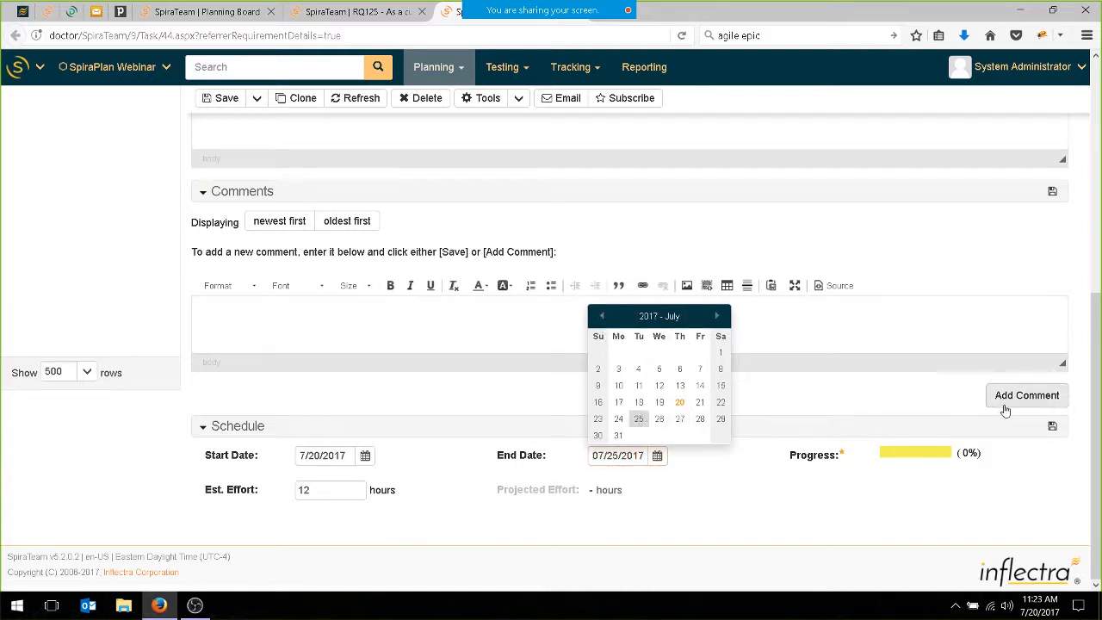
left_click(1052, 430)
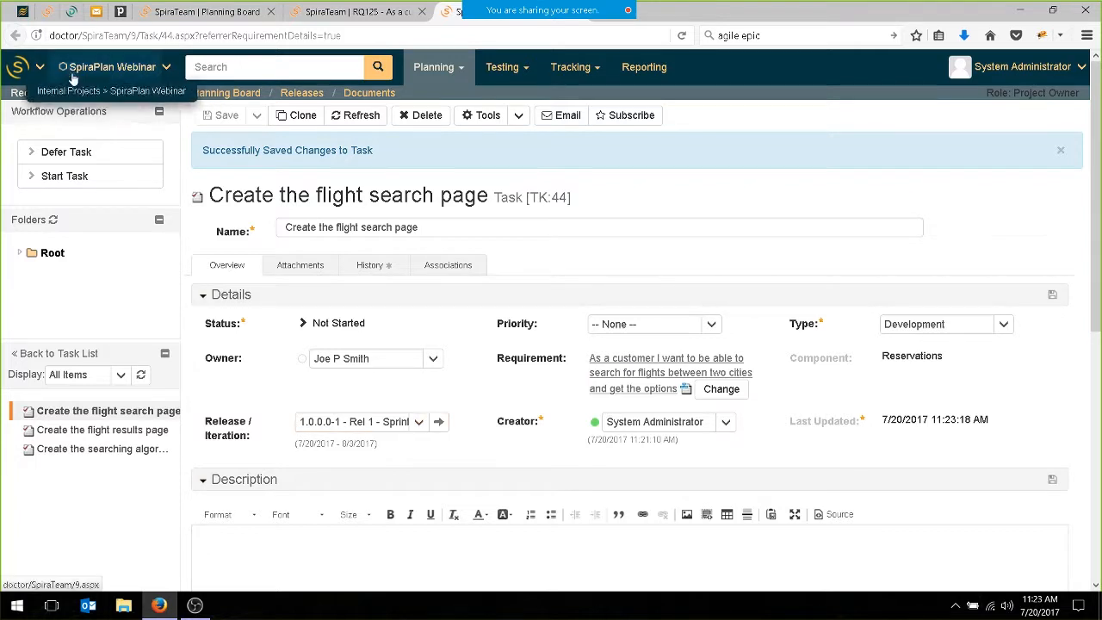
Open the project's planning board and include tasks in the Sprint 1 view grouped by person.
left_click(214, 95)
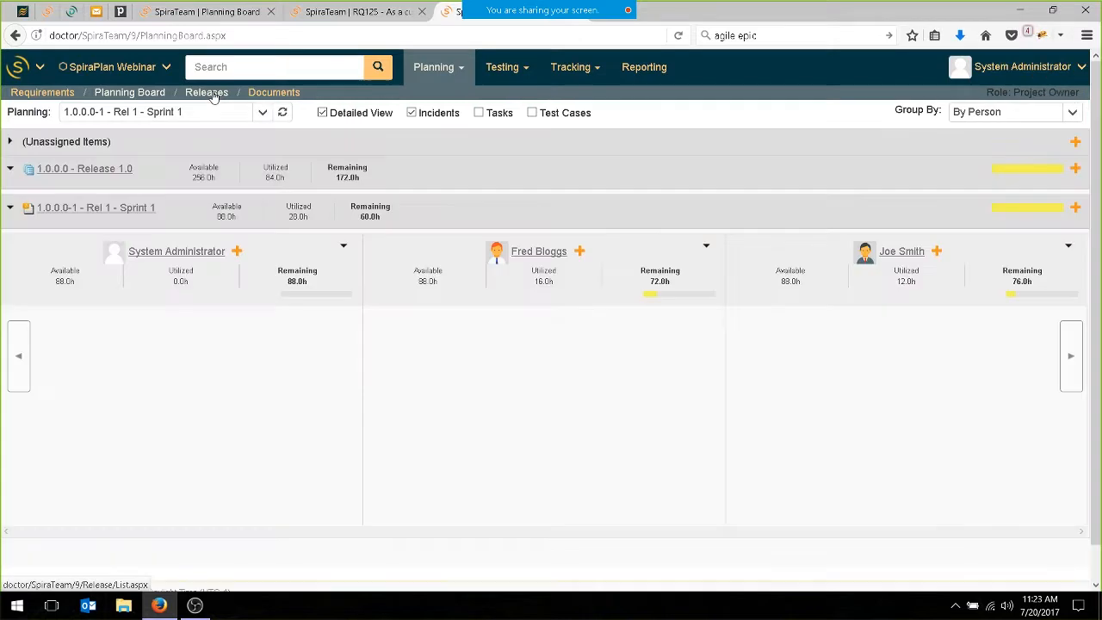
left_click(492, 113)
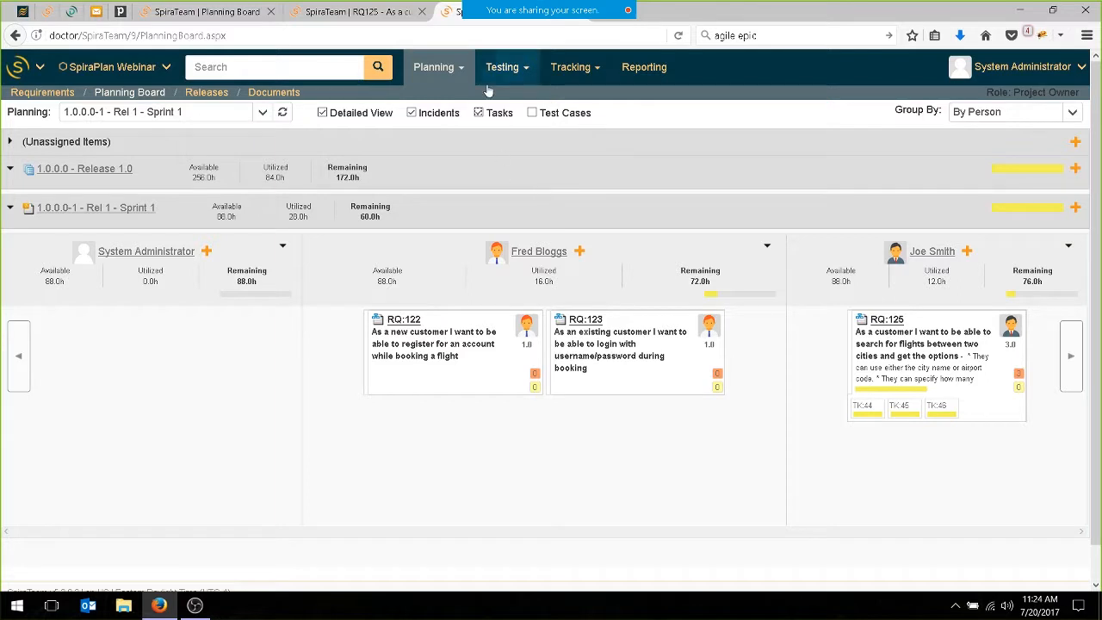
Sign out of the administrator account and sign in as the flight search page task's owner with that user's name and password.
left_click(1082, 69)
left_click(999, 112)
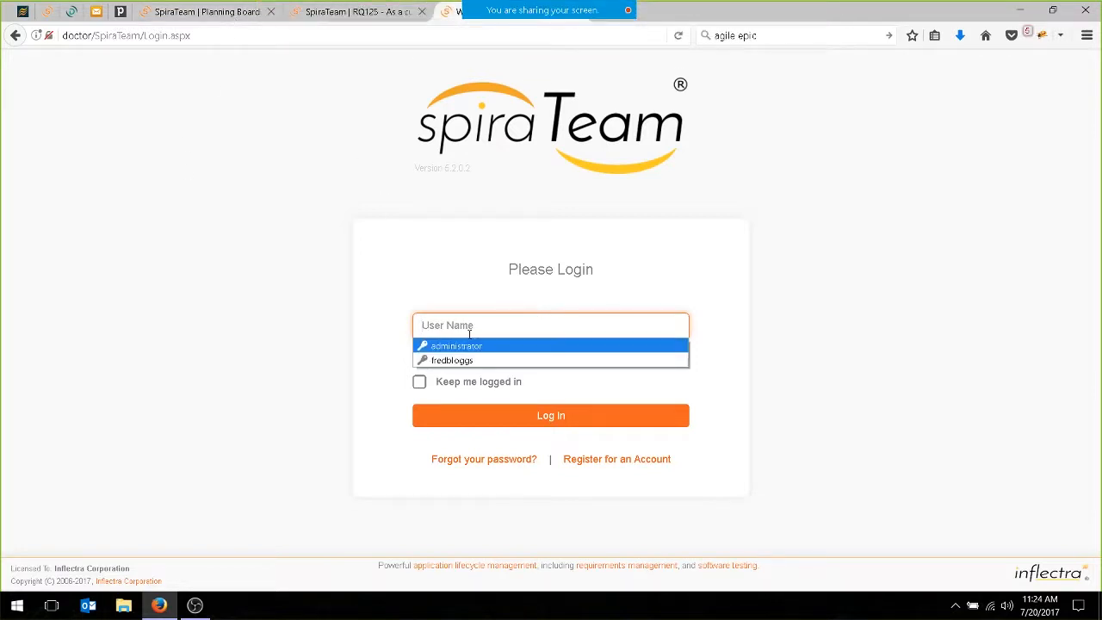
type("joesmith")
key("Tab")
type("************")
left_click(618, 419)
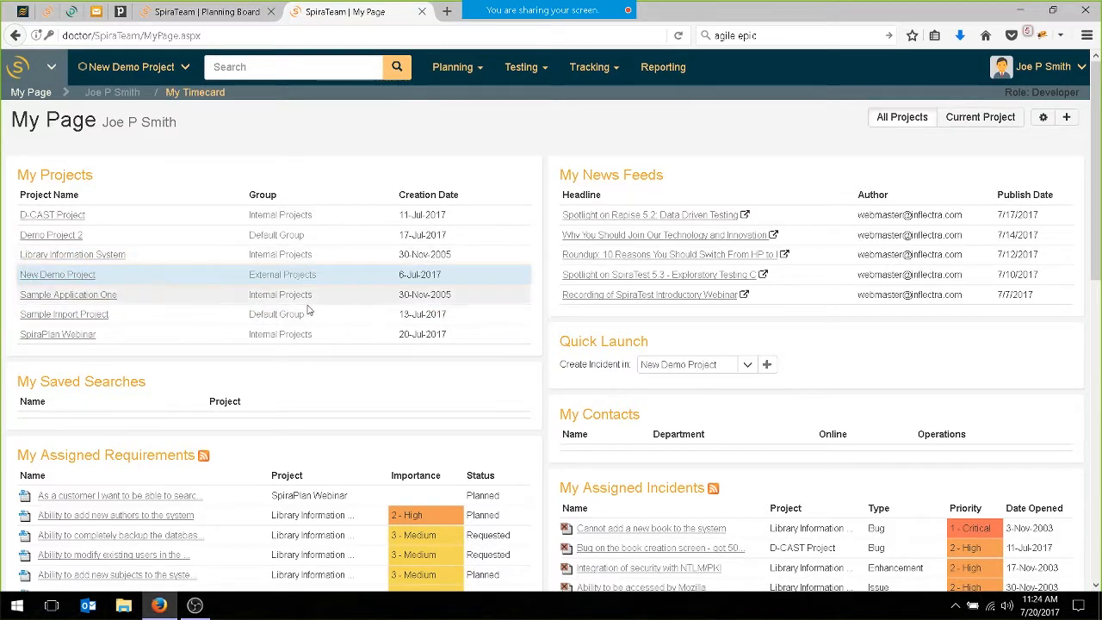
Switch to the SpiraPlan Webinar project and review the current project's assigned requirements and tasks on My Page.
left_click(57, 334)
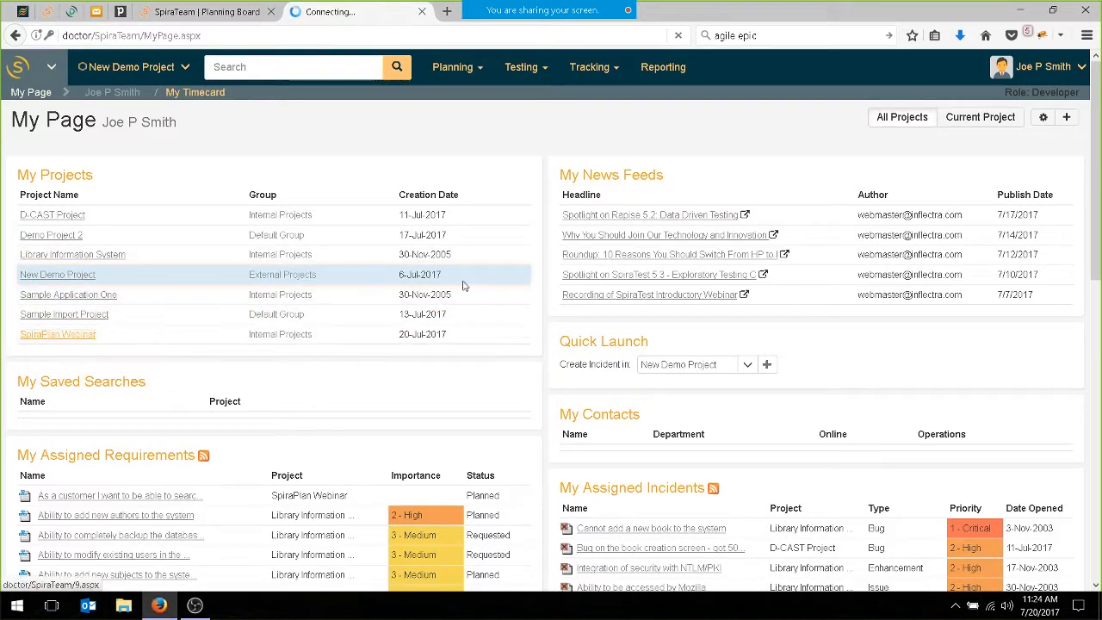
left_click(24, 76)
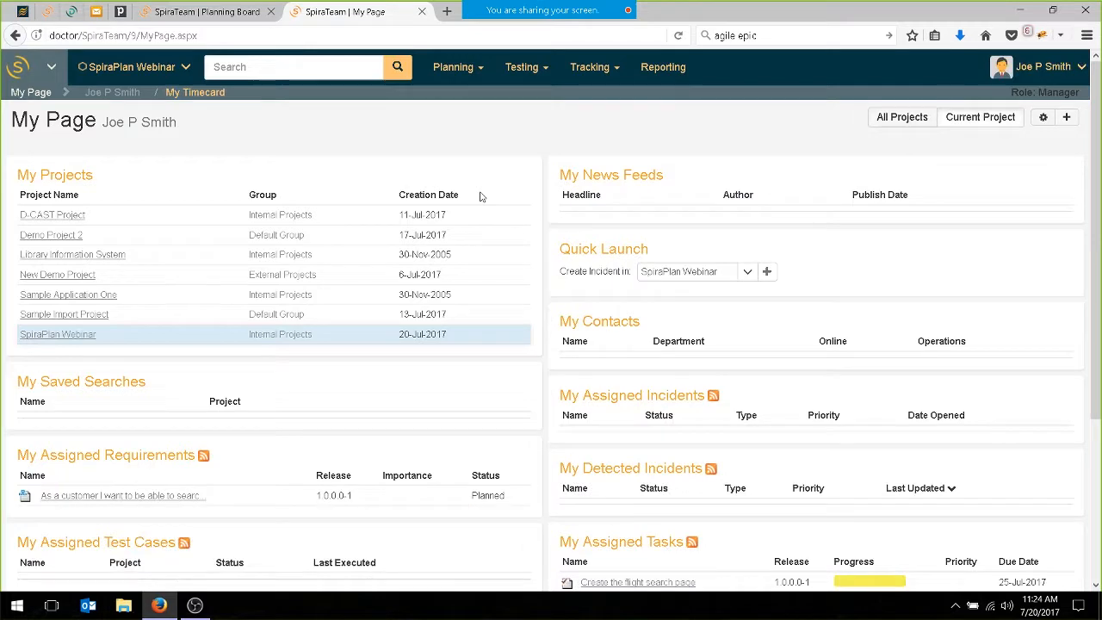
scroll(465, 198, "down", 5)
mouse_move(147, 274)
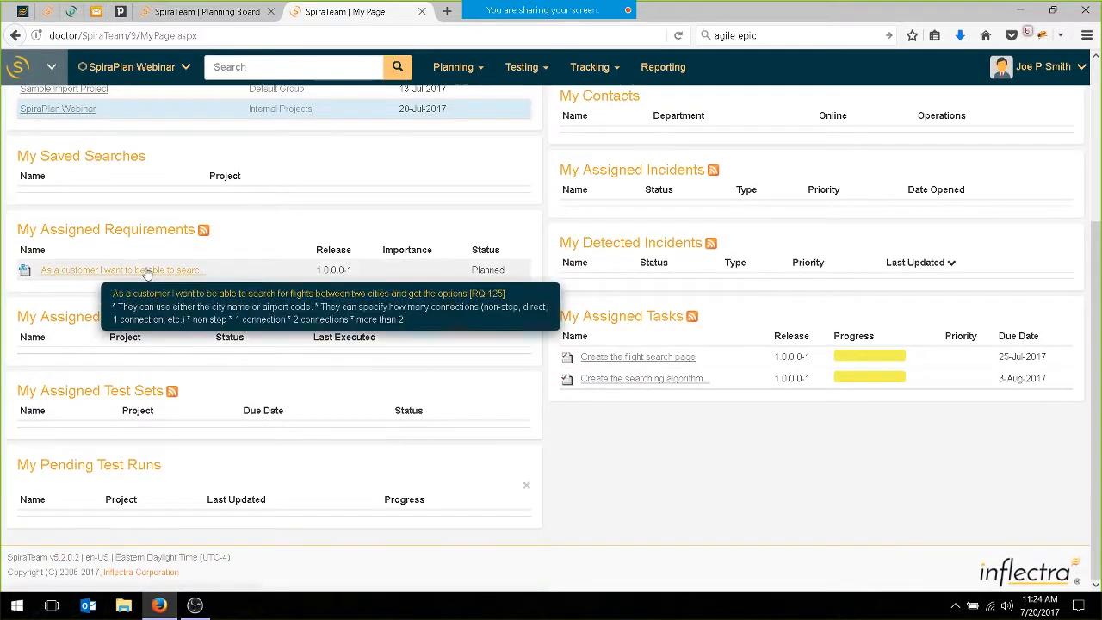
Open the assigned "Create the flight search page" task, change its status to In Progress and save it.
left_click(664, 357)
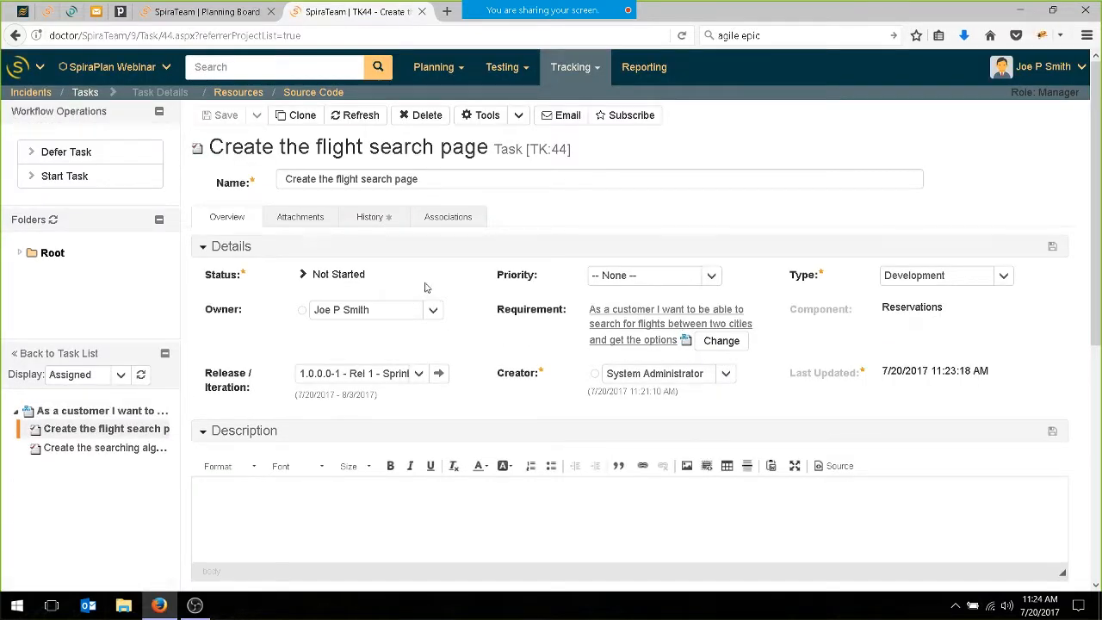
left_click(62, 176)
left_click(1055, 249)
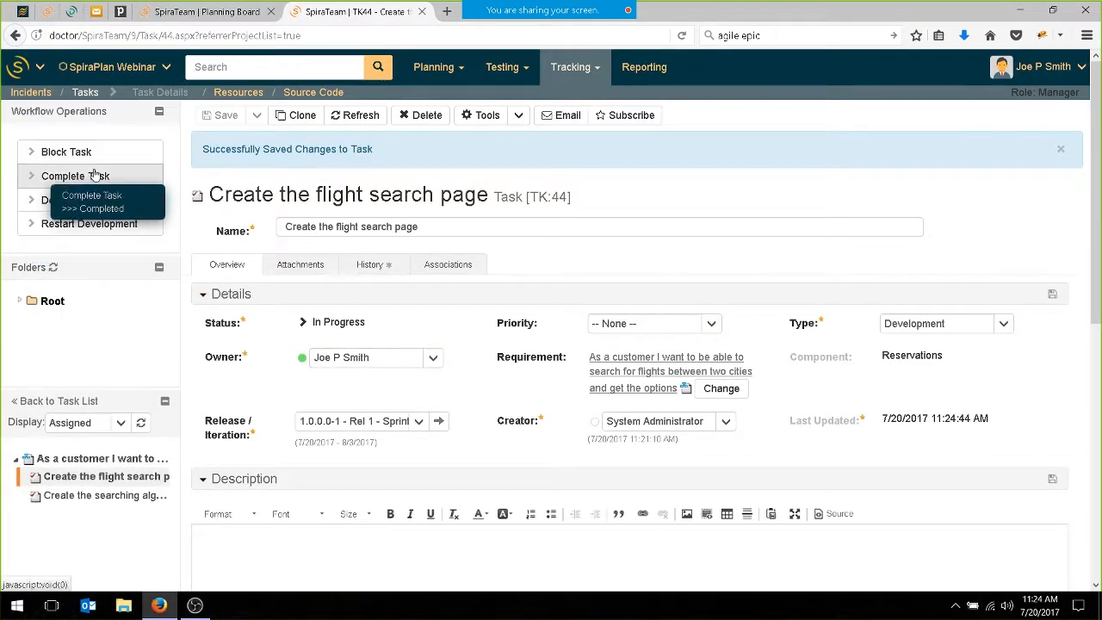
Write the comment "Completed it. The system displays the correct information." on the flight search page task.
scroll(317, 499, "down", 3)
scroll(317, 499, "down", 1)
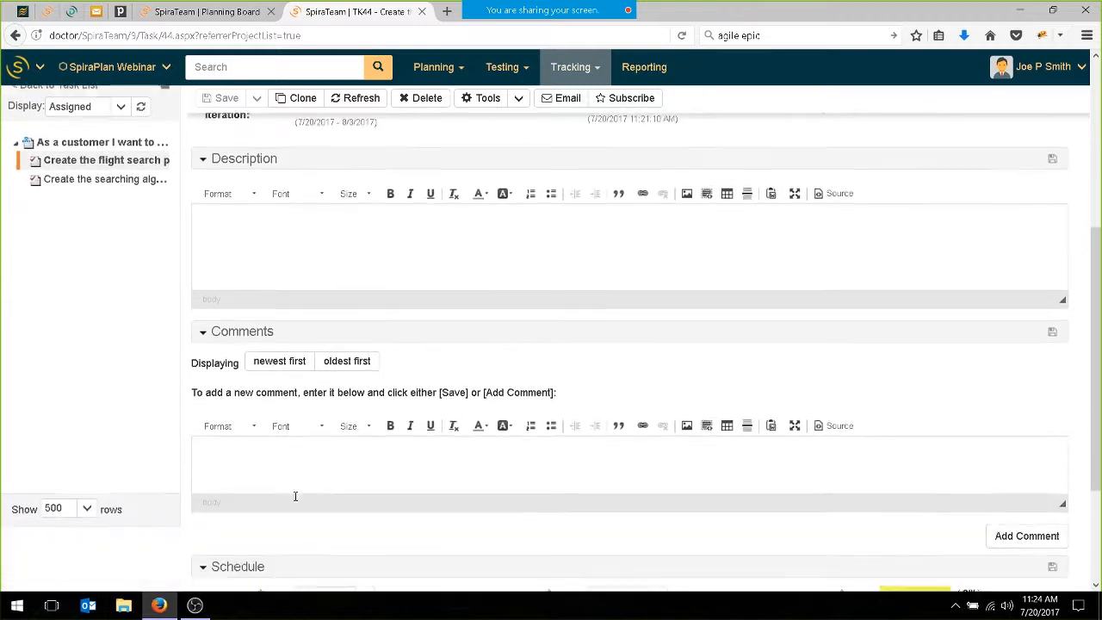
left_click(298, 478)
type("Com")
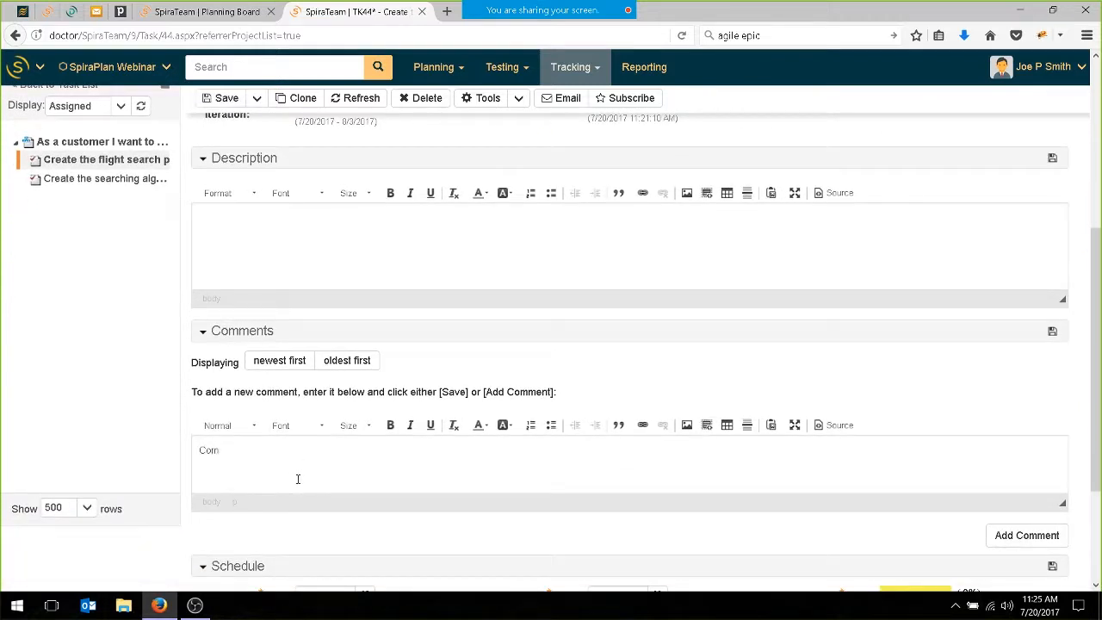
type("pleted it.")
scroll(344, 303, "up", 3)
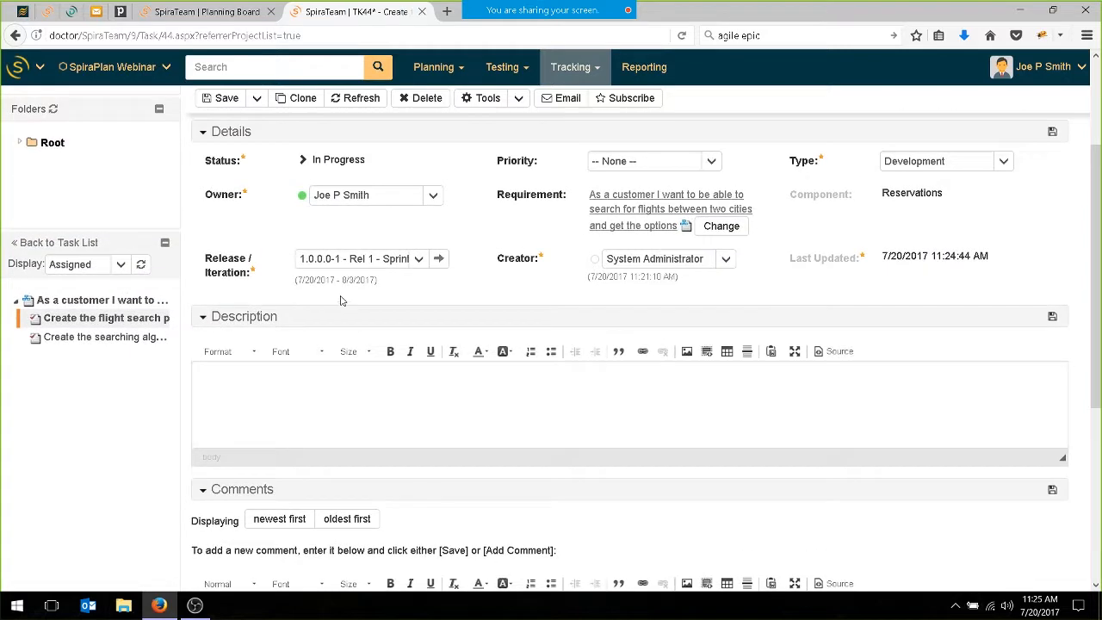
scroll(367, 465, "down", 5)
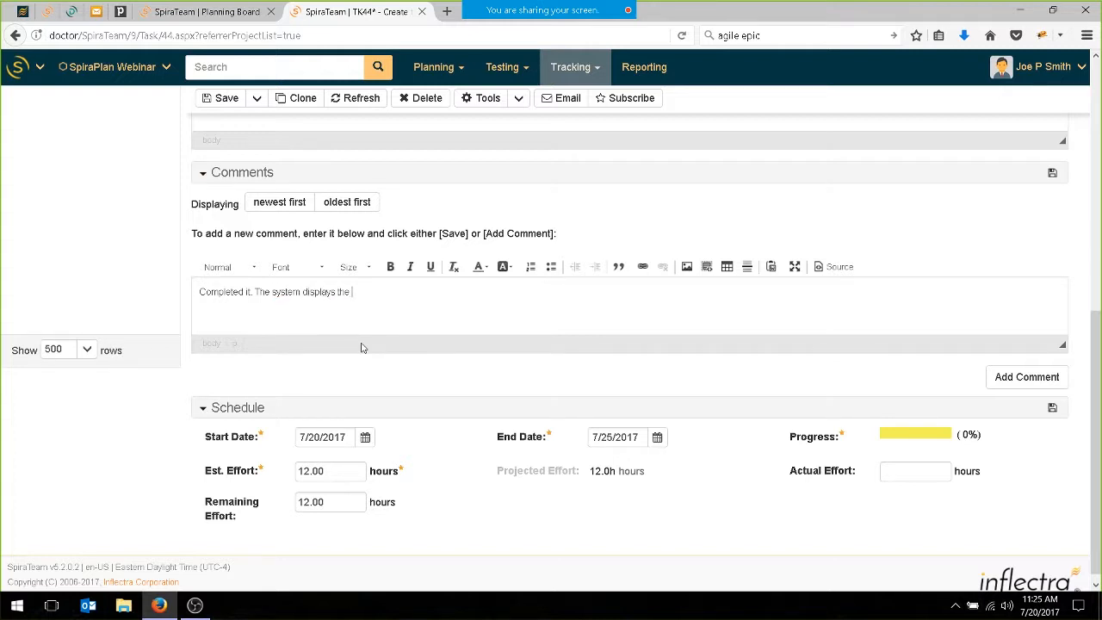
key("BackSpace")
key("BackSpace")
key("BackSpace")
Record 10 hours actual and 0.00 hours remaining effort on the flight search page task, mark it Completed and save.
left_click(937, 473)
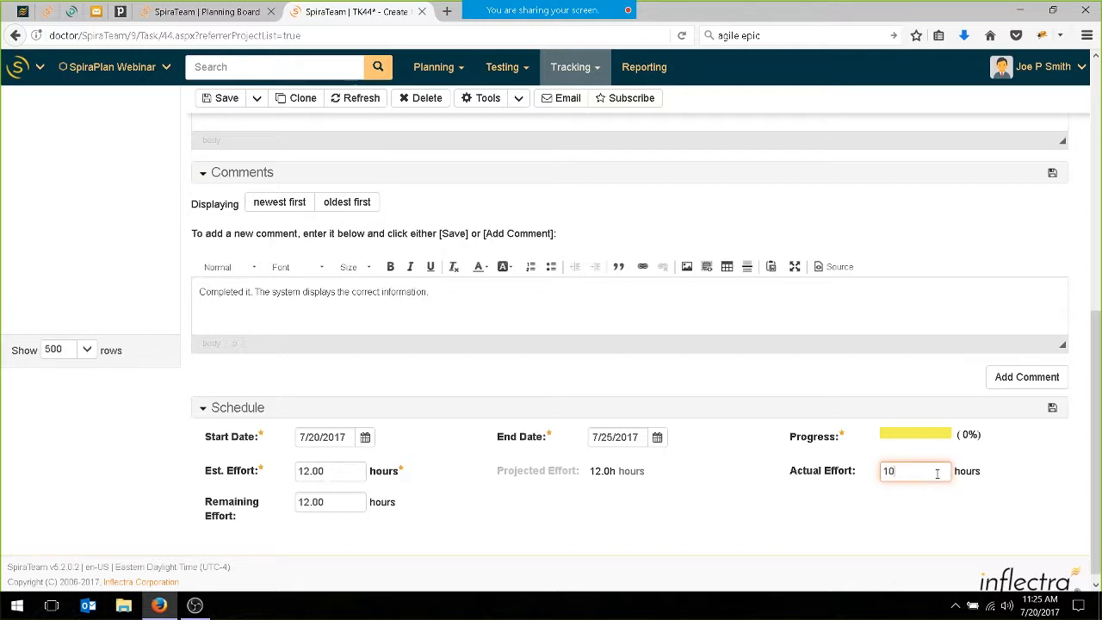
left_click(361, 509)
type("0.00")
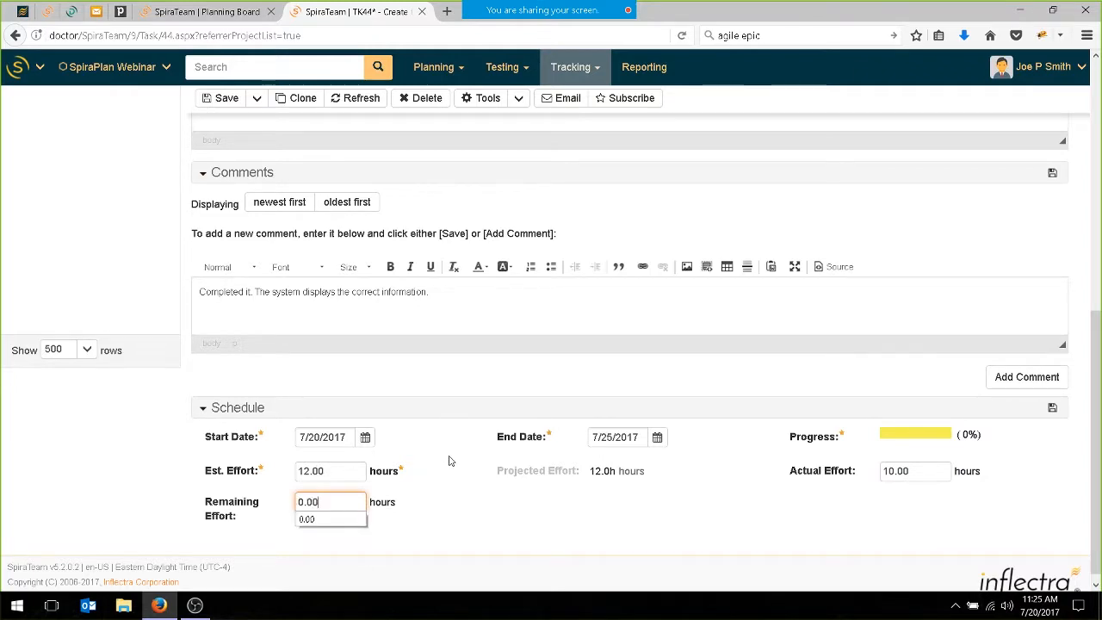
key("Return")
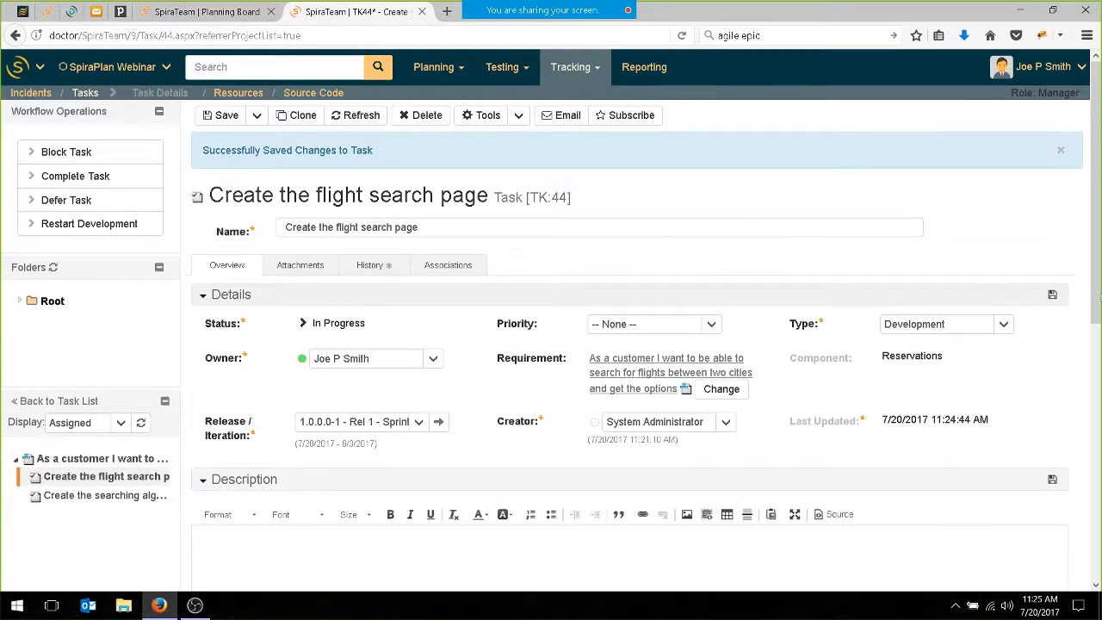
left_click(1052, 295)
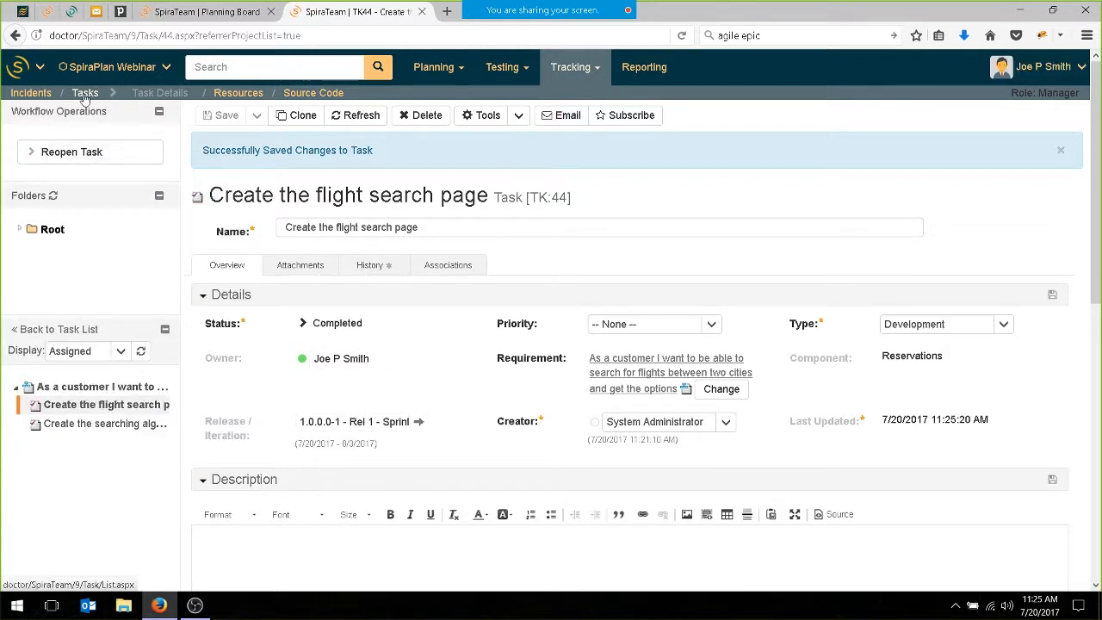
Open the personal timecard to view the effort entry for assigned tasks and incidents.
left_click(39, 72)
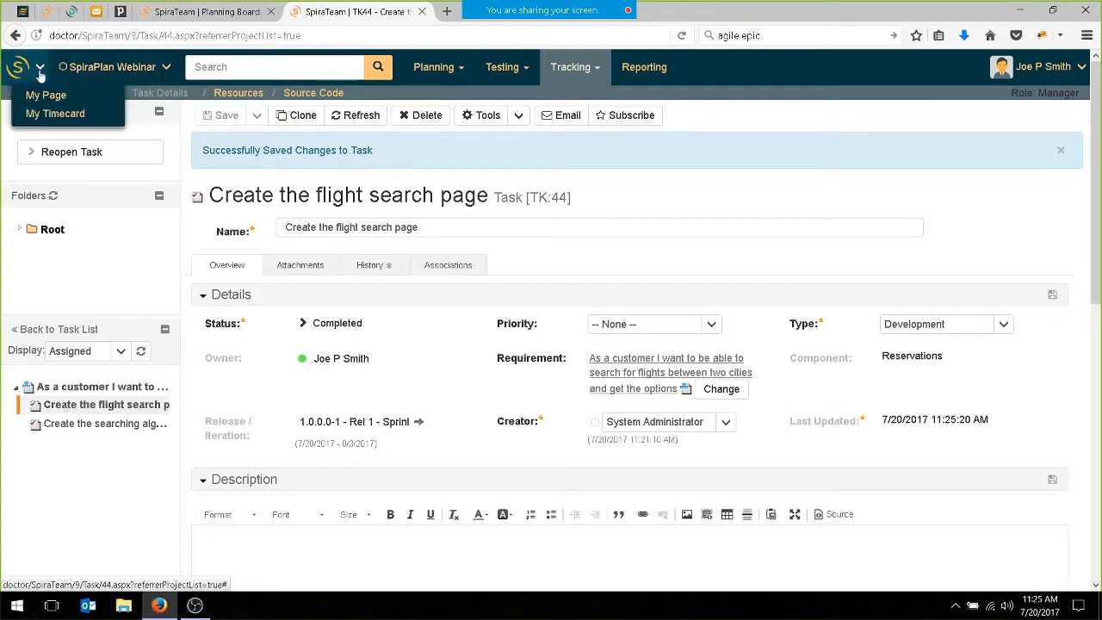
left_click(39, 112)
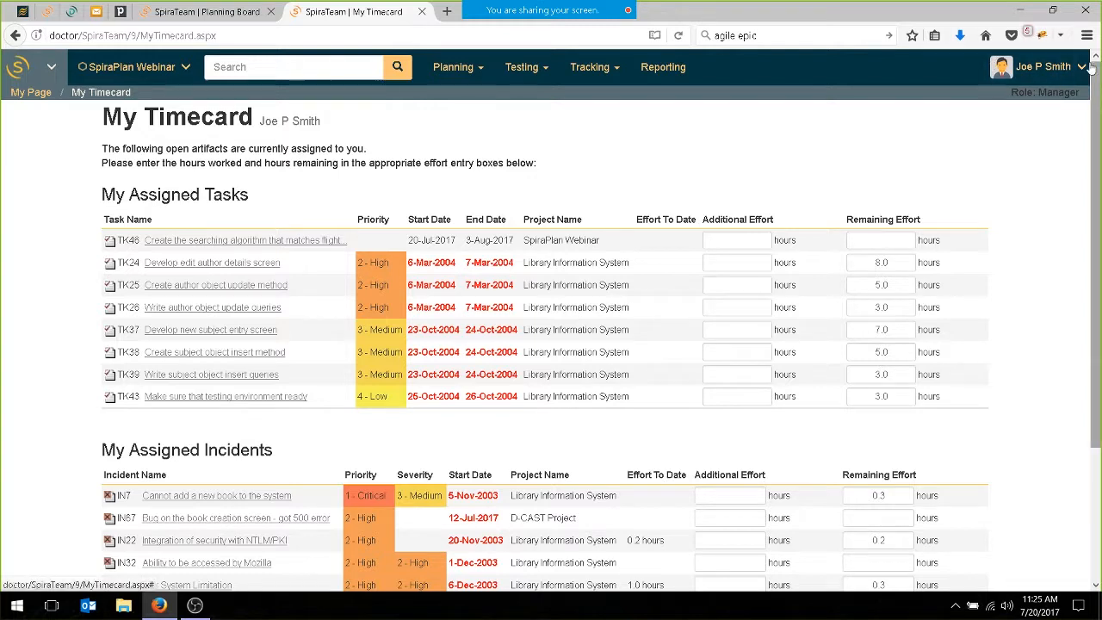
Sign out and sign in as the flight results page task's owner using the saved username and password.
left_click(1040, 66)
left_click(1010, 113)
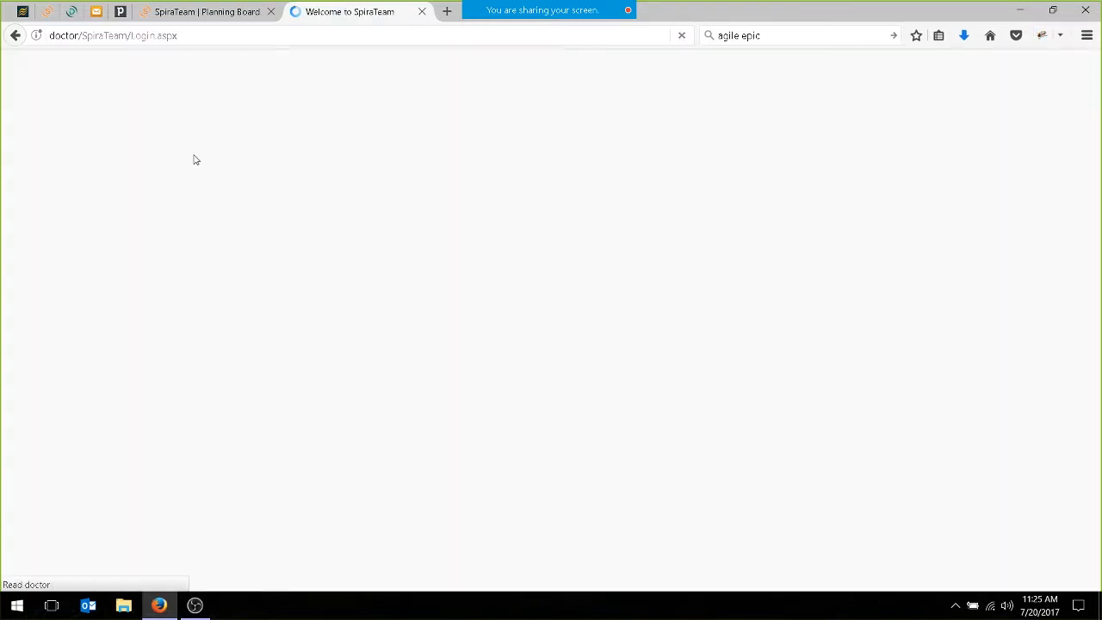
type("f")
left_click(468, 346)
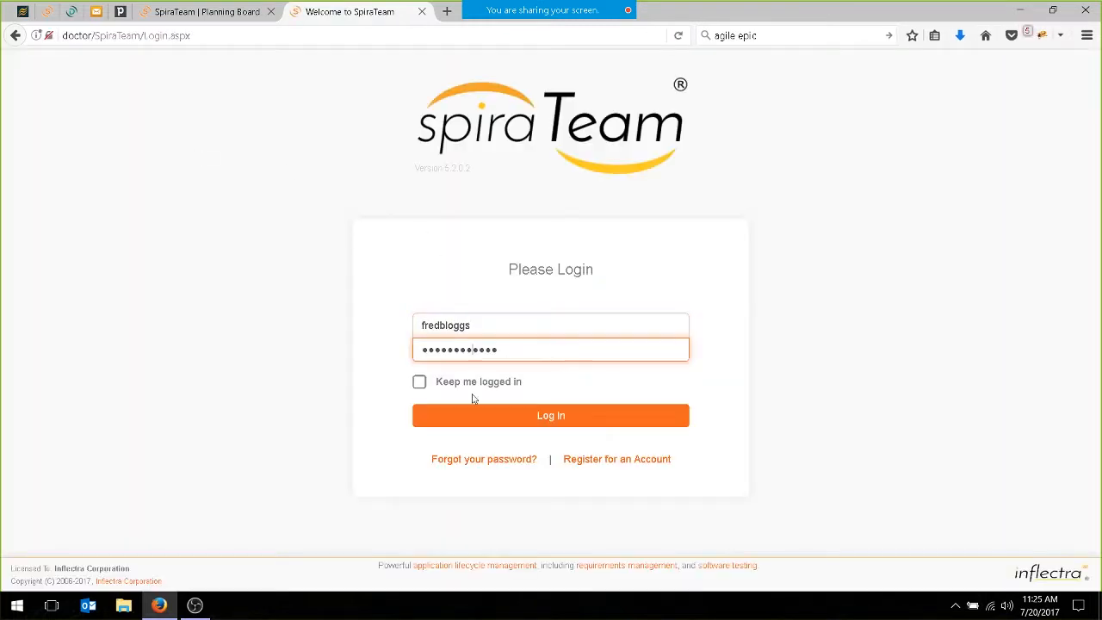
left_click(468, 417)
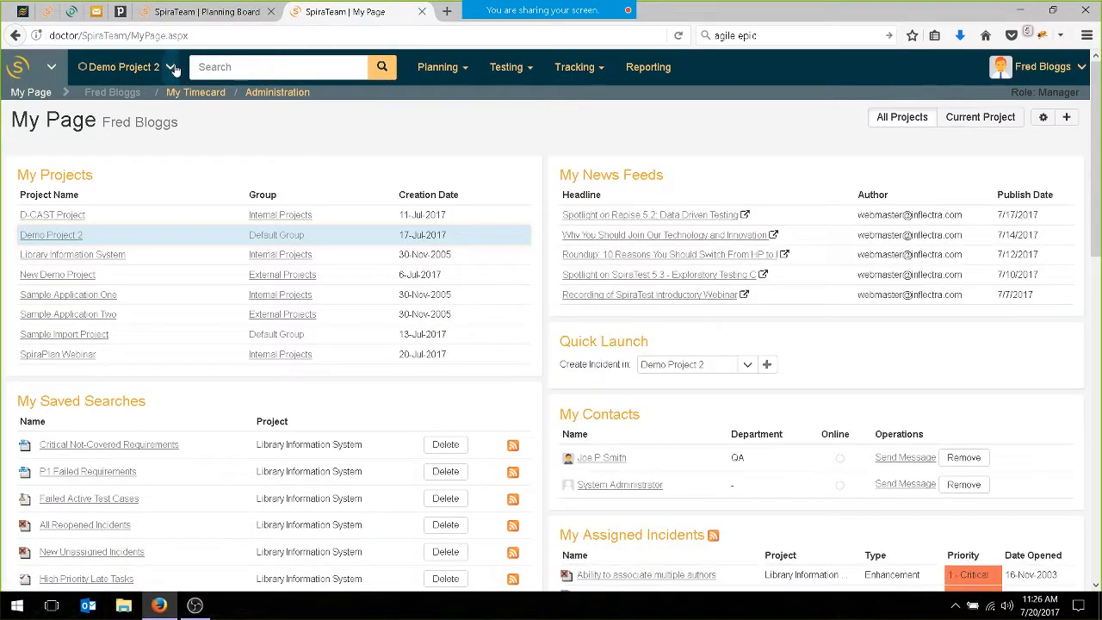
Switch to the SpiraPlan Webinar project and limit My Page to the current project's items.
left_click(129, 68)
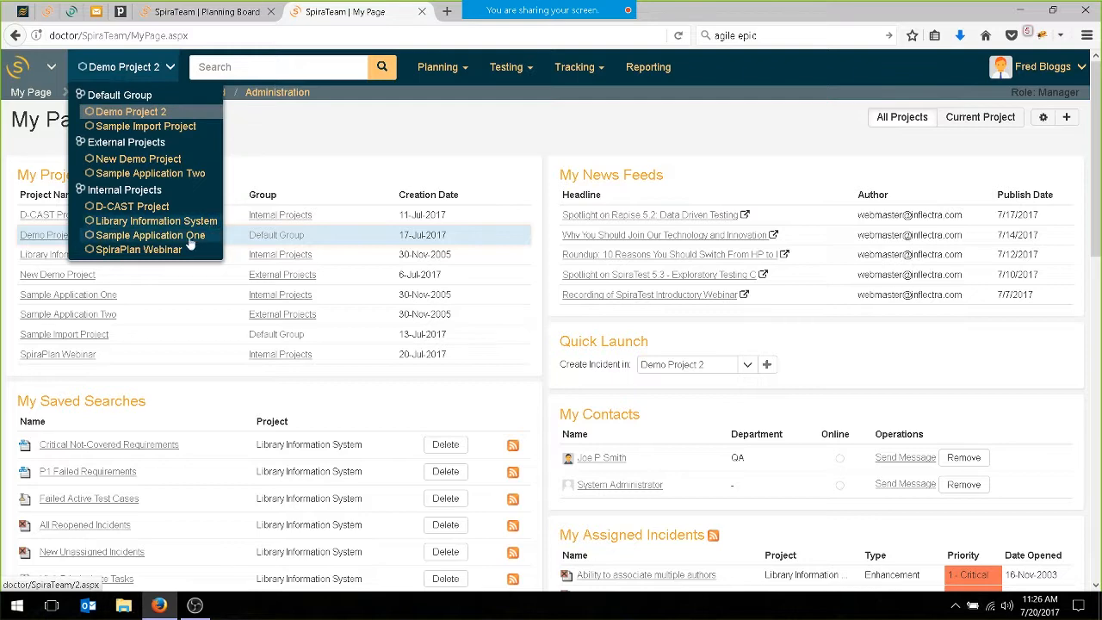
left_click(152, 249)
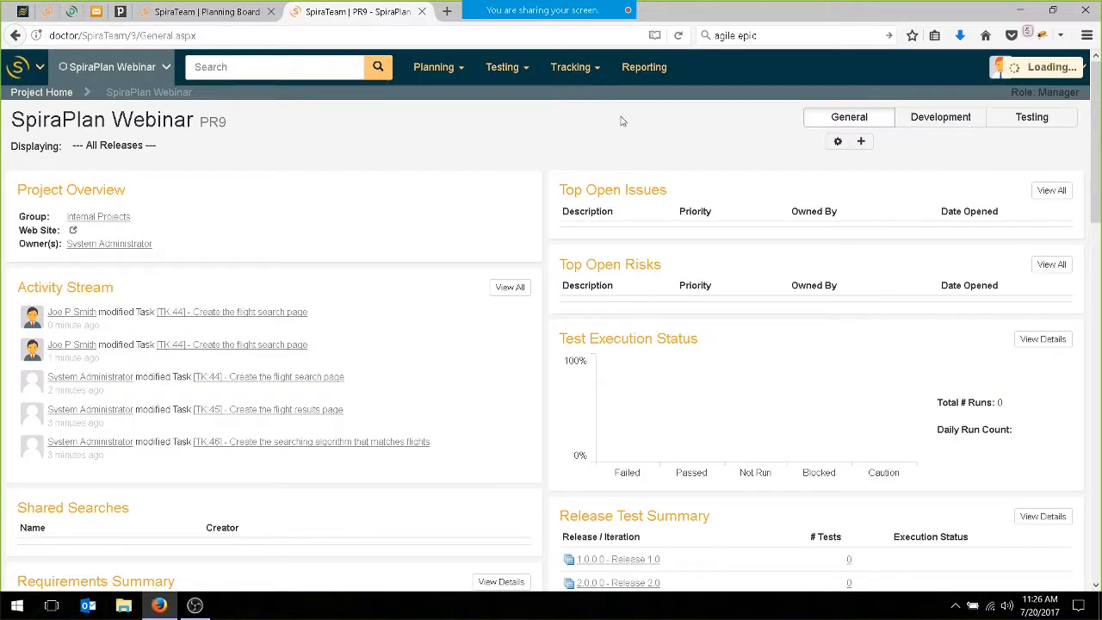
left_click(7, 73)
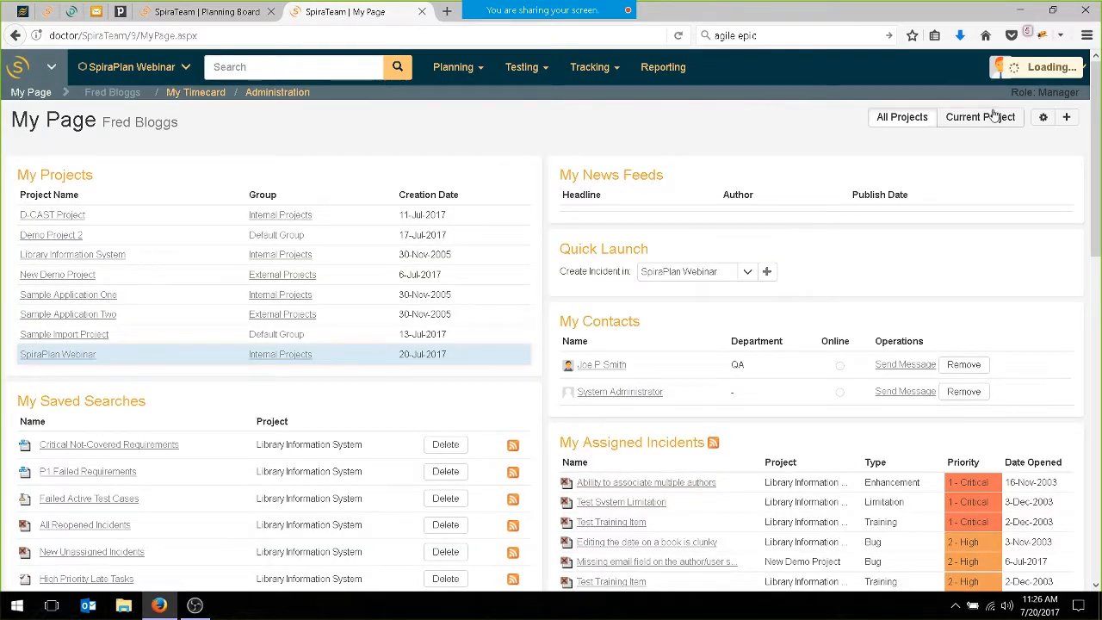
left_click(1016, 117)
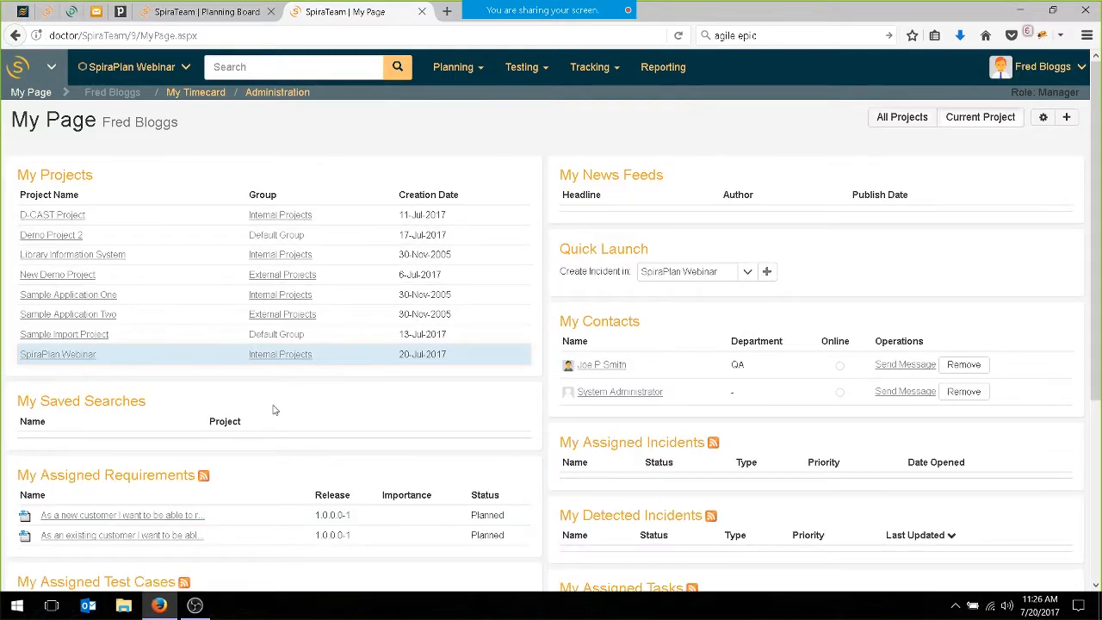
Open the assigned flight results page task, start it with status In Progress and try to save the change.
scroll(310, 379, "down", 5)
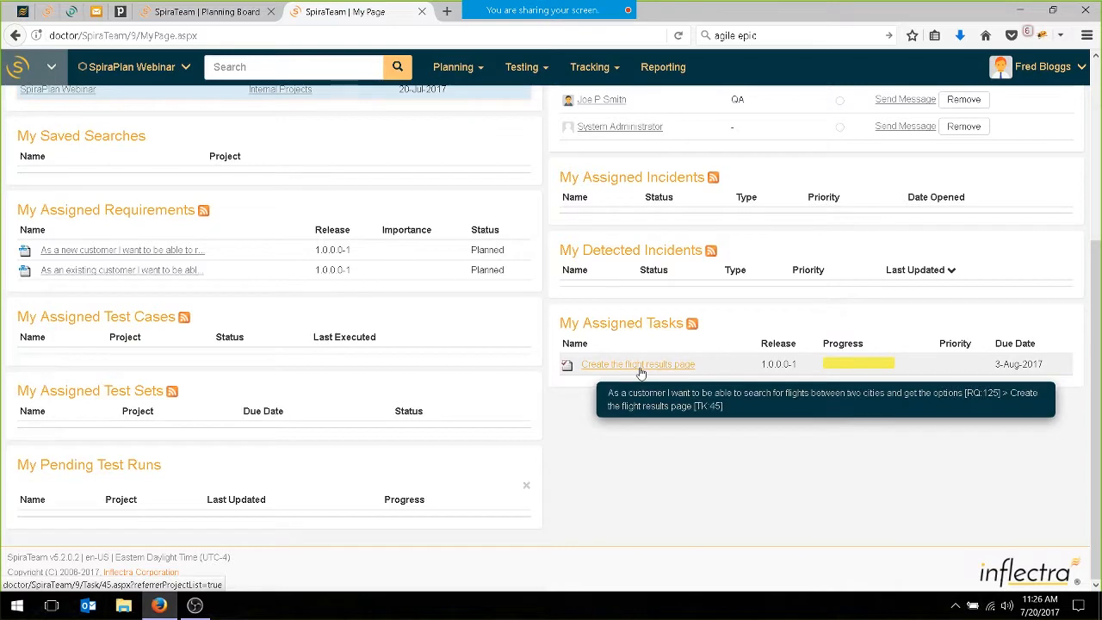
left_click(640, 369)
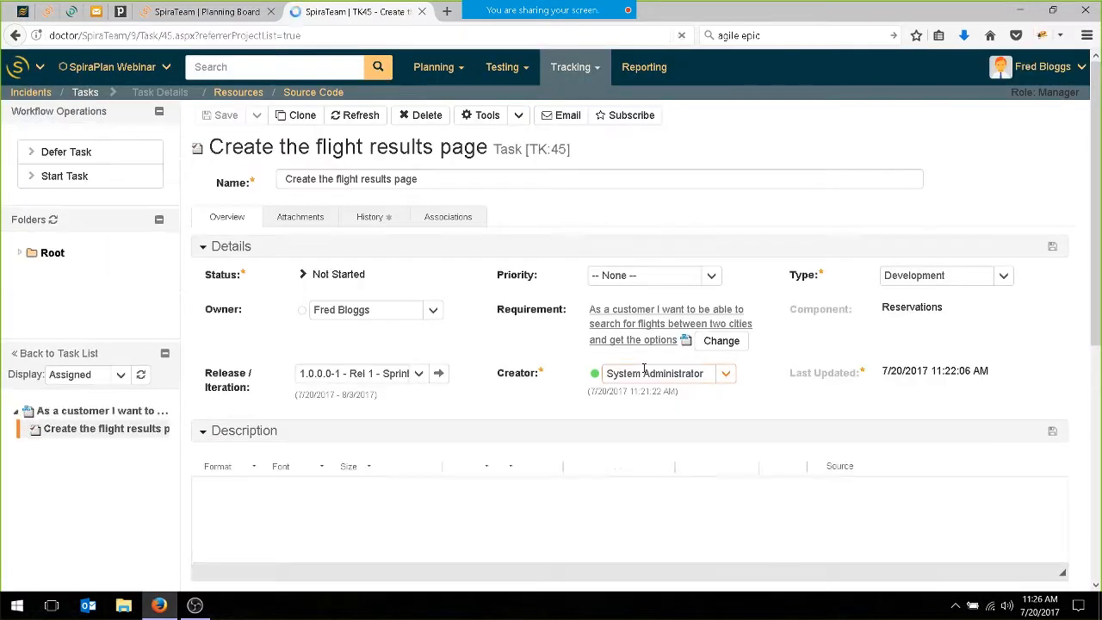
left_click(140, 177)
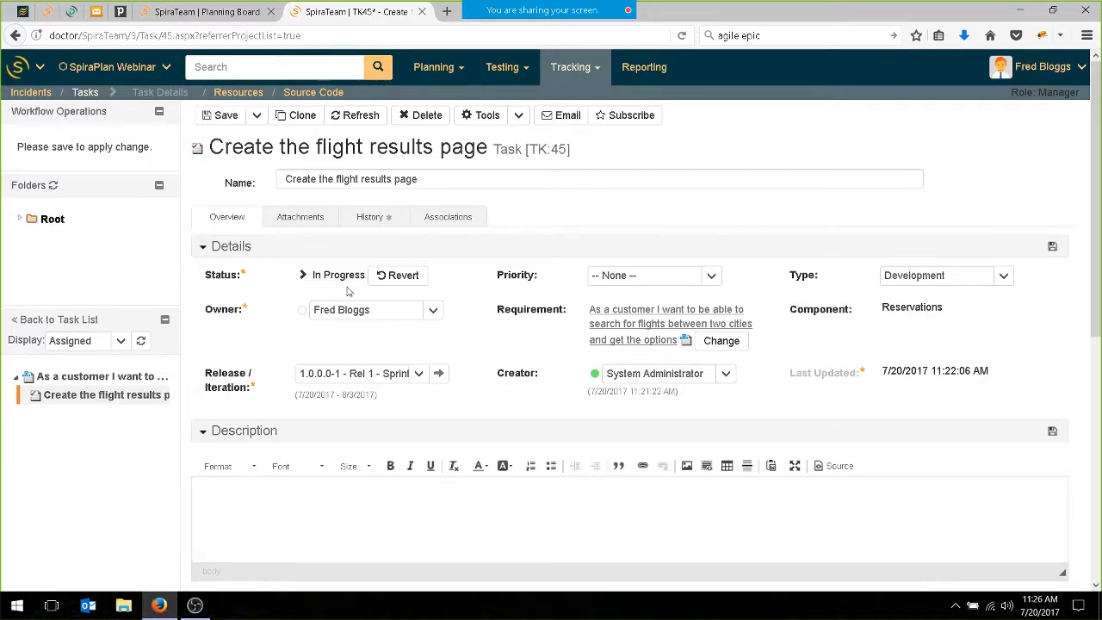
left_click(1054, 247)
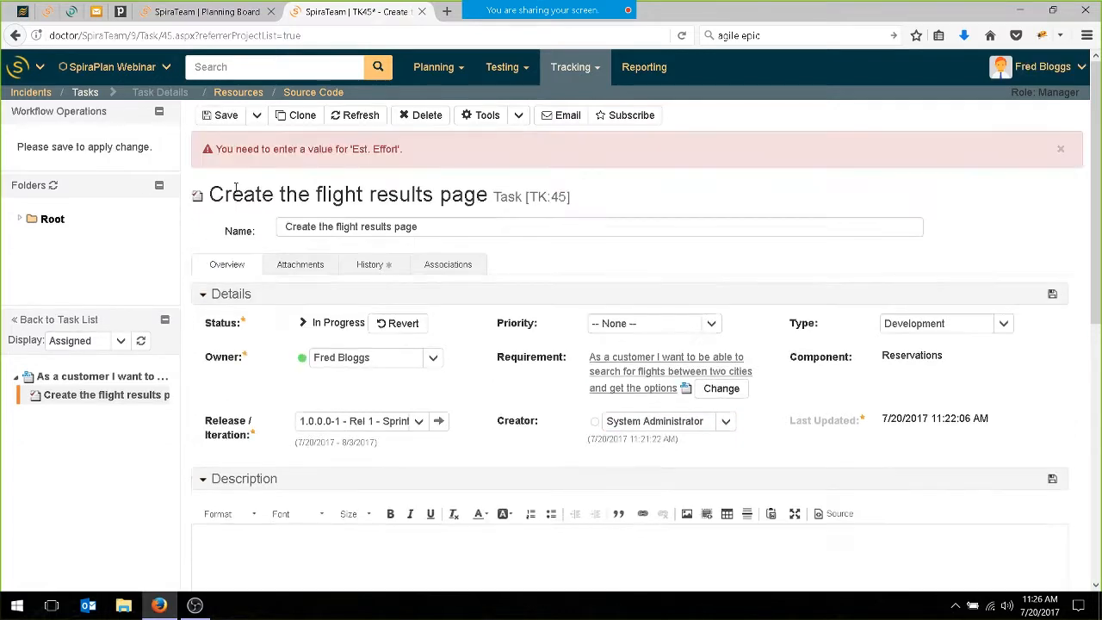
Set the flight results page task's estimated effort to 8.00, actual effort to 0 and remaining effort to 8 hours, and save.
scroll(413, 414, "down", 6)
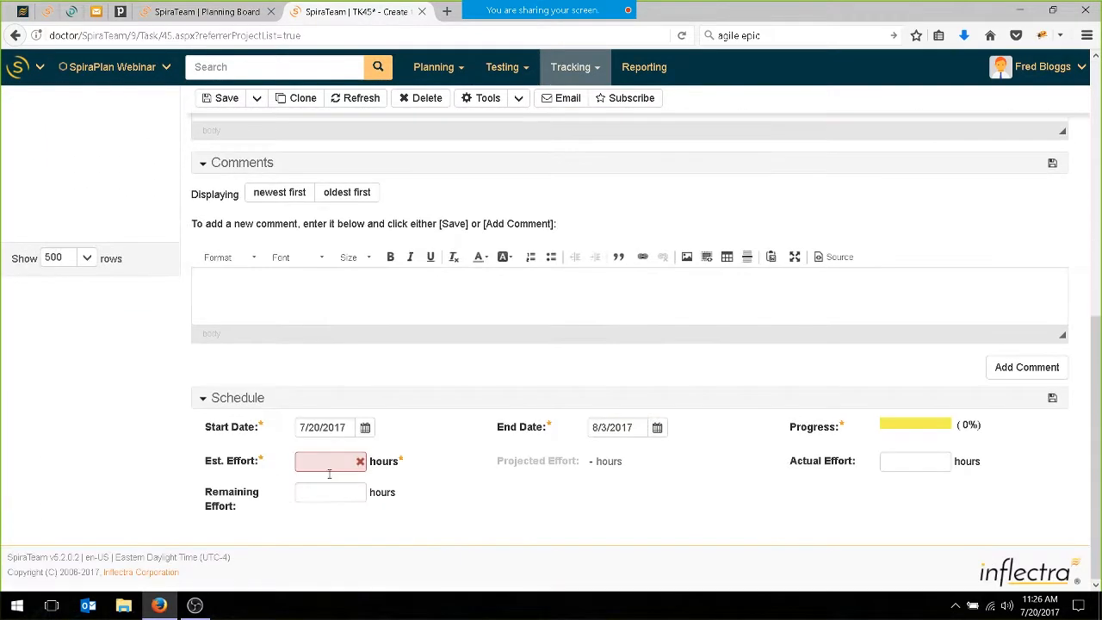
left_click(331, 458)
type("8.00")
left_click(918, 463)
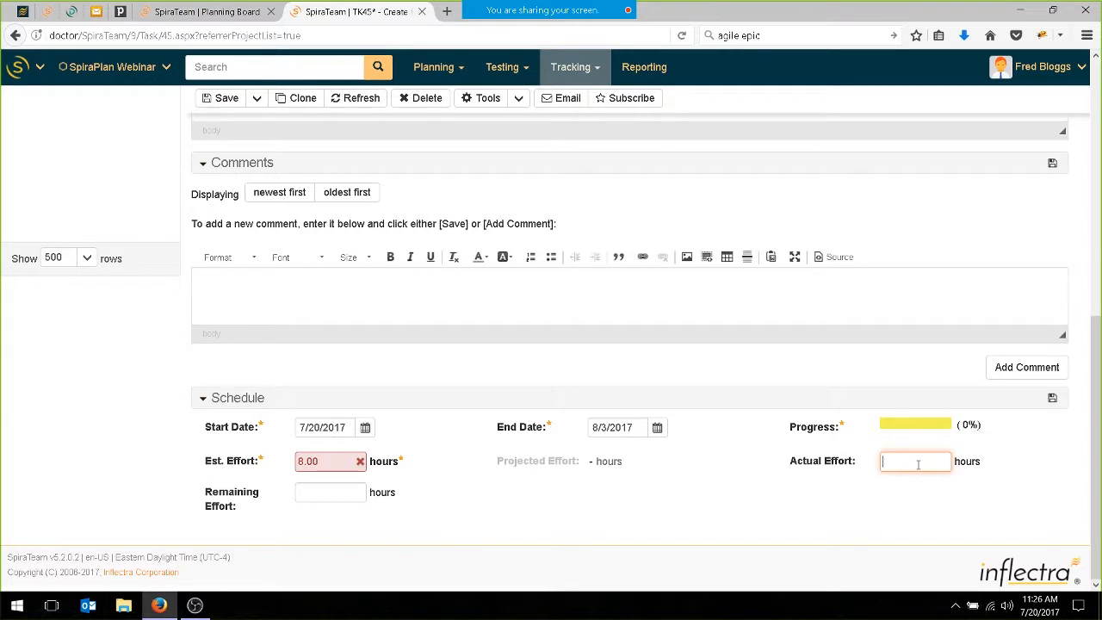
type("0")
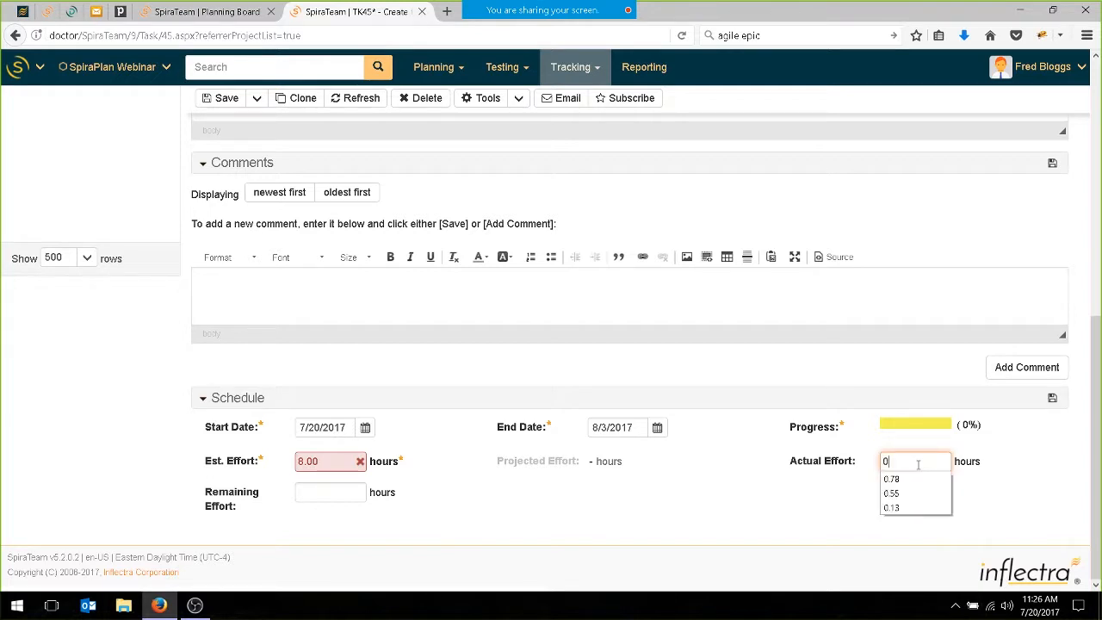
left_click(362, 496)
type("8")
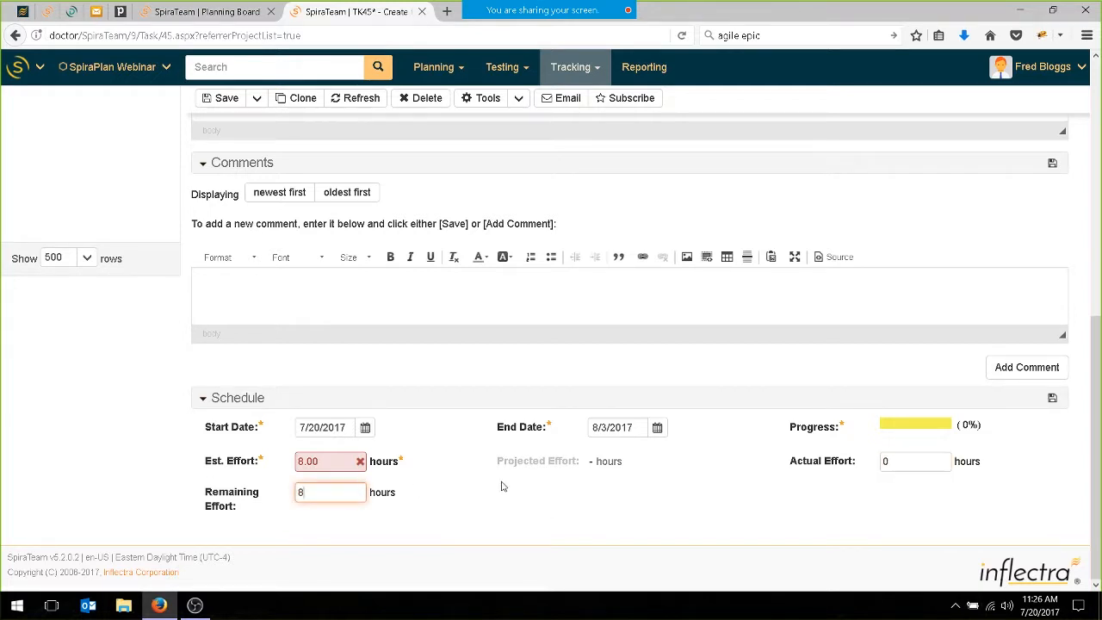
left_click(1052, 399)
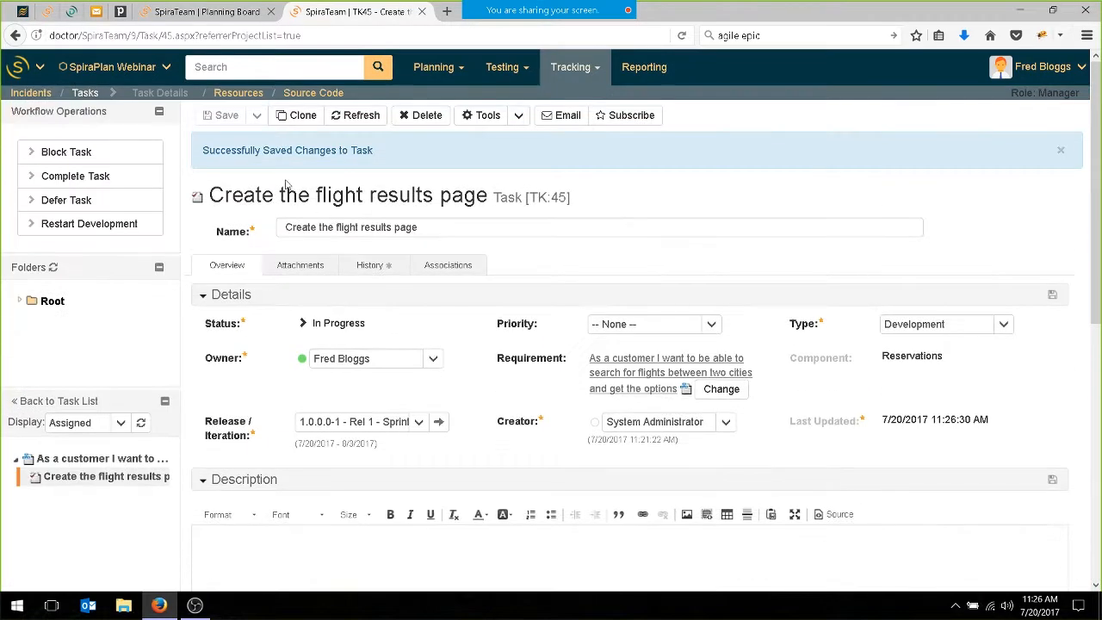
Complete the flight results page task with 9.00 hours actual and 0.00 hours remaining effort, and save.
left_click(112, 176)
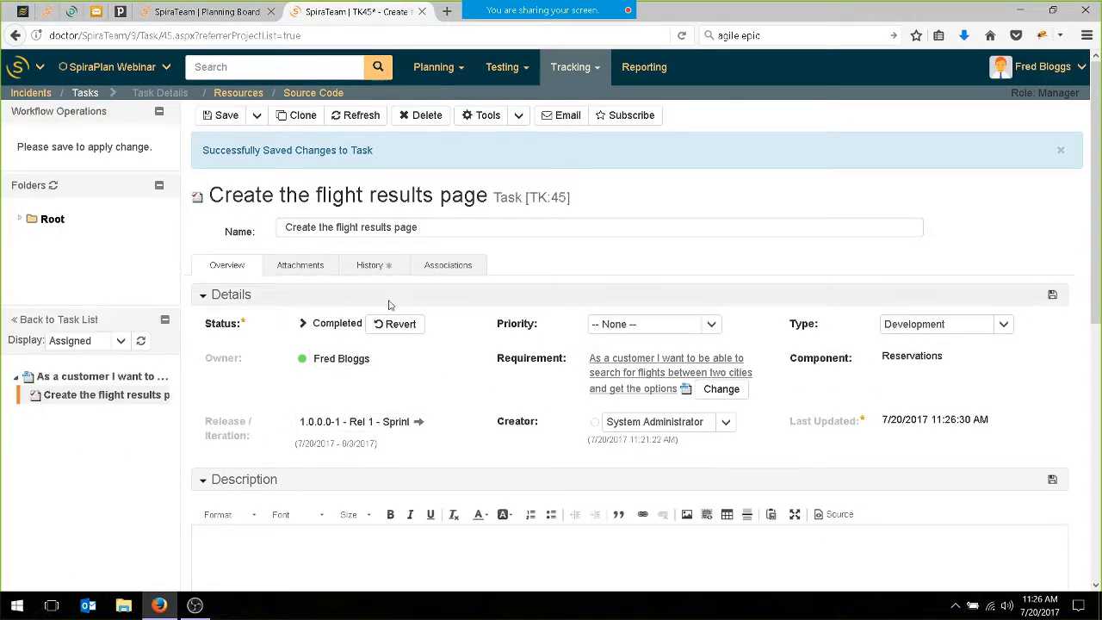
scroll(369, 322, "down", 3)
scroll(369, 323, "down", 5)
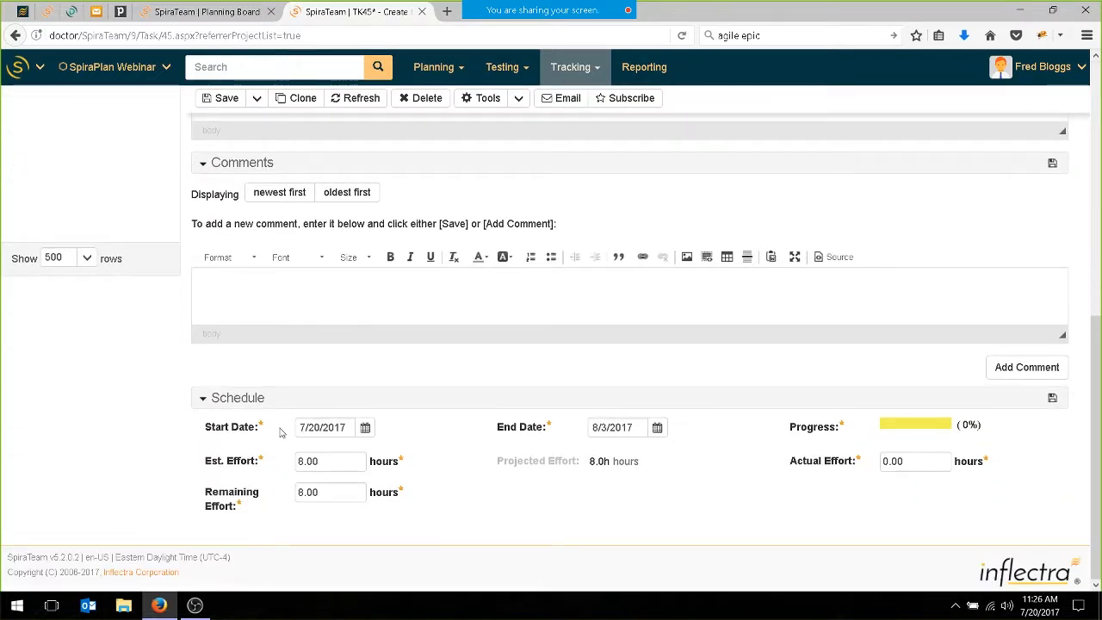
left_click(921, 461)
type("9.00")
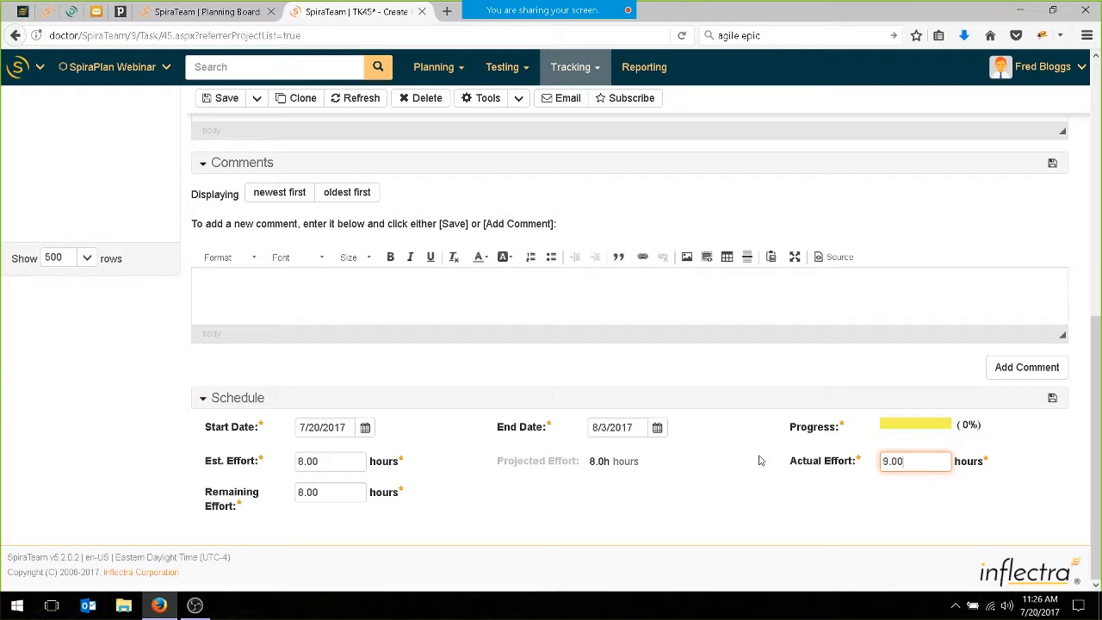
left_click(334, 489)
type("0.00")
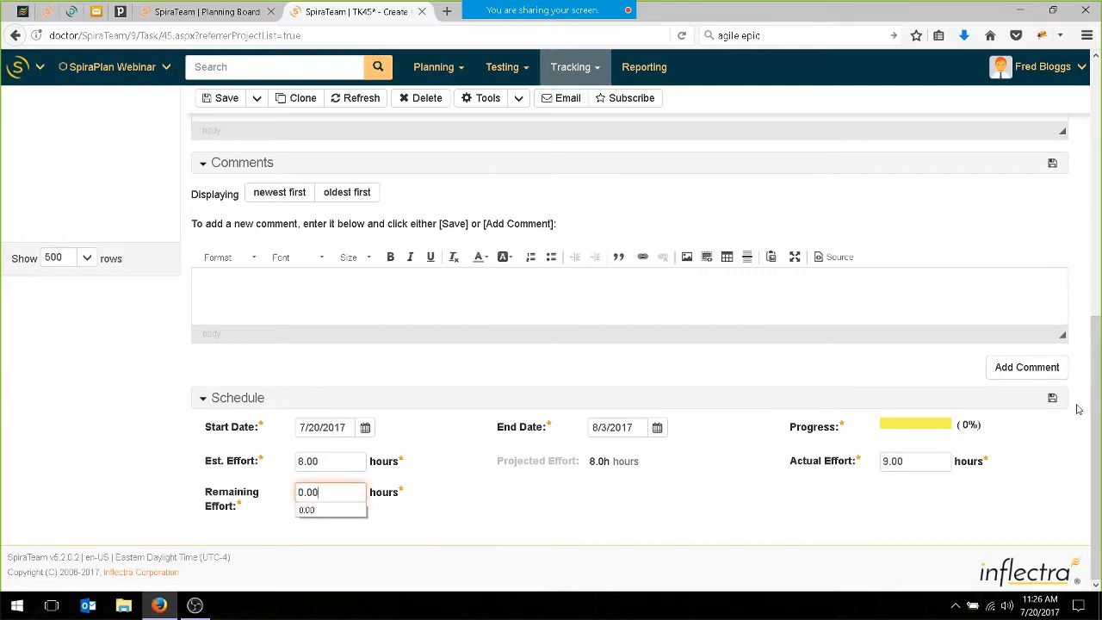
left_click(1052, 398)
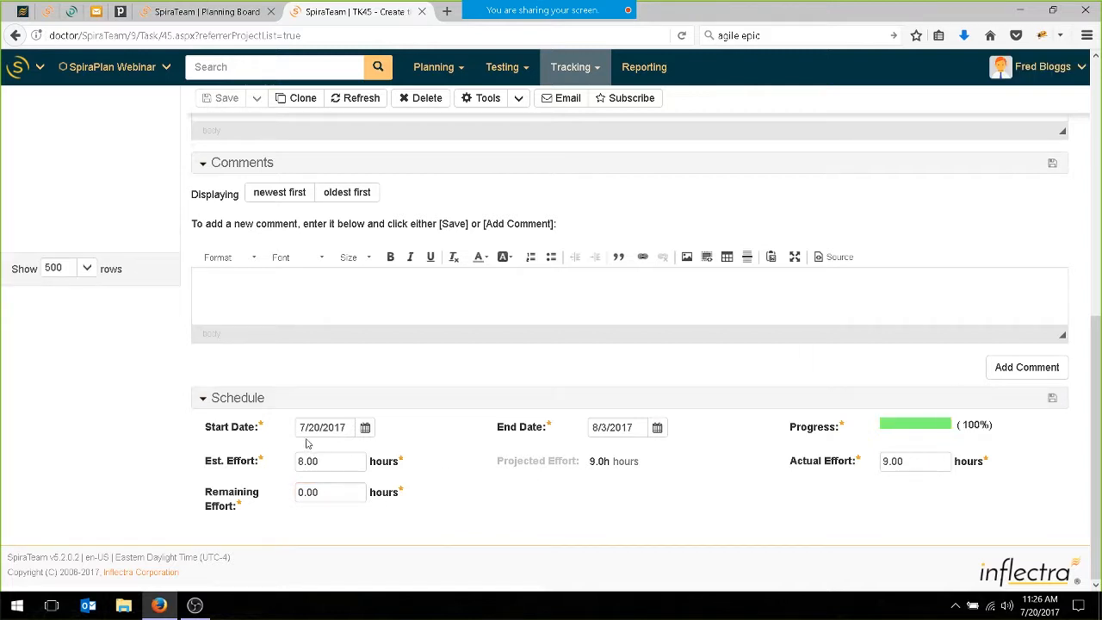
left_click(337, 463)
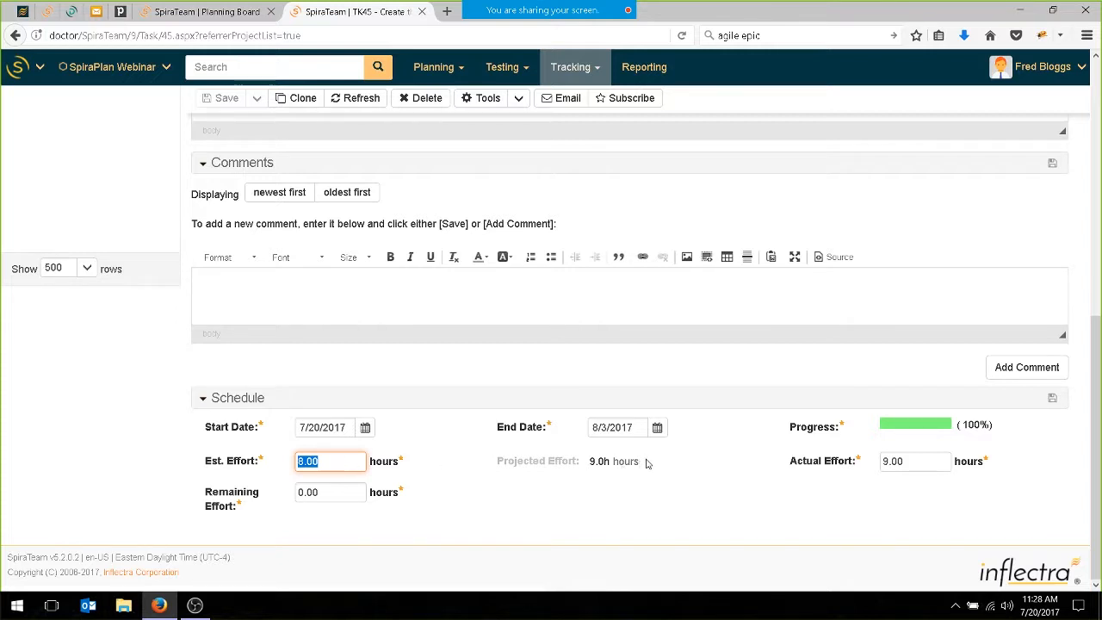
key("ctrl+s")
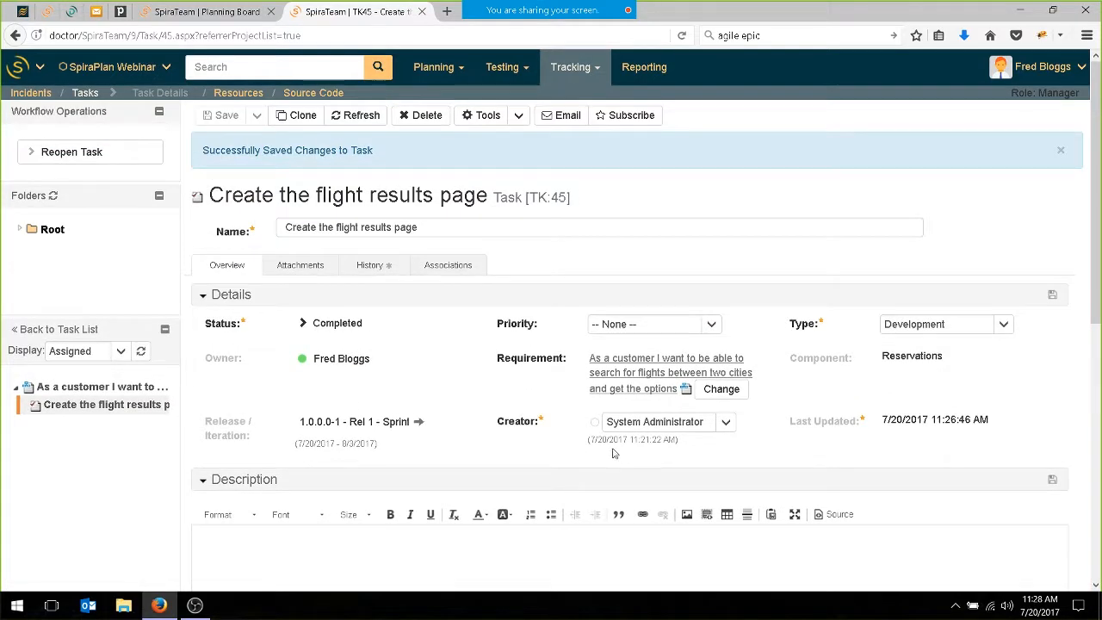
Sign out and sign back in as the system administrator using the saved username and password.
left_click(1082, 71)
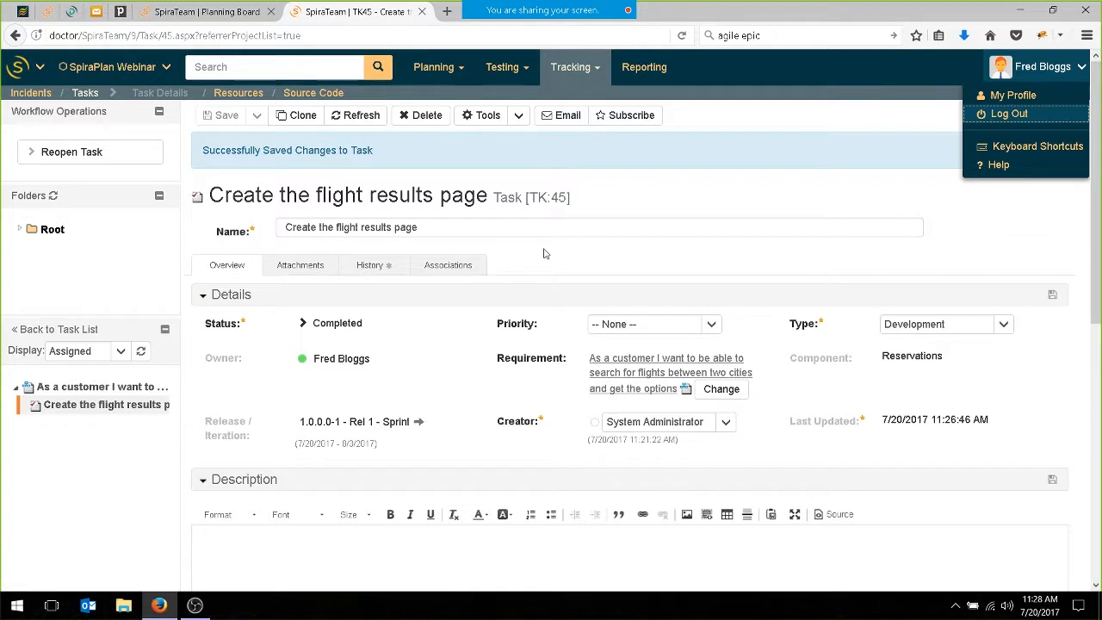
left_click(1005, 114)
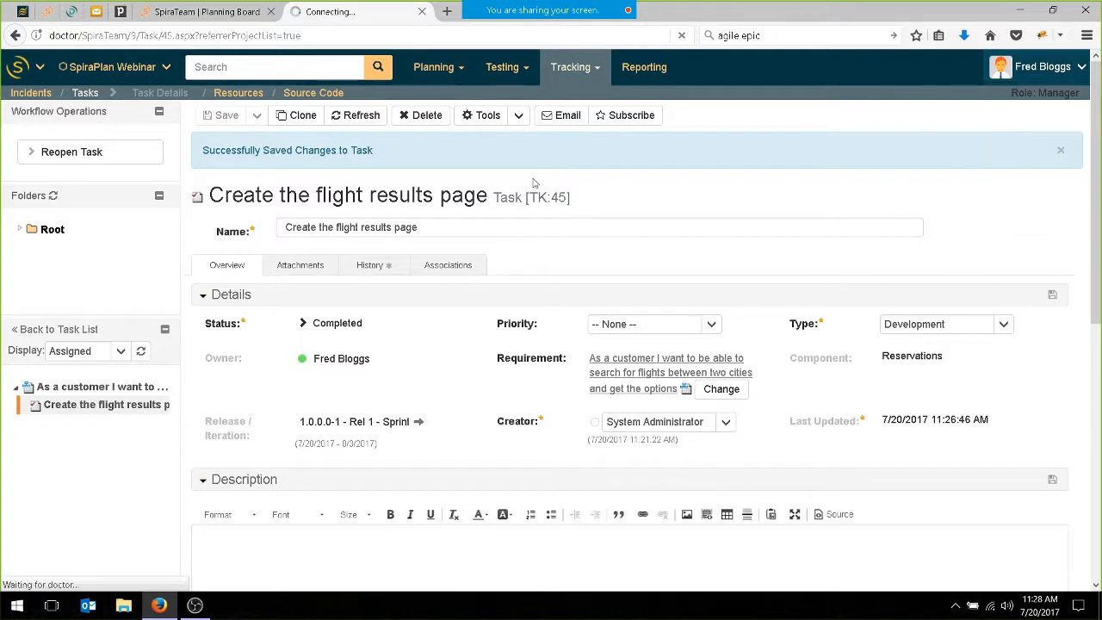
left_click(470, 319)
left_click(465, 346)
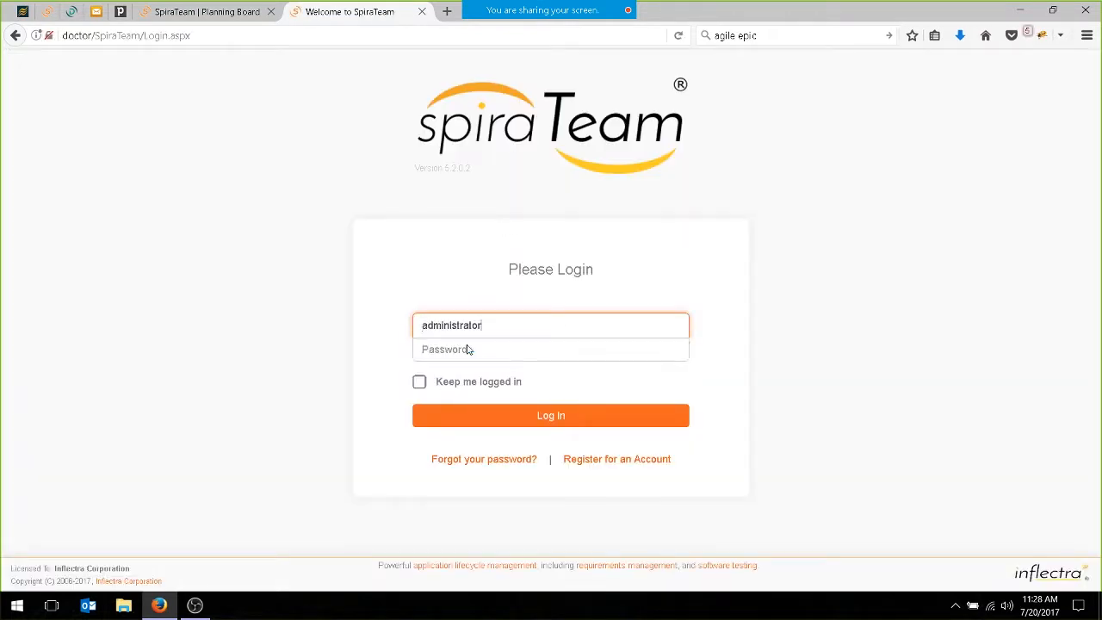
left_click(535, 414)
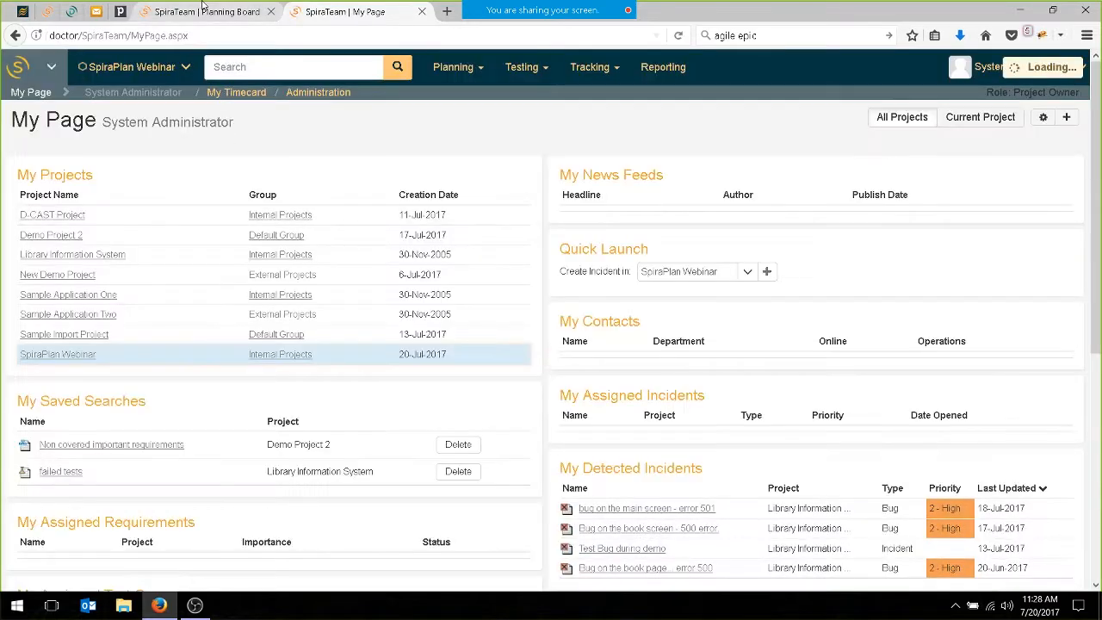
Refresh the Sprint 1 planning board with tasks shown and open the flight-matching search algorithm task in a separate tab.
left_click(206, 8)
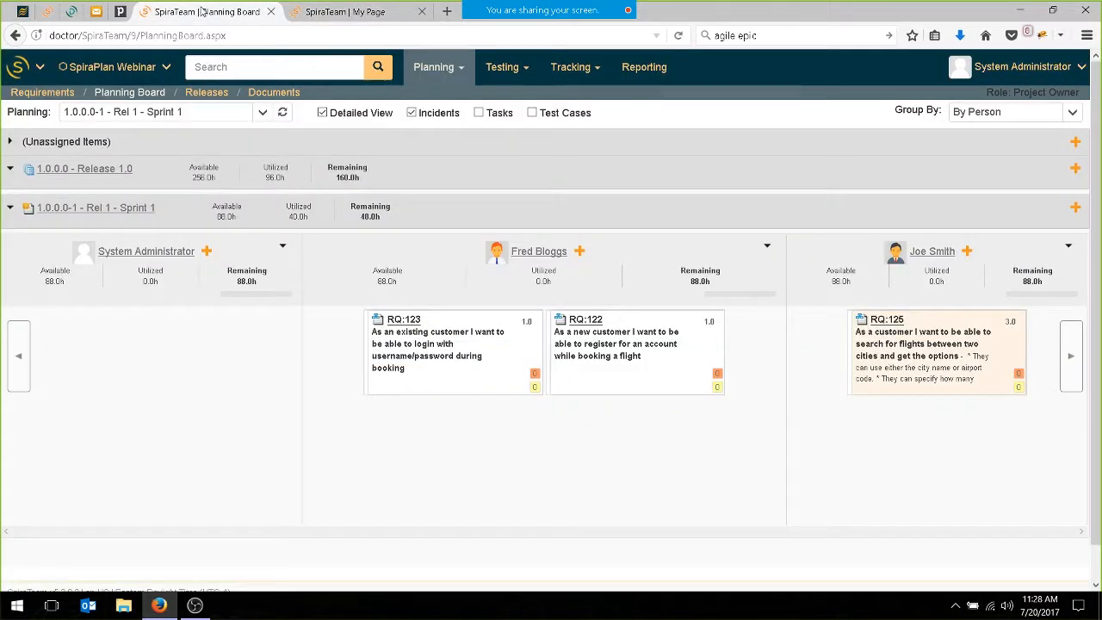
key("F5")
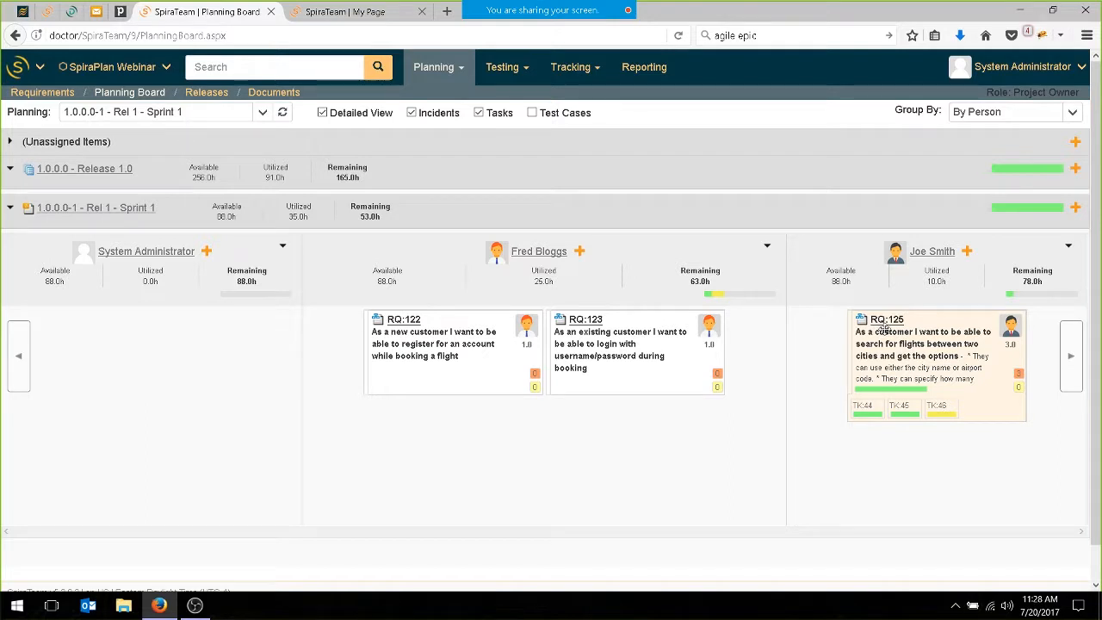
middle_click(939, 407)
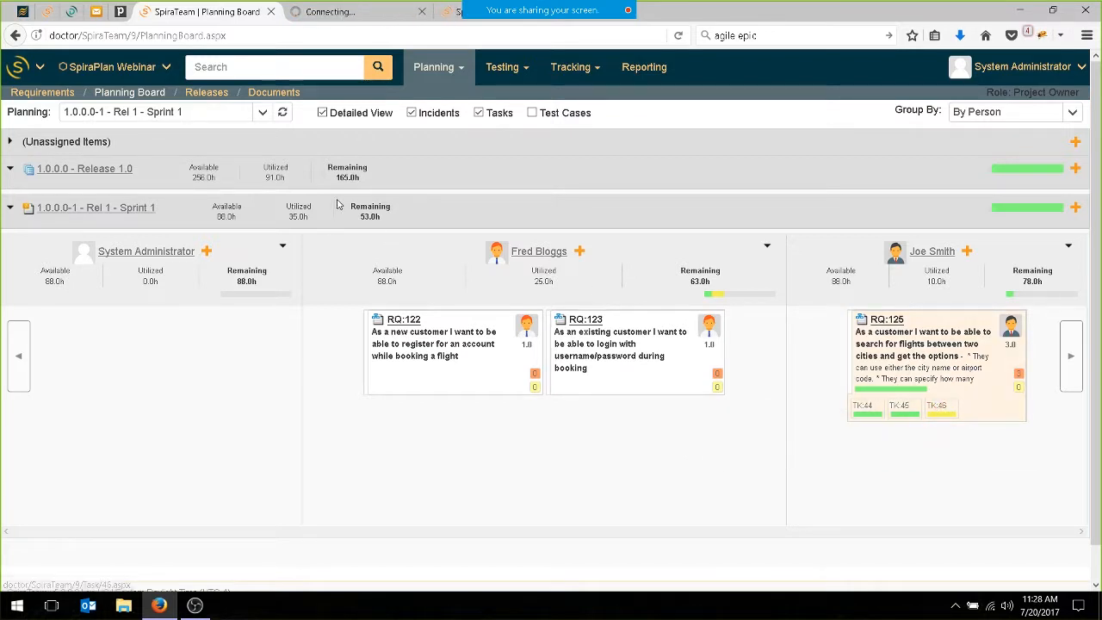
left_click(325, 10)
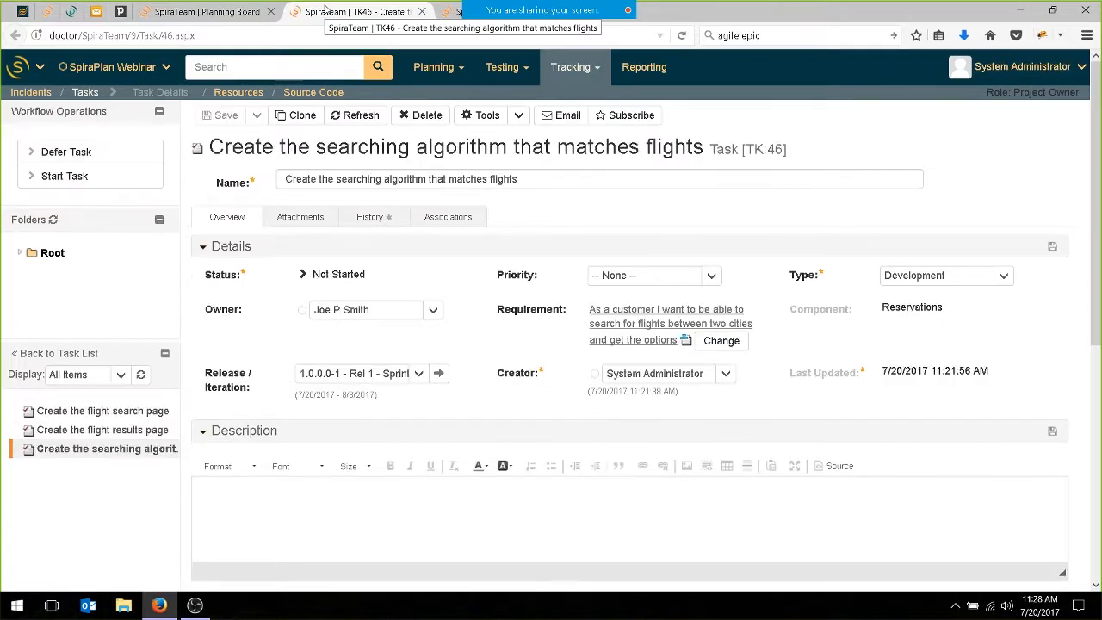
Set the search algorithm task's estimated effort to 20 hours in its schedule.
scroll(310, 275, "down", 5)
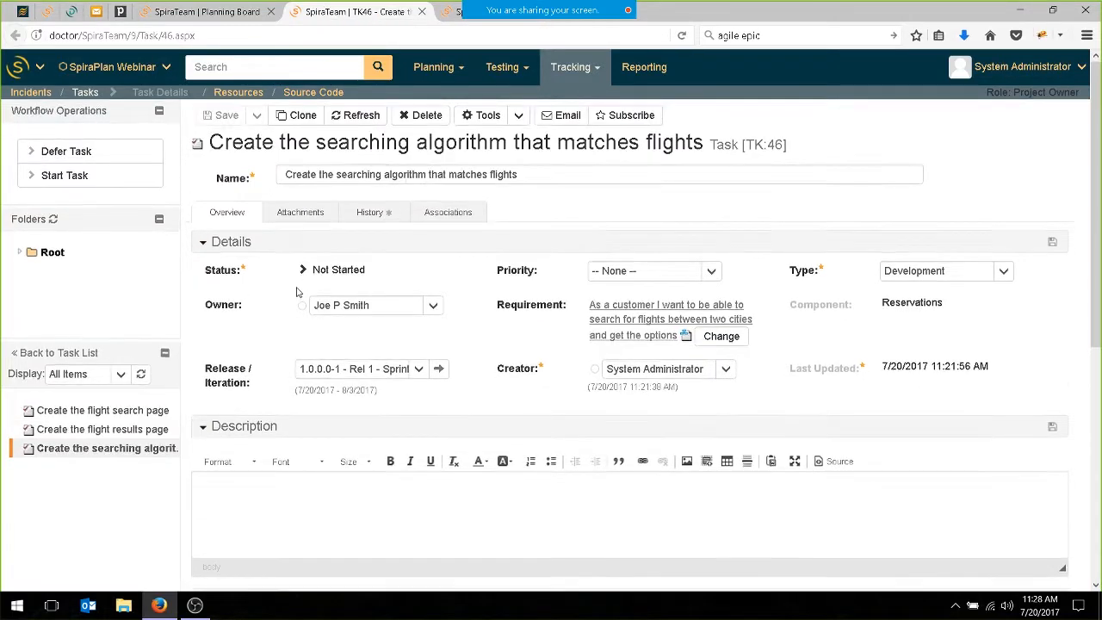
left_click(314, 489)
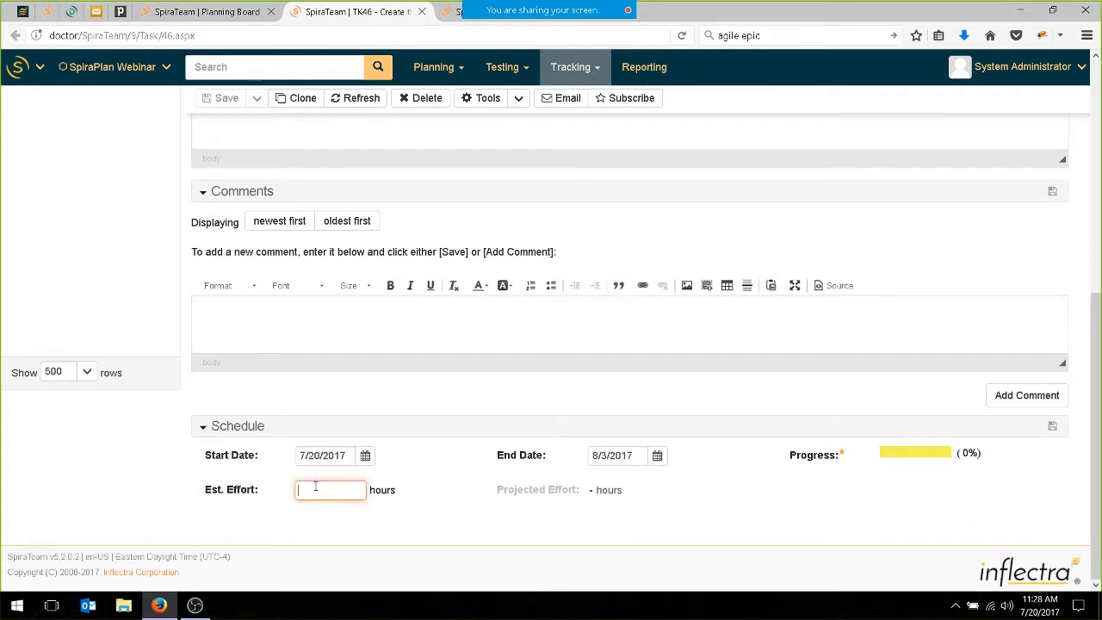
type("1")
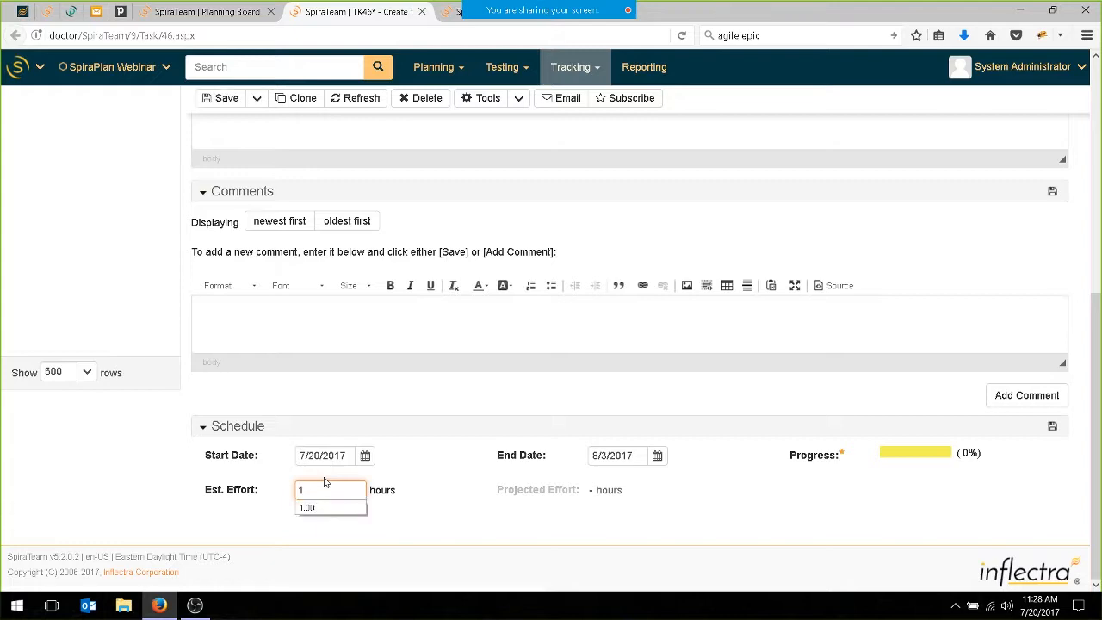
scroll(401, 328, "up", 5)
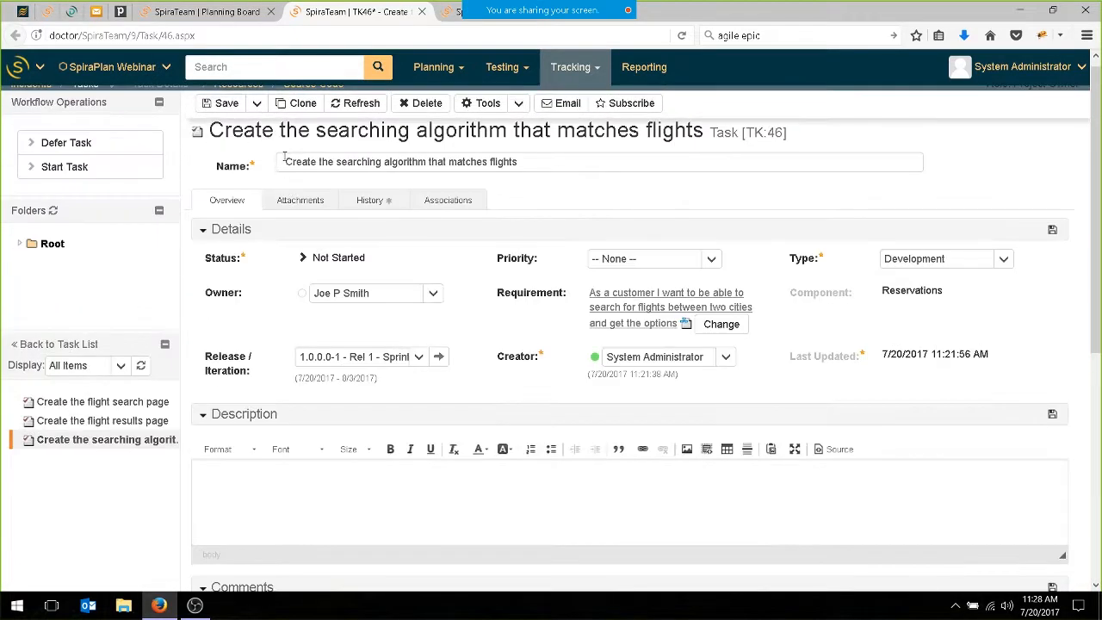
scroll(353, 430, "down", 5)
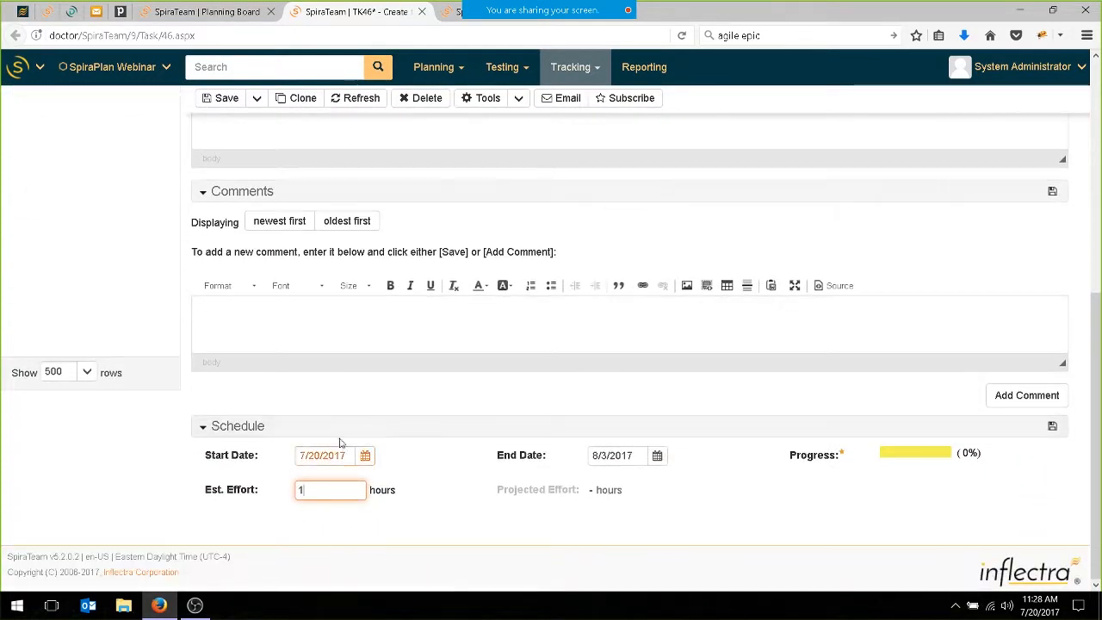
type("=2")
key("BackSpace")
key("BackSpace")
key("BackSpace")
type("20")
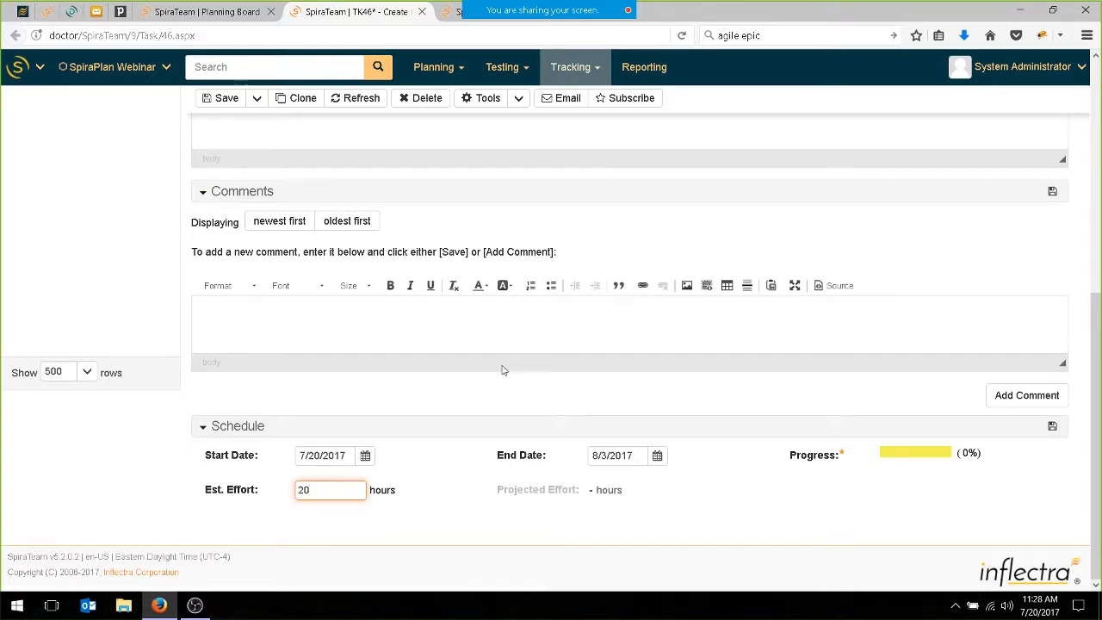
Set the search algorithm task's start date to 07/24/2017 and its end date to 07/28/2017.
left_click(366, 455)
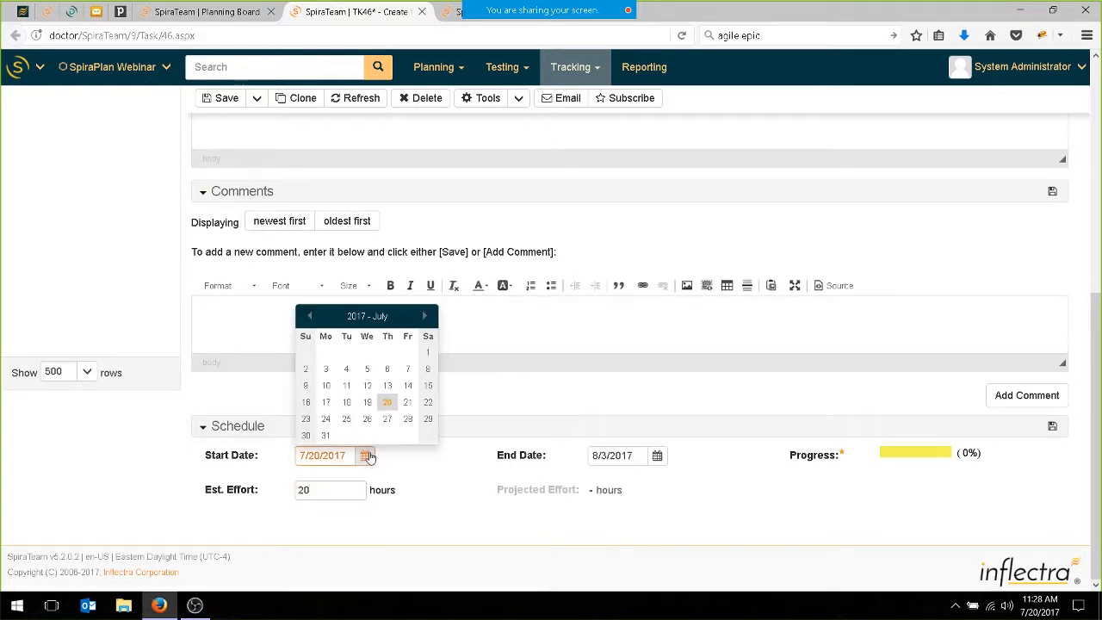
left_click(329, 420)
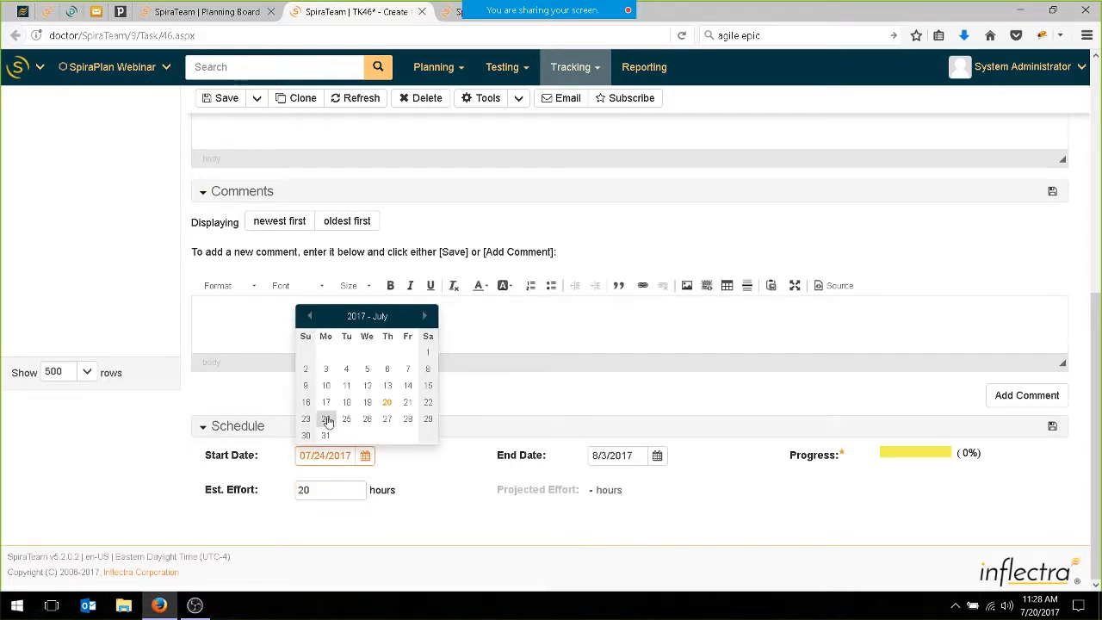
left_click(658, 455)
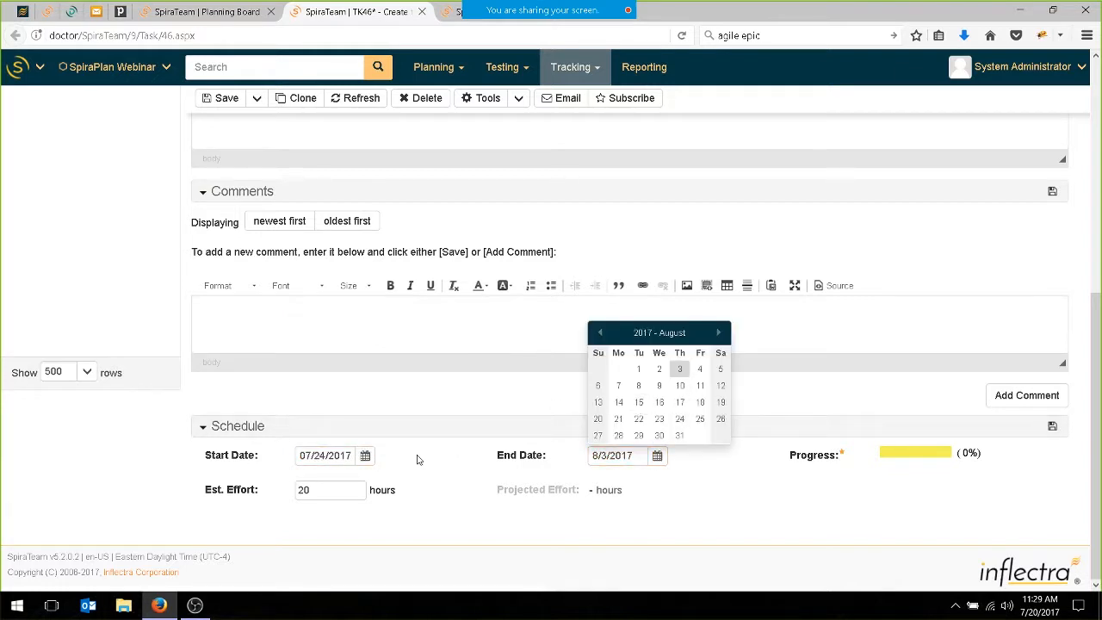
left_click(598, 332)
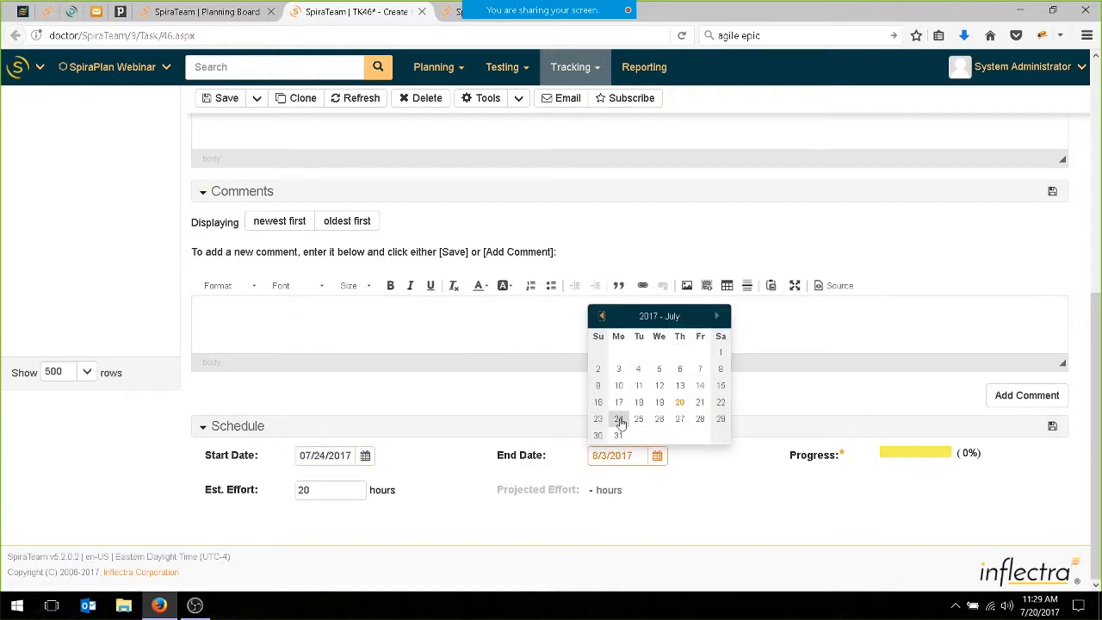
left_click(700, 419)
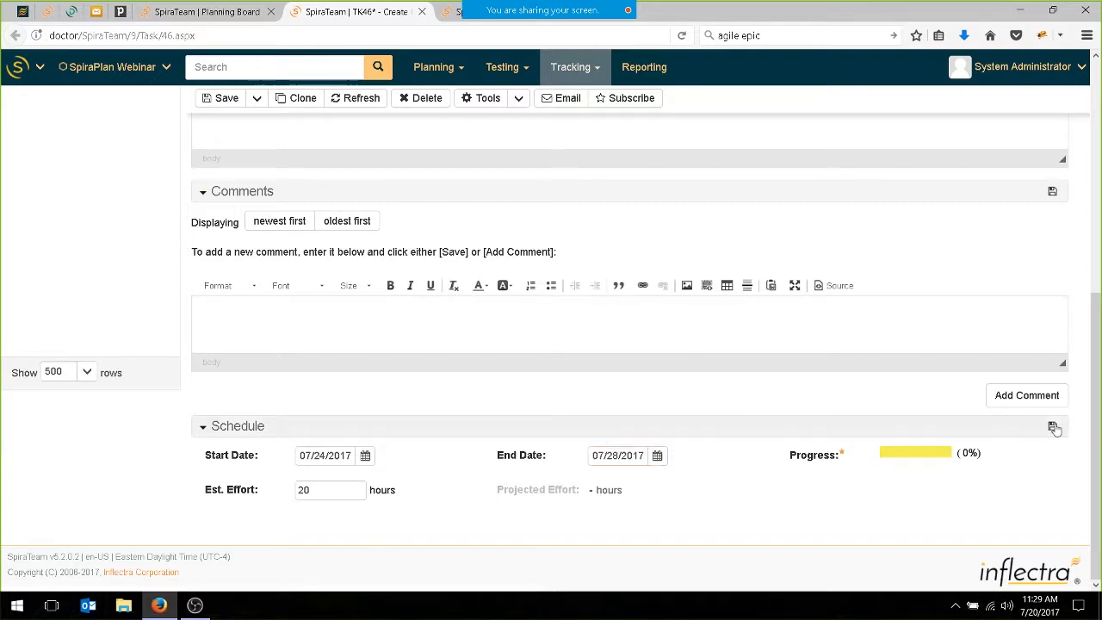
Save the search algorithm task's schedule changes and refresh the Sprint 1 planning board.
left_click(1052, 426)
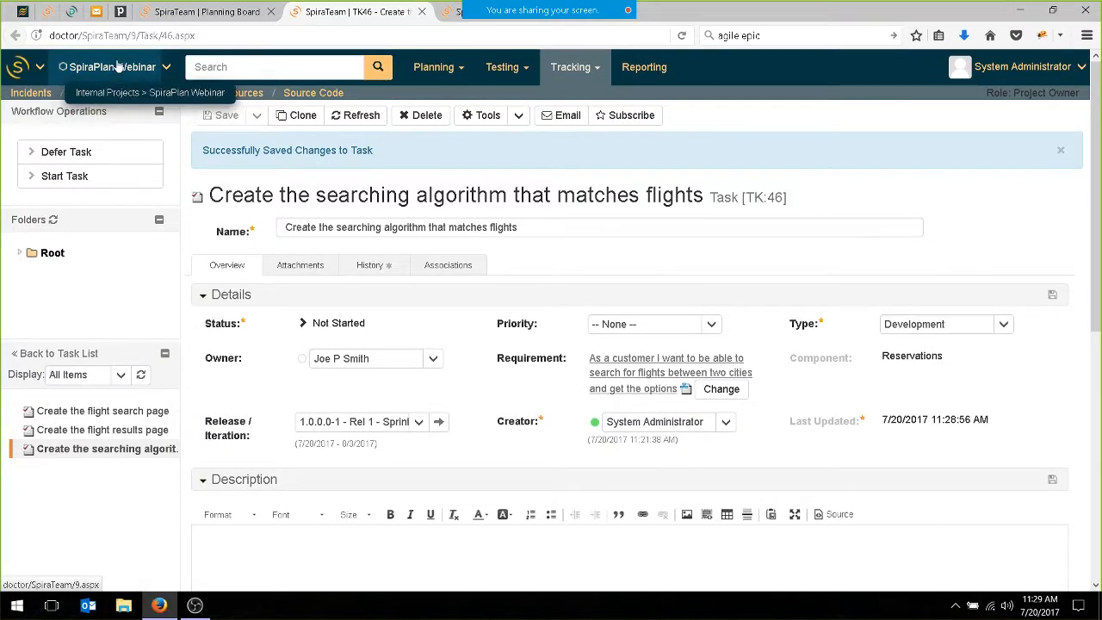
left_click(207, 11)
left_click(283, 112)
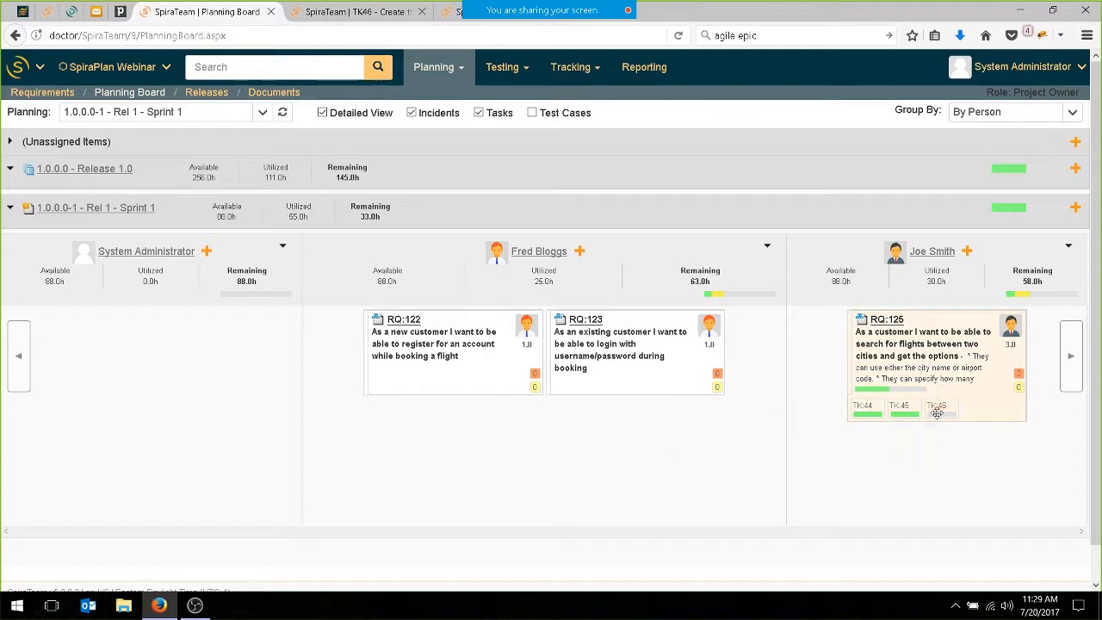
Group the Sprint 1 planning board by status.
mouse_move(947, 413)
mouse_move(882, 392)
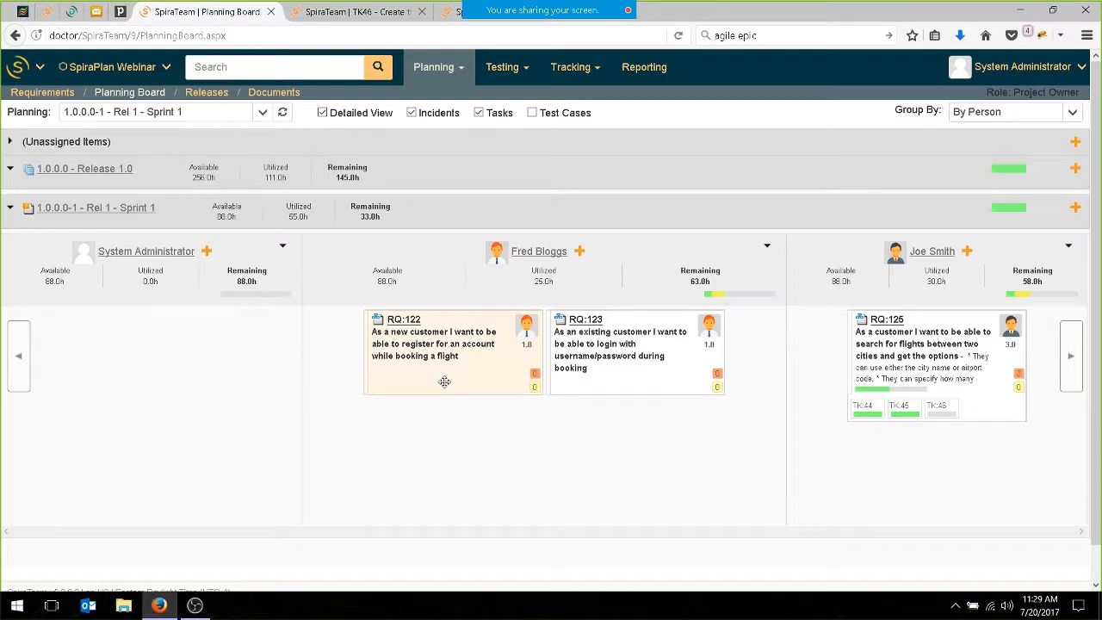
left_click(1071, 113)
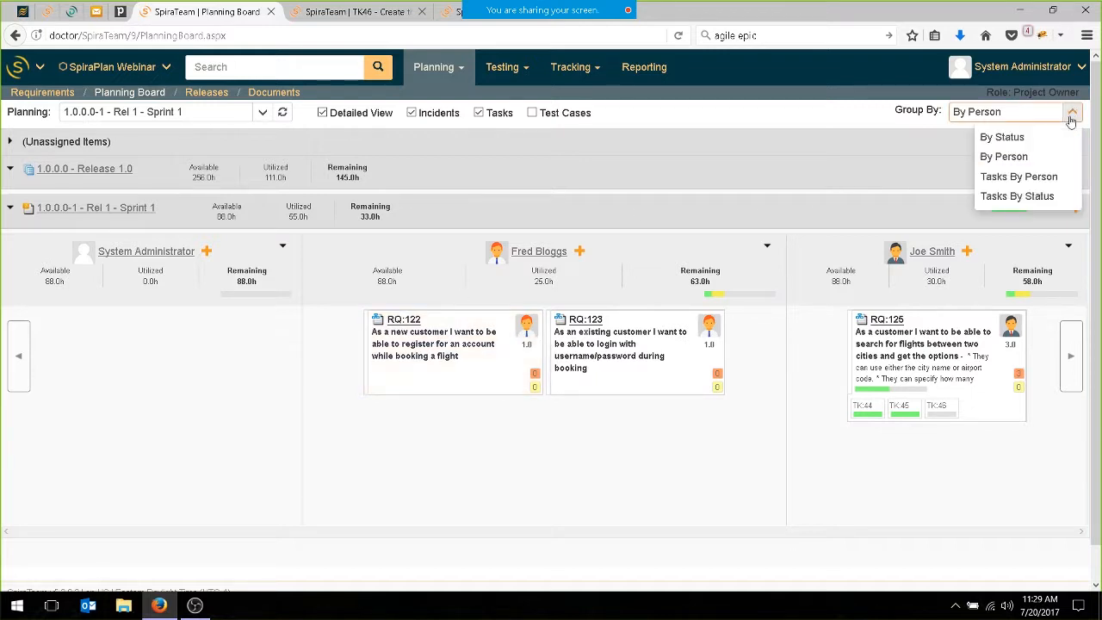
left_click(1010, 141)
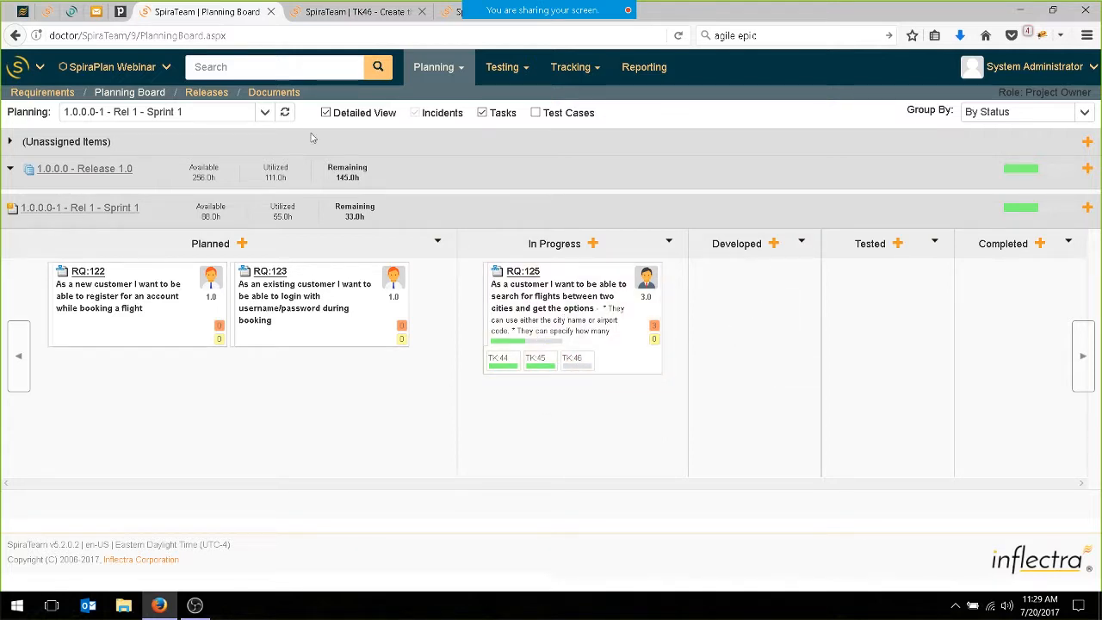
Open the project's Planning Options from Administration in a separate tab and review the general, requirements, and tasks and incidents settings.
left_click(43, 67)
middle_click(58, 136)
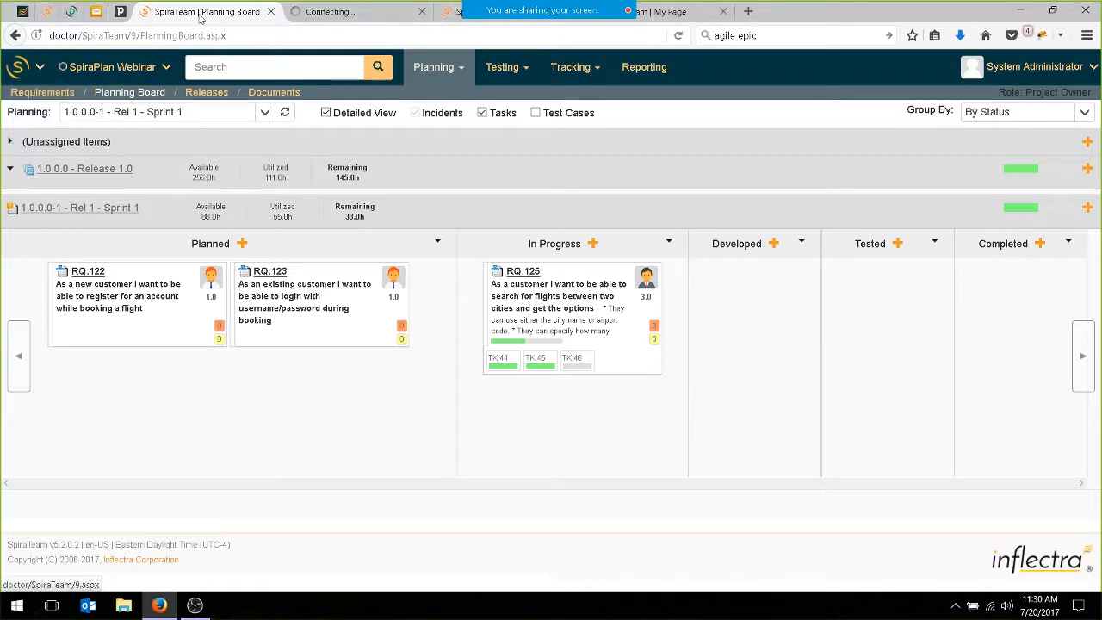
left_click(347, 12)
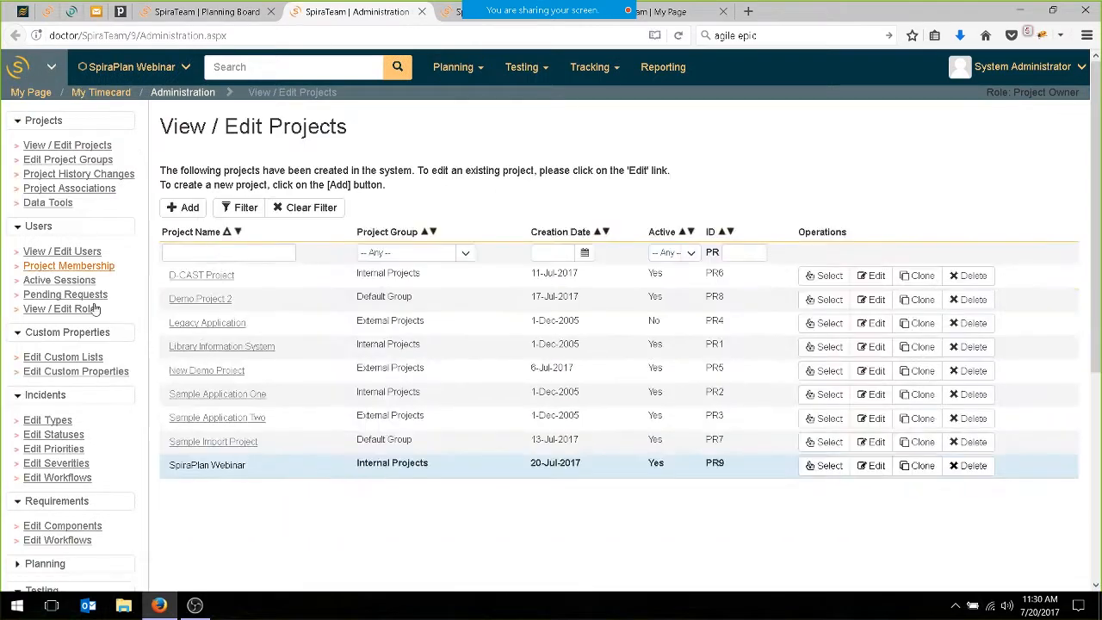
scroll(81, 456, "down", 3)
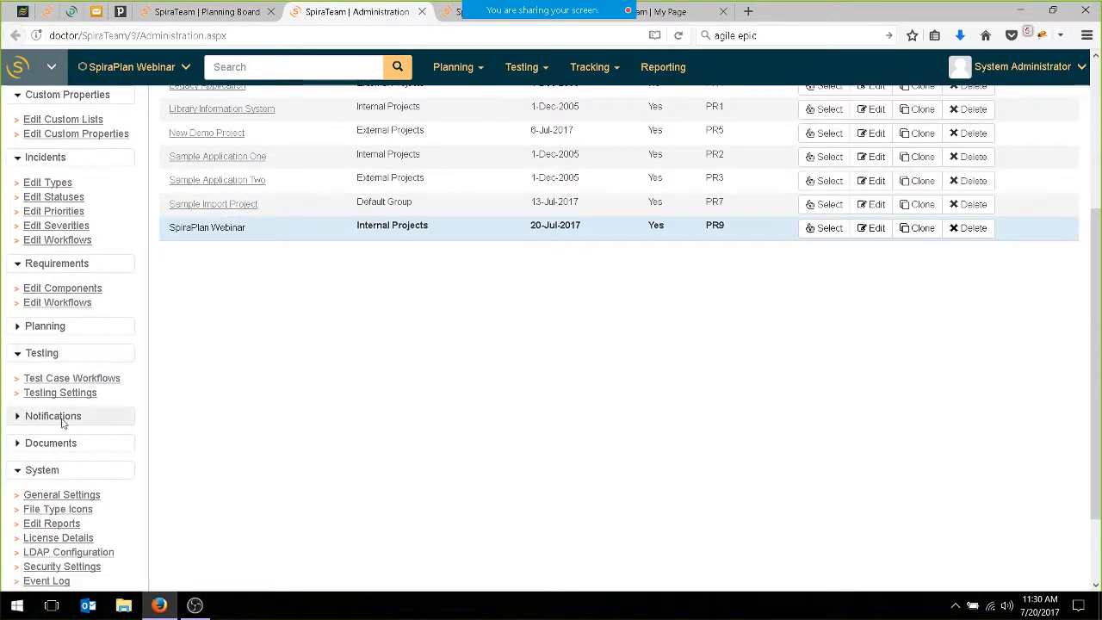
left_click(76, 332)
left_click(77, 353)
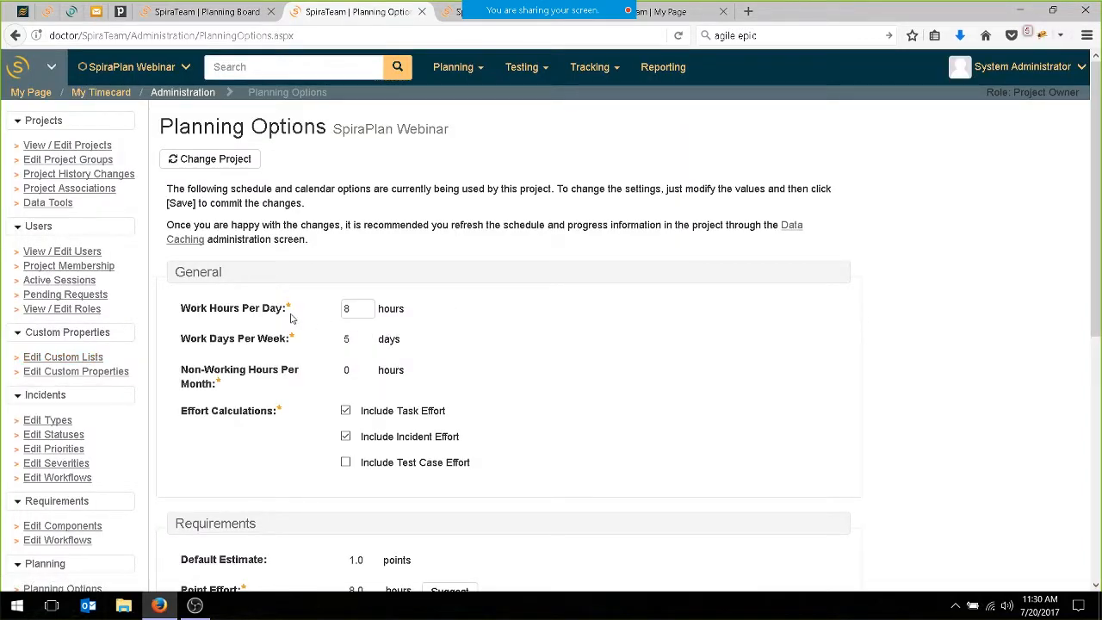
scroll(361, 530, "down", 2)
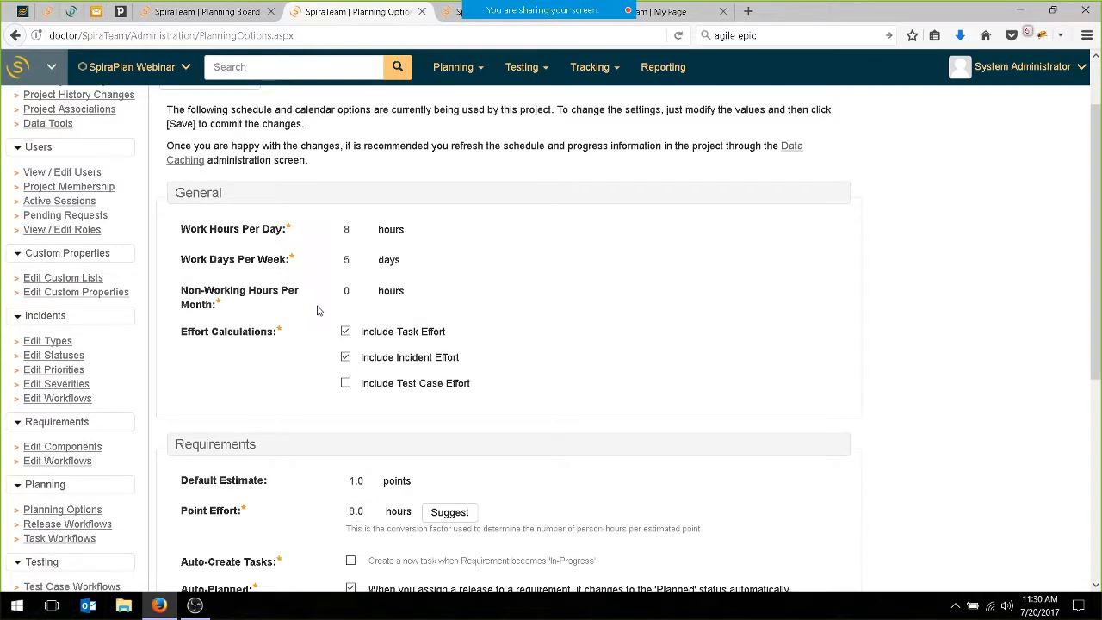
scroll(311, 310, "down", 6)
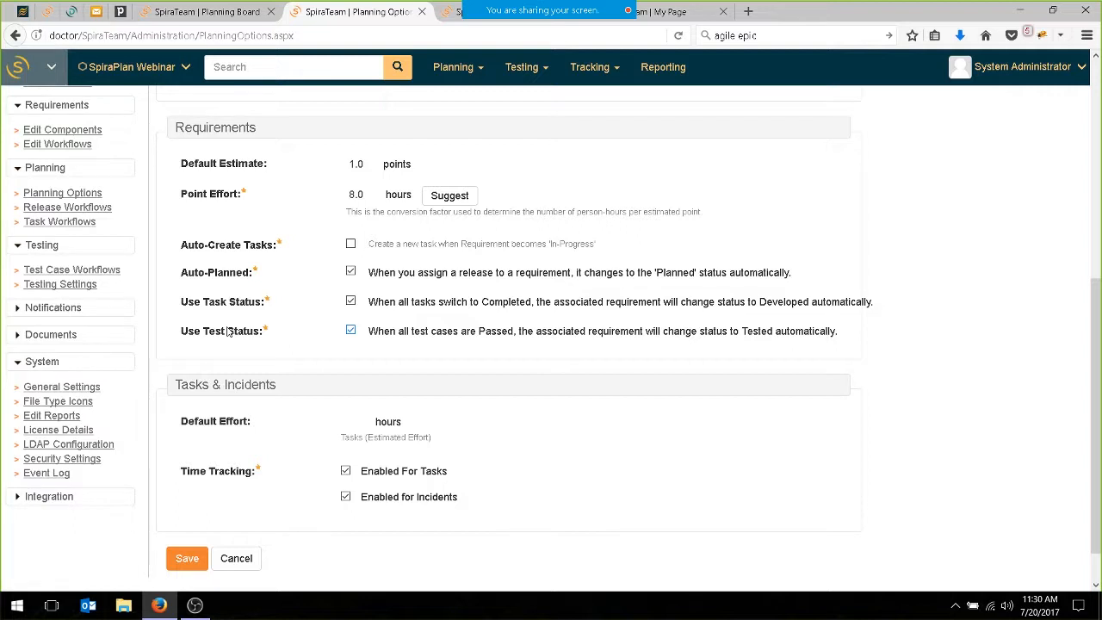
Back on the Sprint 1 planning board, move stories RQ:122 and RQ:123 from Planned to Developed, and on to Completed.
left_click(193, 12)
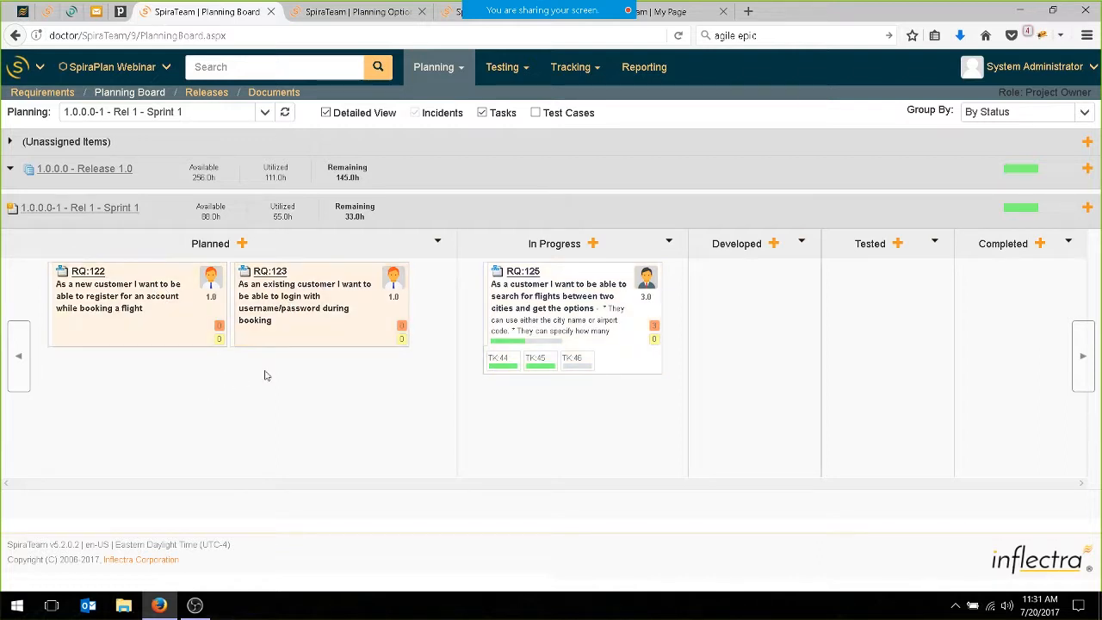
left_click_drag(317, 312, 794, 331)
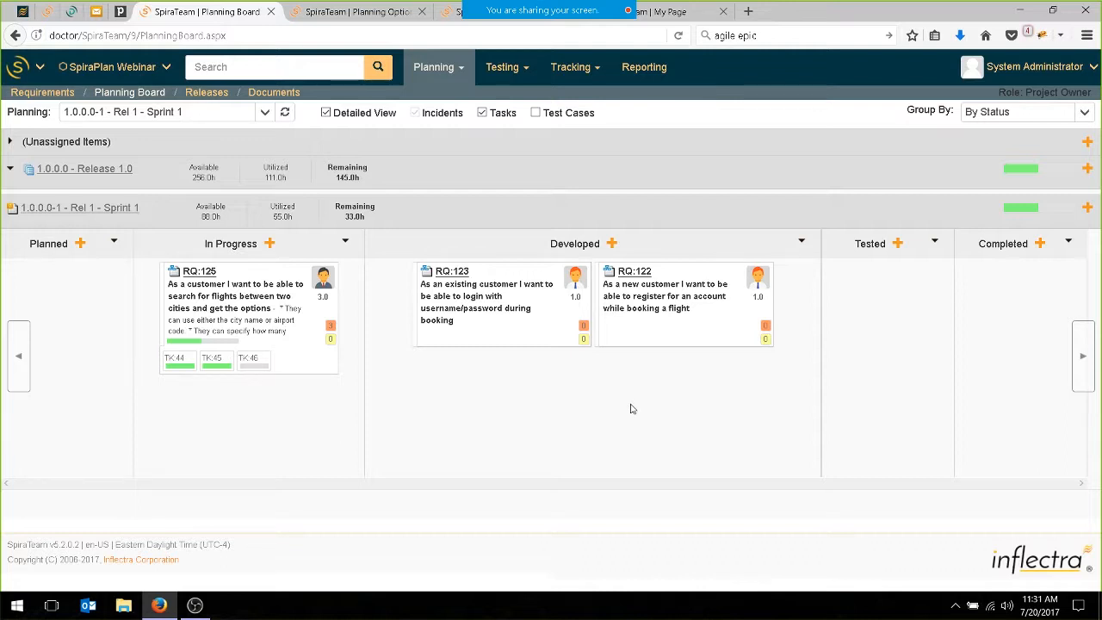
left_click(420, 303)
left_click(675, 330, "ctrl")
left_click_drag(675, 330, 1043, 339)
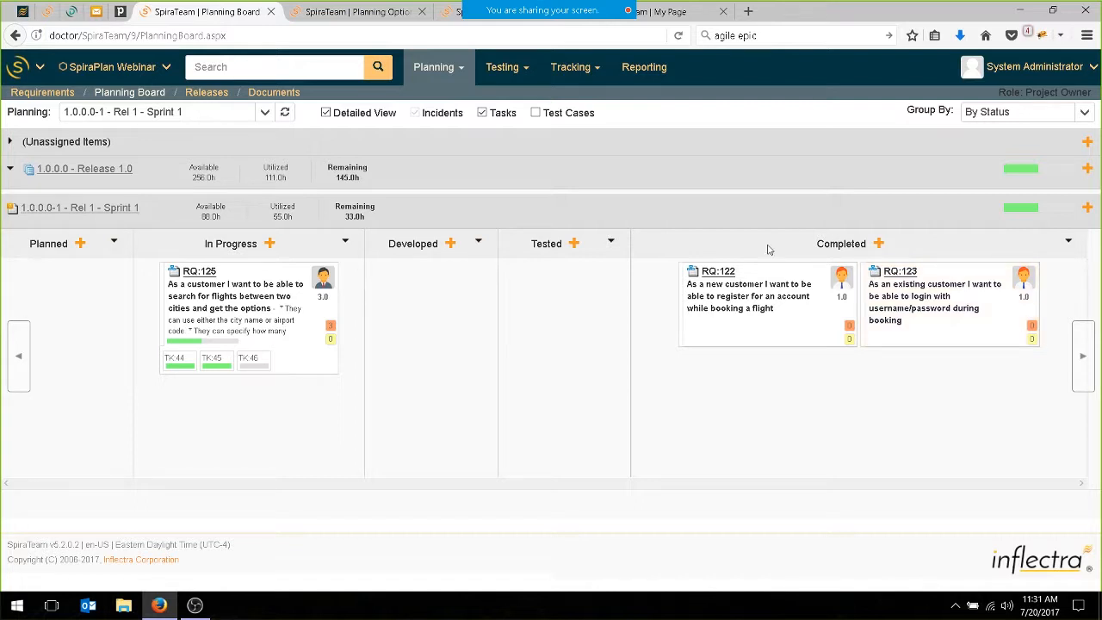
Open story RQ:122 in a separate tab, review its available workflow operations, and return to the planning board.
middle_click(722, 274)
left_click(347, 13)
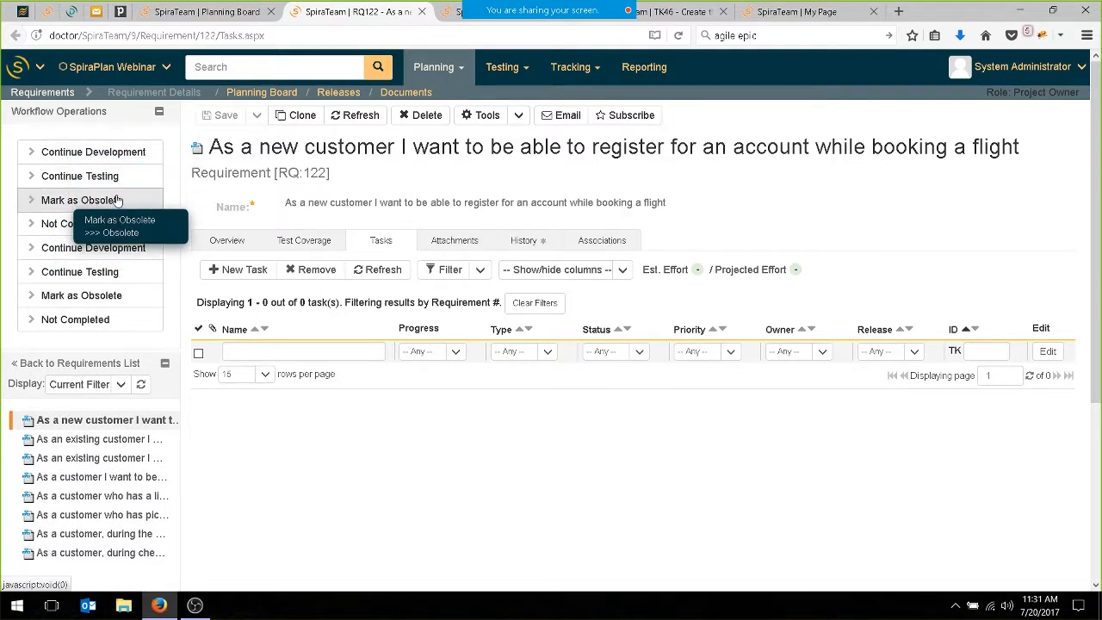
left_click(184, 16)
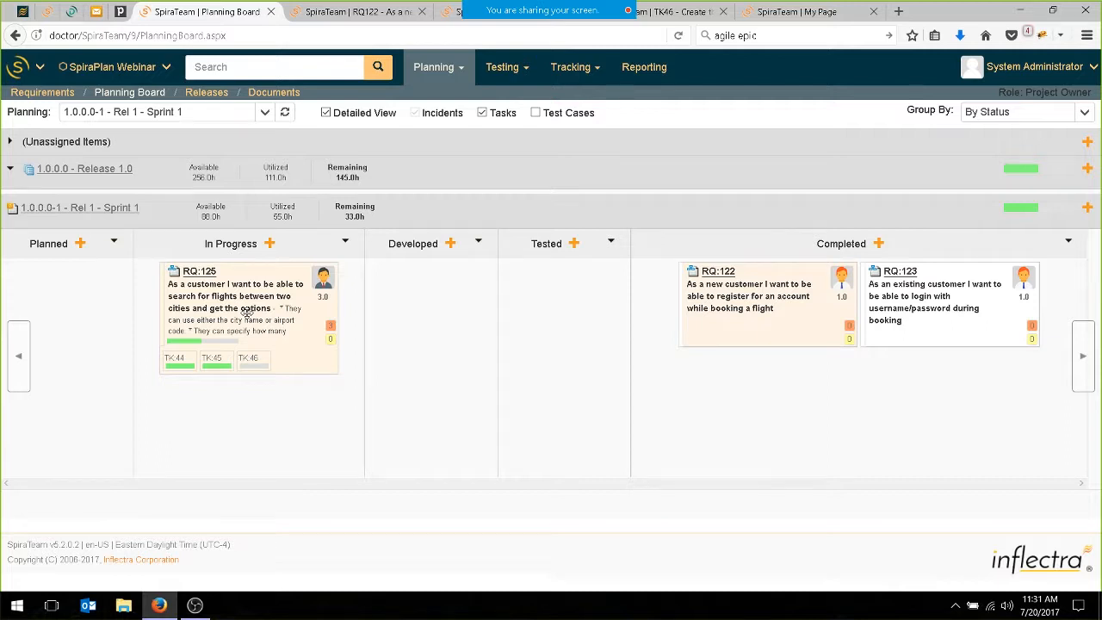
Switch the planning board to 1.0.0.0-2 - Rel 1 - Sprint 2.
mouse_move(317, 276)
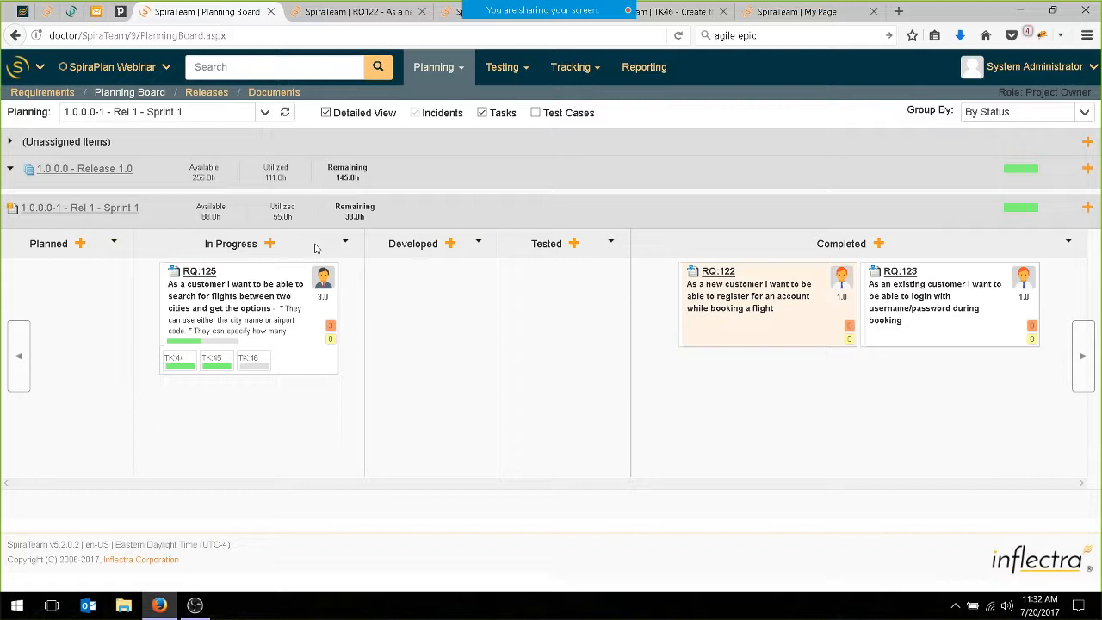
left_click(265, 112)
left_click(237, 192)
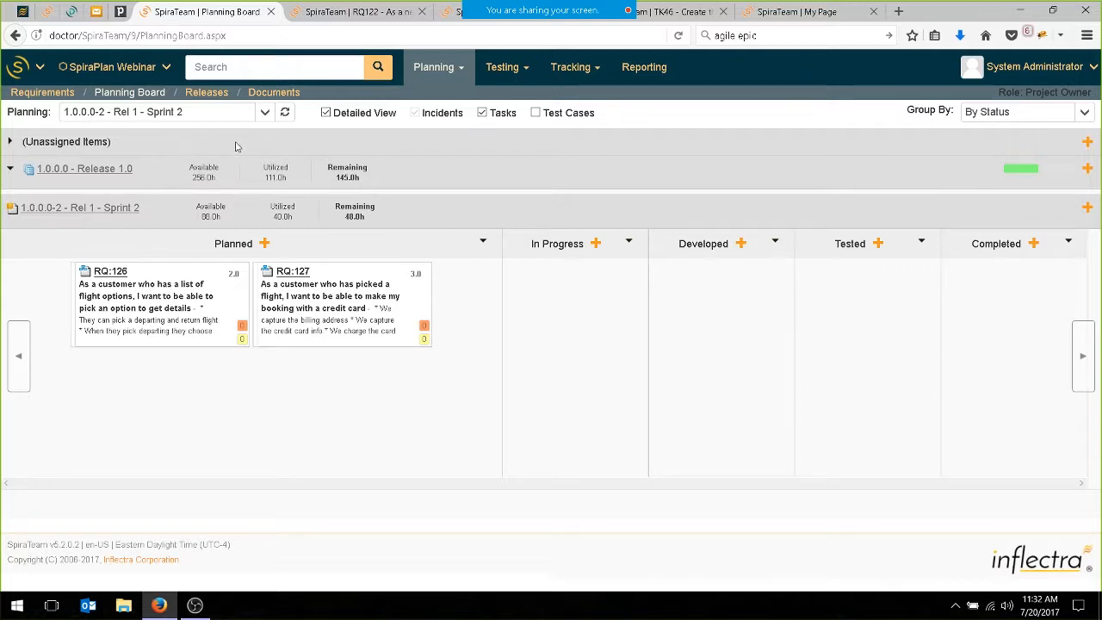
From My Page, log out of the administrator account and log in with the other saved user's credentials.
left_click(818, 12)
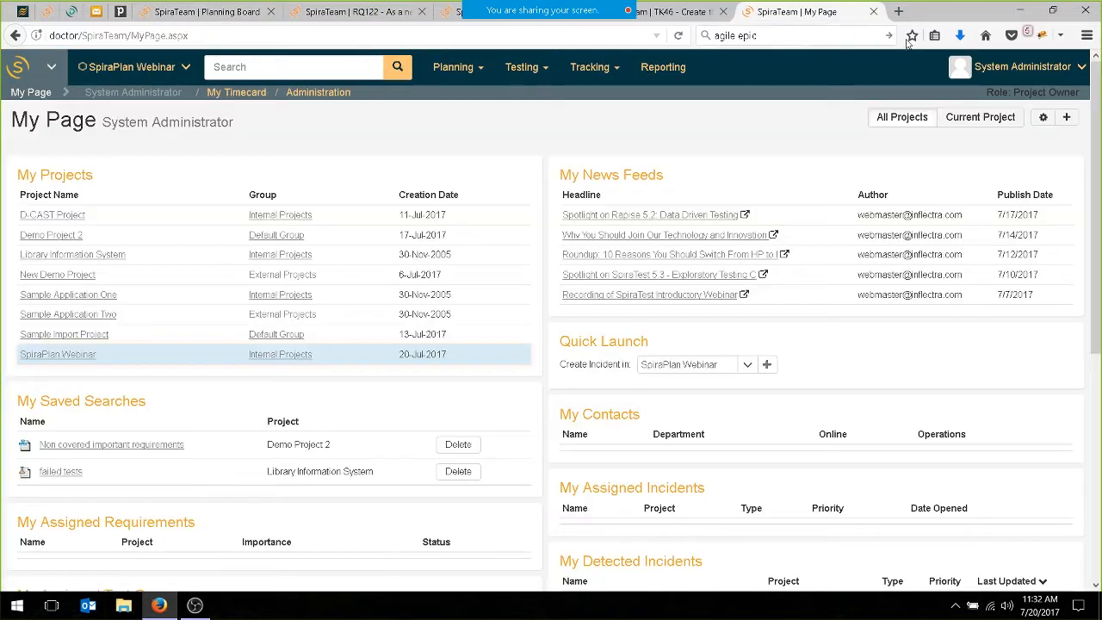
left_click(1079, 79)
left_click(1010, 115)
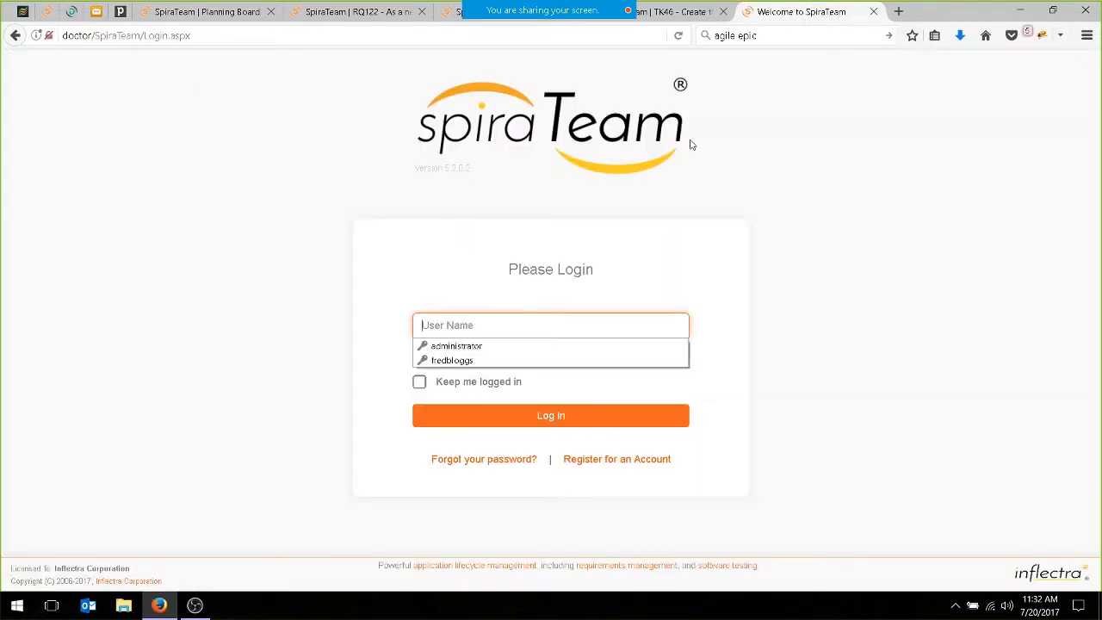
left_click(464, 361)
left_click(487, 412)
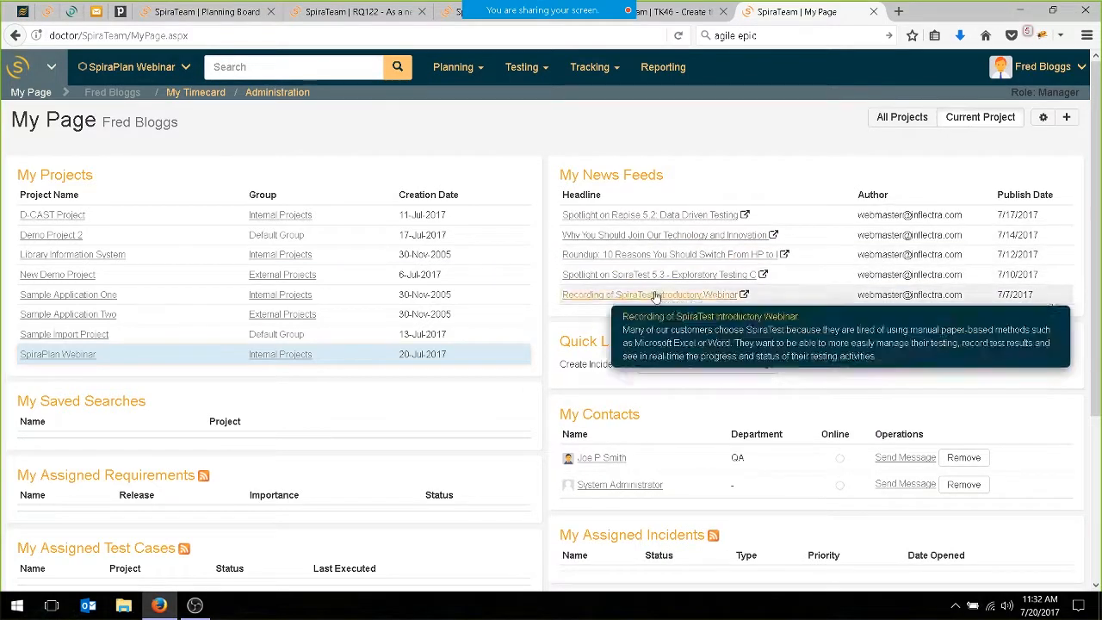
Create a new incident in the SpiraPlan Webinar project named "The display of flights is missing the airline logo".
left_click(768, 367)
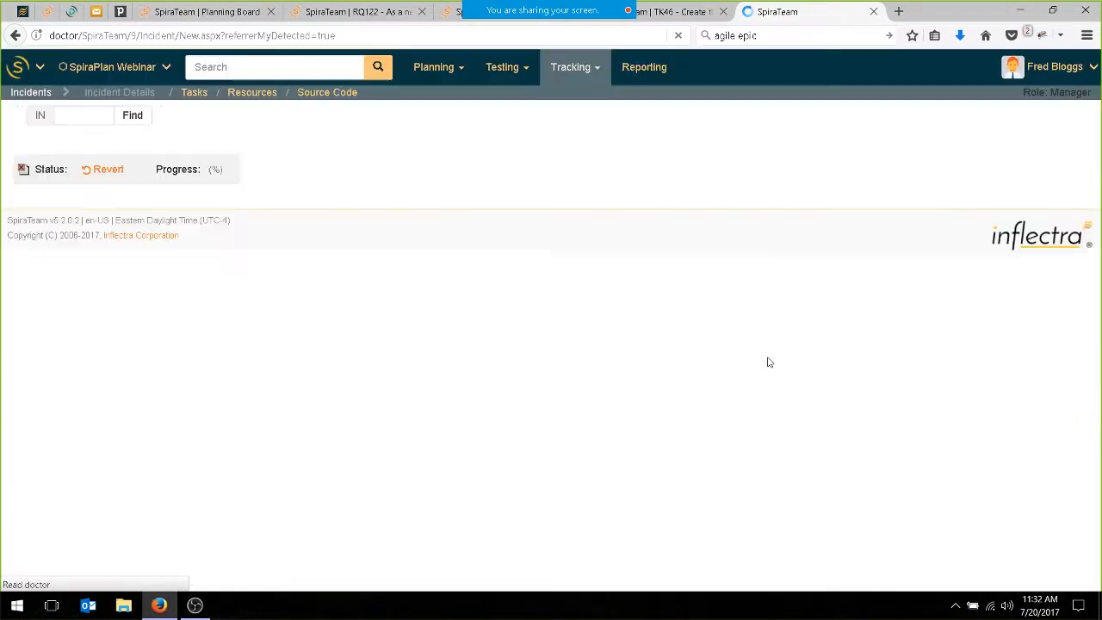
left_click(255, 150)
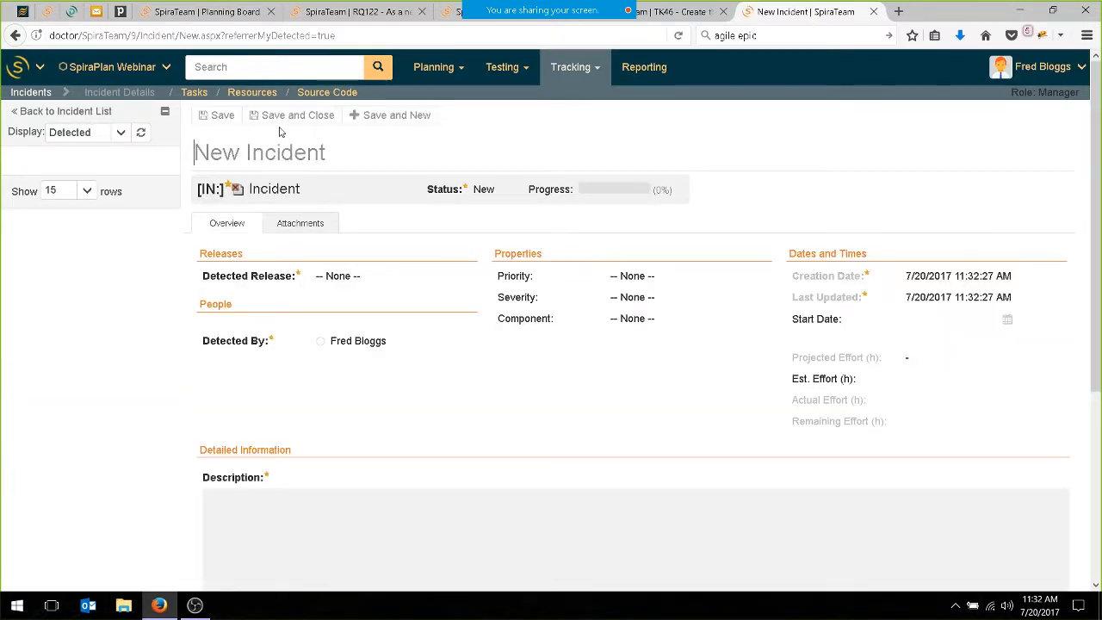
type("The dis")
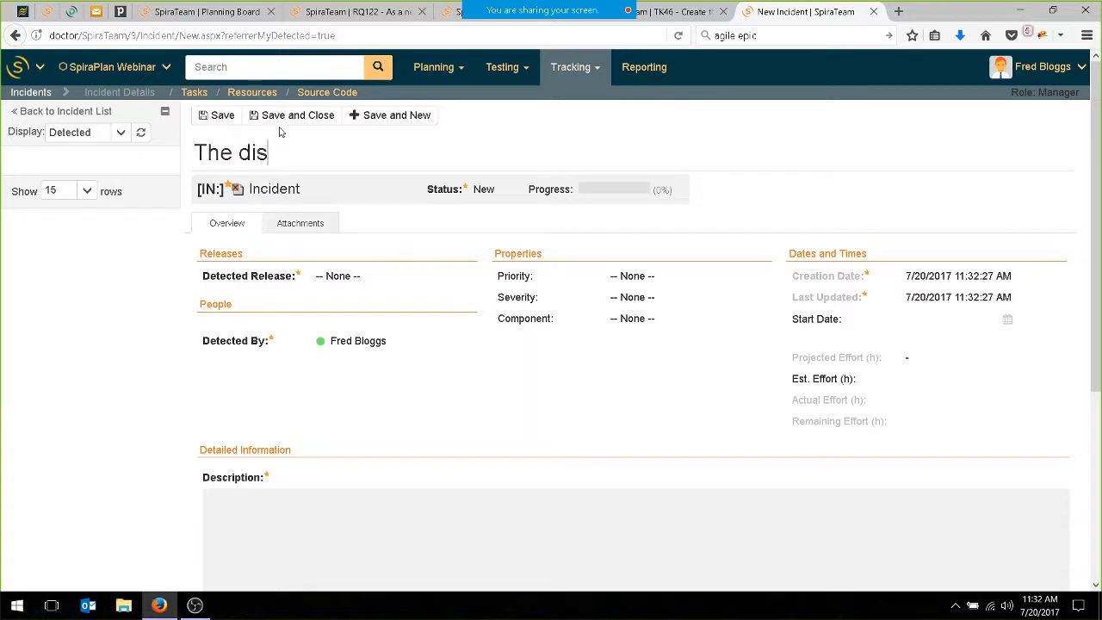
type("play of flights is ")
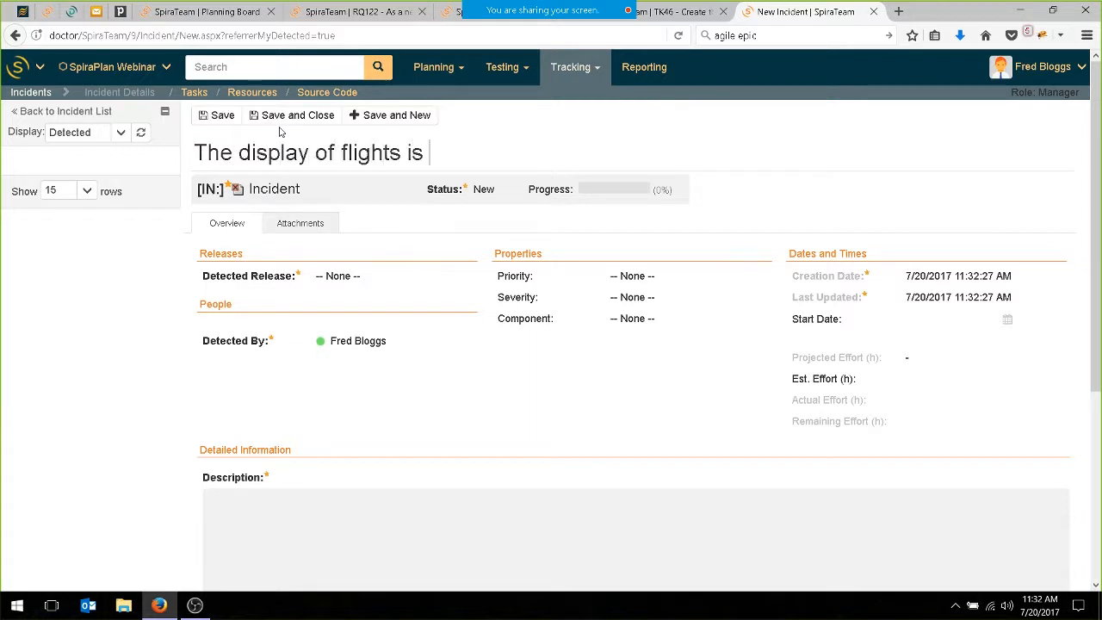
type("missing the ")
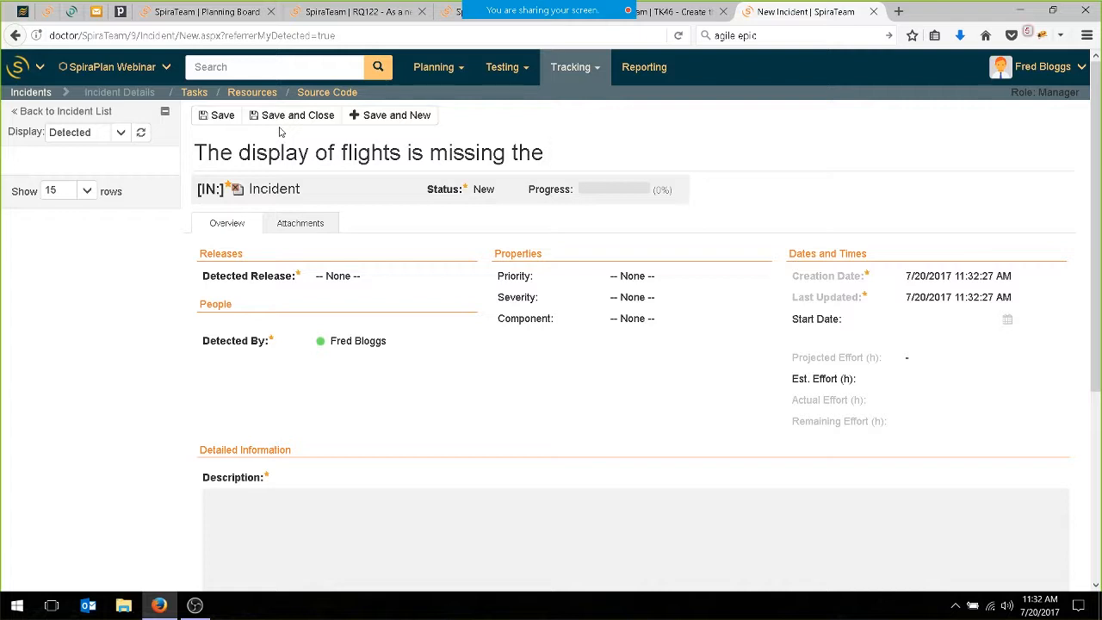
type("airline logo")
Set the new incident's type to Bug, detected release to 1.0.0.0-1 - Rel 1 - Sprint 1, and priority to 3 - Medium.
left_click(412, 191)
left_click(327, 221)
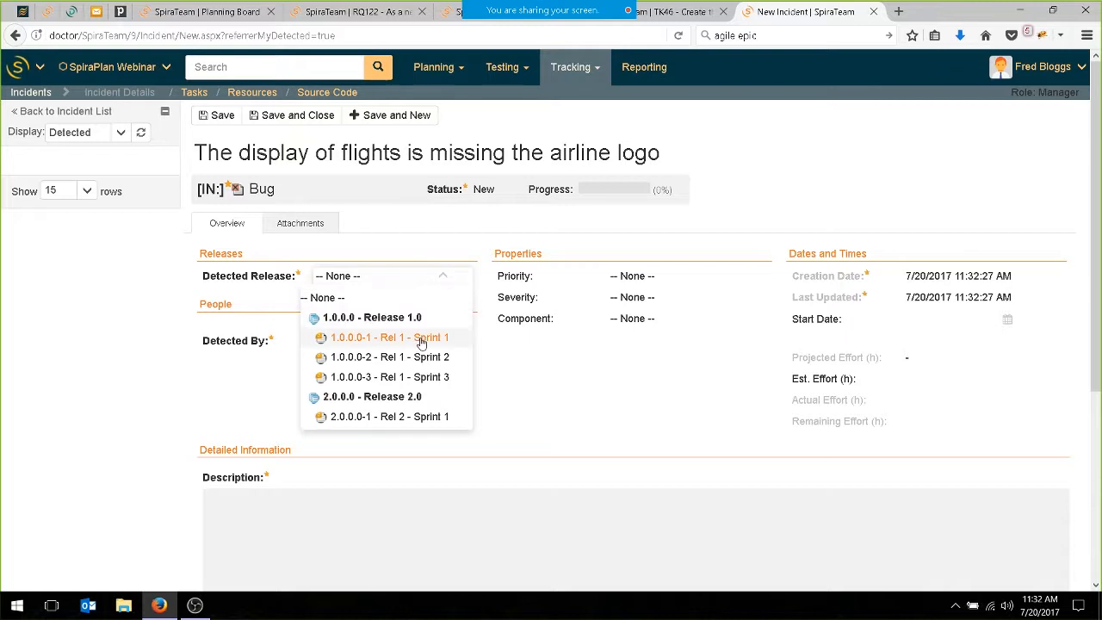
left_click(395, 338)
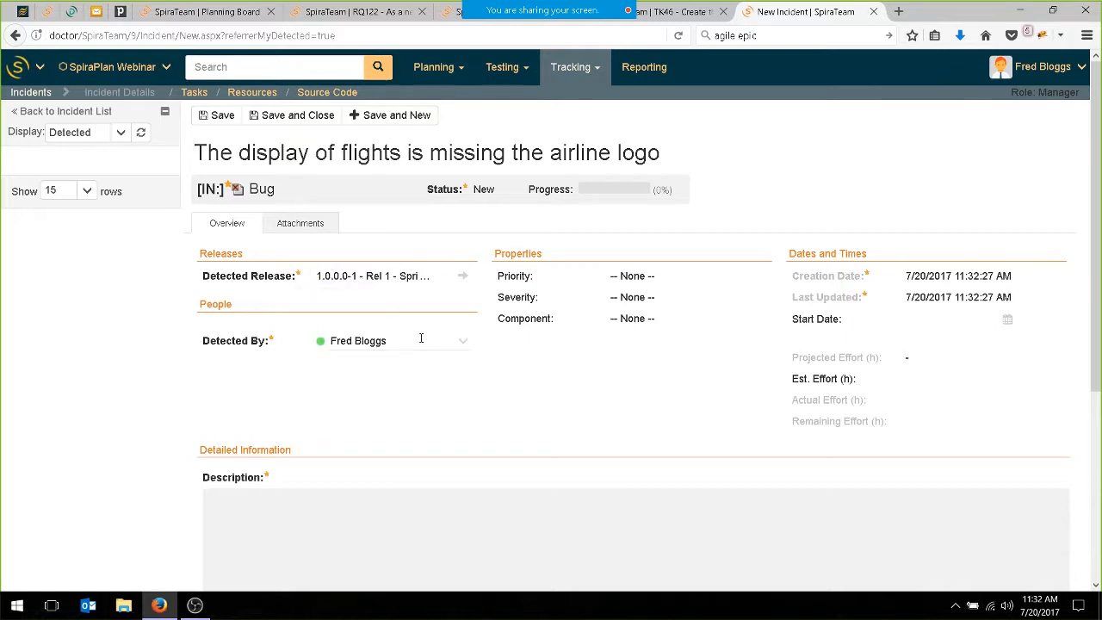
left_click(757, 276)
left_click(719, 357)
Describe the incident as "I found that the airline logos are not being displayed during the flight search. We can go live (in my opinion) but needs to be fixed soon." and save.
left_click(291, 551)
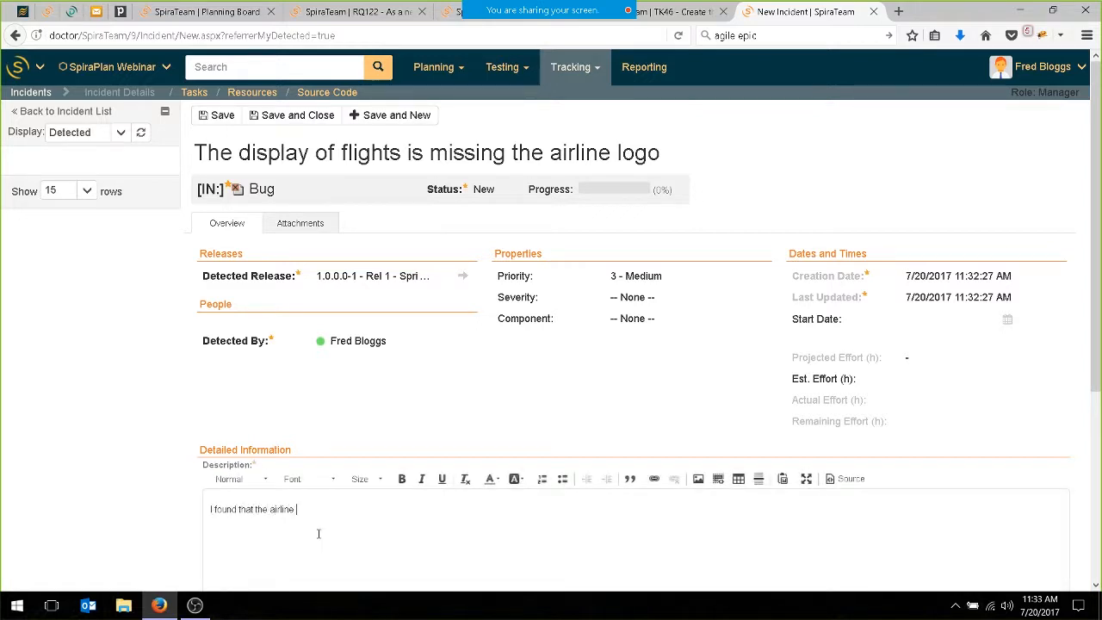
type("I found that the airline logos are not being displayed during")
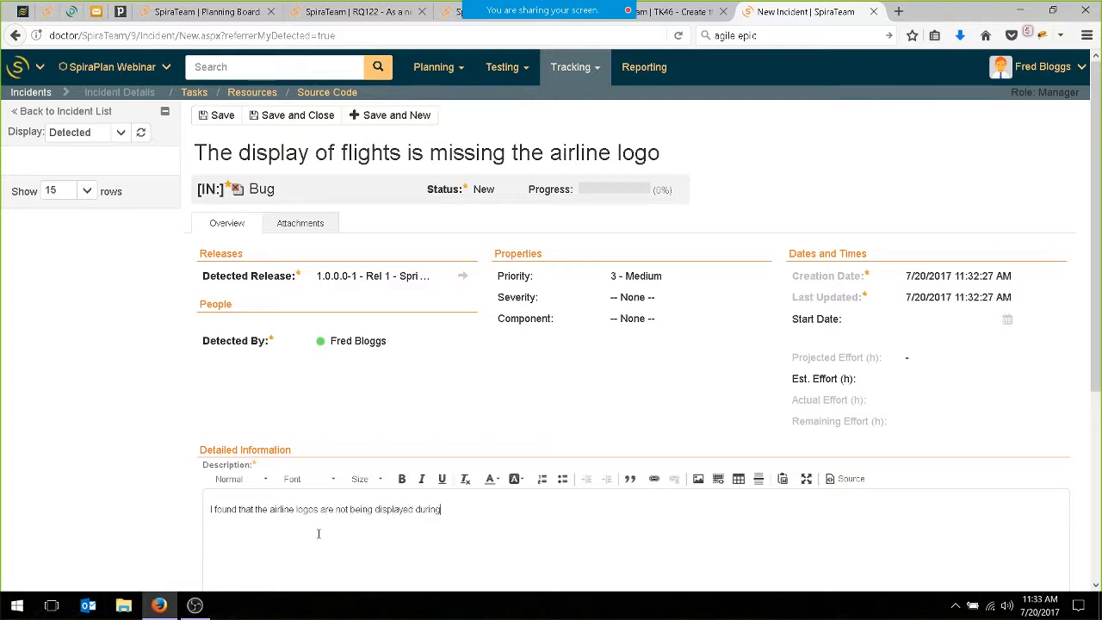
type(" the flight search. We can go live (in my opinion) but needs to be fixed soon")
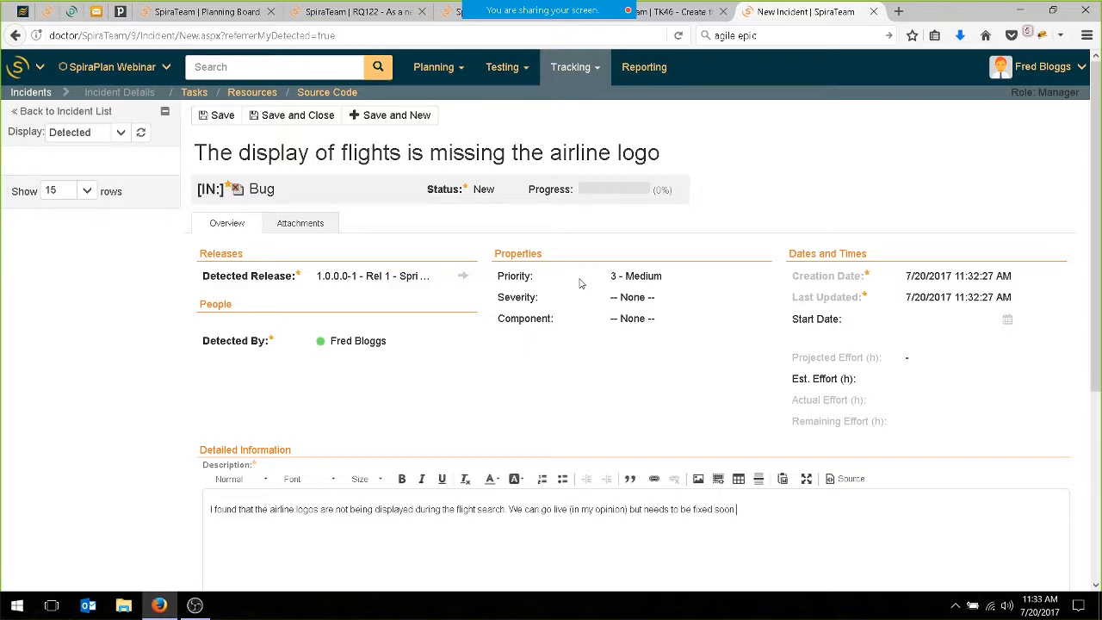
scroll(593, 275, "down", 5)
scroll(342, 532, "up", 5)
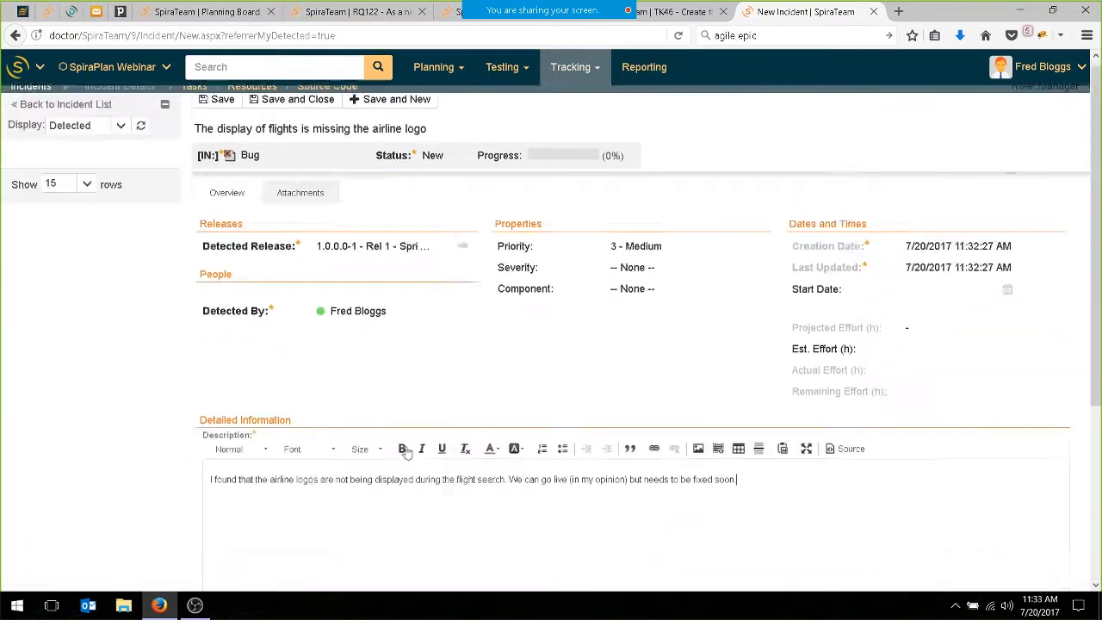
left_click(222, 118)
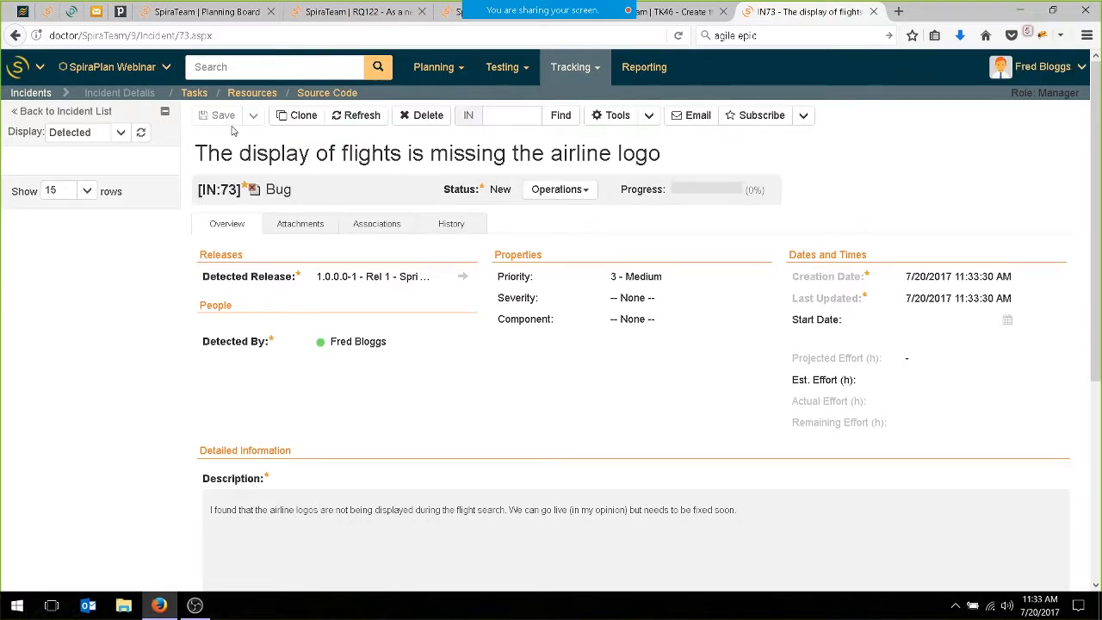
Log out of the current account and log back in with the saved administrator credentials.
left_click(1083, 73)
left_click(1025, 113)
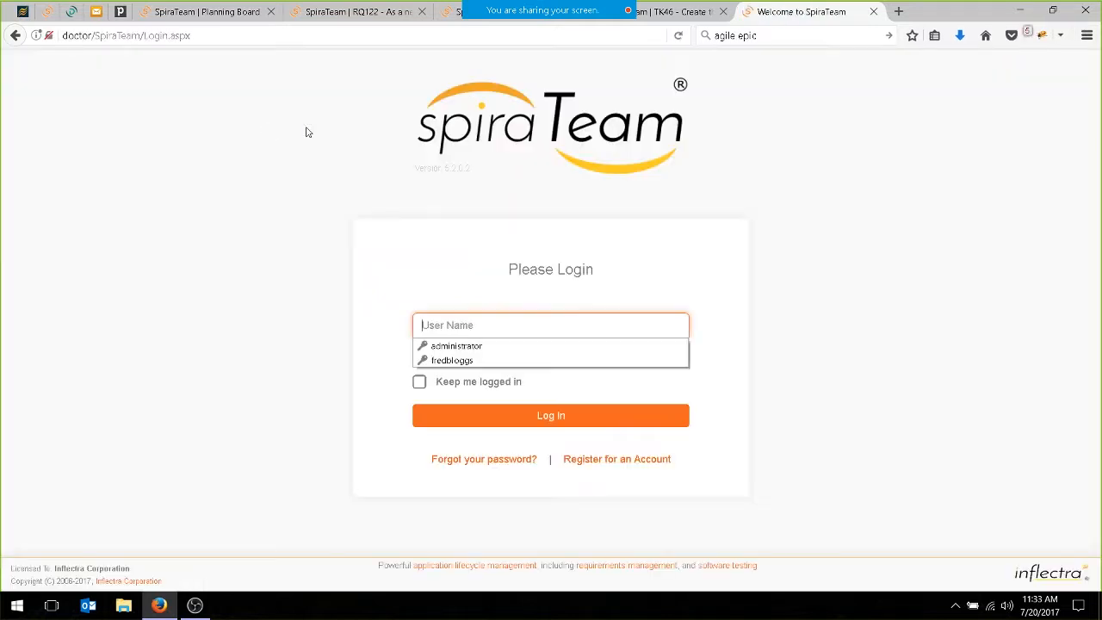
left_click(479, 347)
left_click(510, 413)
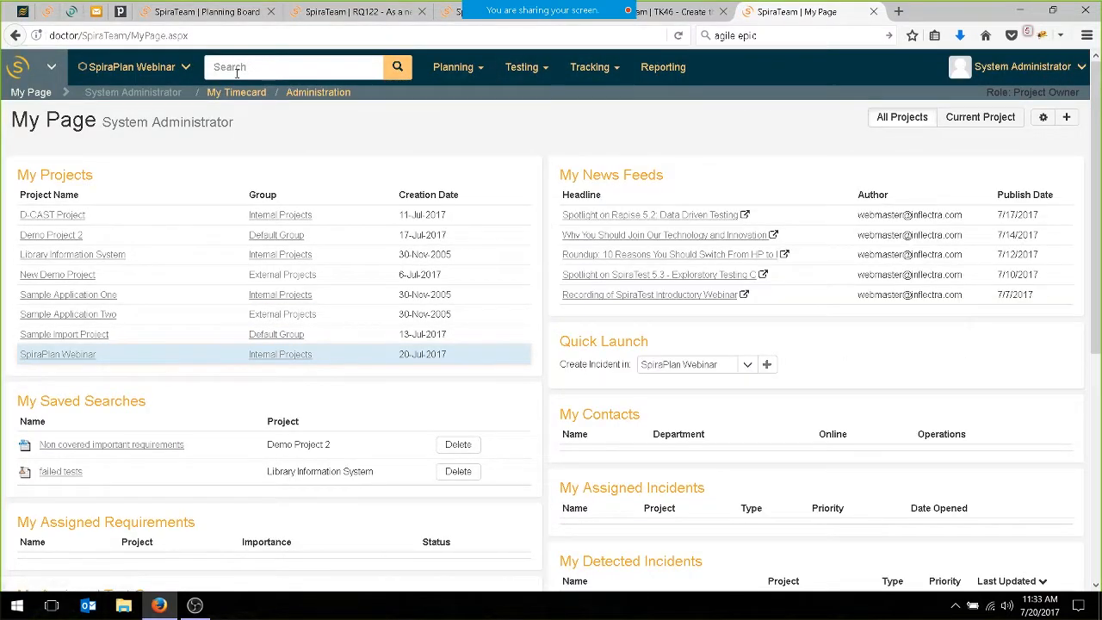
Open the project's planning board and expand the unassigned items.
mouse_move(475, 74)
left_click(474, 110)
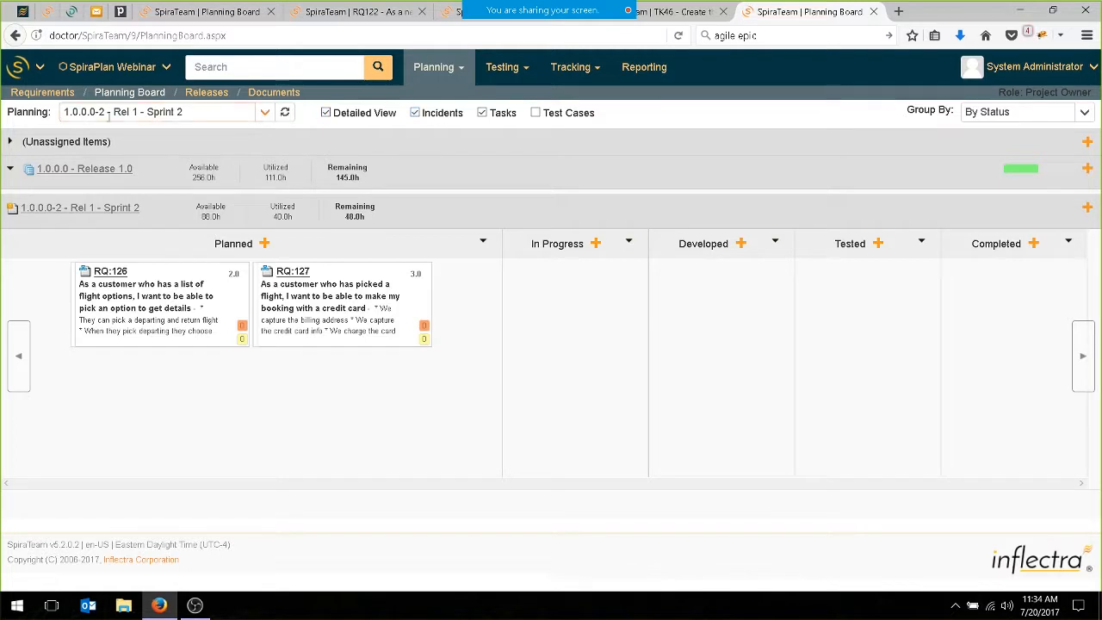
left_click(11, 145)
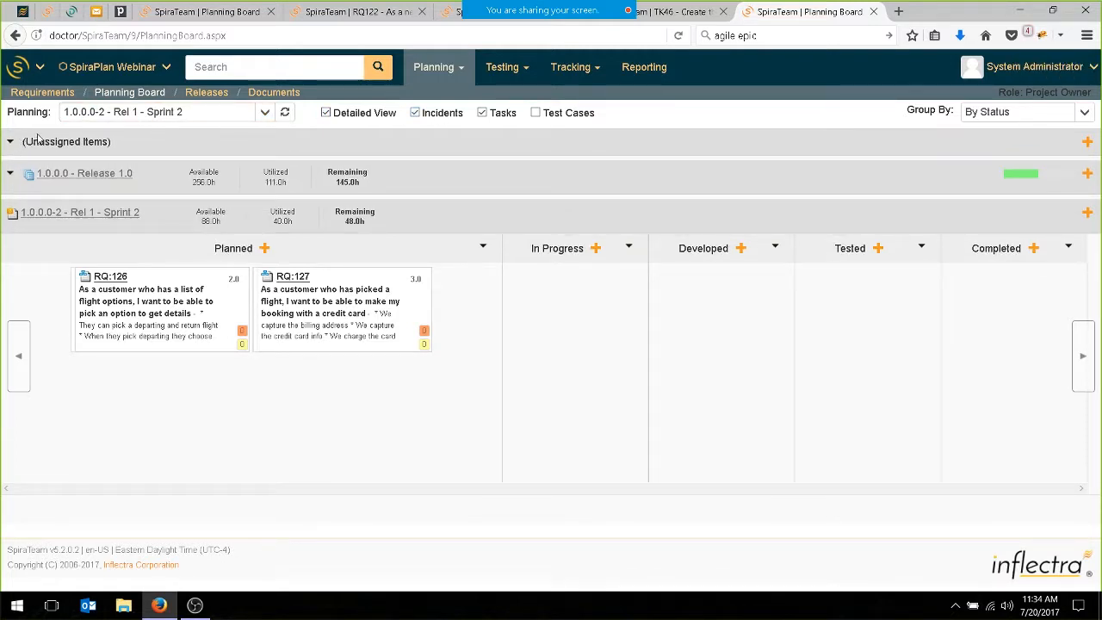
Show the Product Backlog and assign the missing airline logo incident to the Reservations component.
left_click(266, 112)
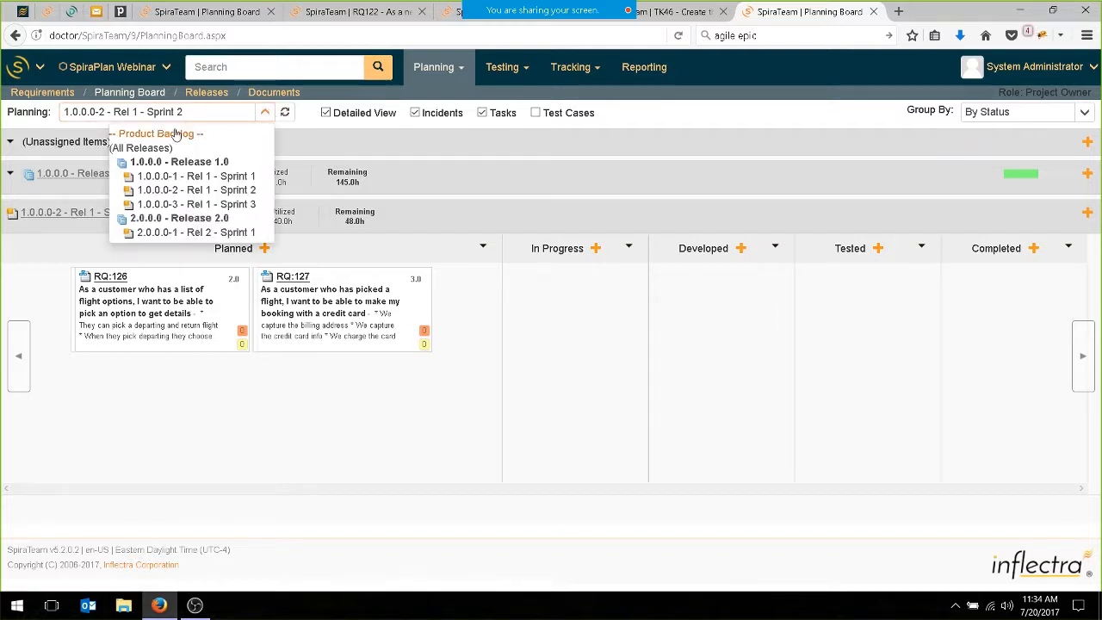
left_click(179, 133)
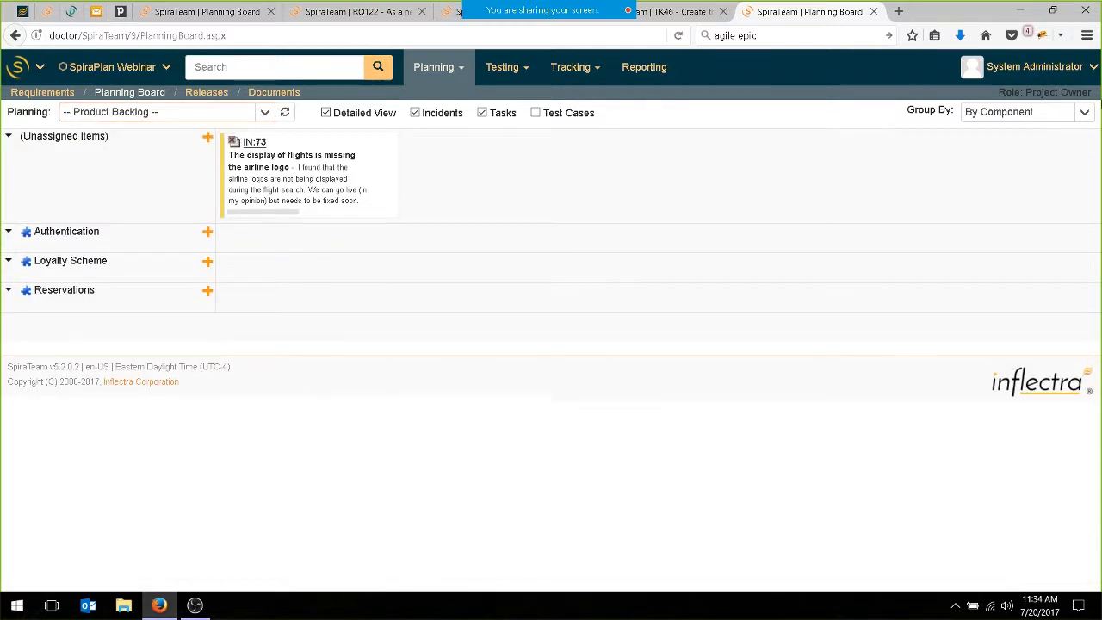
left_click(1084, 113)
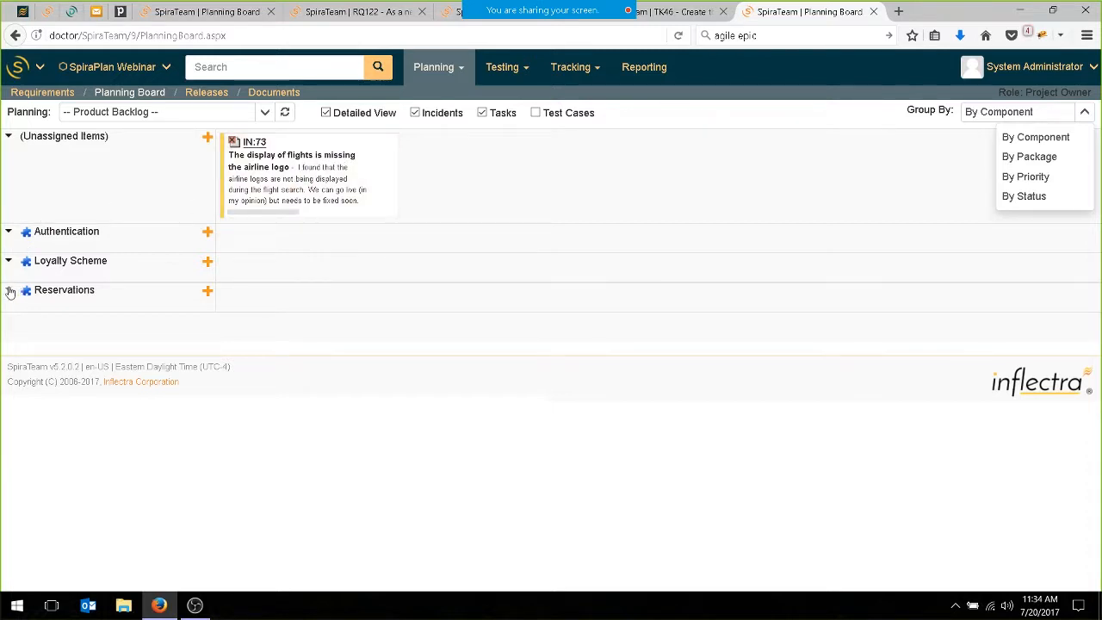
left_click_drag(320, 179, 350, 301)
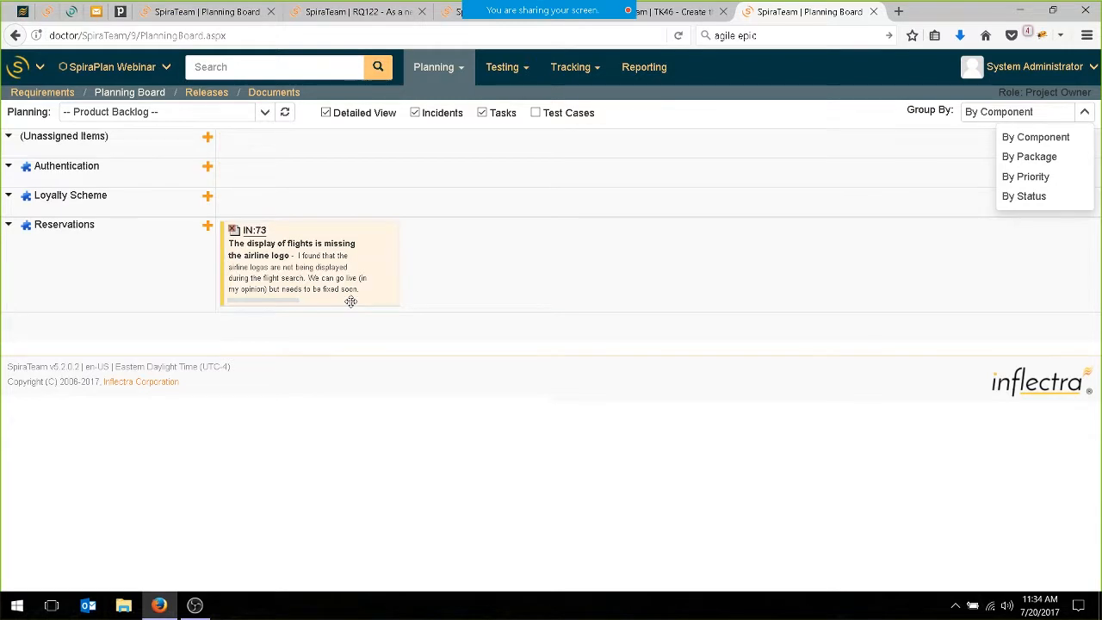
Show all releases on the planning board and group the items by release.
left_click(266, 112)
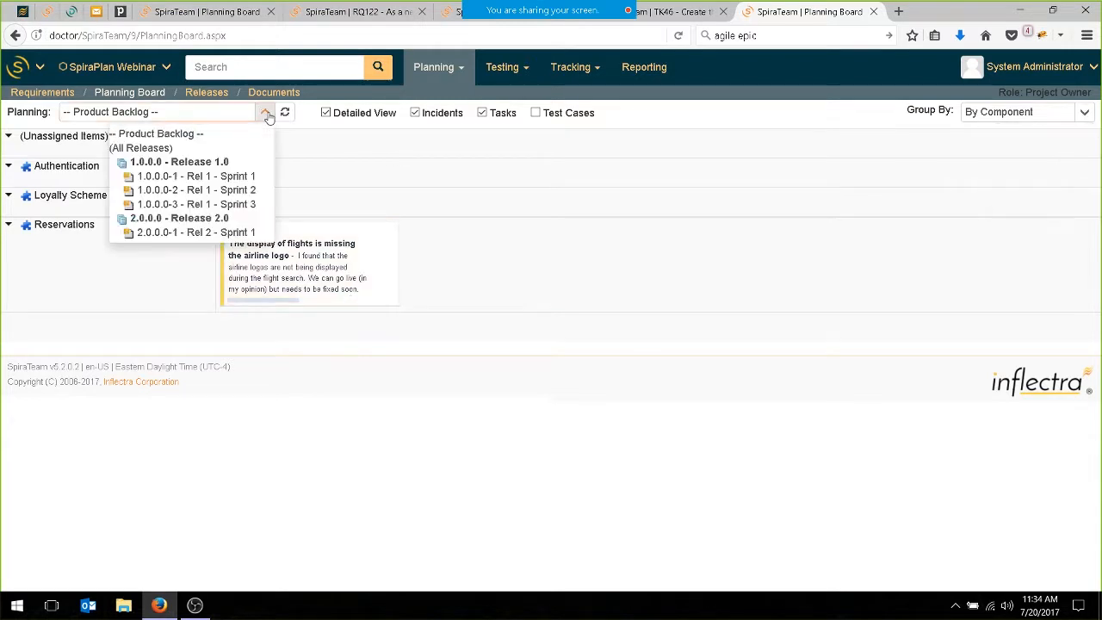
left_click(139, 148)
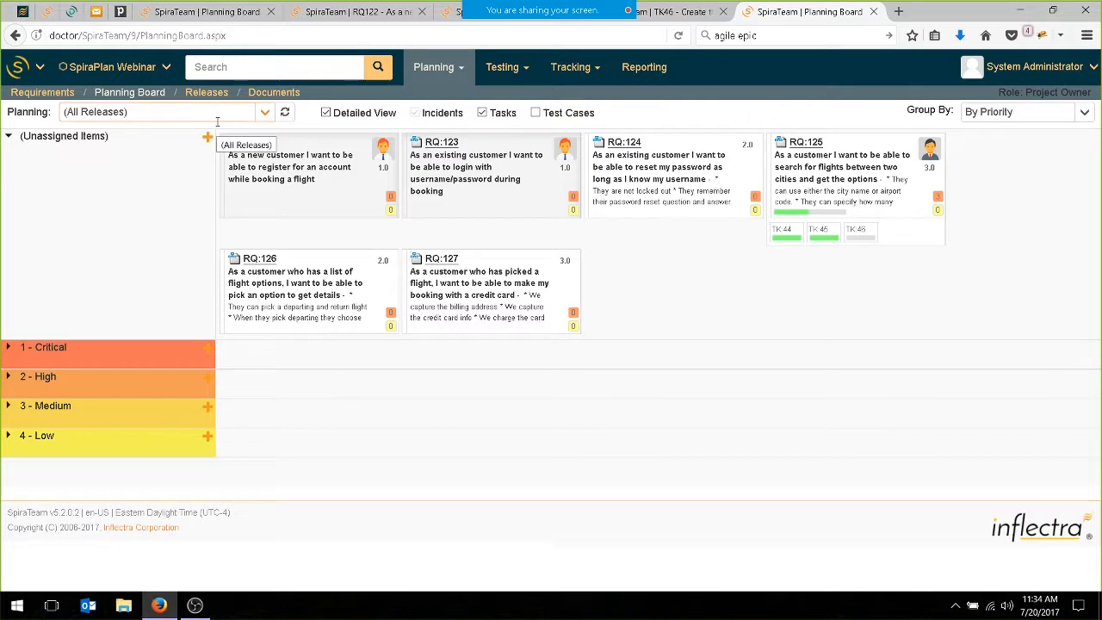
left_click(1087, 112)
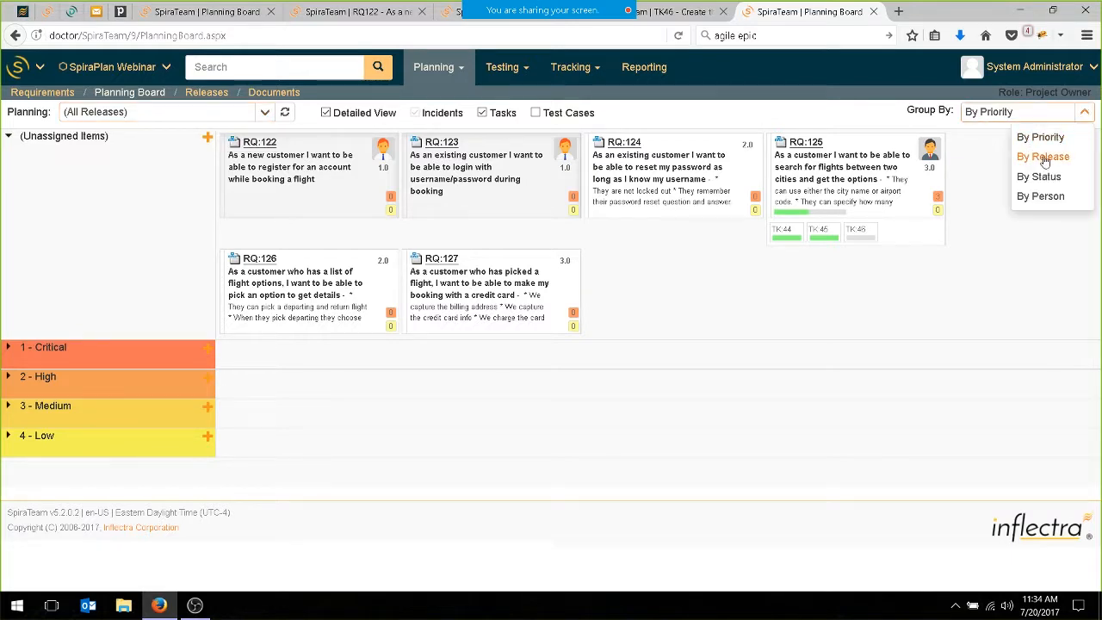
left_click(1049, 161)
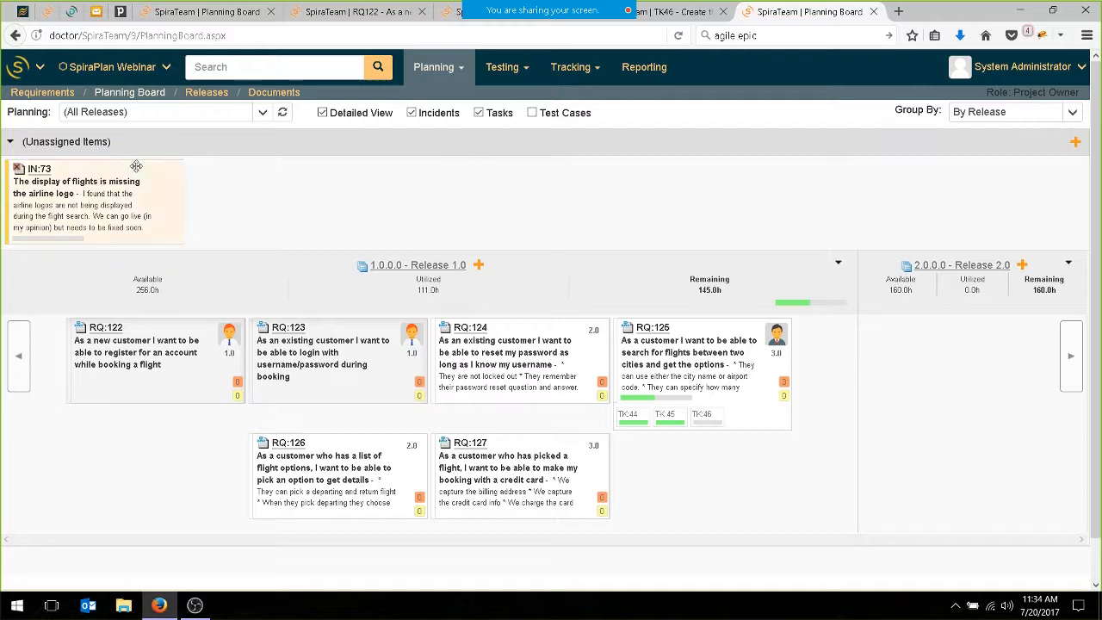
Schedule the missing airline logo incident from the unassigned items into Release 1.0.
left_click_drag(146, 169, 761, 480)
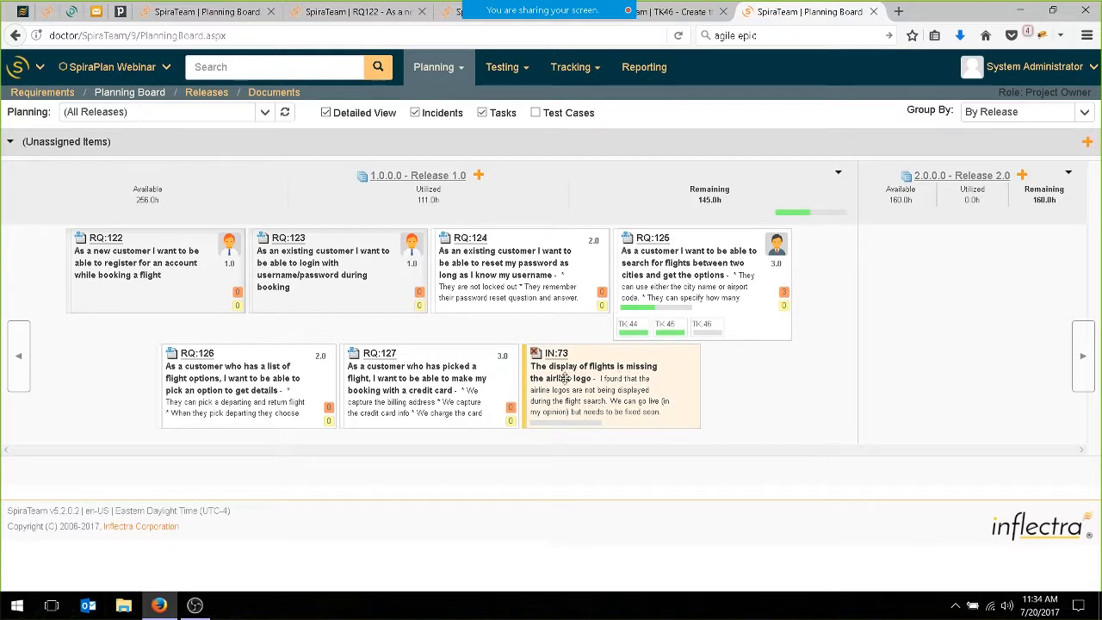
mouse_move(799, 217)
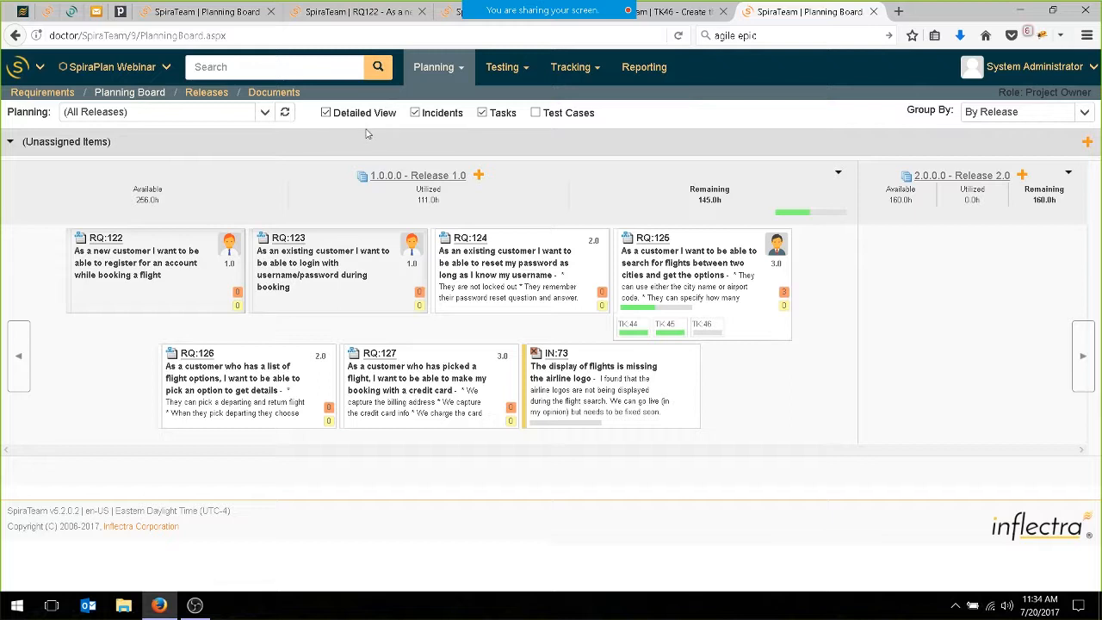
left_click(538, 304)
left_click(593, 387)
mouse_move(560, 360)
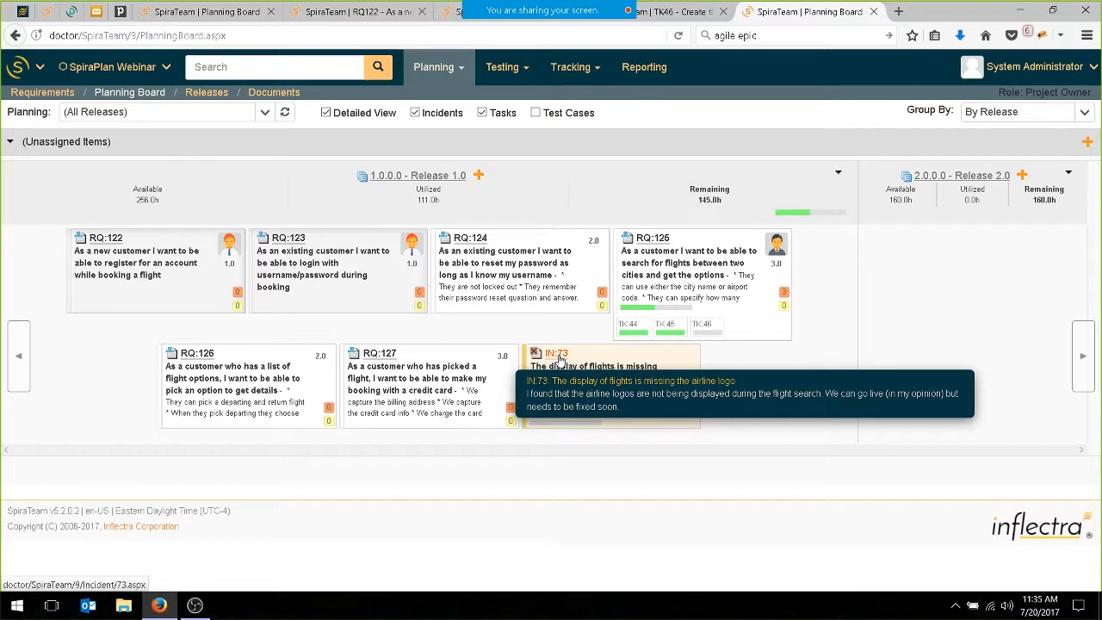
Show only Release 1.0 on the planning board and move the missing airline logo incident into Sprint 2.
left_click(1087, 114)
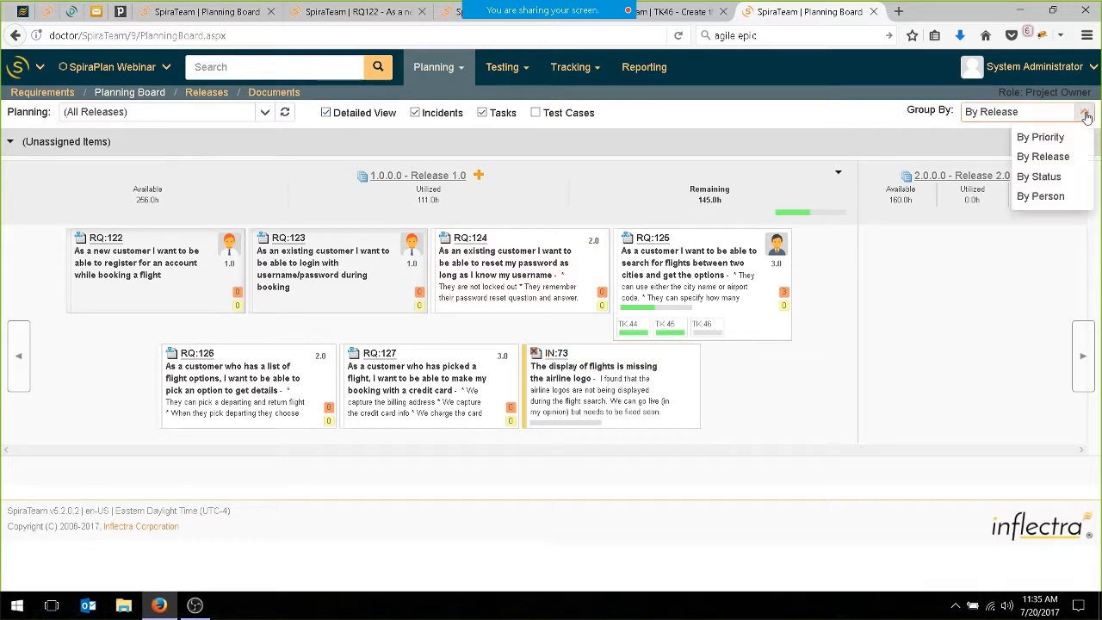
left_click(400, 176)
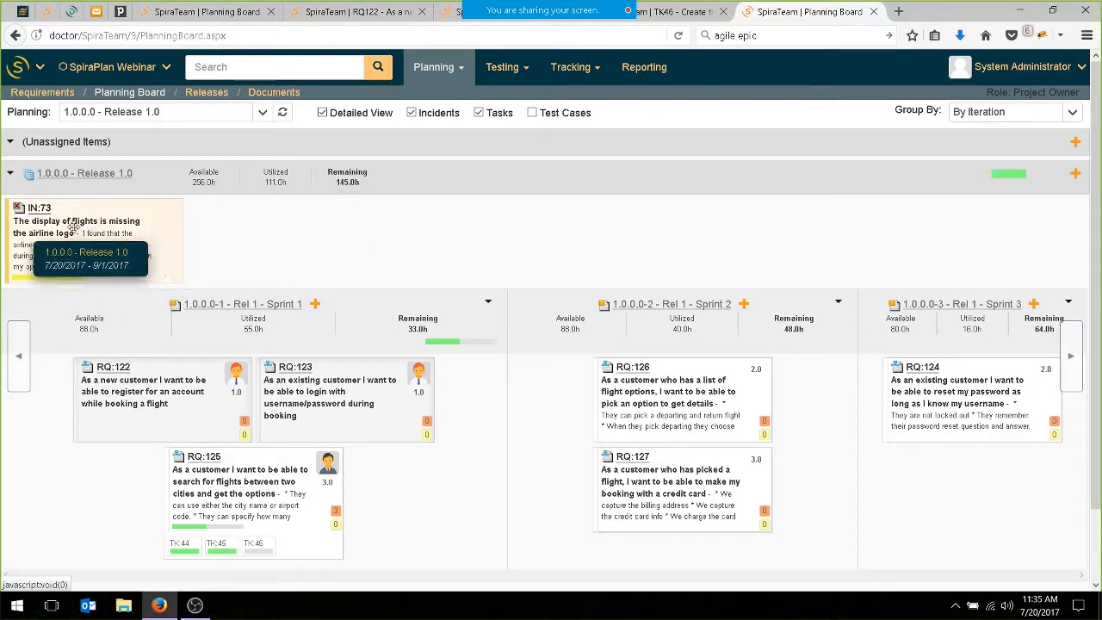
left_click_drag(188, 256, 567, 405)
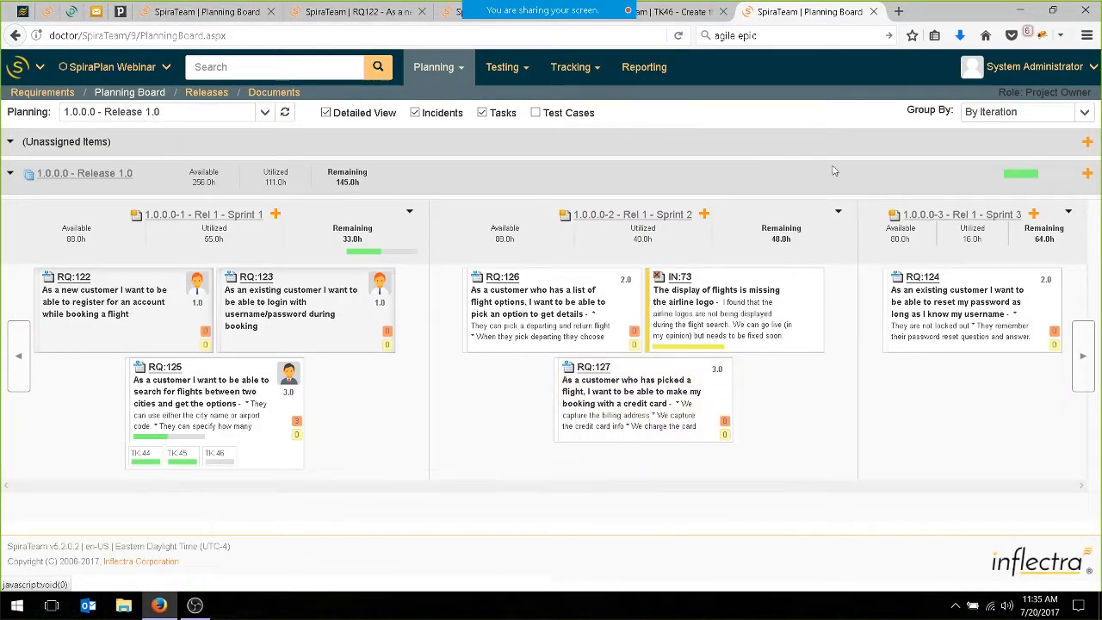
Group the Release 1.0 items by person and assign the missing airline logo incident to the developer who owns RQ:125.
left_click(1086, 112)
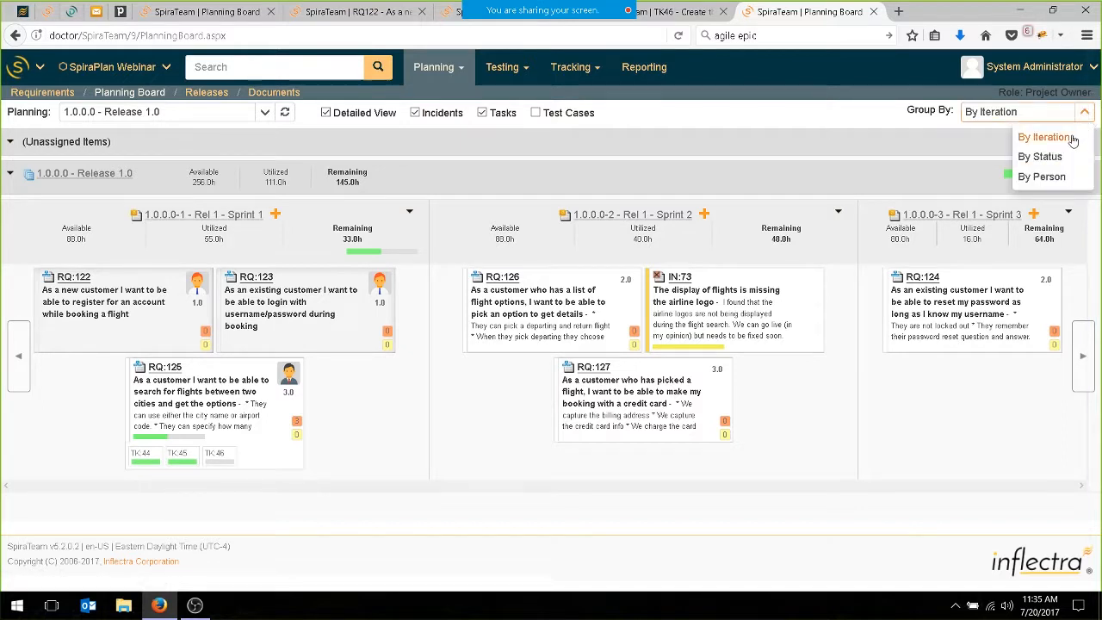
left_click(1058, 178)
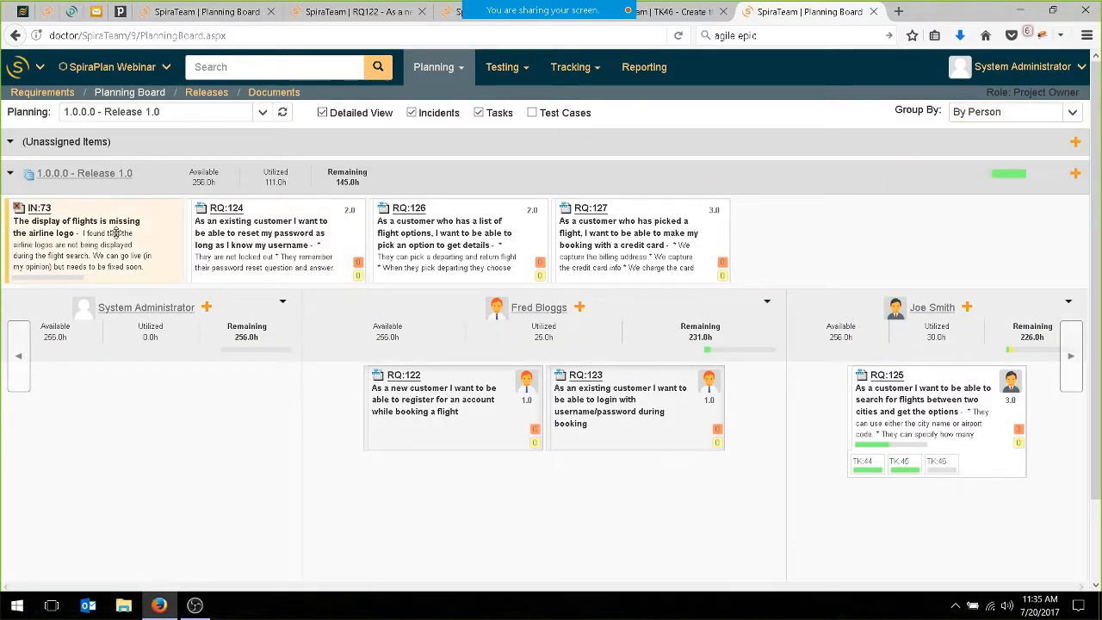
left_click_drag(100, 234, 963, 539)
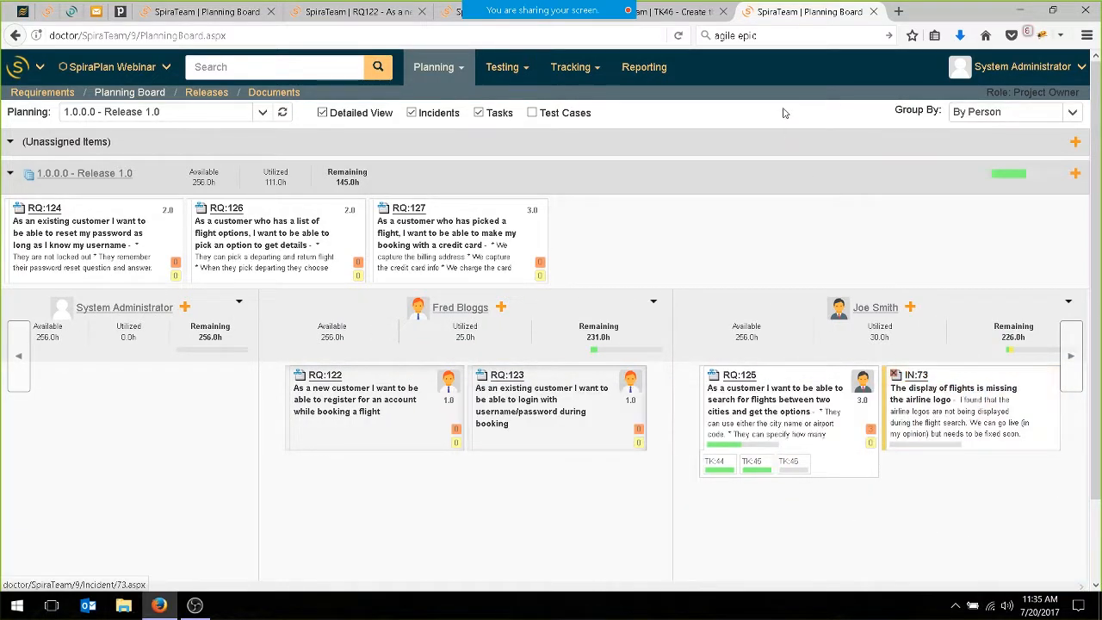
Close the surplus SpiraTeam browser tabs, keeping a single planning board open.
left_click(723, 12)
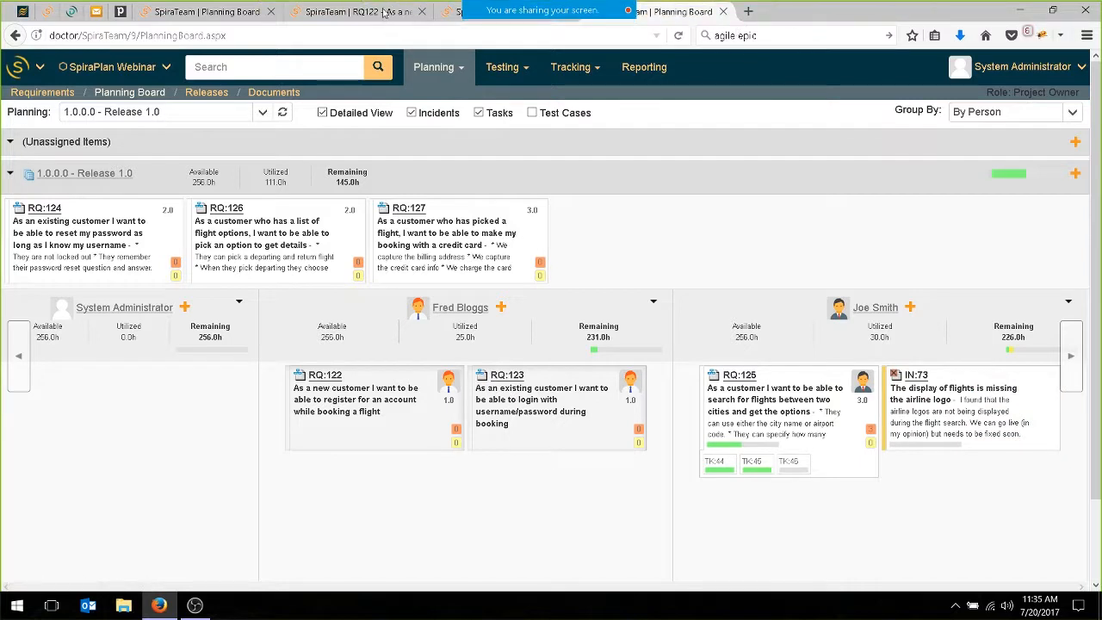
left_click(274, 11)
left_click(273, 11)
left_click(271, 11)
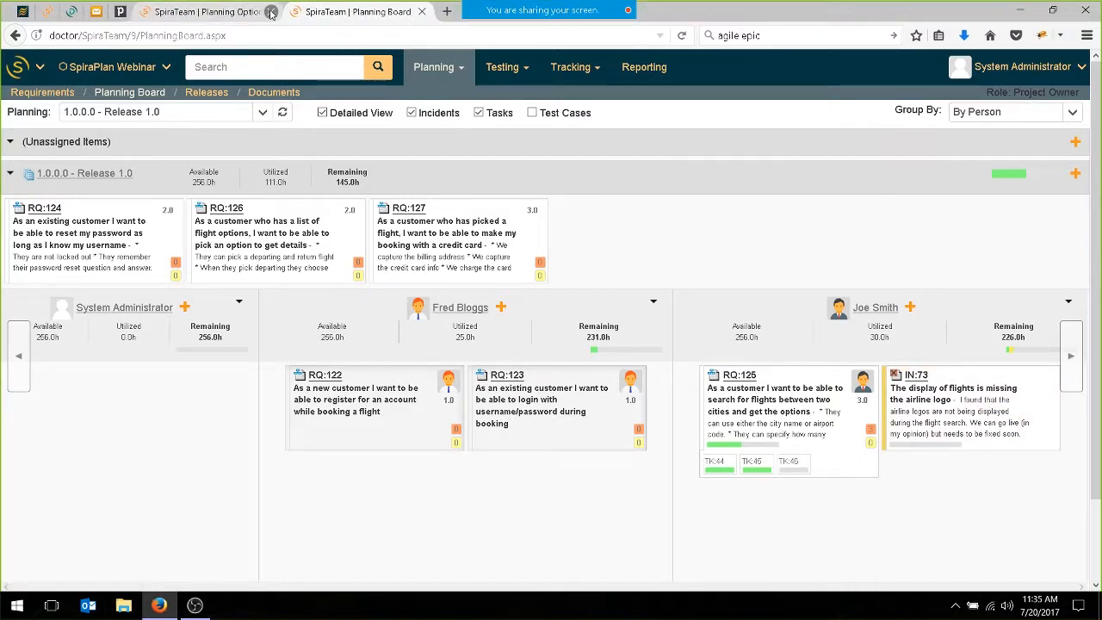
Log out of the administrator account and log in as the assigned developer with the user name and account password.
left_click(1084, 72)
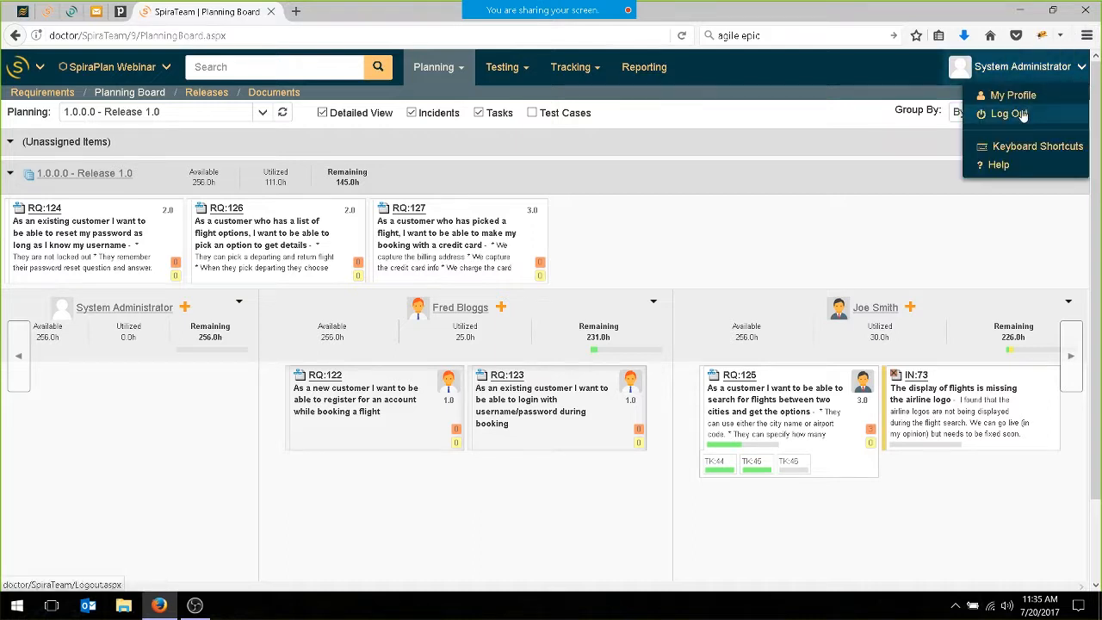
left_click(1021, 115)
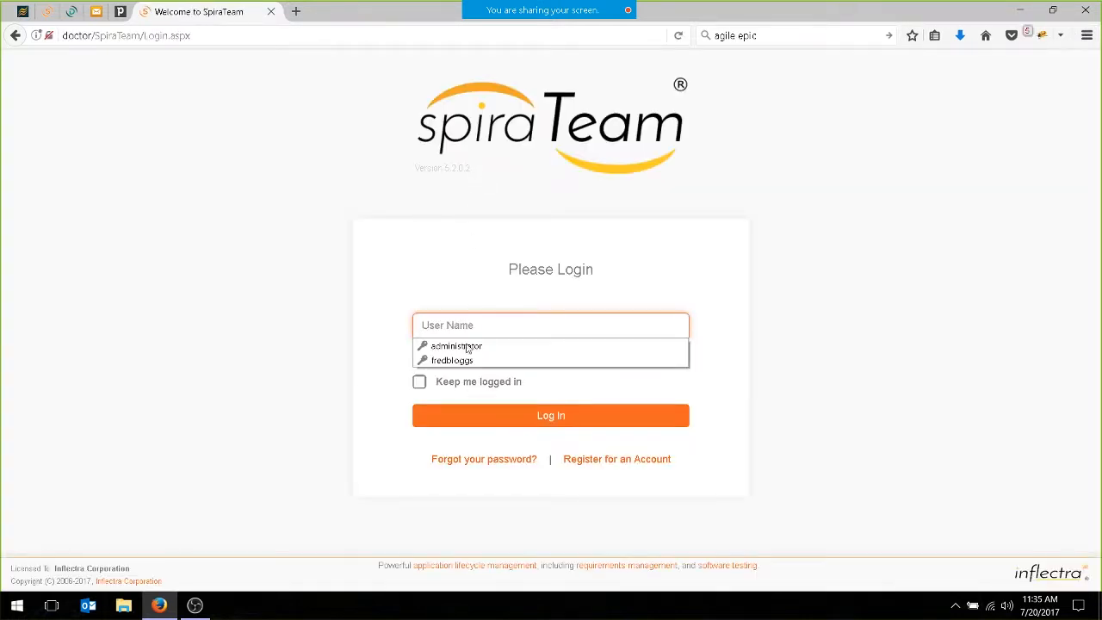
type("joesmith")
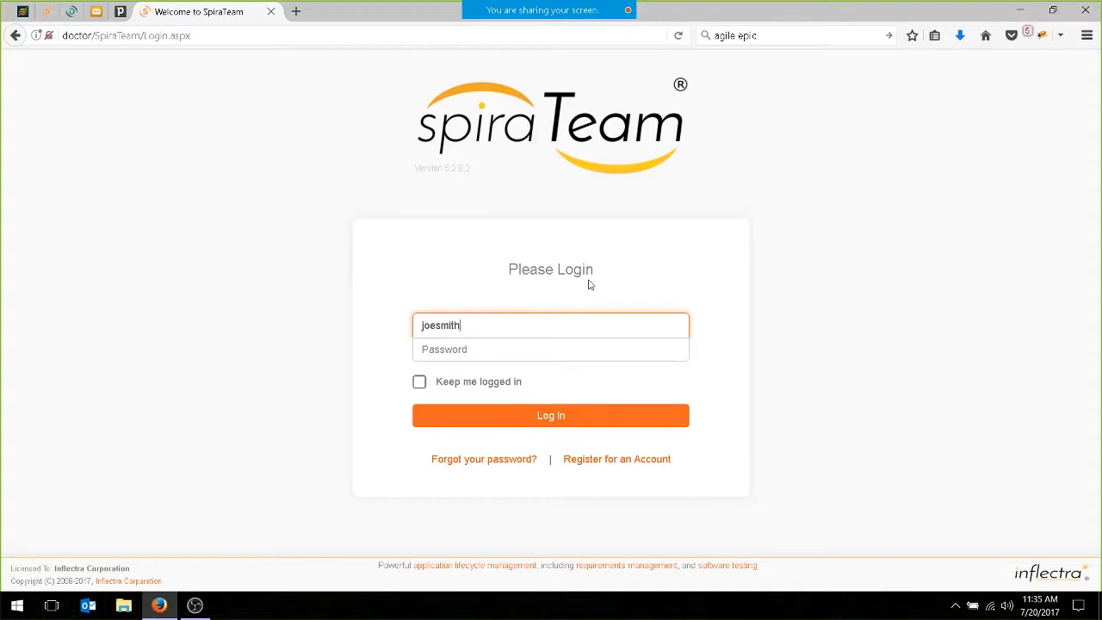
key("Tab")
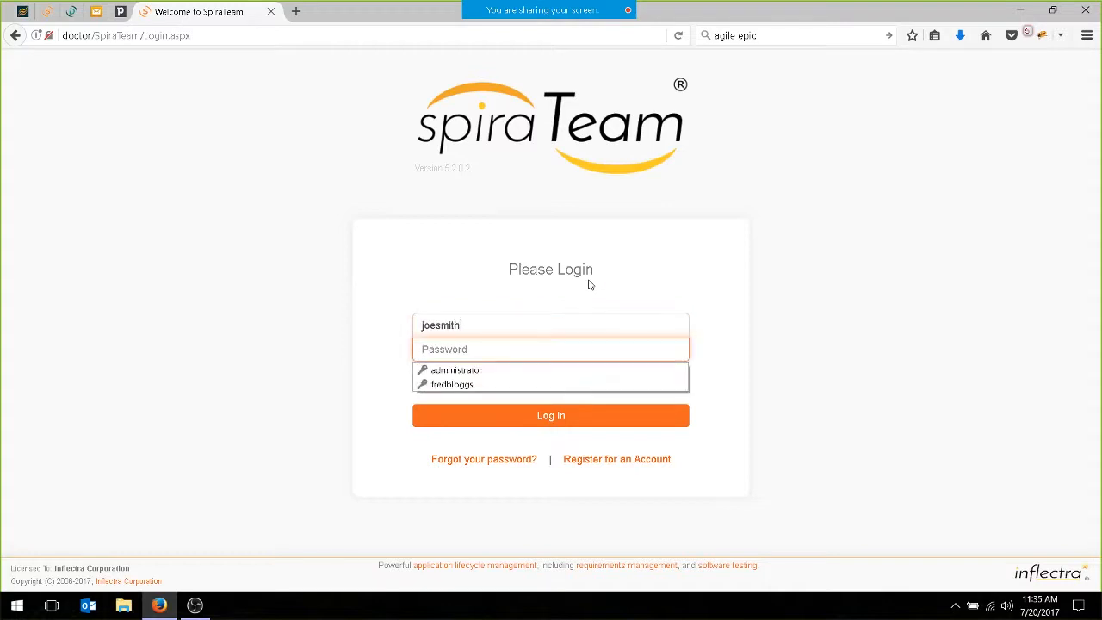
type("Pl")
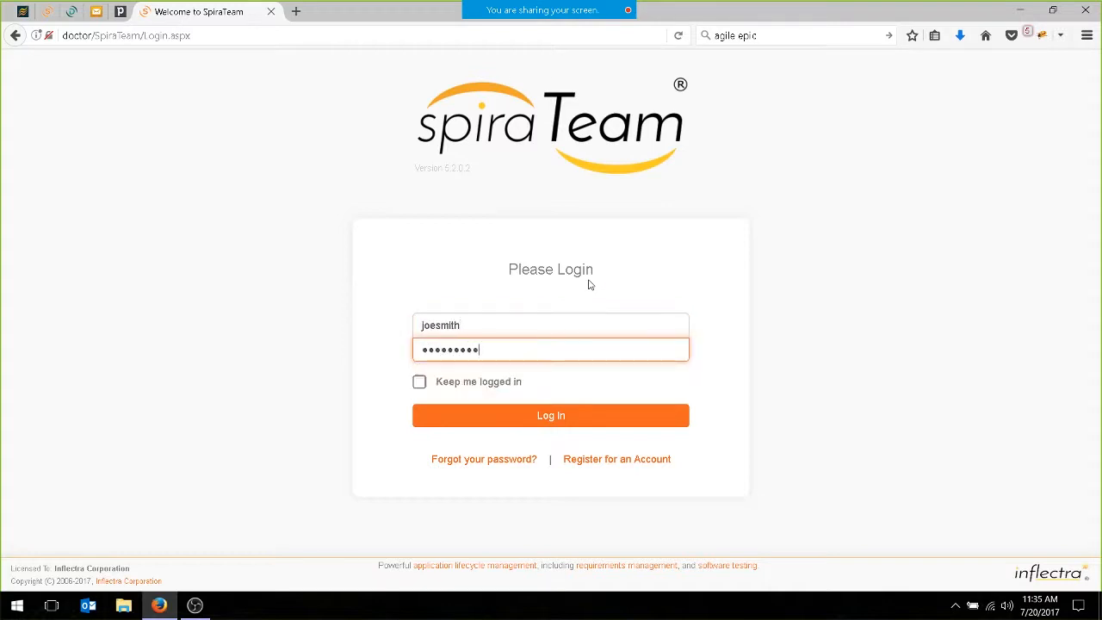
left_click(555, 415)
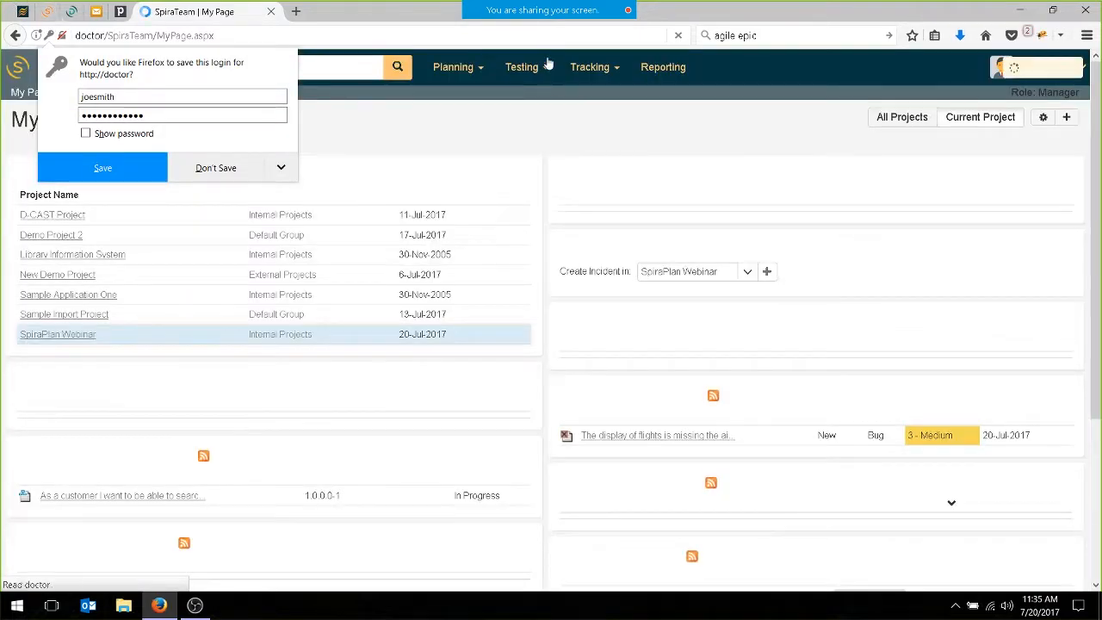
Open the missing airline logo bug from the assigned incidents and apply the Assign Incident operation.
left_click(676, 437)
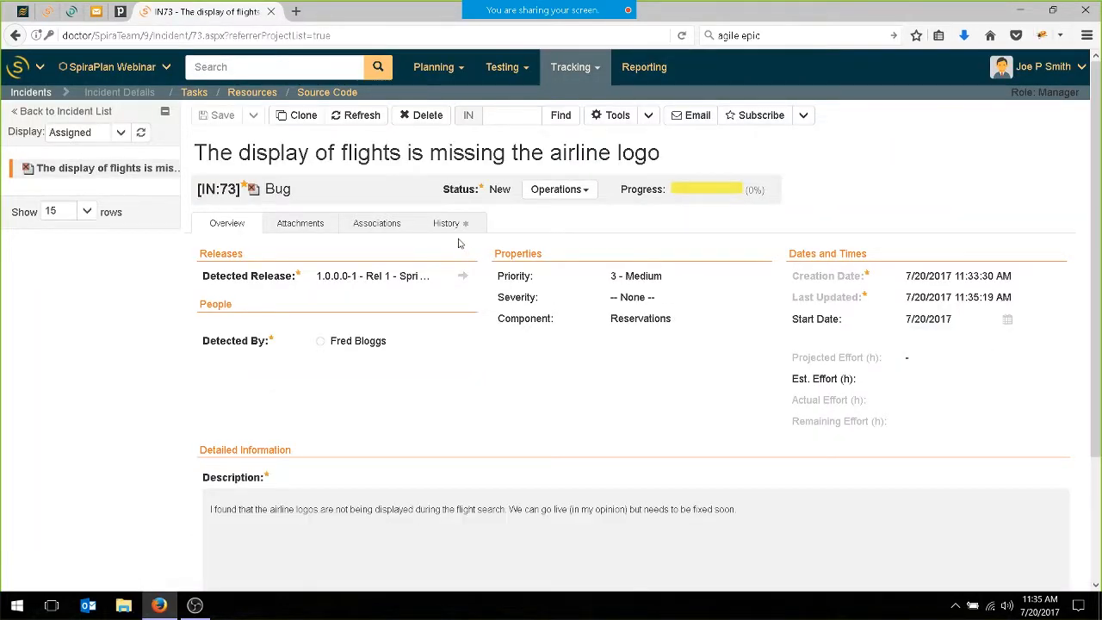
left_click(561, 197)
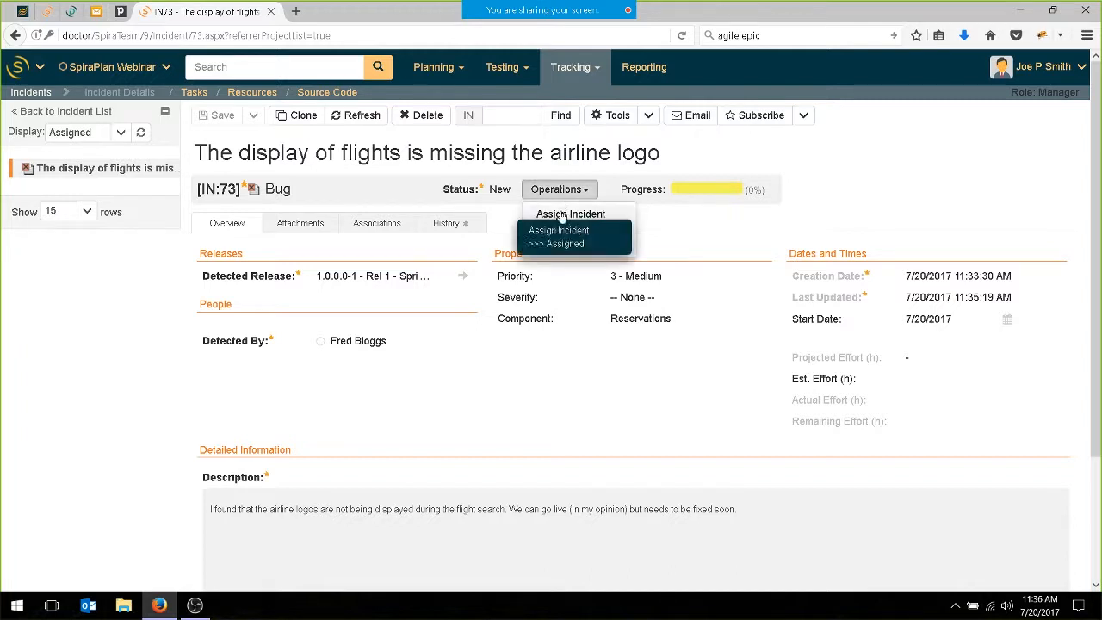
left_click(562, 240)
Add the comment "Investigating right now" to the missing airline logo incident and save the incident.
scroll(386, 441, "down", 3)
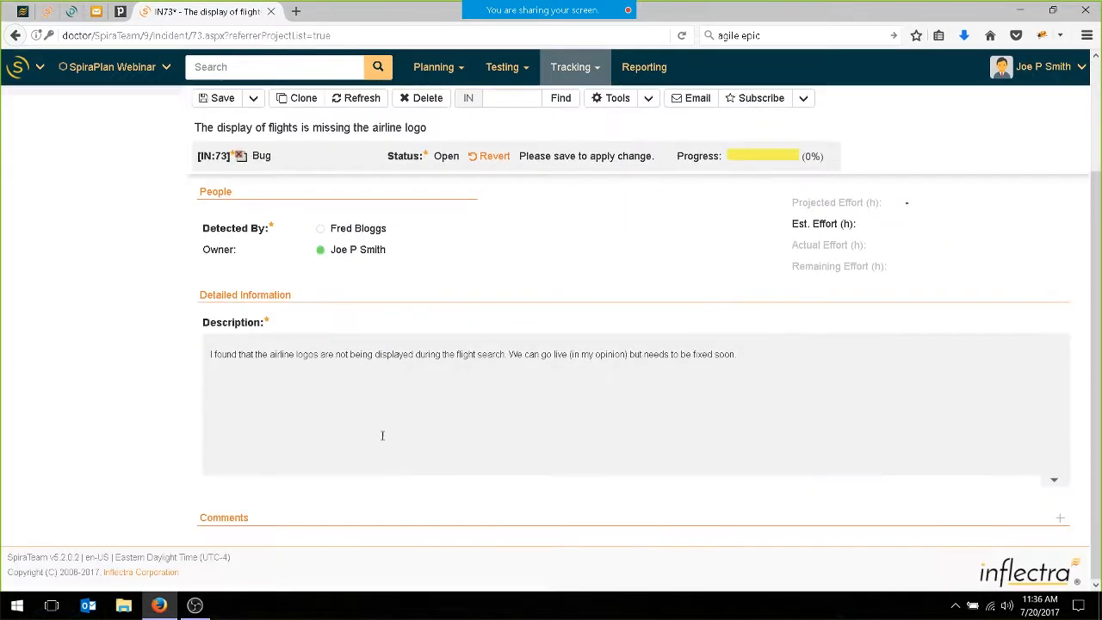
left_click(1061, 518)
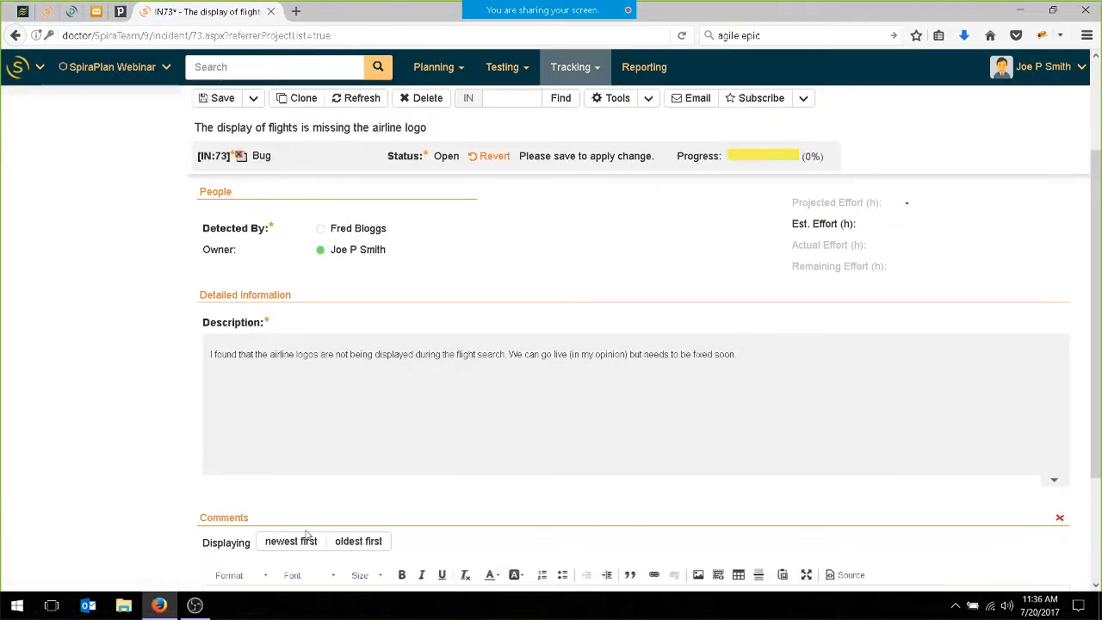
scroll(356, 517, "down", 2)
left_click(370, 452)
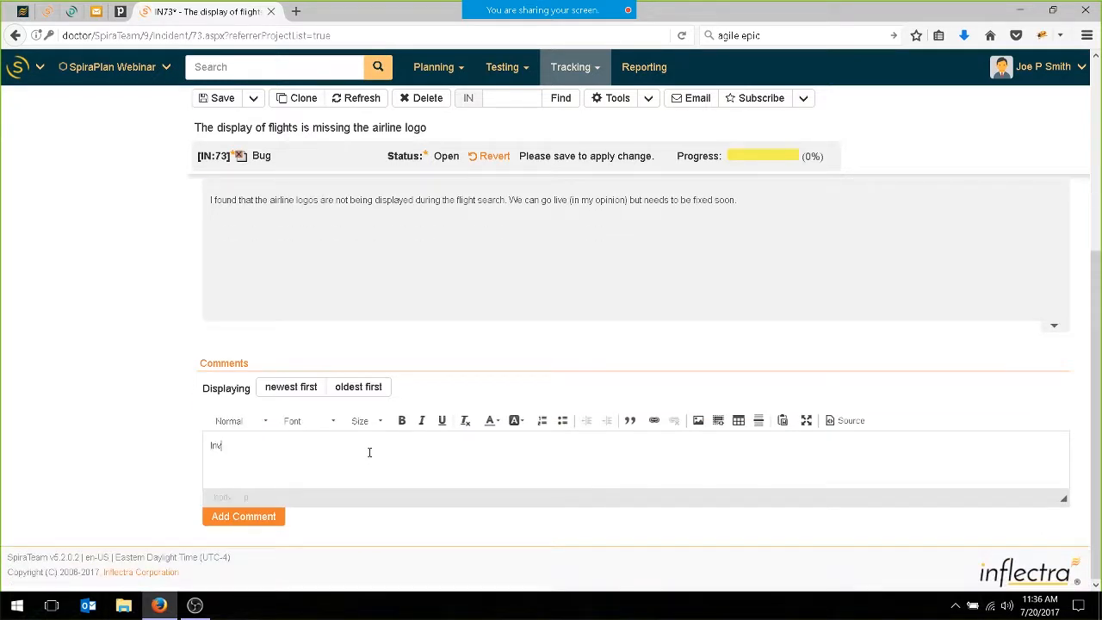
type("Investigating right now")
left_click(219, 100)
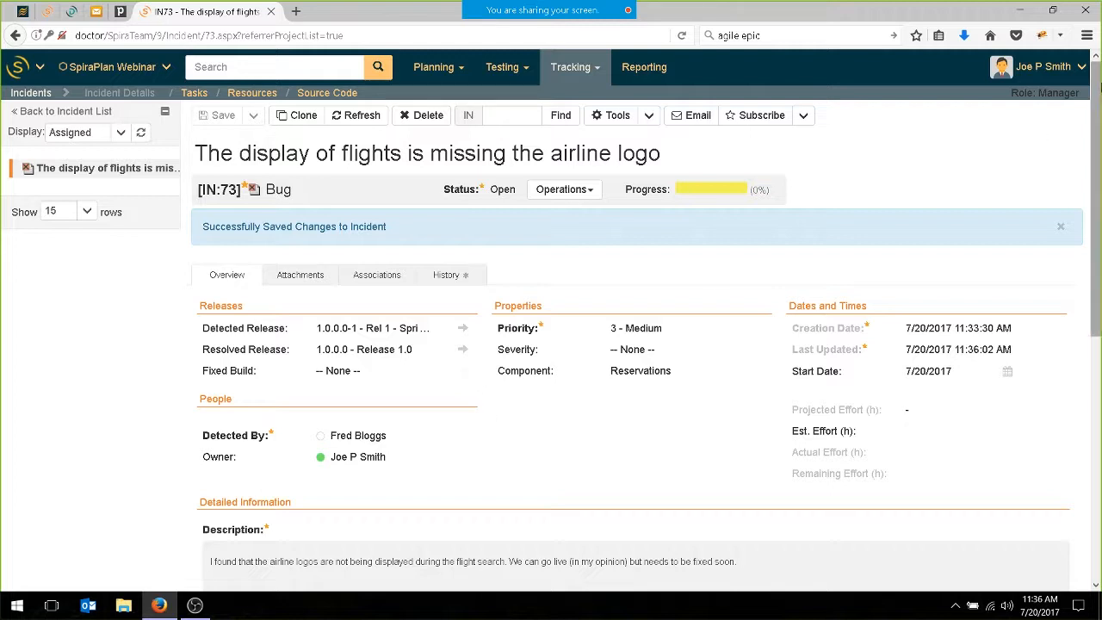
Log out of the developer account and log back in with the saved administrator credentials.
left_click(1084, 69)
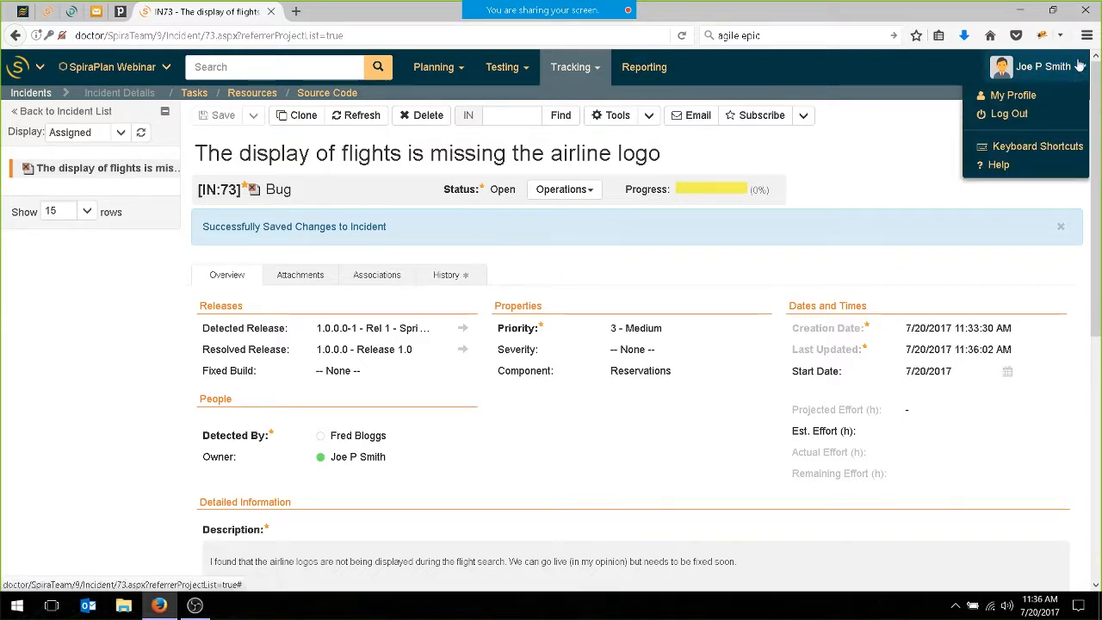
left_click(991, 115)
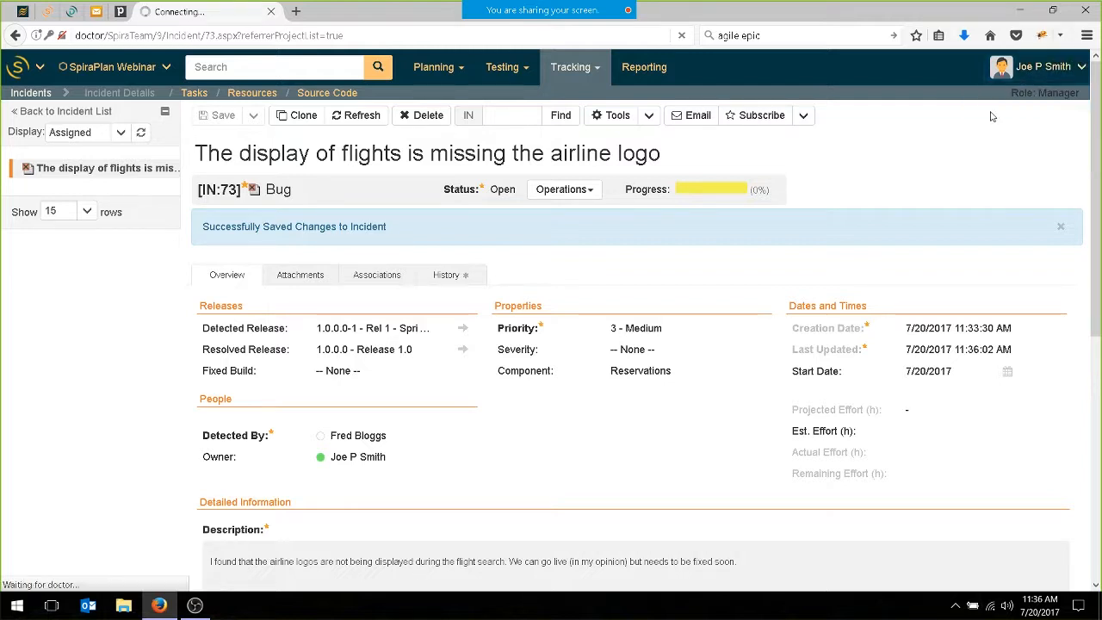
left_click(551, 316)
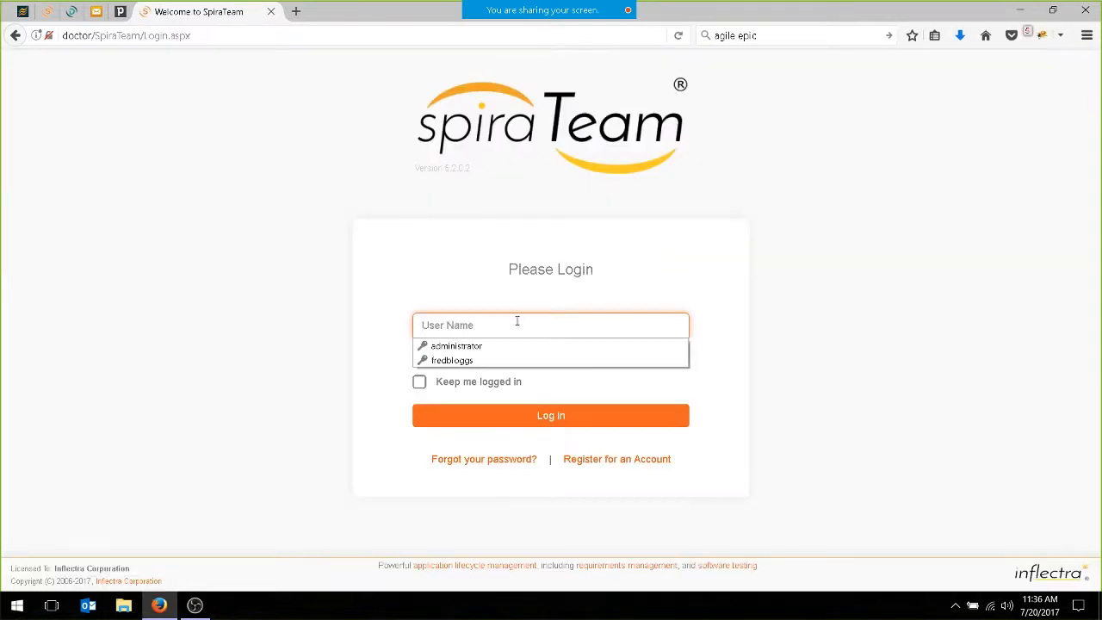
left_click(456, 345)
left_click(419, 381)
left_click(551, 415)
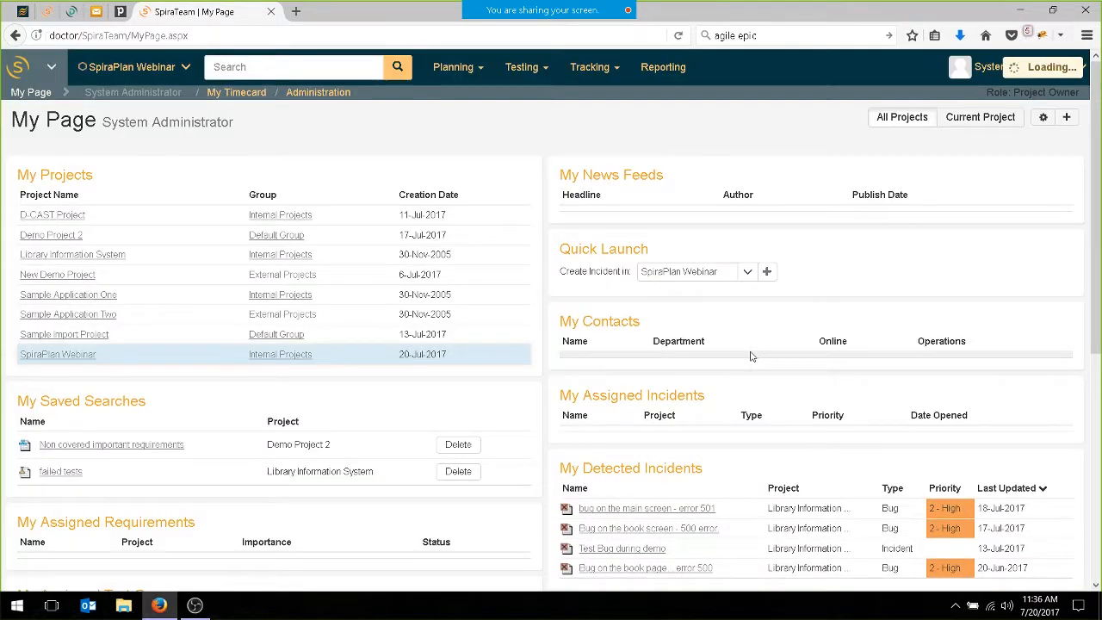
Open the Internal Projects group home and review its requirements coverage, test execution, task progress and incident aging.
left_click(125, 69)
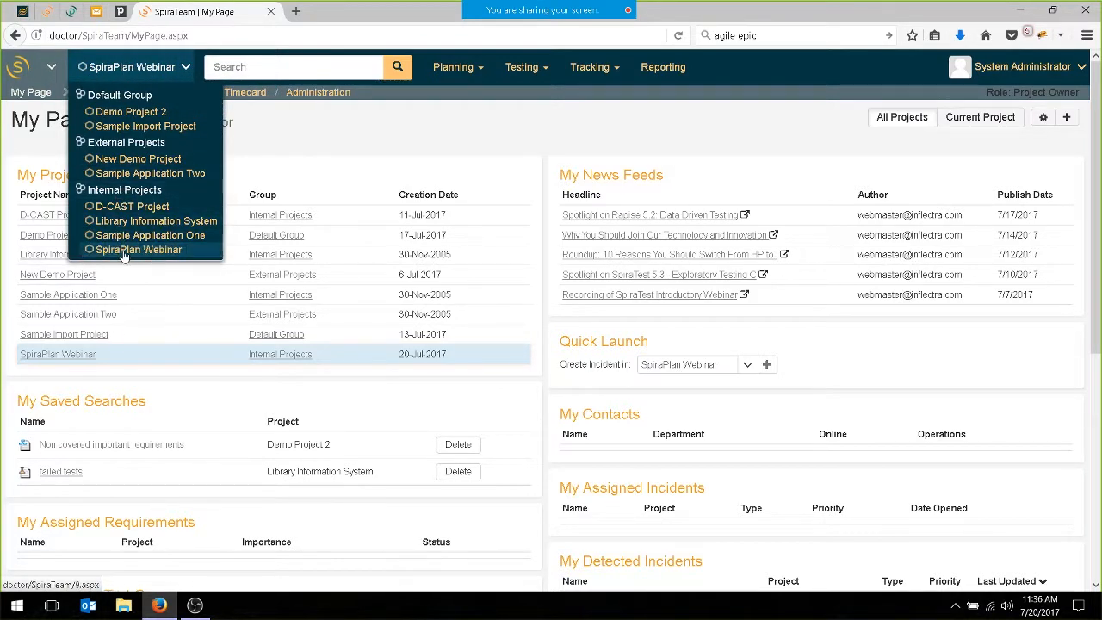
left_click(154, 189)
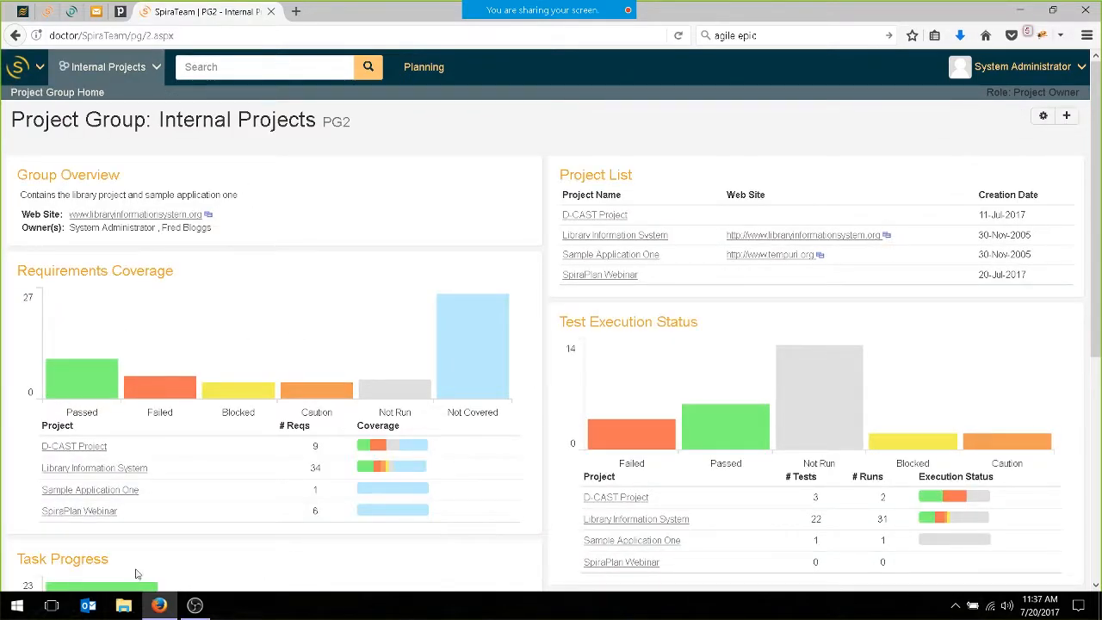
scroll(480, 406, "down", 4)
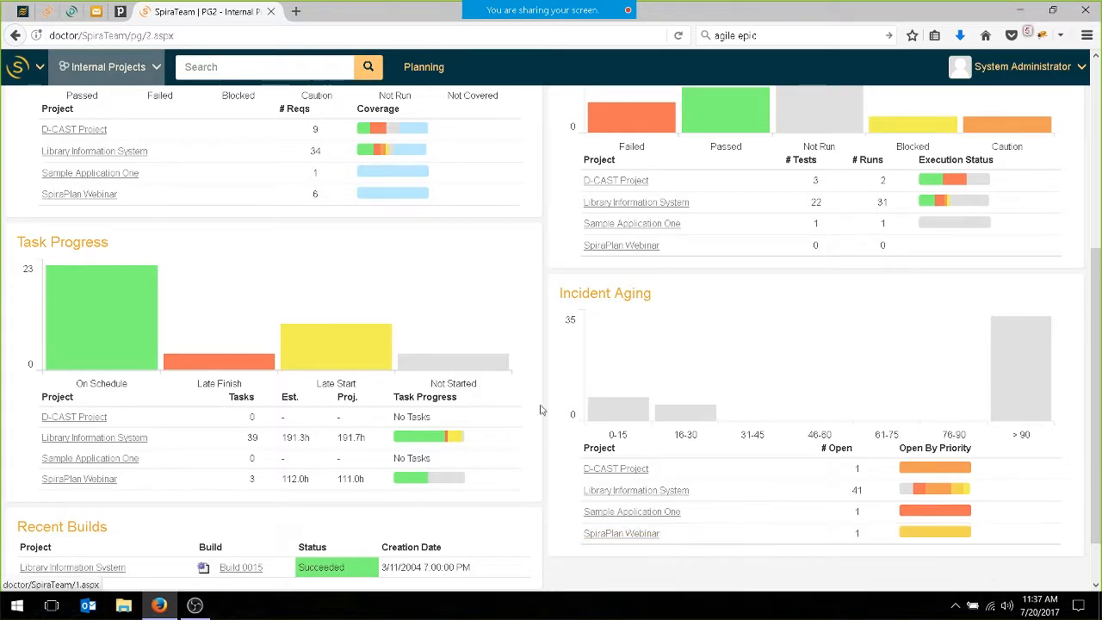
scroll(536, 419, "up", 4)
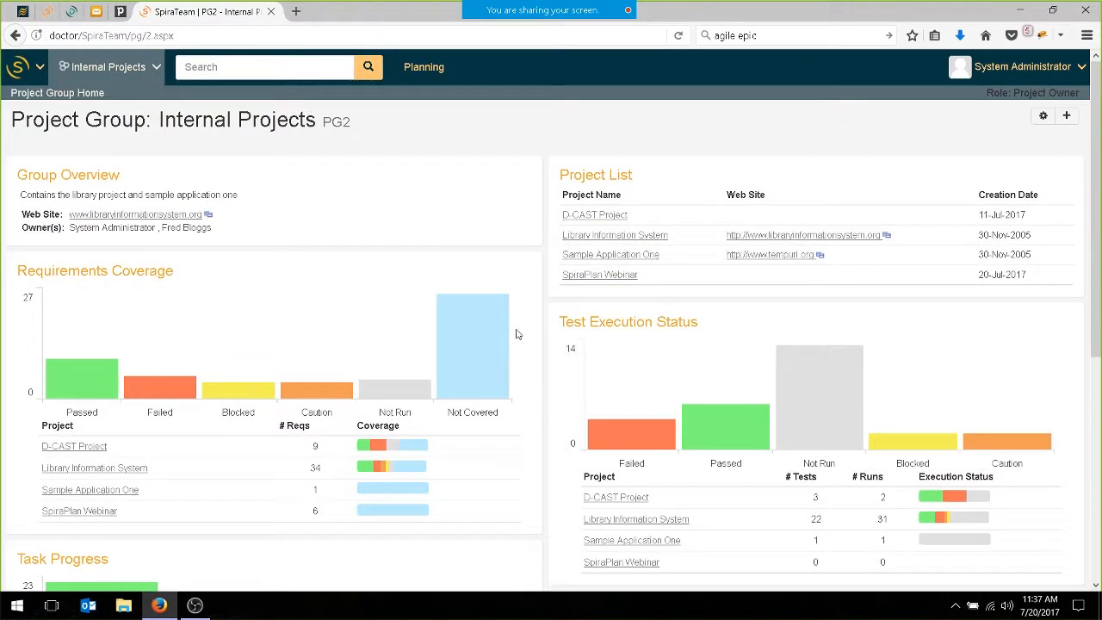
Open the Internal Projects planning board, group its items by project and narrow it to the SpiraPlan Webinar project.
left_click(429, 75)
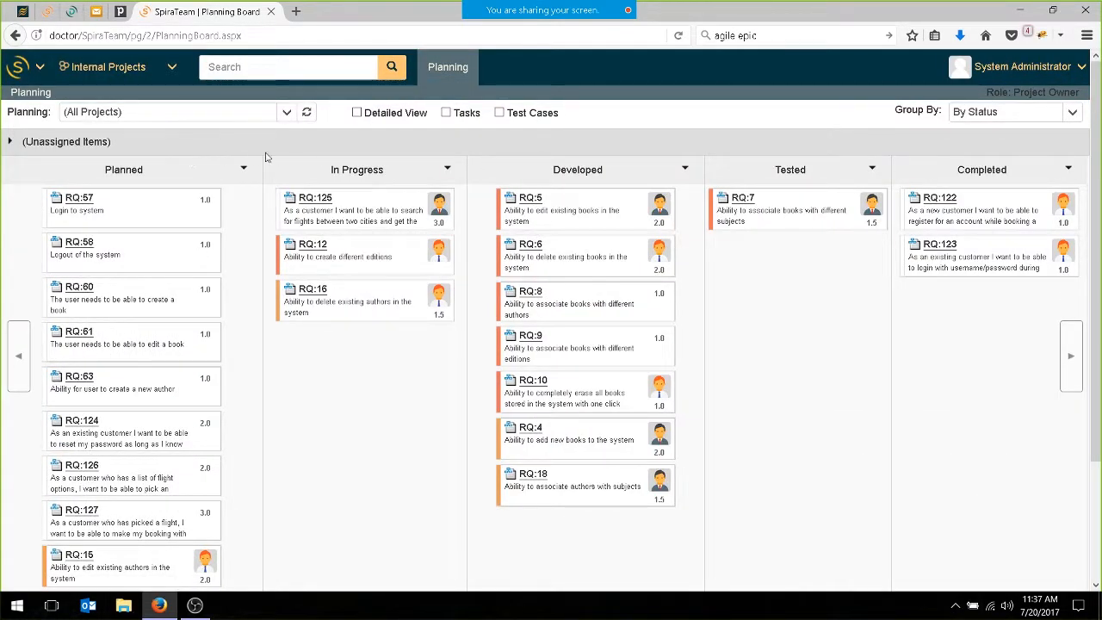
left_click(1074, 116)
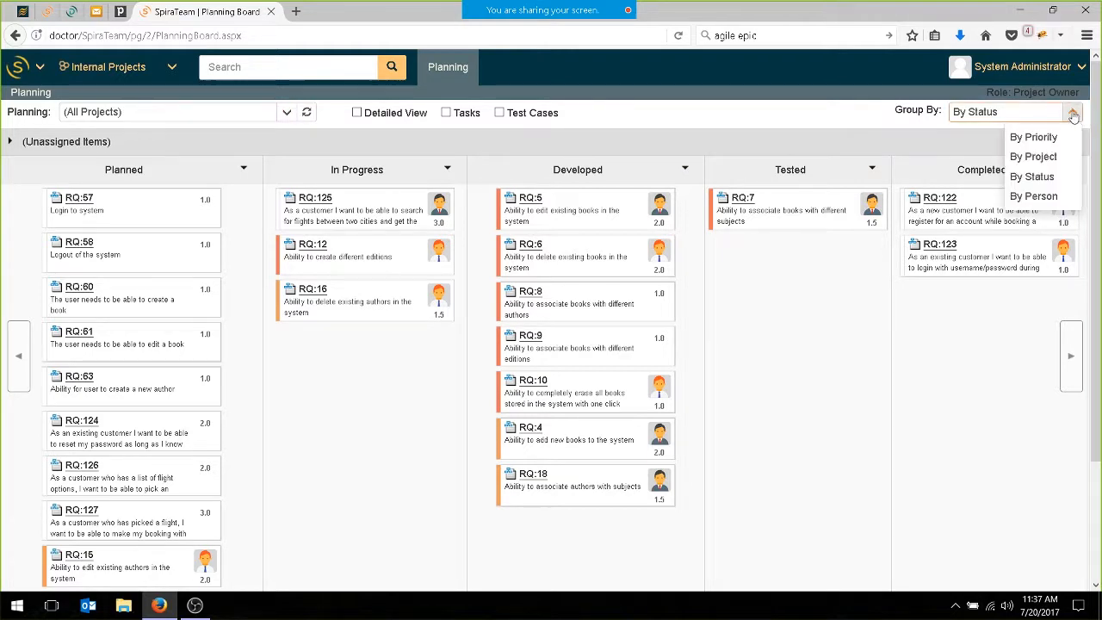
left_click(1036, 161)
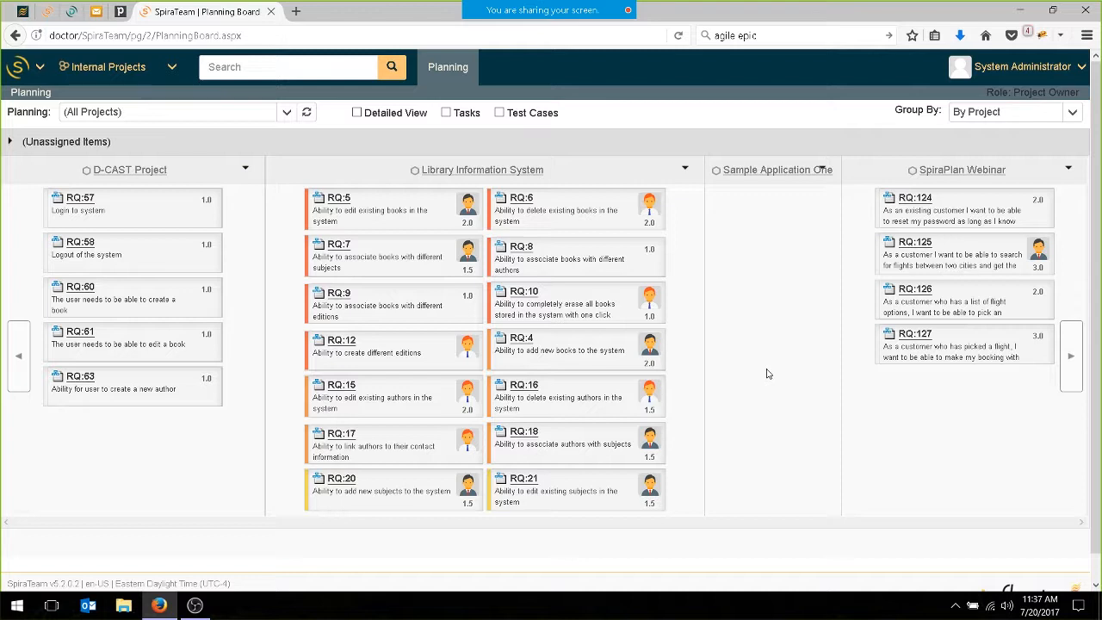
left_click(974, 171)
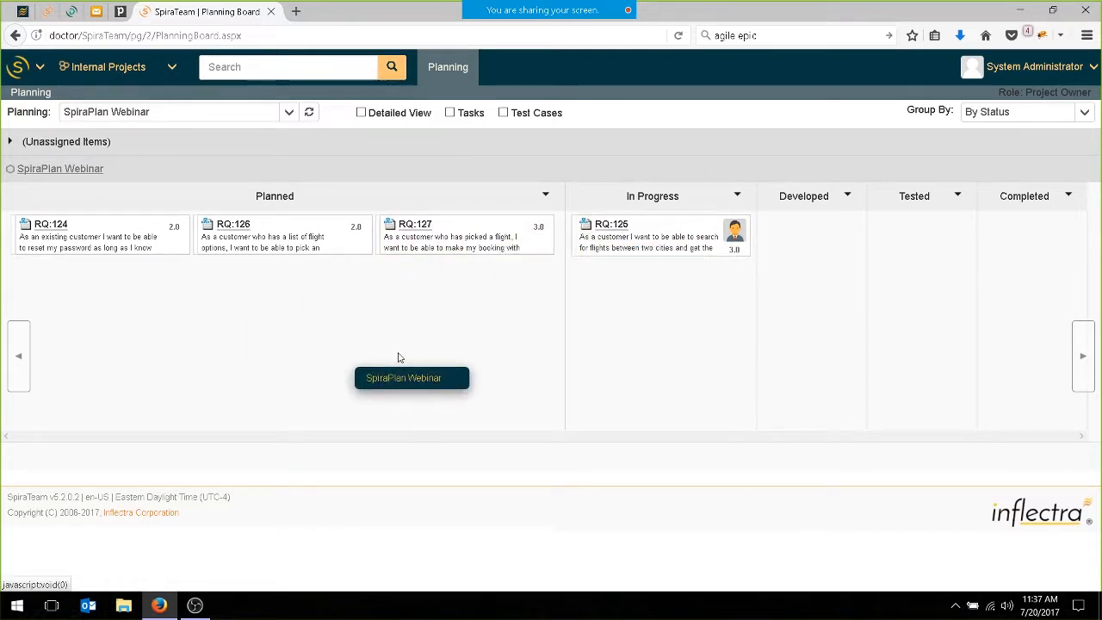
Show all projects on the planning board by priority and expand the unassigned items and 1 - Critical rows.
left_click(289, 113)
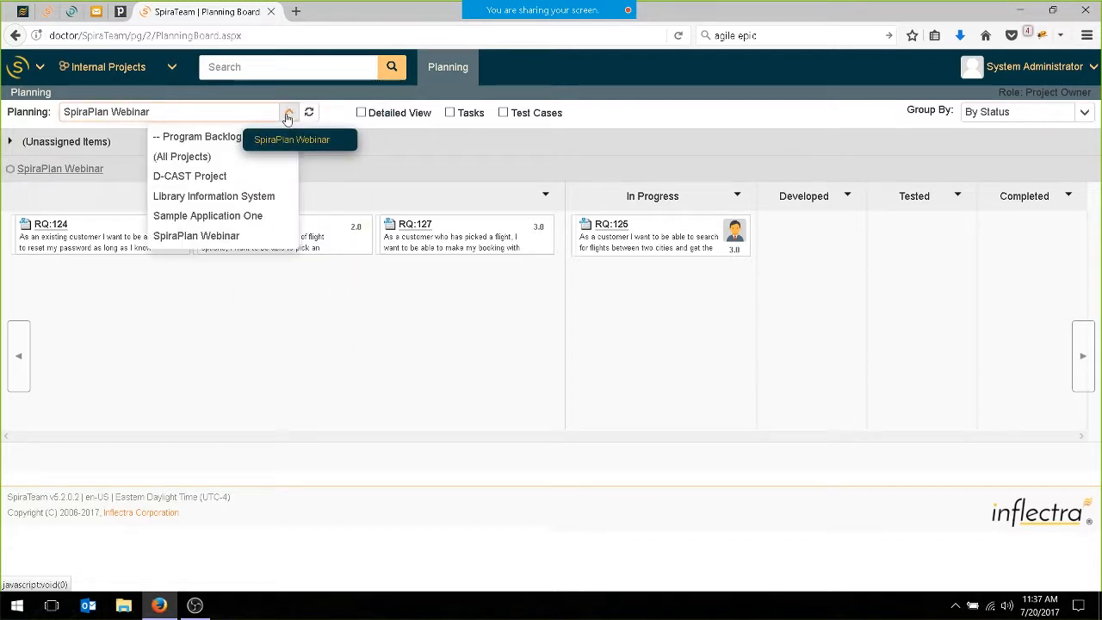
left_click(202, 158)
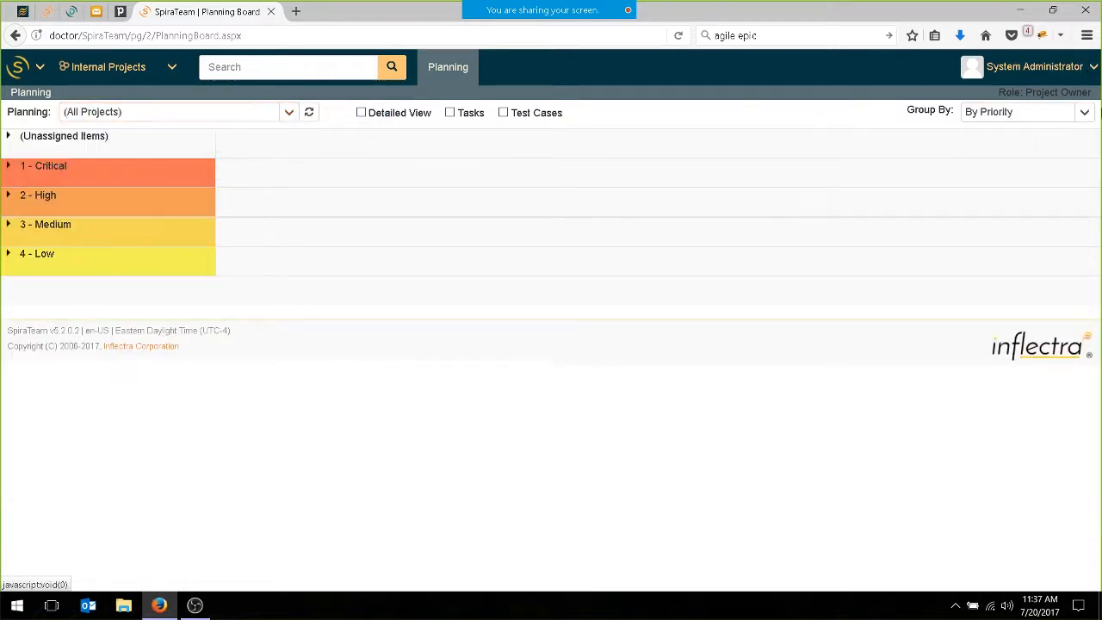
left_click(8, 168)
left_click(8, 136)
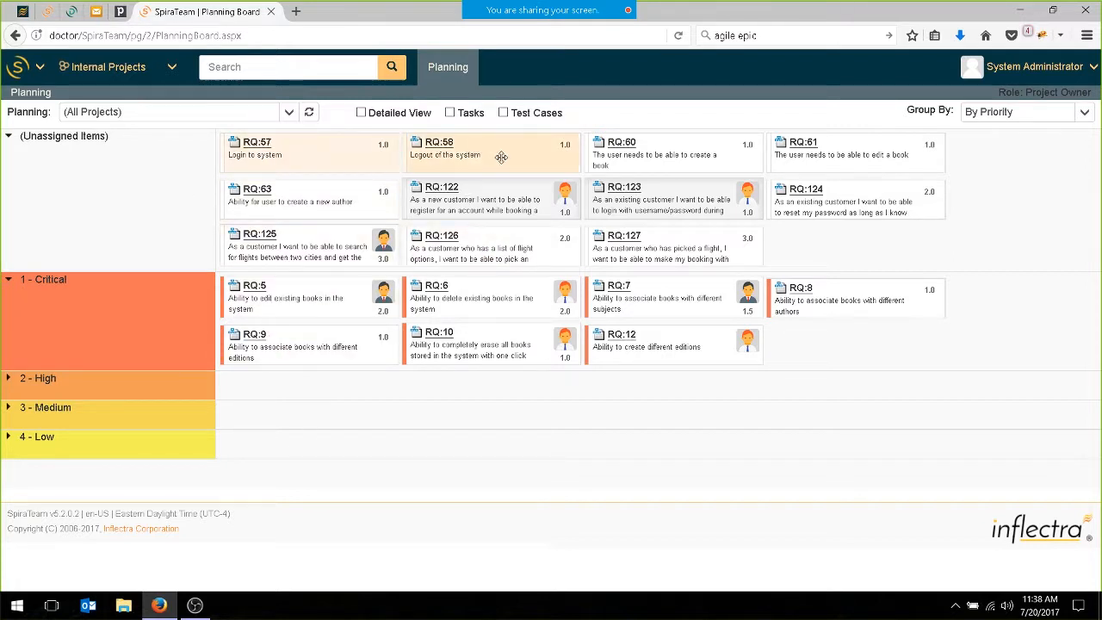
Prioritize RQ:57 and RQ:58 as 1 - Critical and RQ:61 and RQ:63 as 2 - High, and refresh the board.
left_click_drag(516, 152, 879, 342)
left_click(9, 426)
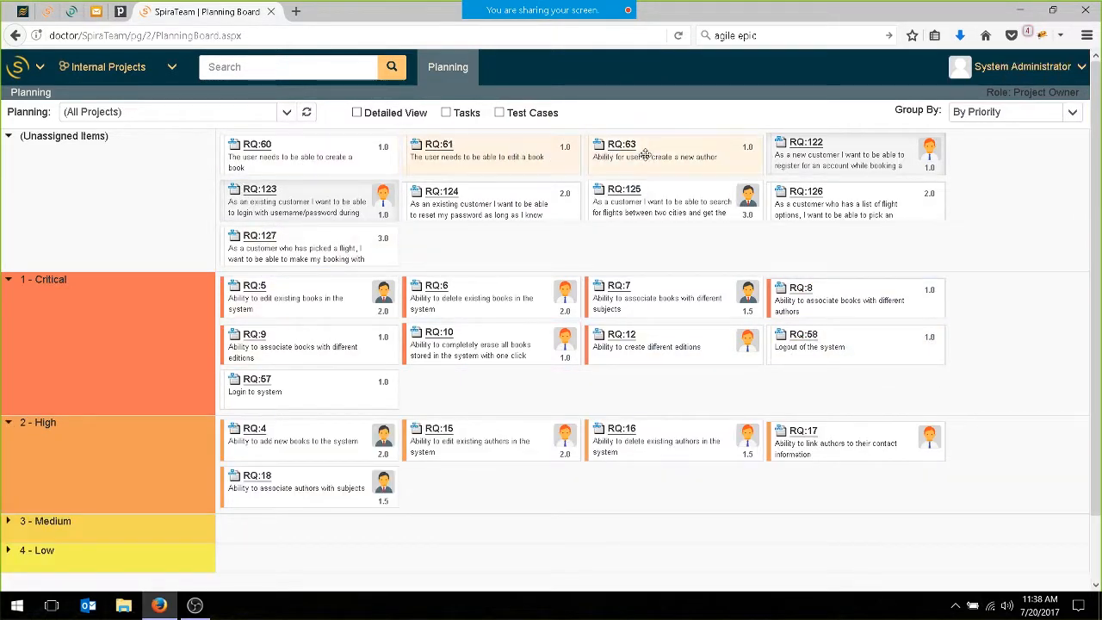
left_click_drag(680, 162, 645, 489)
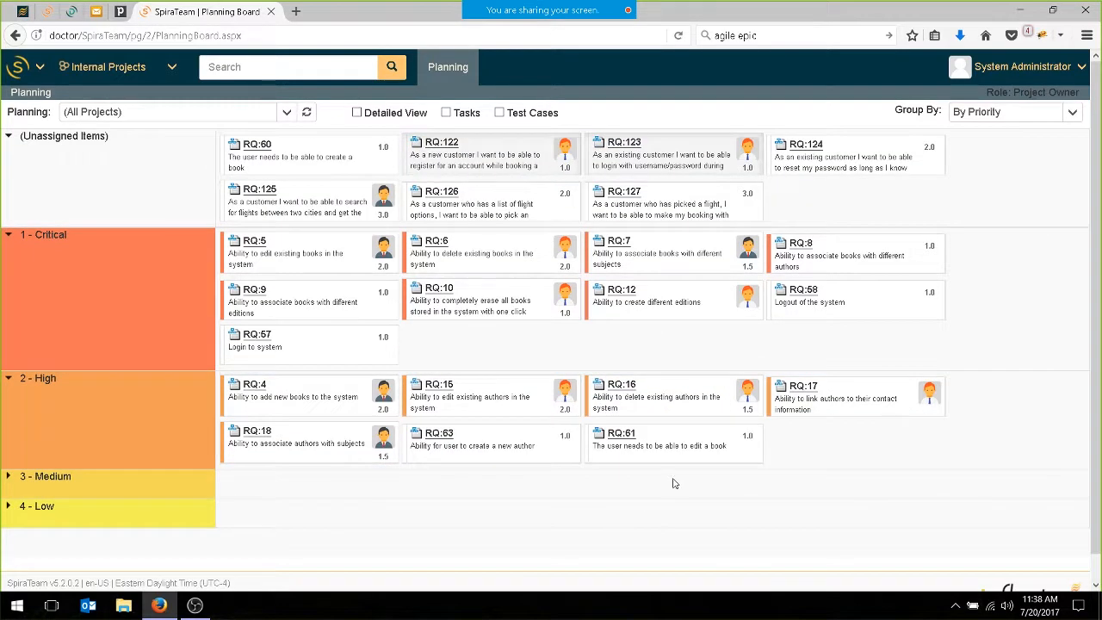
left_click(307, 112)
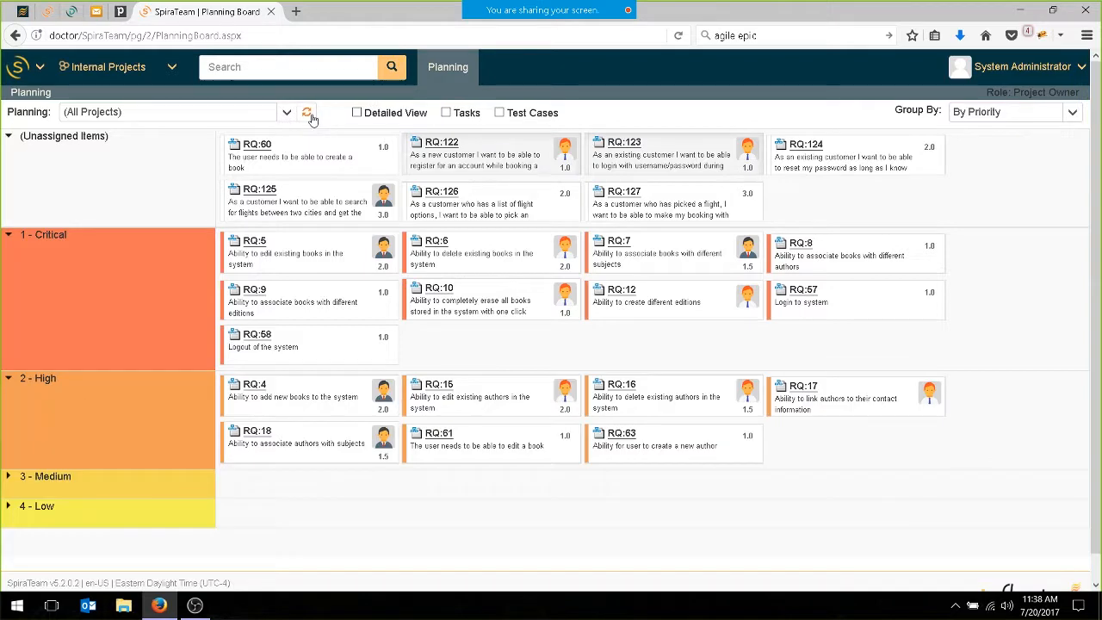
Review the items of all projects grouped by status and by person, examining the workload assigned to each team member.
left_click(1073, 113)
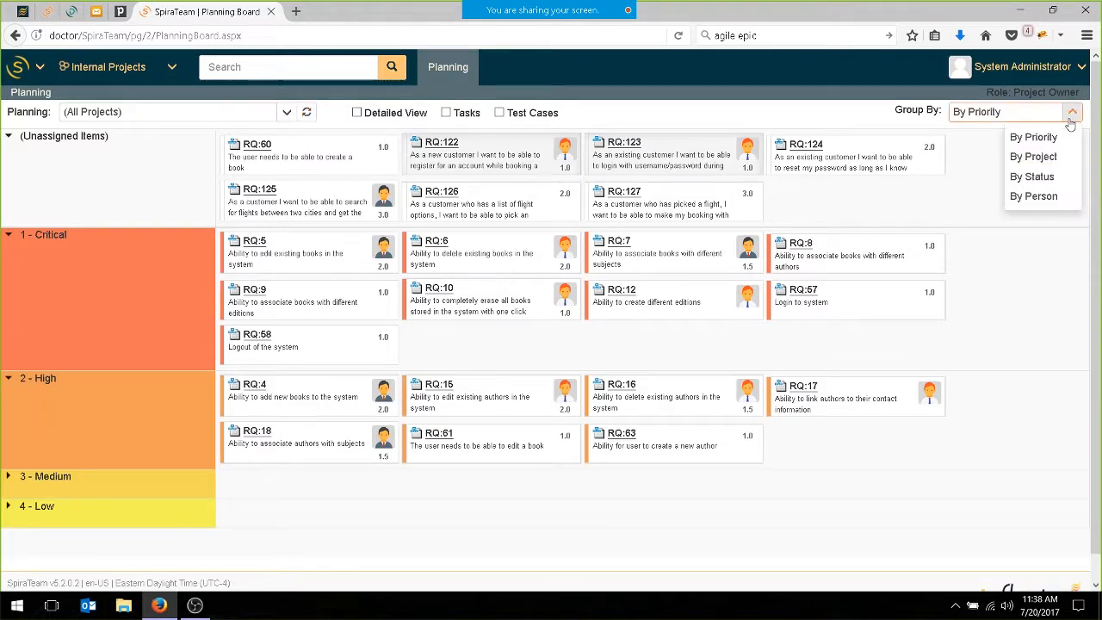
left_click(1045, 179)
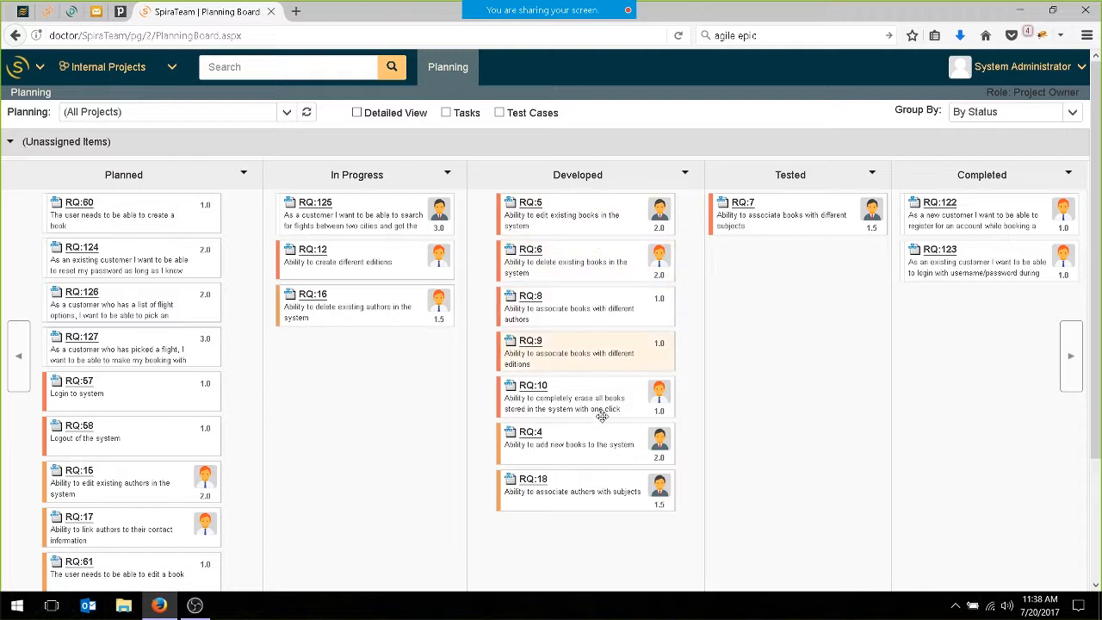
left_click(1077, 114)
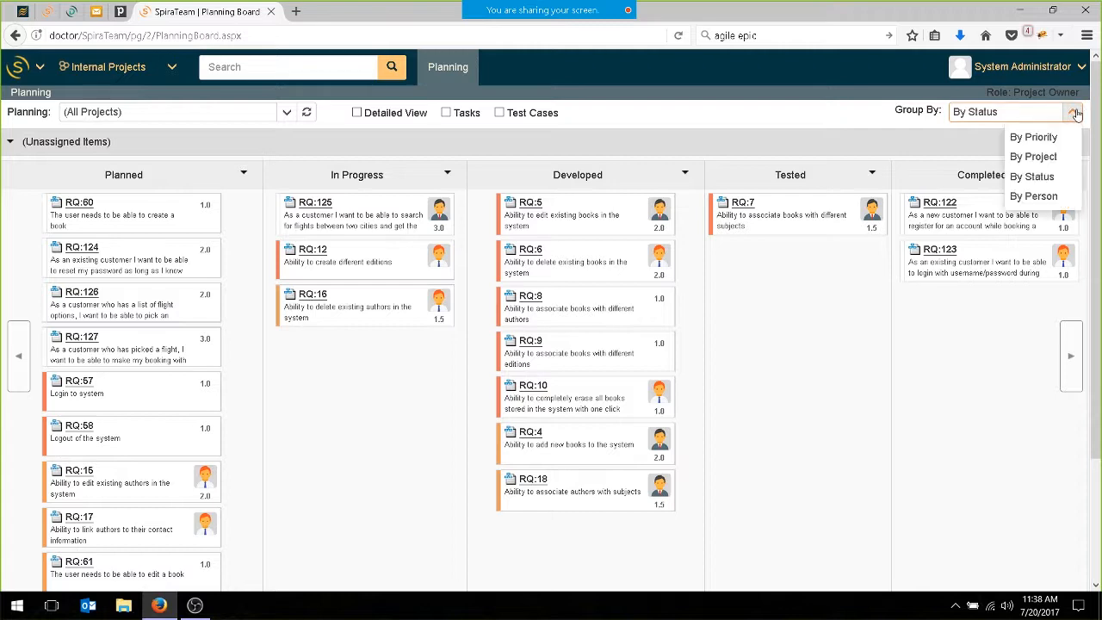
left_click(1030, 195)
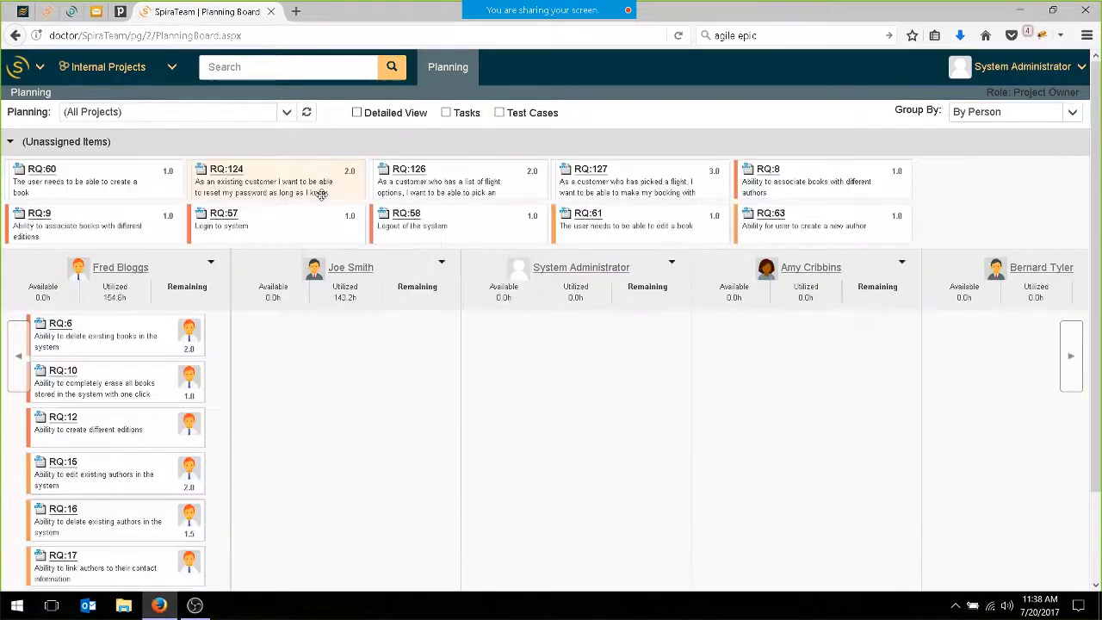
scroll(190, 323, "down", 3)
scroll(194, 321, "up", 3)
scroll(194, 320, "down", 3)
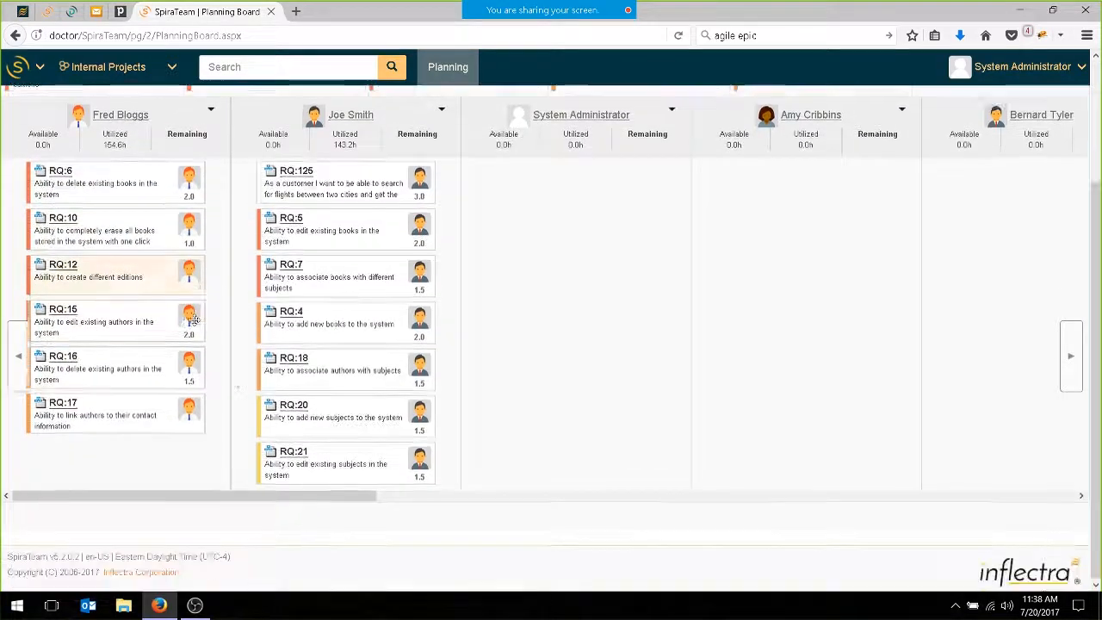
left_click_drag(336, 499, 331, 340)
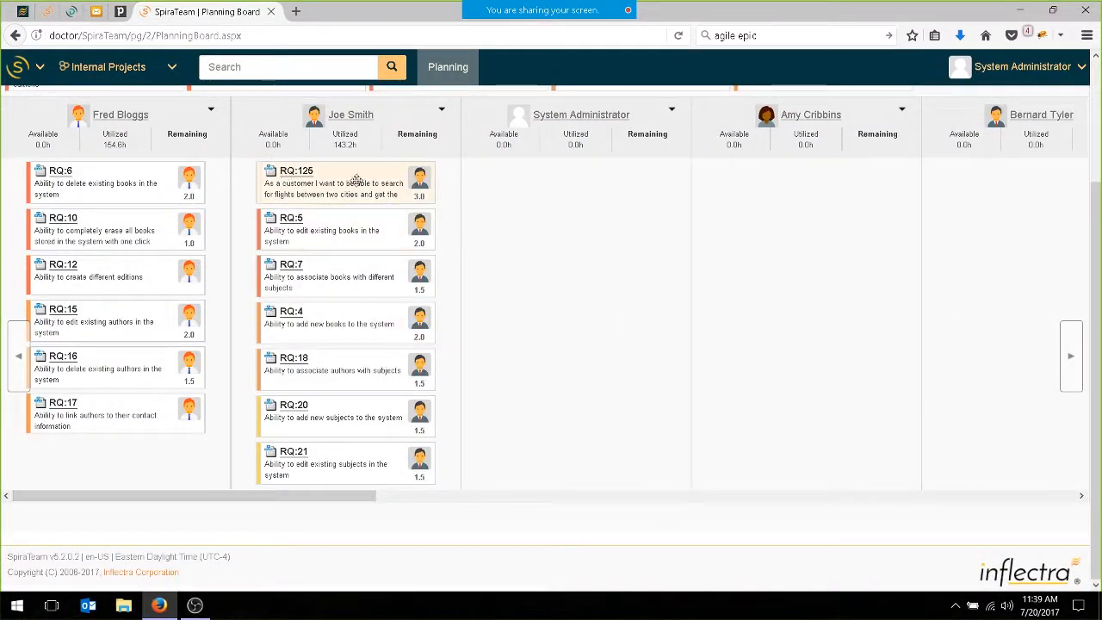
scroll(537, 243, "up", 3)
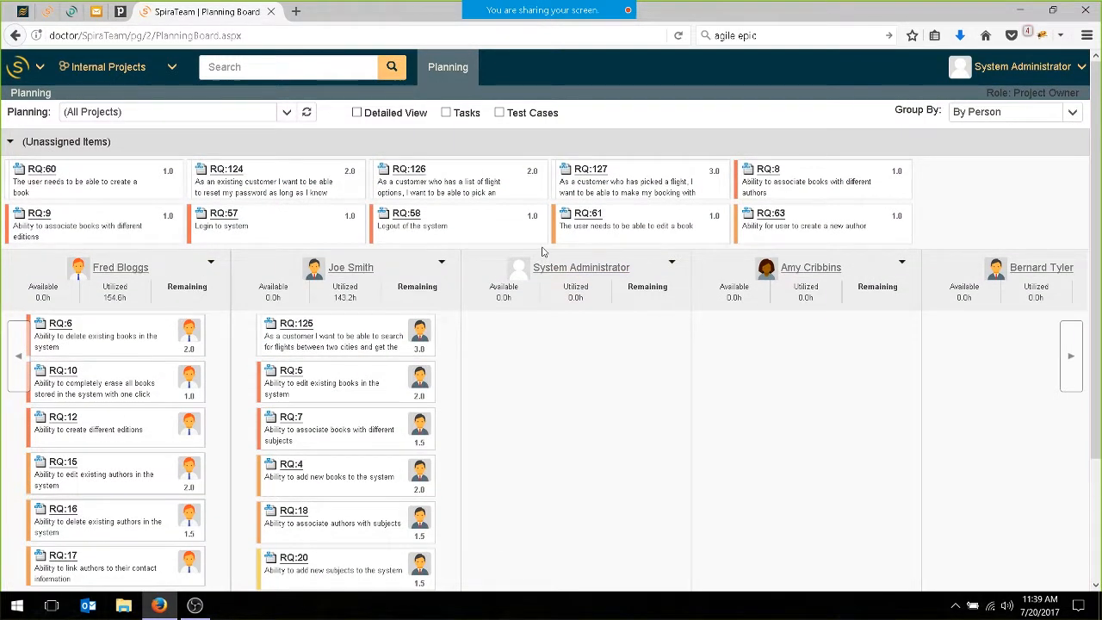
mouse_move(1052, 224)
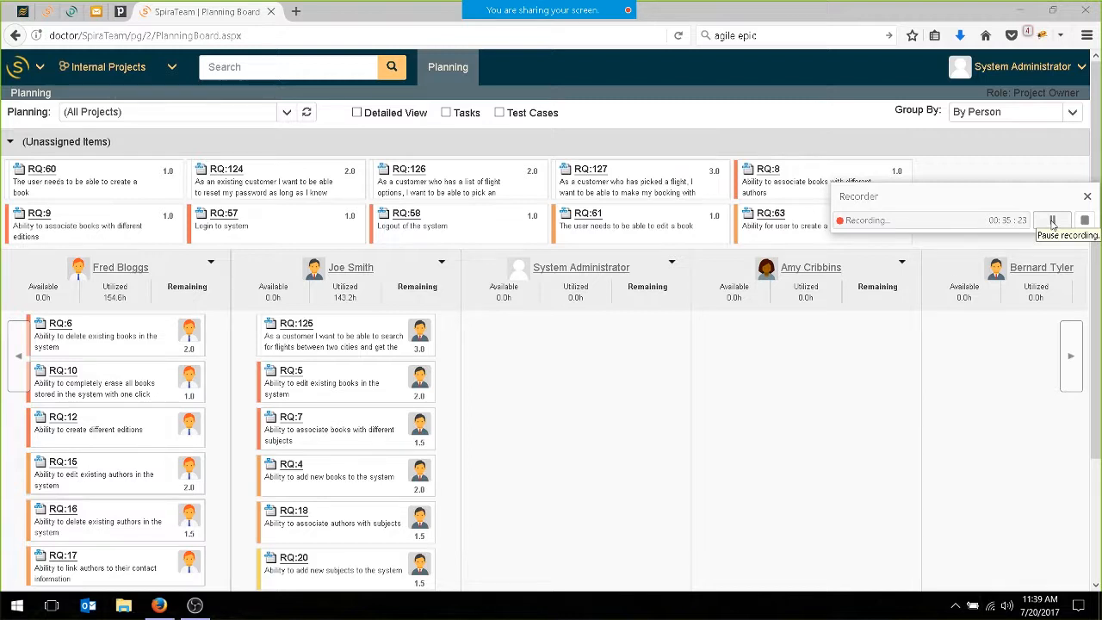
left_click(1053, 222)
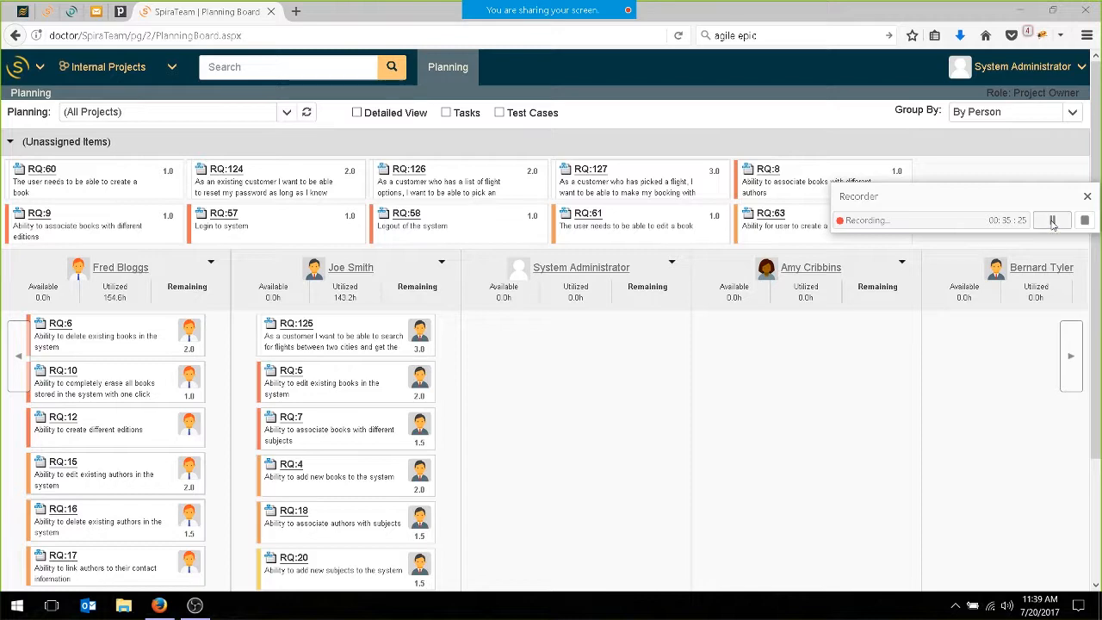